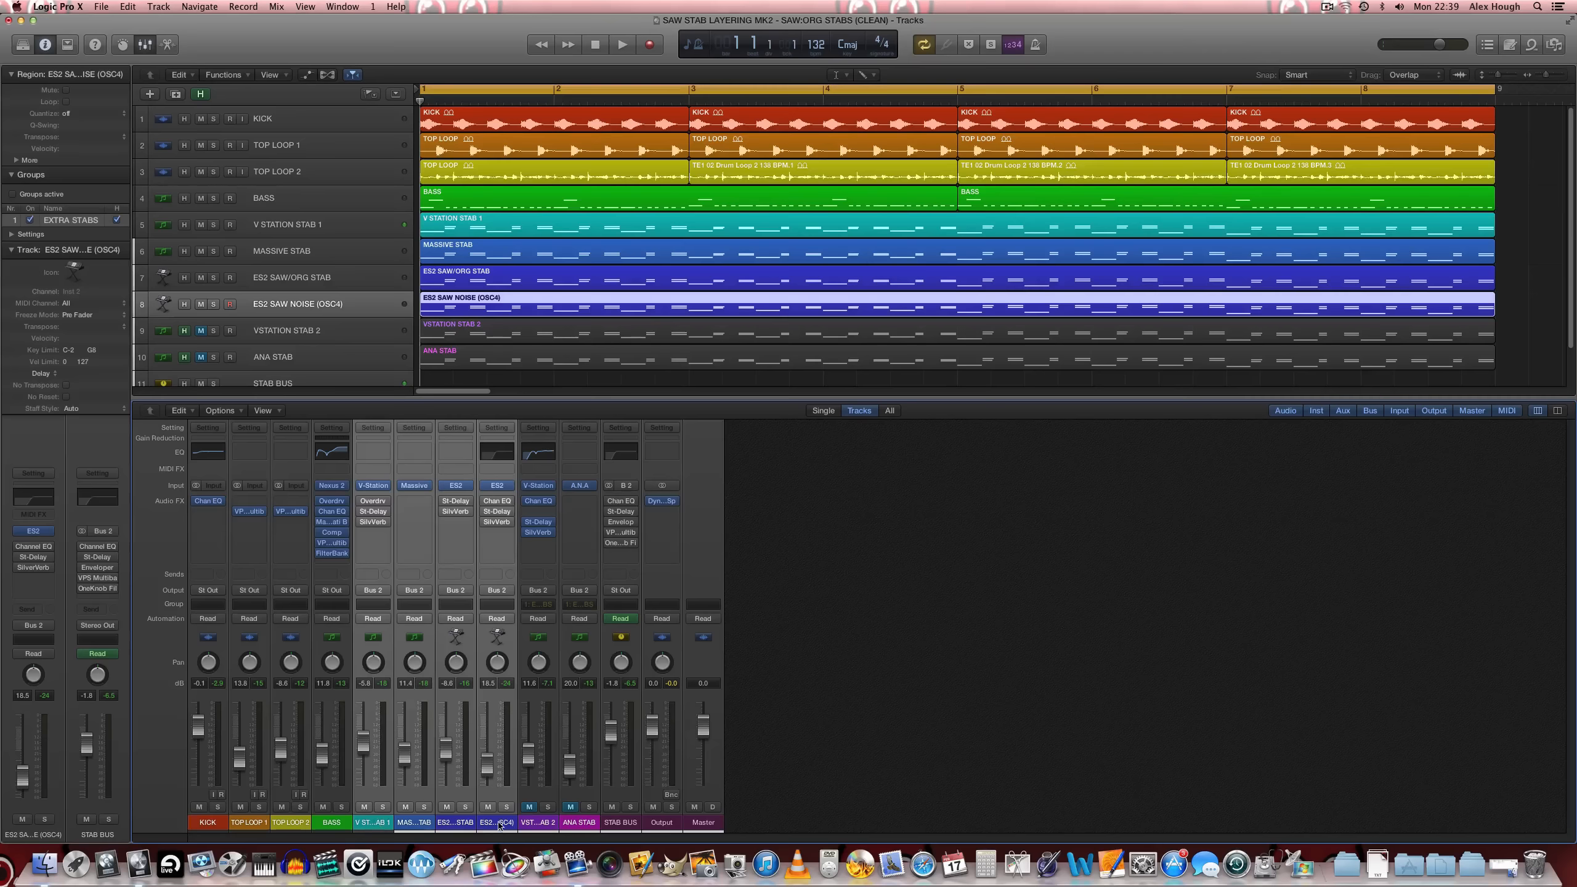
Open the V-Station synth on the V STATION STAB 1 channel, place its window beside the mixer channels, and solo the track
click(524, 826)
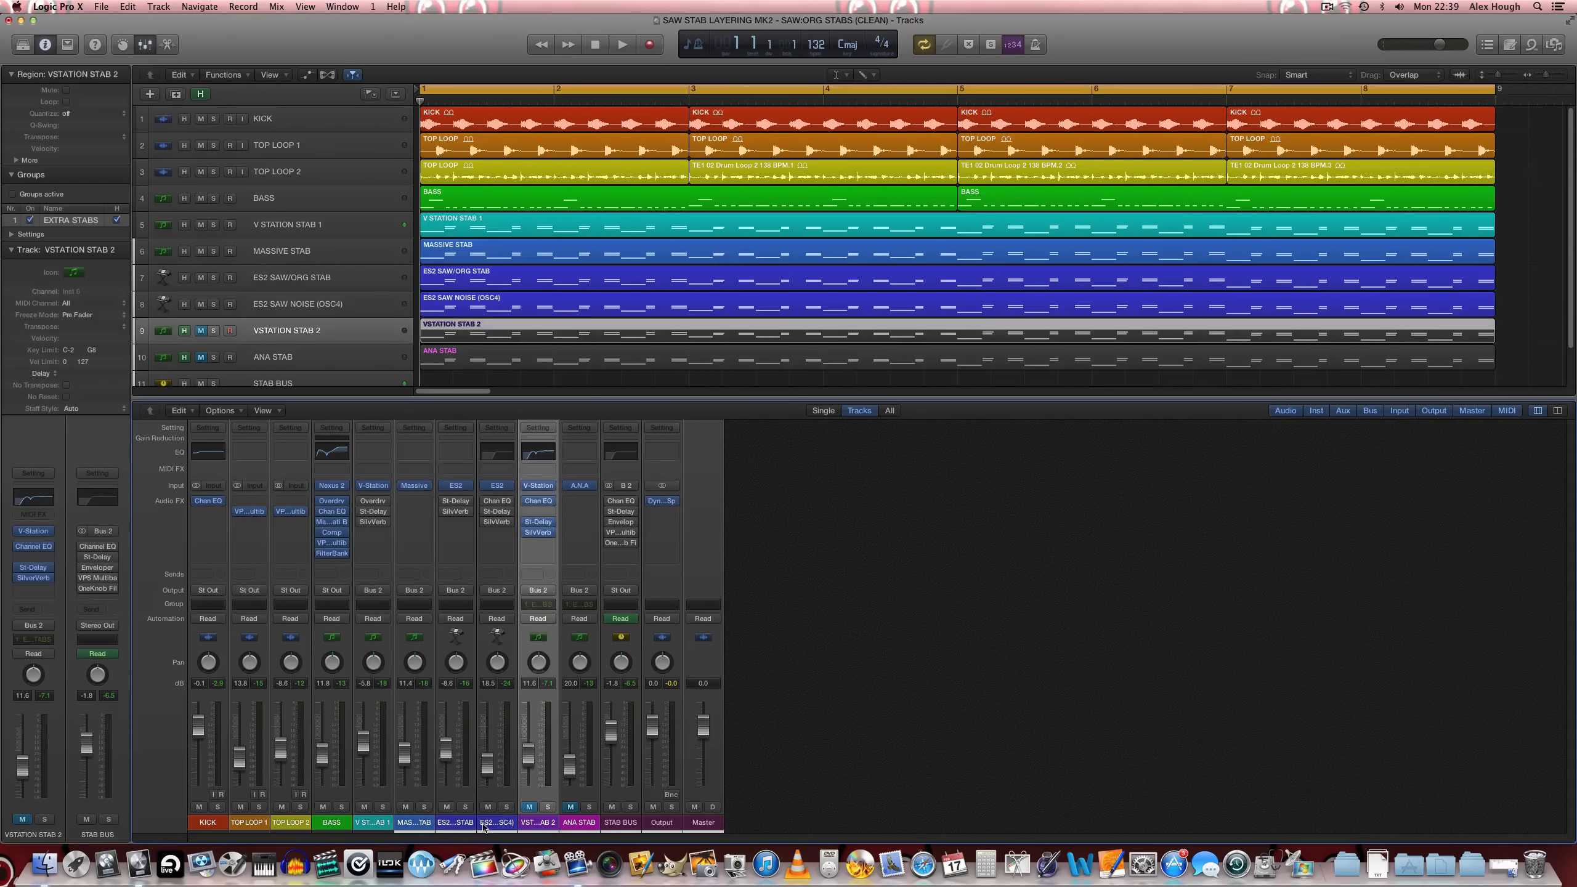
click(414, 823)
click(372, 822)
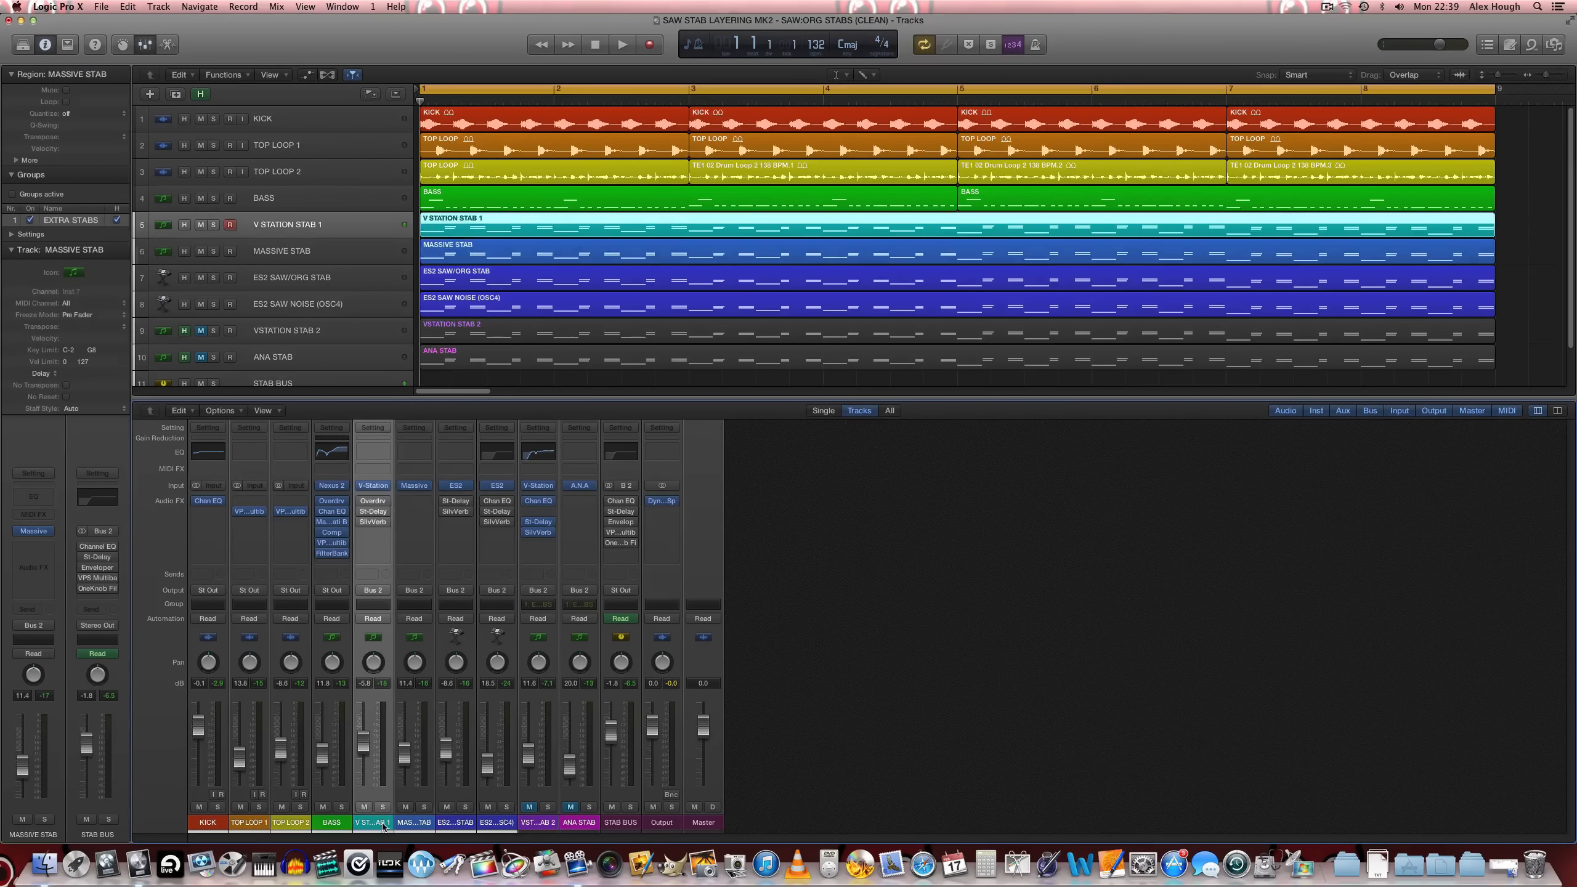
click(377, 486)
click(378, 488)
click(378, 488)
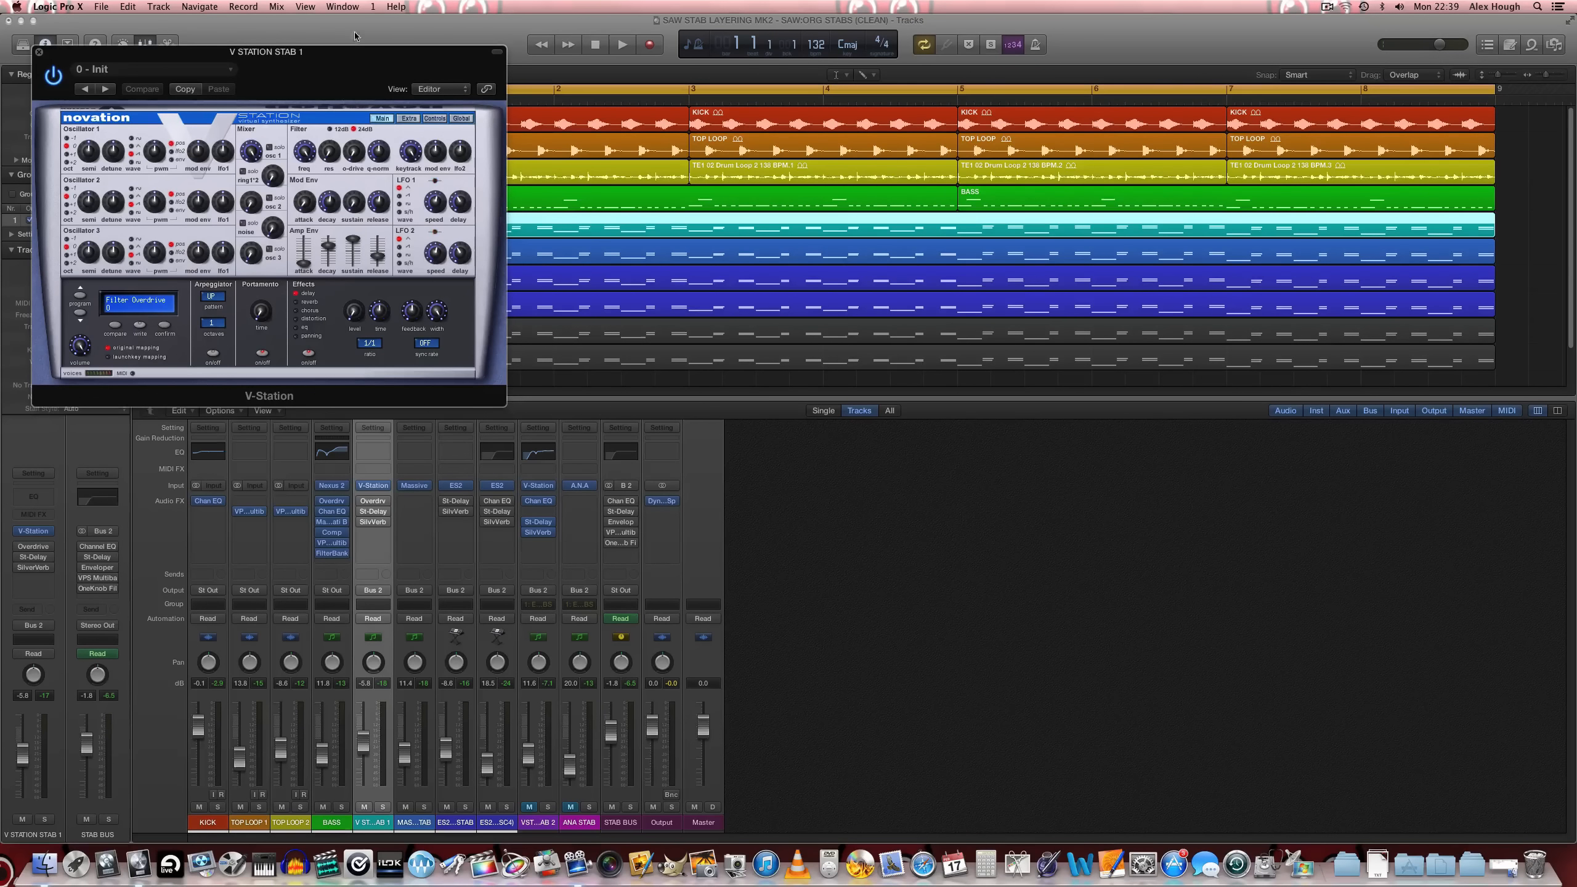
drag(350, 54, 1053, 443)
click(383, 806)
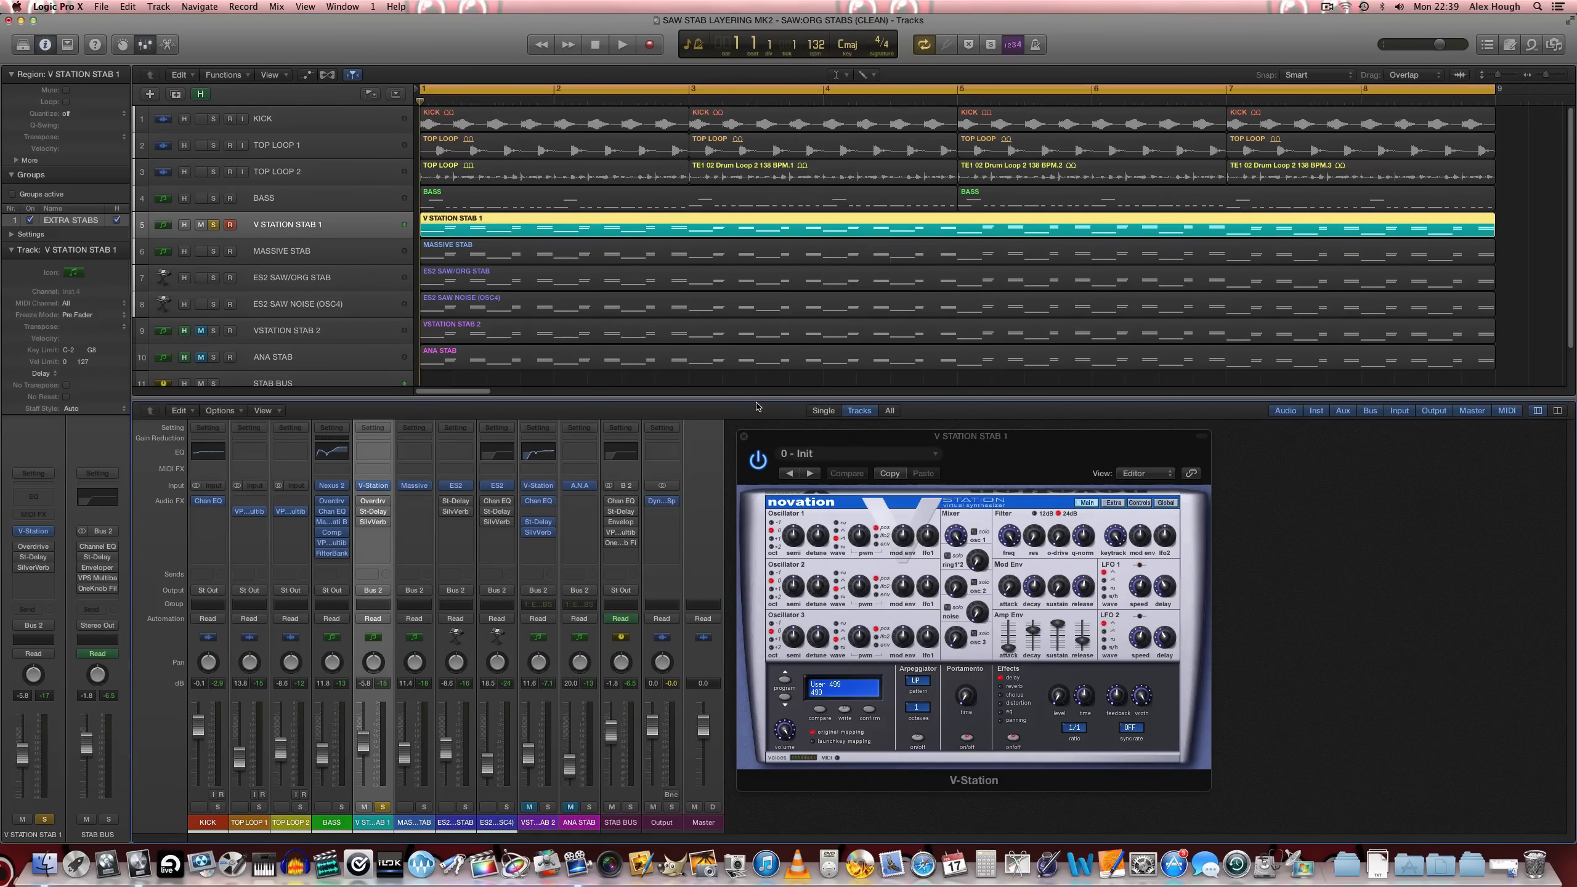
Audition the soloed V STATION STAB 1 part, stop, and return the playhead to bar 1 with cycle mode on
key(space)
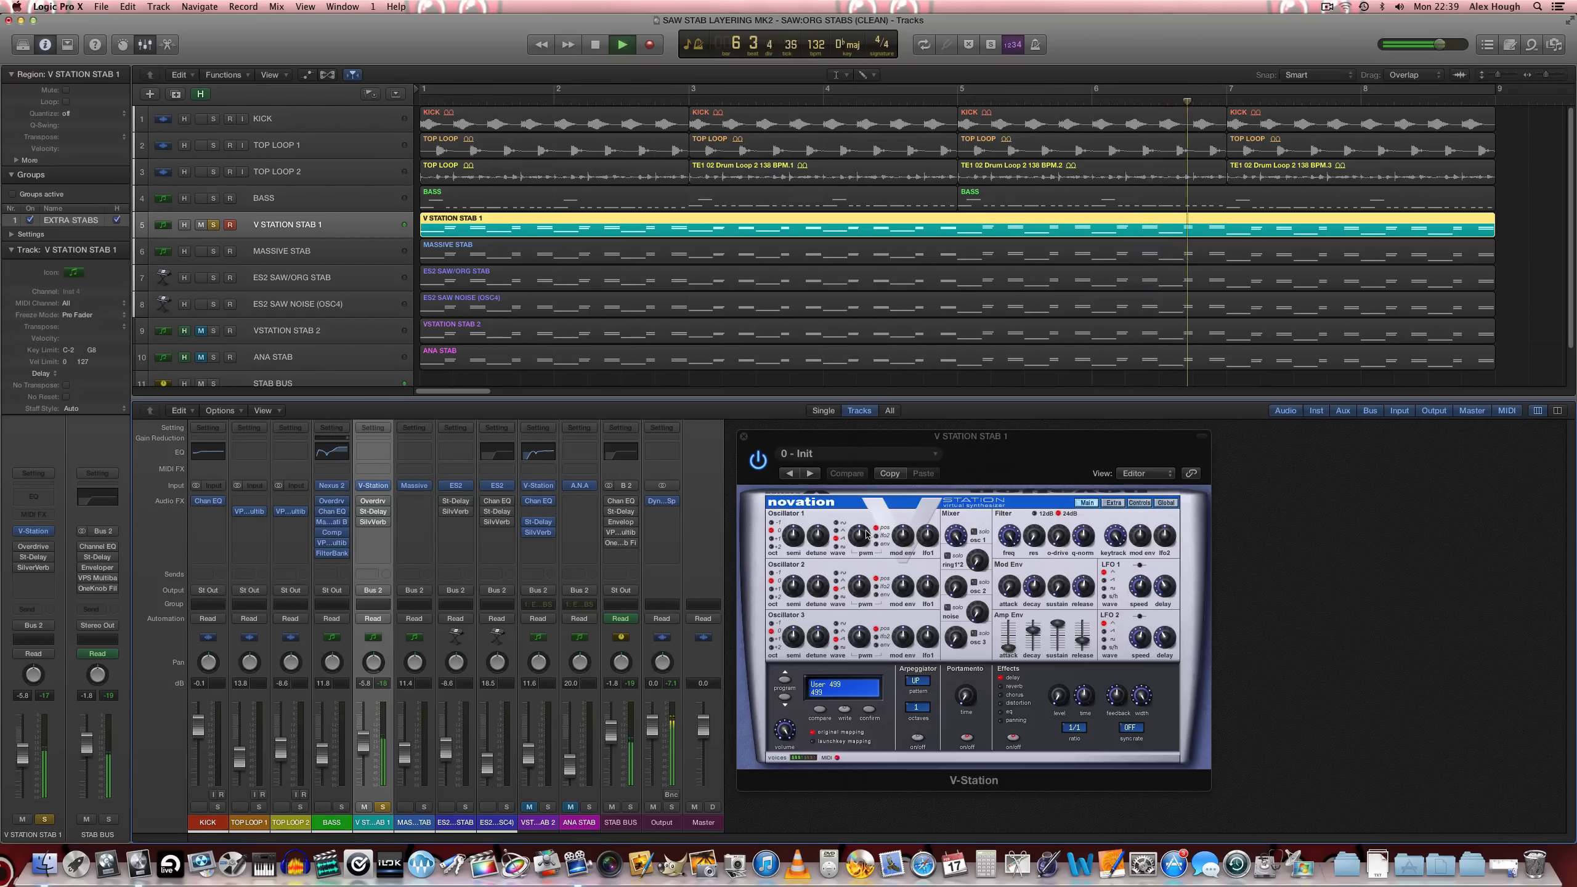
key(c)
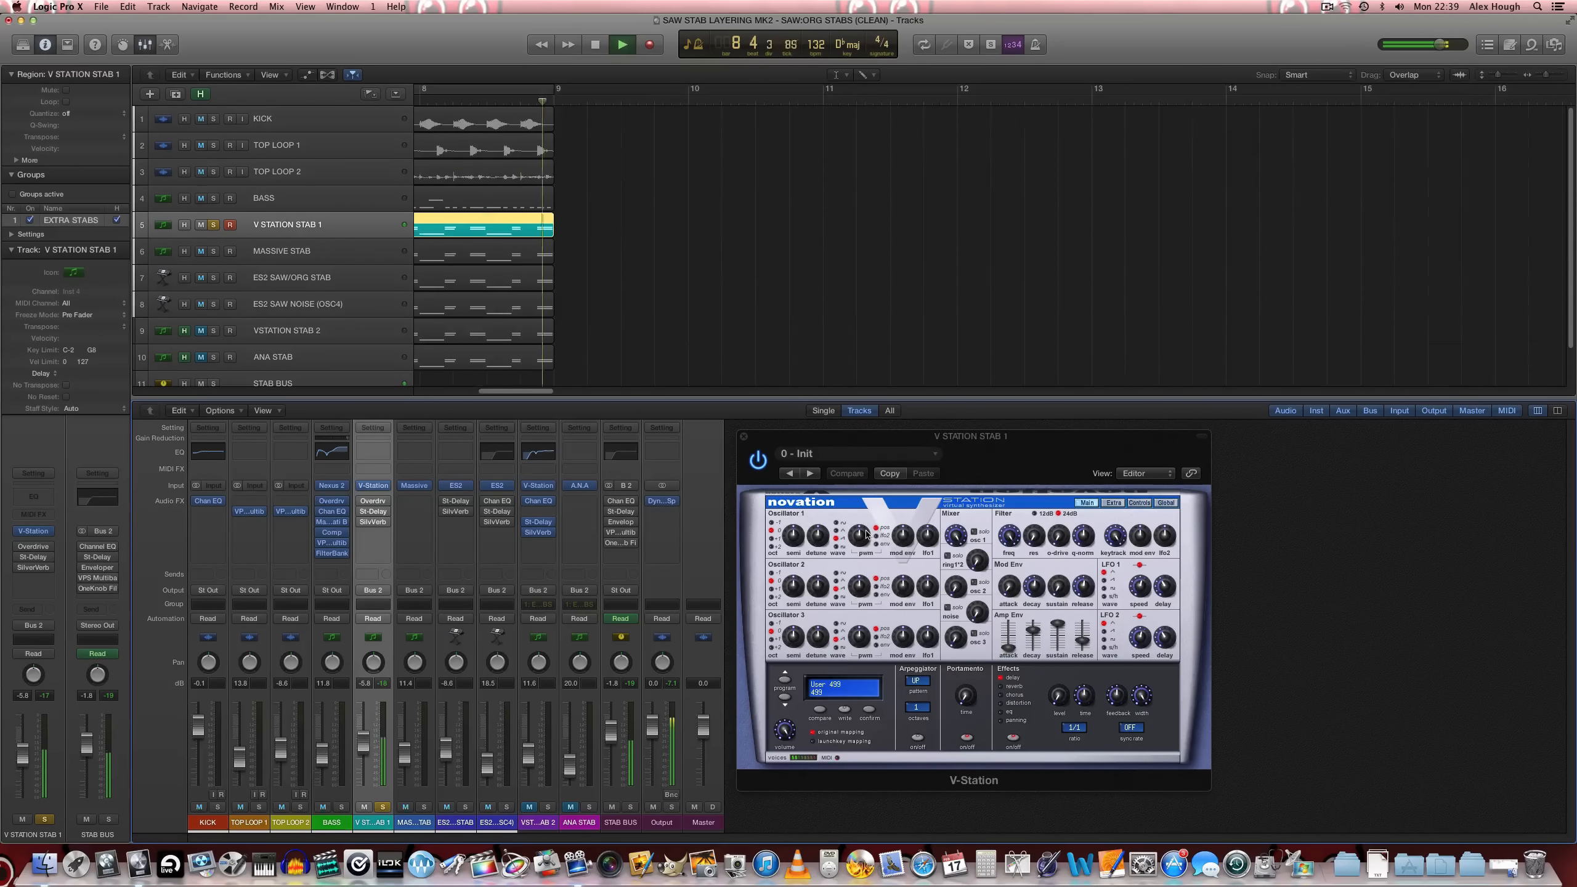
key(space)
key(Return)
key(c)
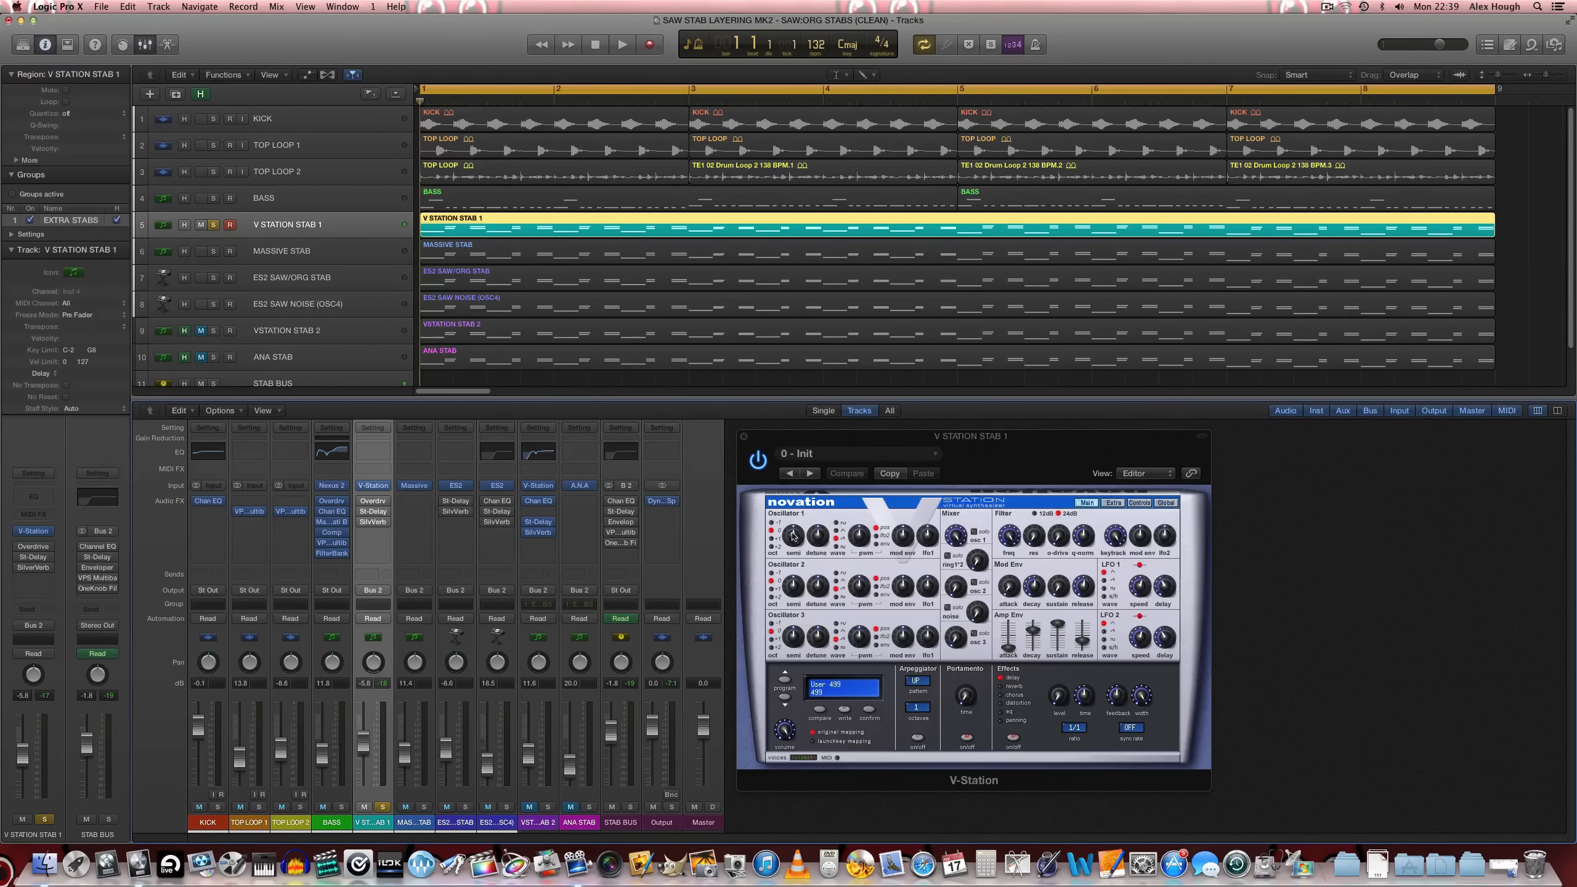
Set up V-Station's oscillators: oscillator 1's octave, oscillator 2's level, and oscillator 3's octave, semitone tuning, pulse width and level
click(772, 522)
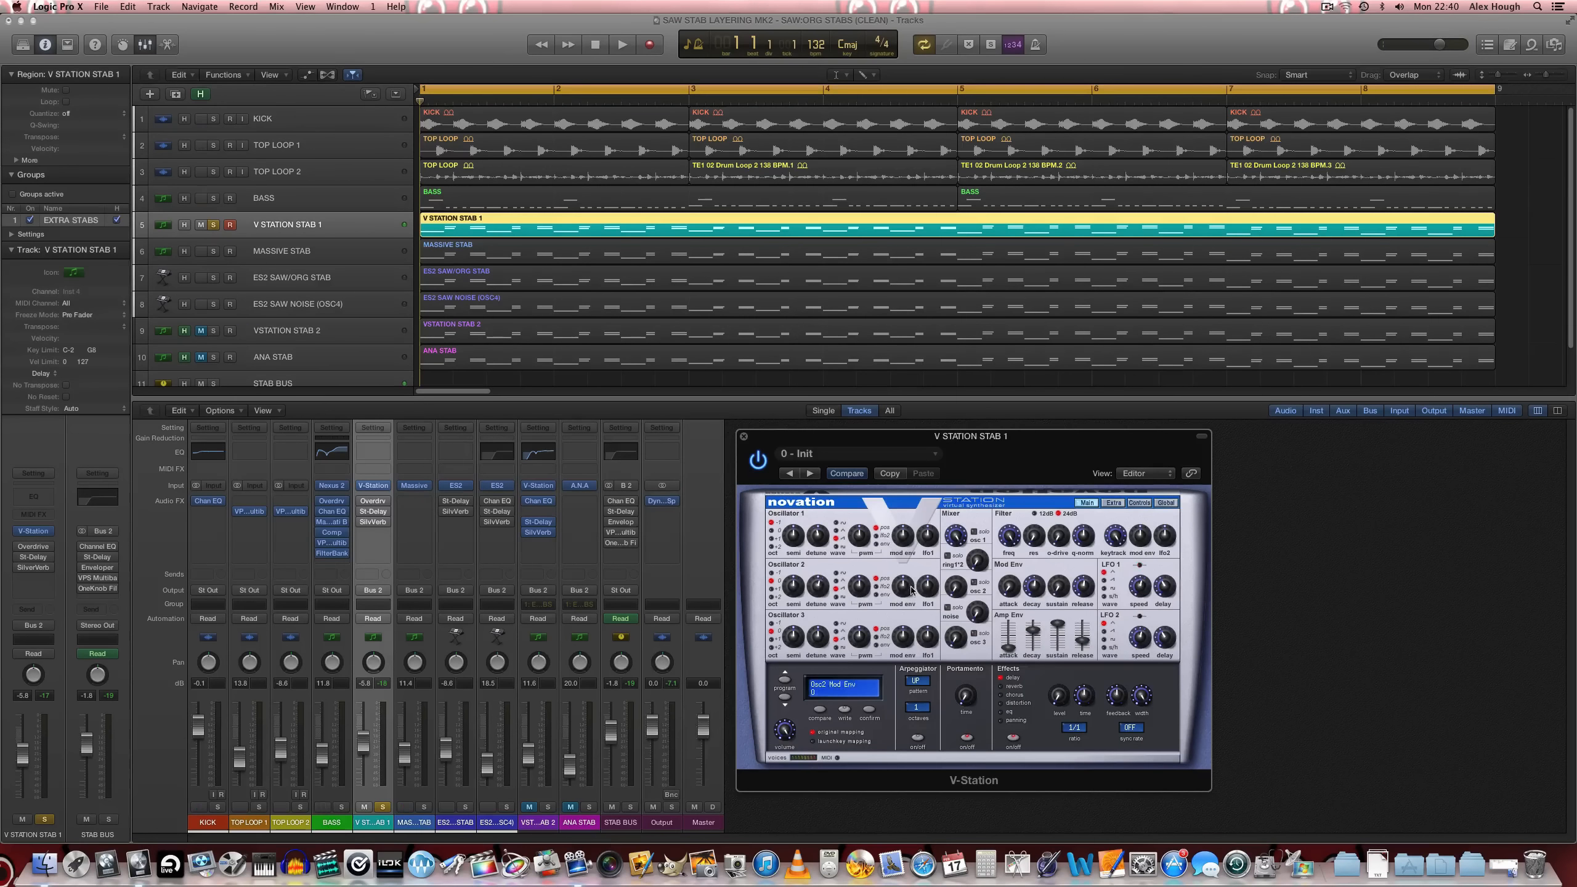
drag(955, 590, 960, 483)
click(772, 649)
drag(794, 643, 795, 621)
drag(856, 629, 856, 628)
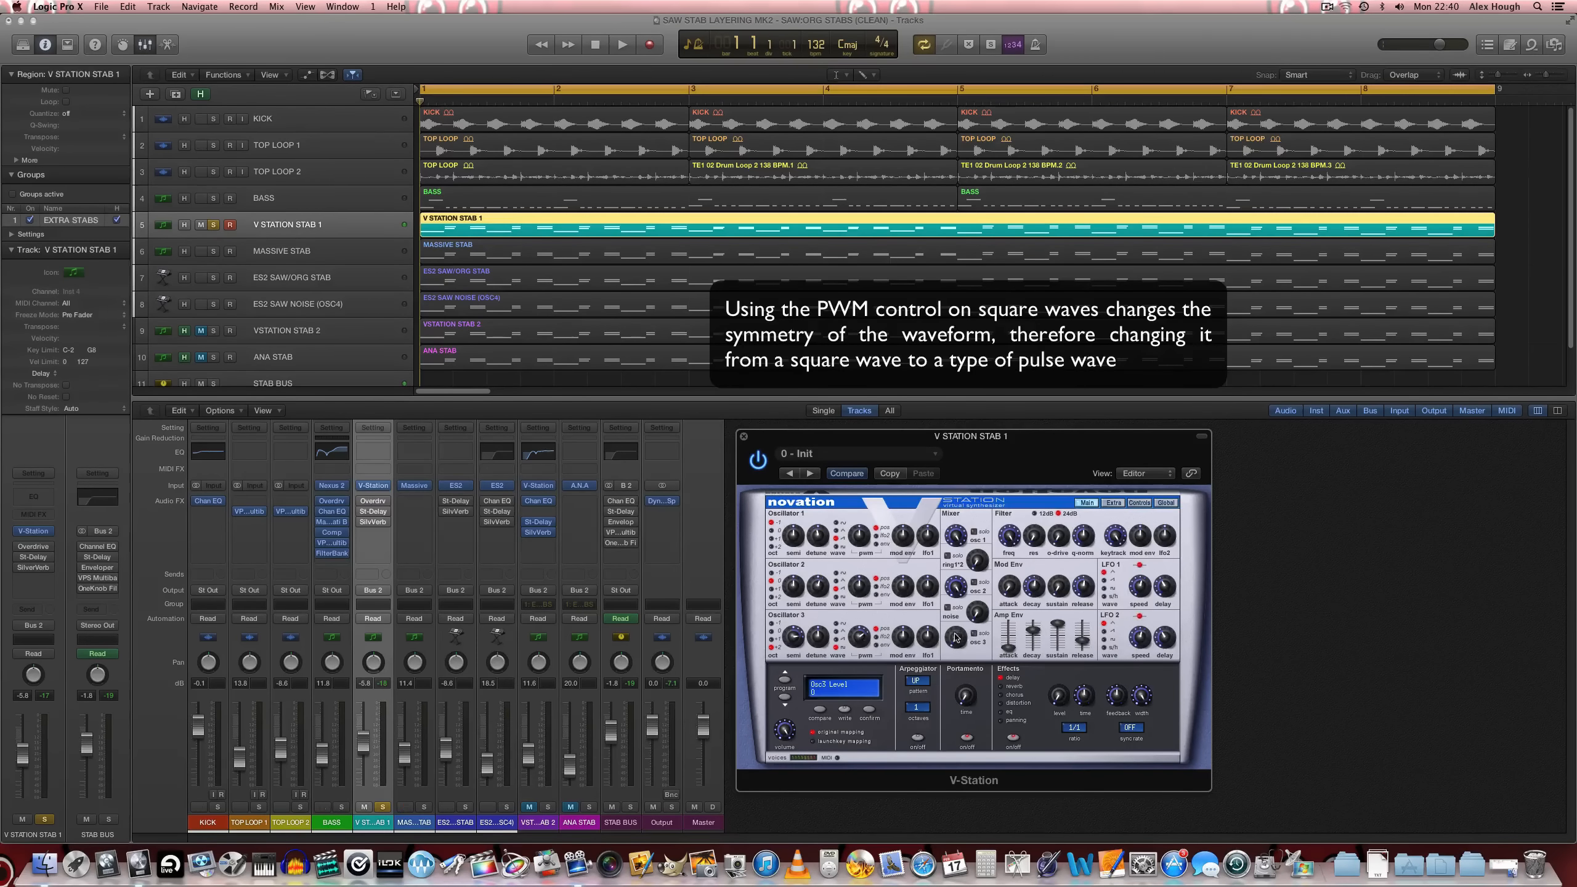
drag(954, 637, 954, 617)
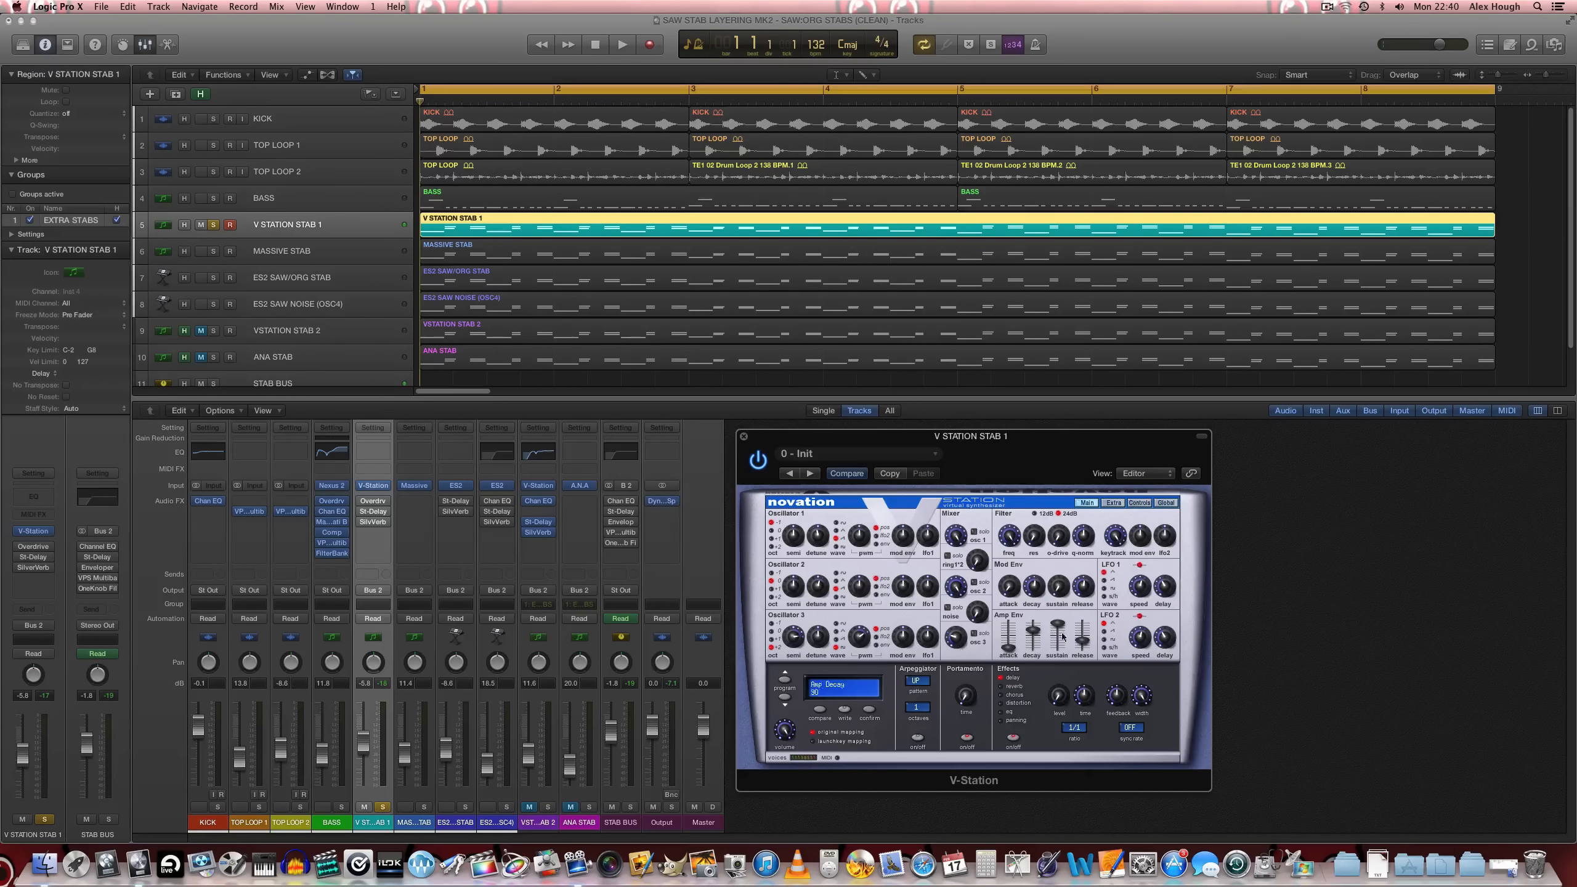
Play the stab and balance V-Station's noise level and oscillator 3 level in the mixer section during playback
key(space)
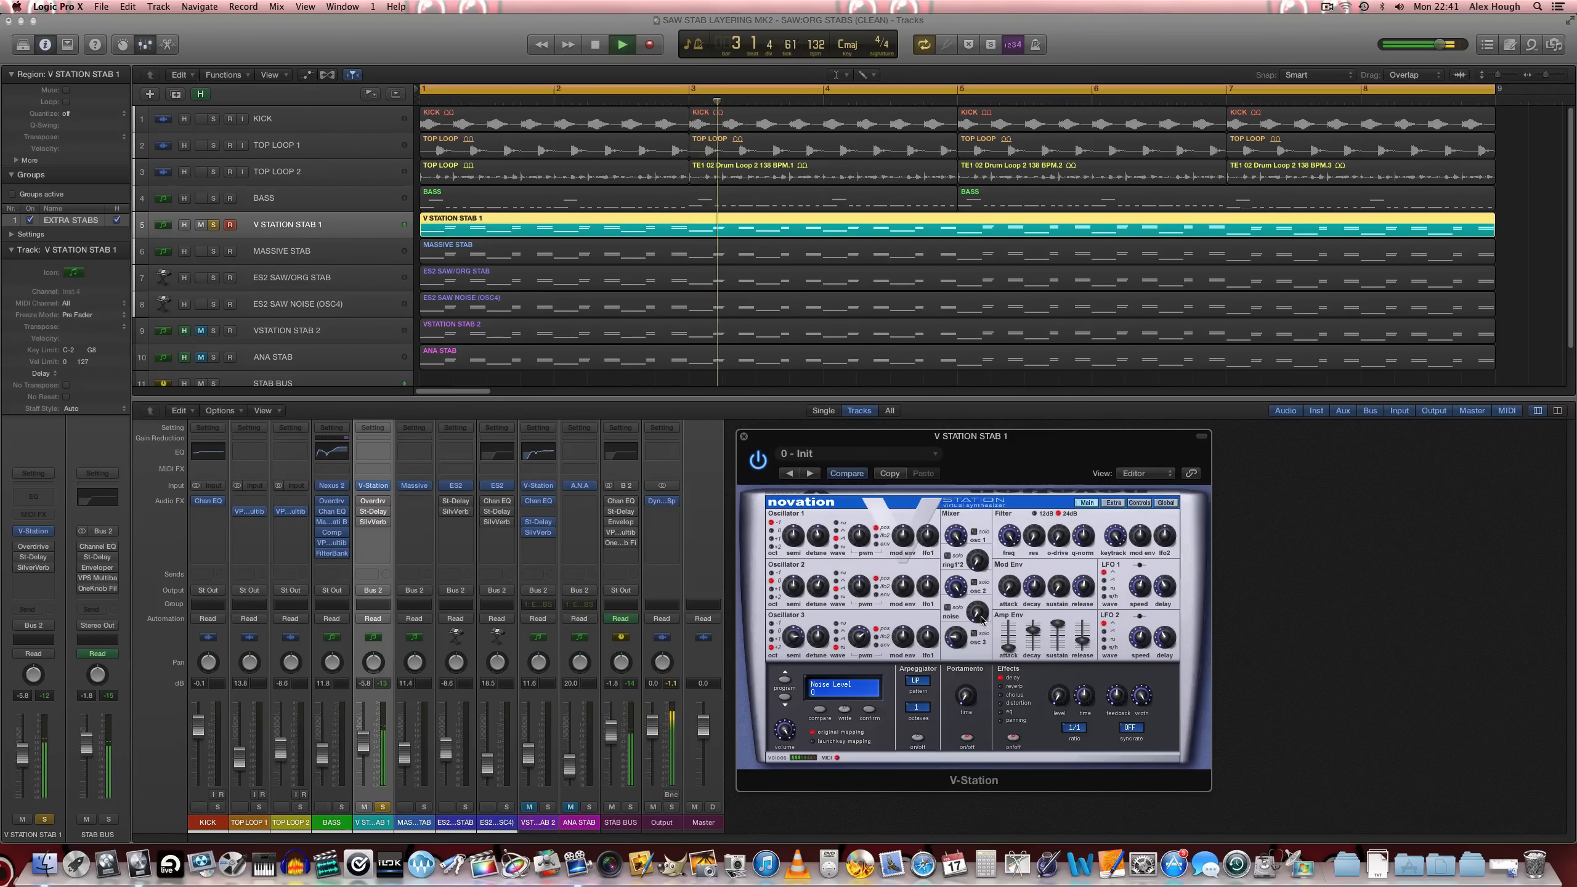
drag(980, 619, 980, 616)
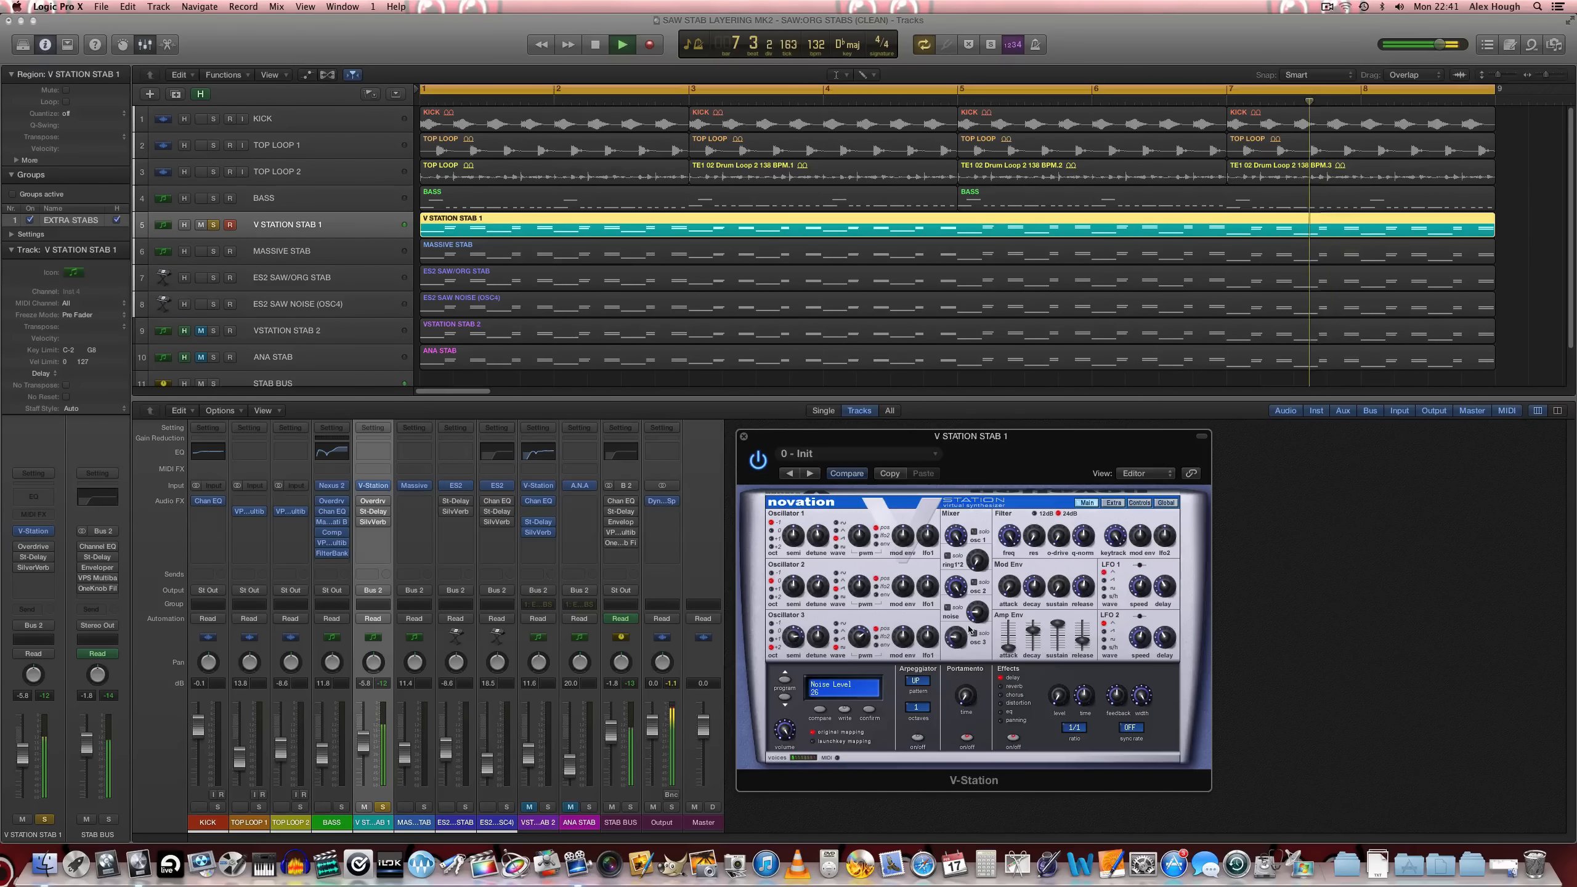
drag(962, 671, 961, 660)
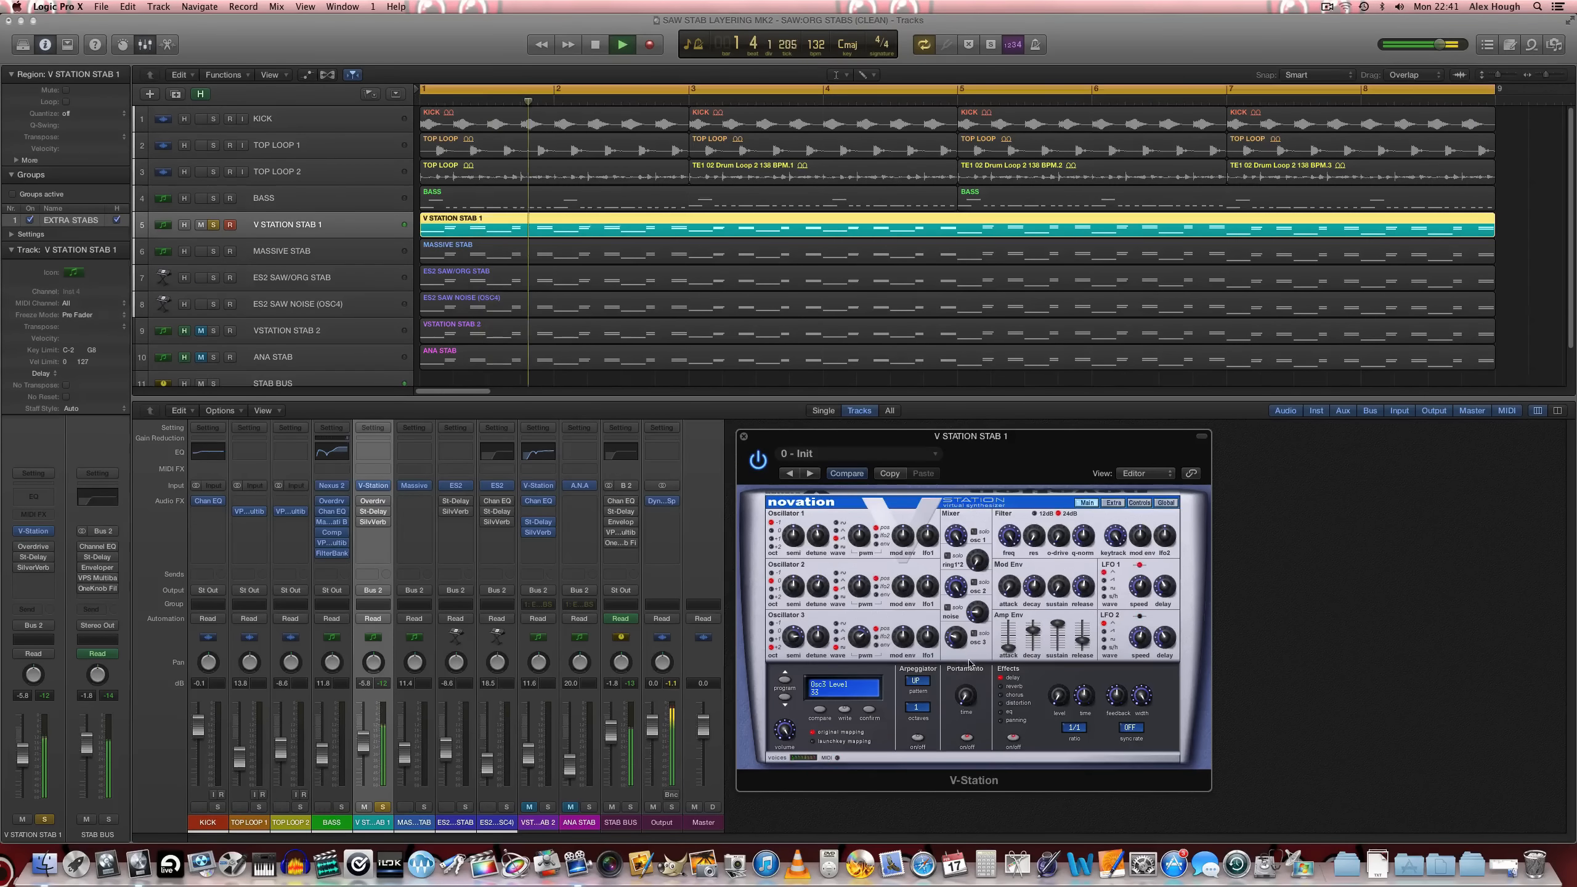
key(space)
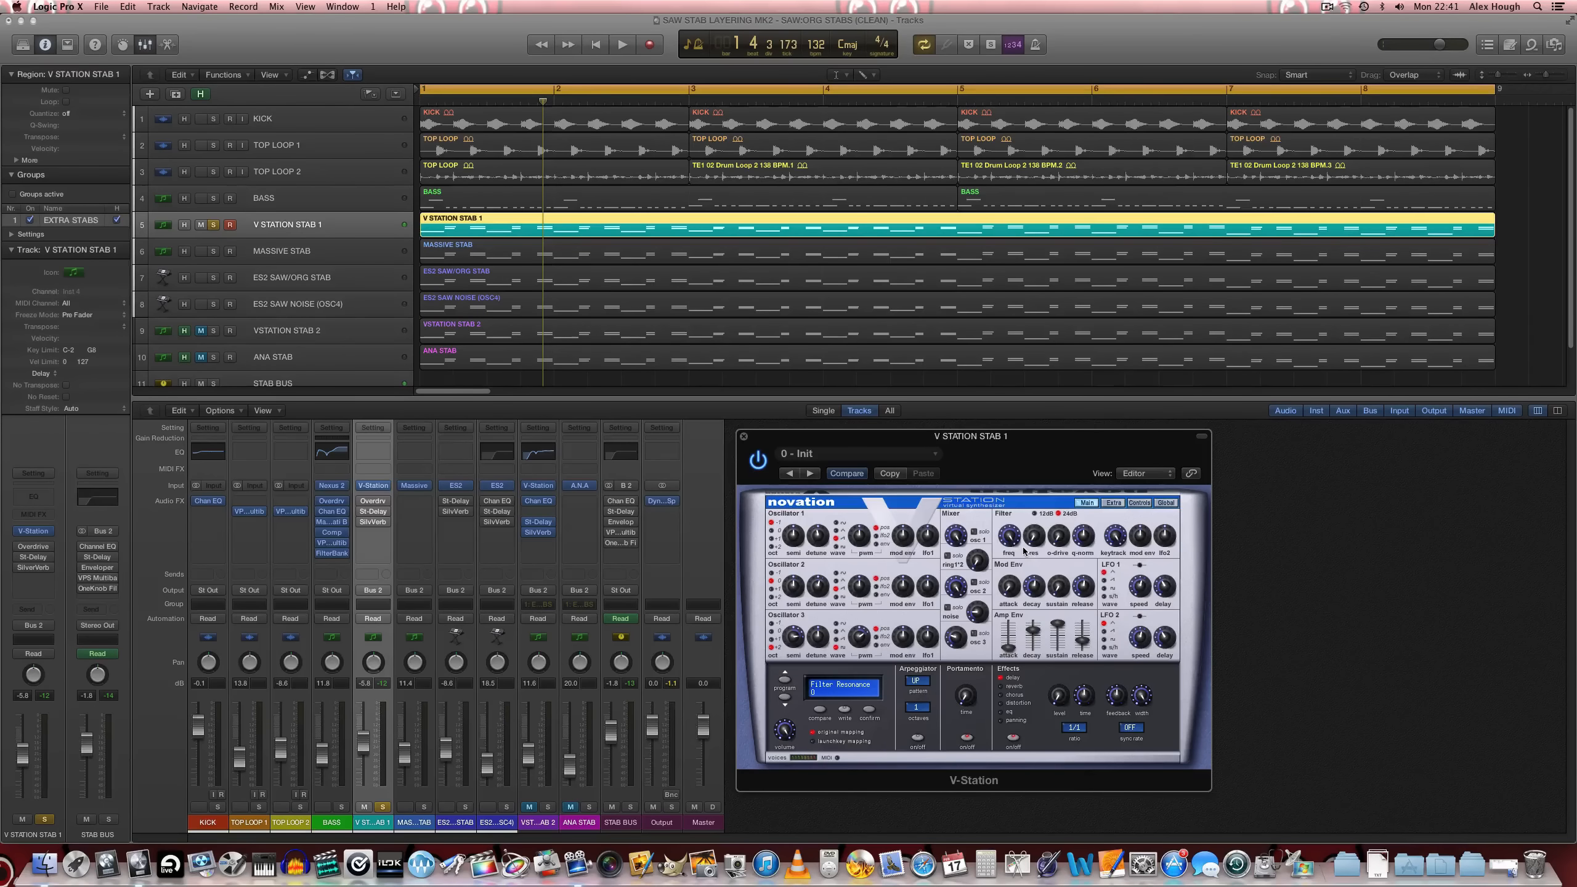
Adjust V-Station's filter resonance, overdrive and mod envelope depth, together with the mod envelope's sustain
drag(1023, 548, 1033, 539)
drag(1058, 540, 1057, 490)
drag(1141, 538, 1141, 528)
drag(1144, 544, 1142, 565)
drag(1058, 572, 1056, 529)
Shape V-Station's amp envelope for a stab sound by adjusting its decay, sustain and release
mouse_move(1036, 633)
mouse_down()
mouse_move(1059, 629)
mouse_move(1061, 645)
mouse_up()
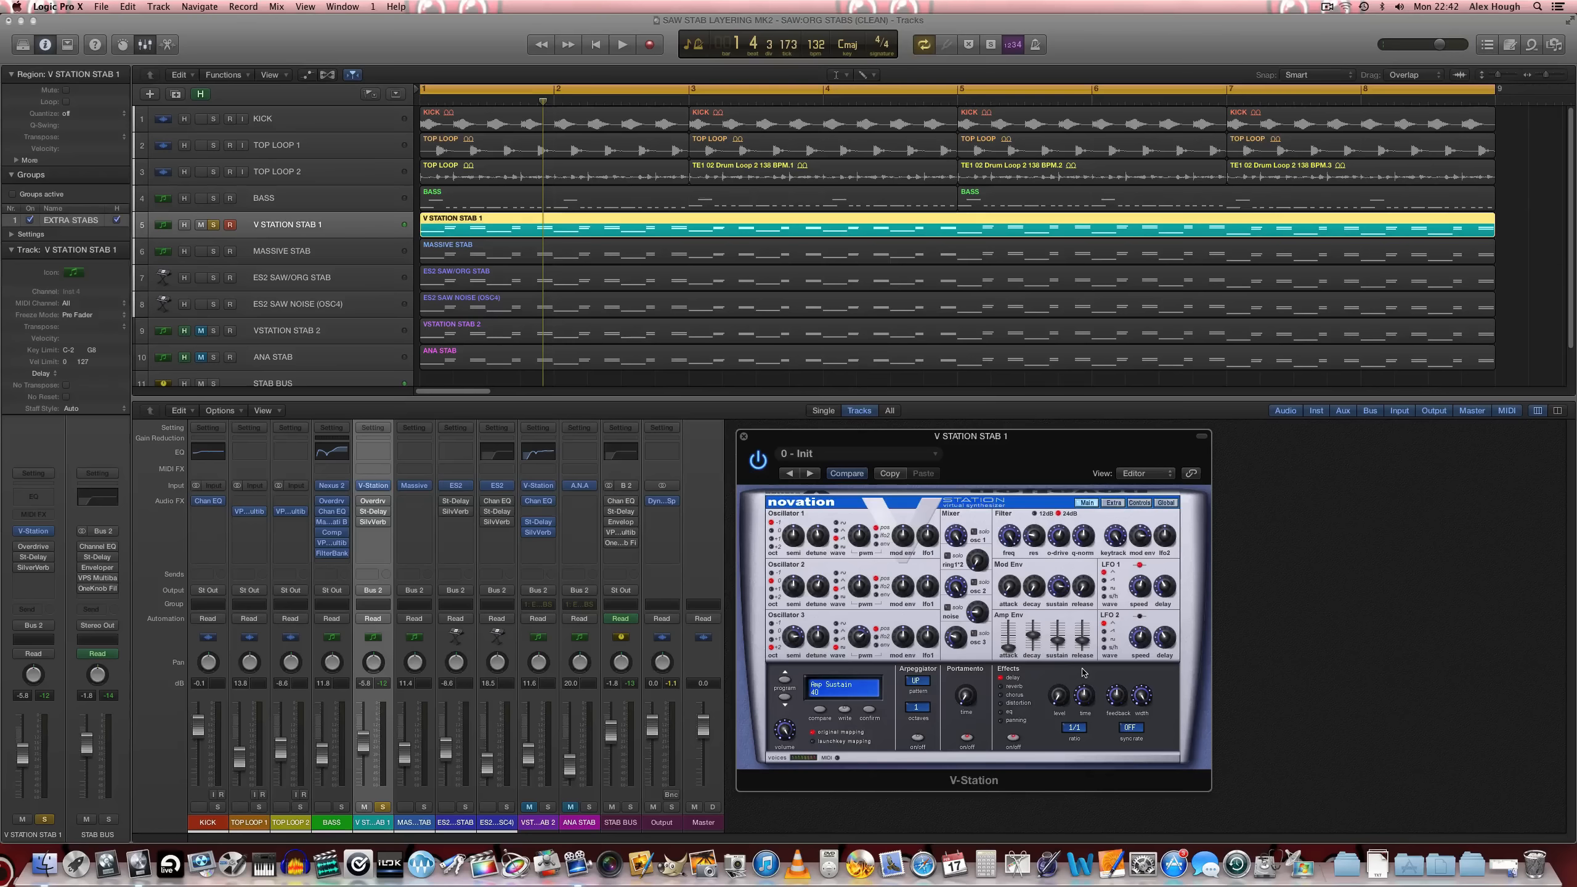
drag(1083, 649, 1085, 637)
click(1060, 699)
click(965, 698)
Play the stab while refining V-Station's noise level and amp attack, and set the oscillator 3 level to about 42
key(space)
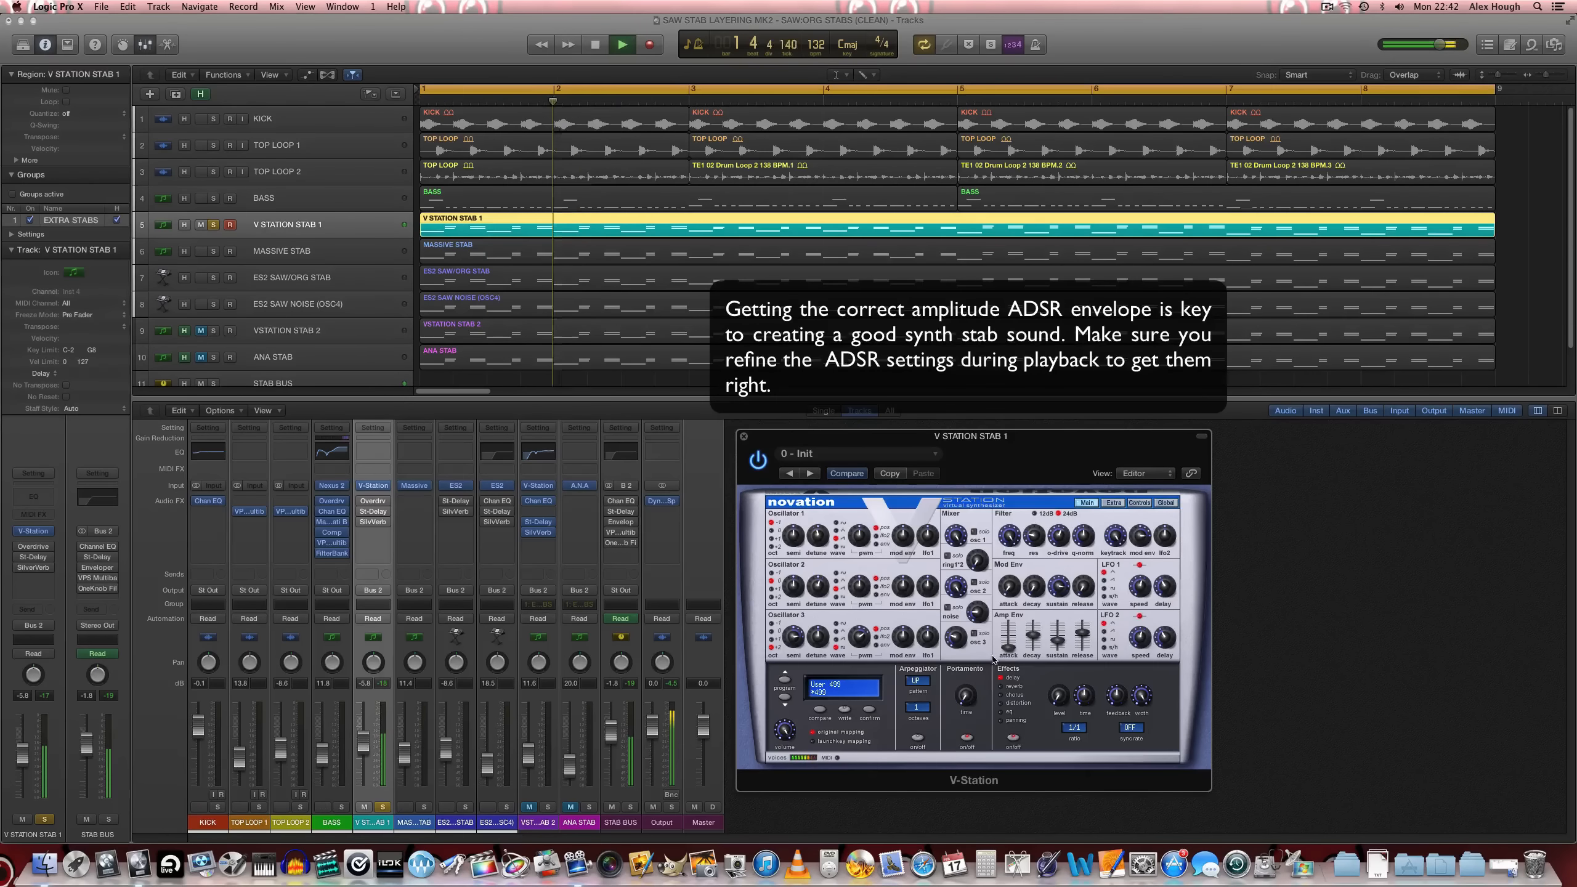
click(976, 615)
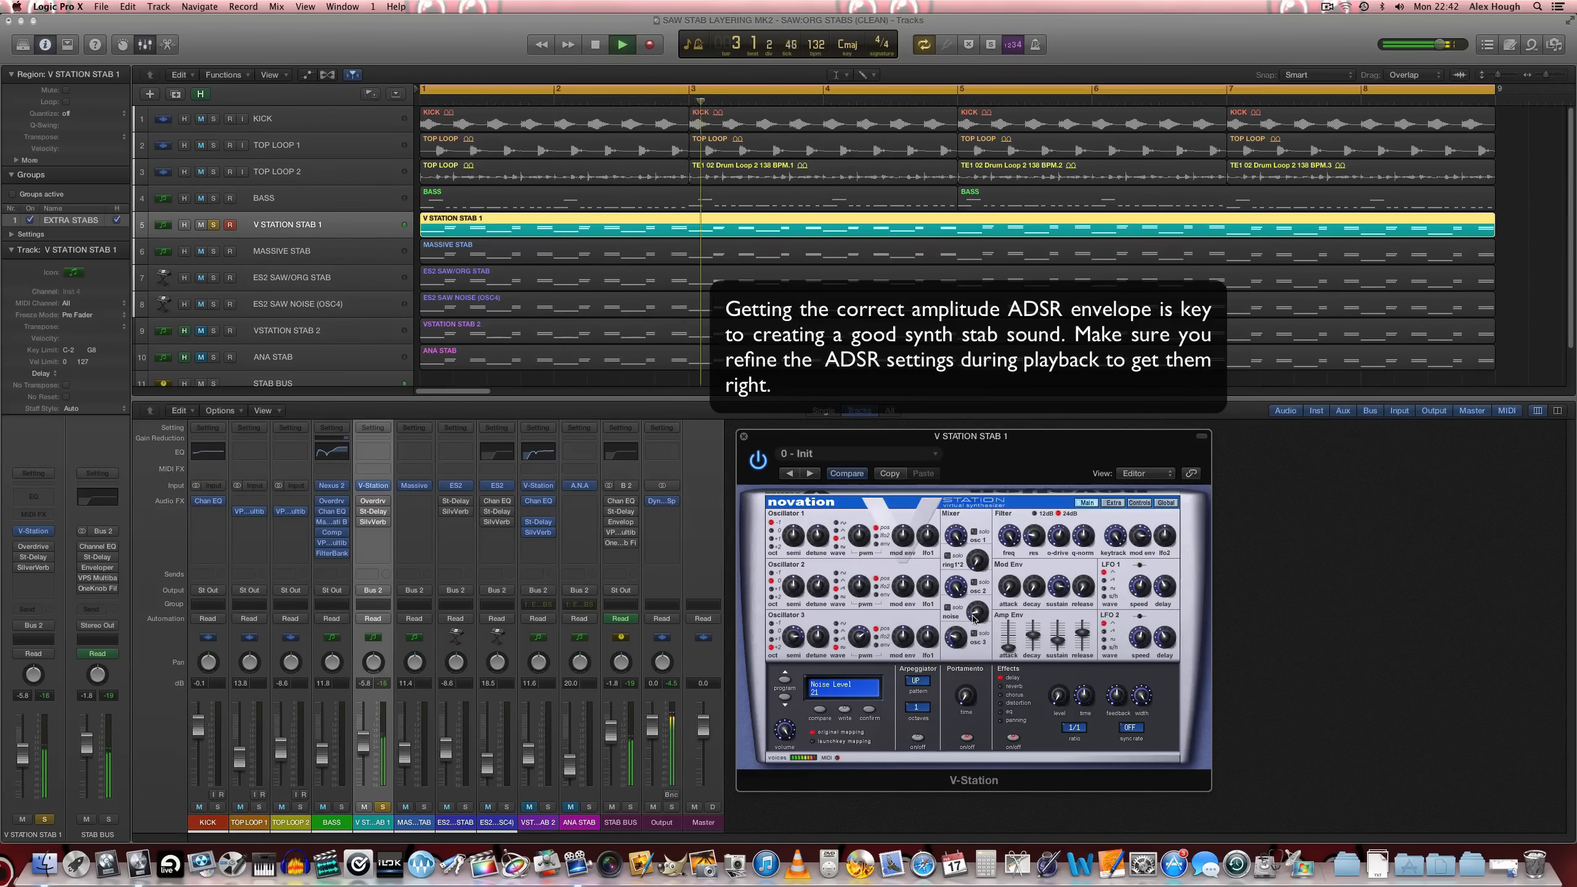
click(1009, 648)
click(957, 637)
drag(959, 635, 957, 627)
drag(954, 628, 957, 642)
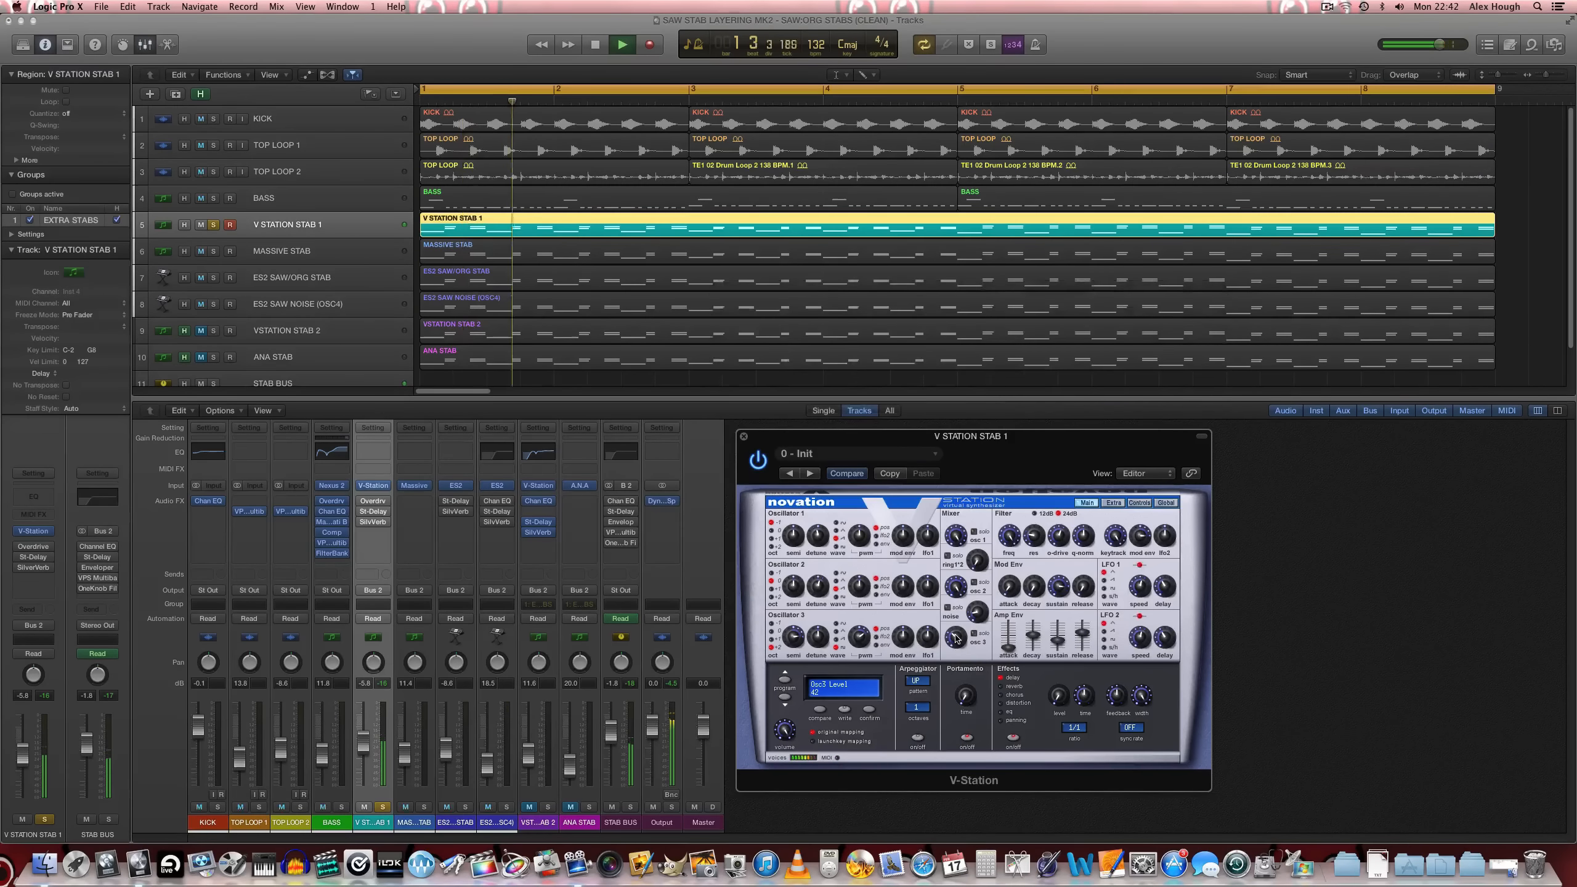
key(space)
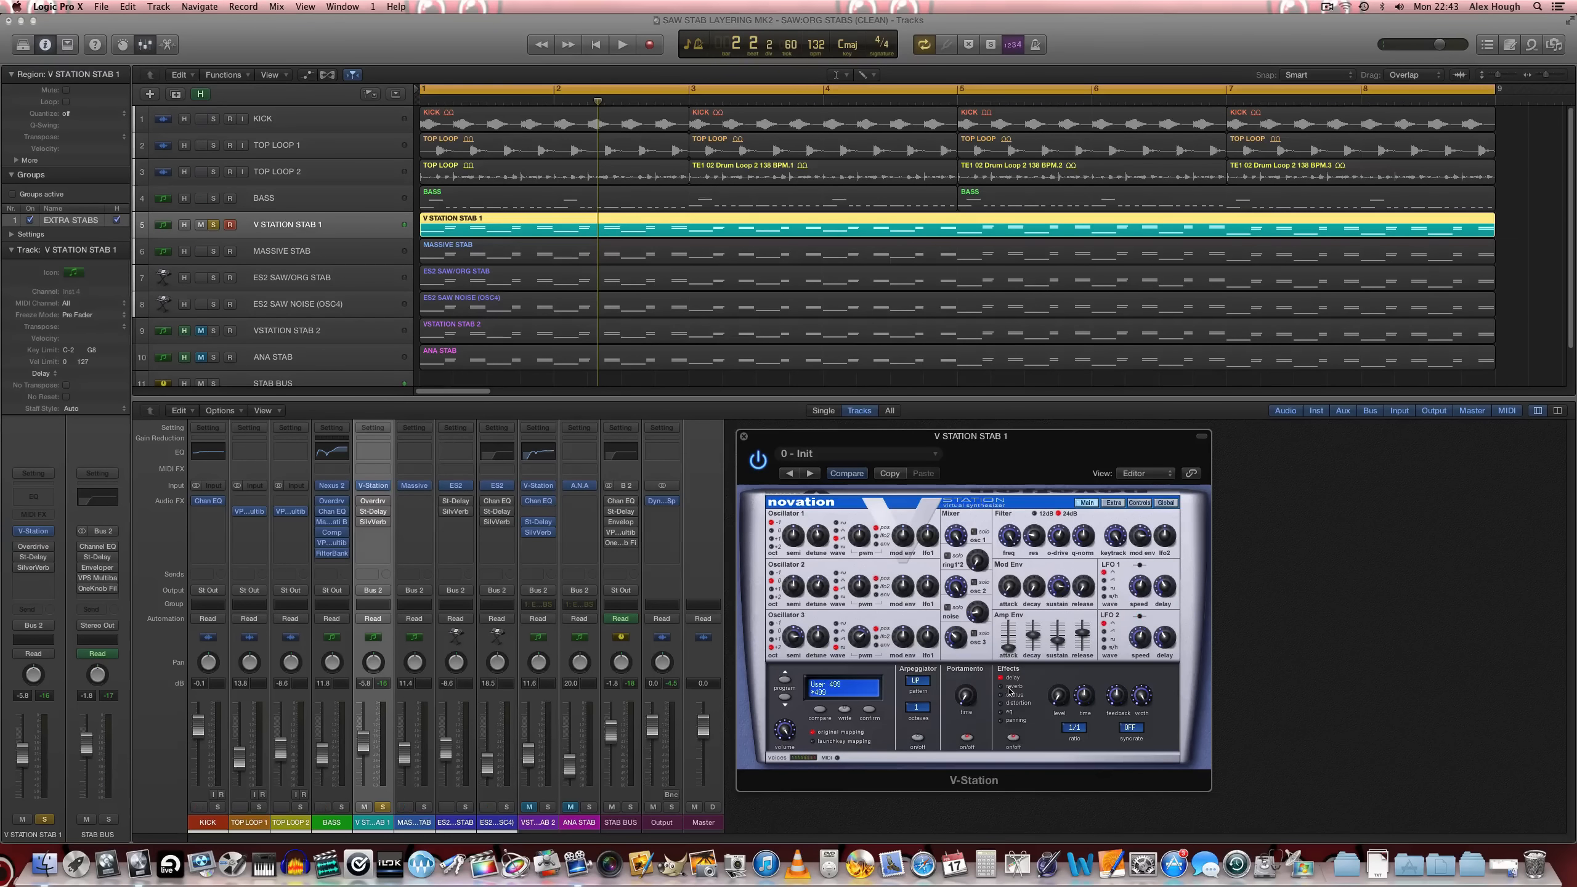
Display V-Station's reverb effect settings, adjust the oscillators' unison voices and detune, and choose the poly 2 voice mode
click(1006, 686)
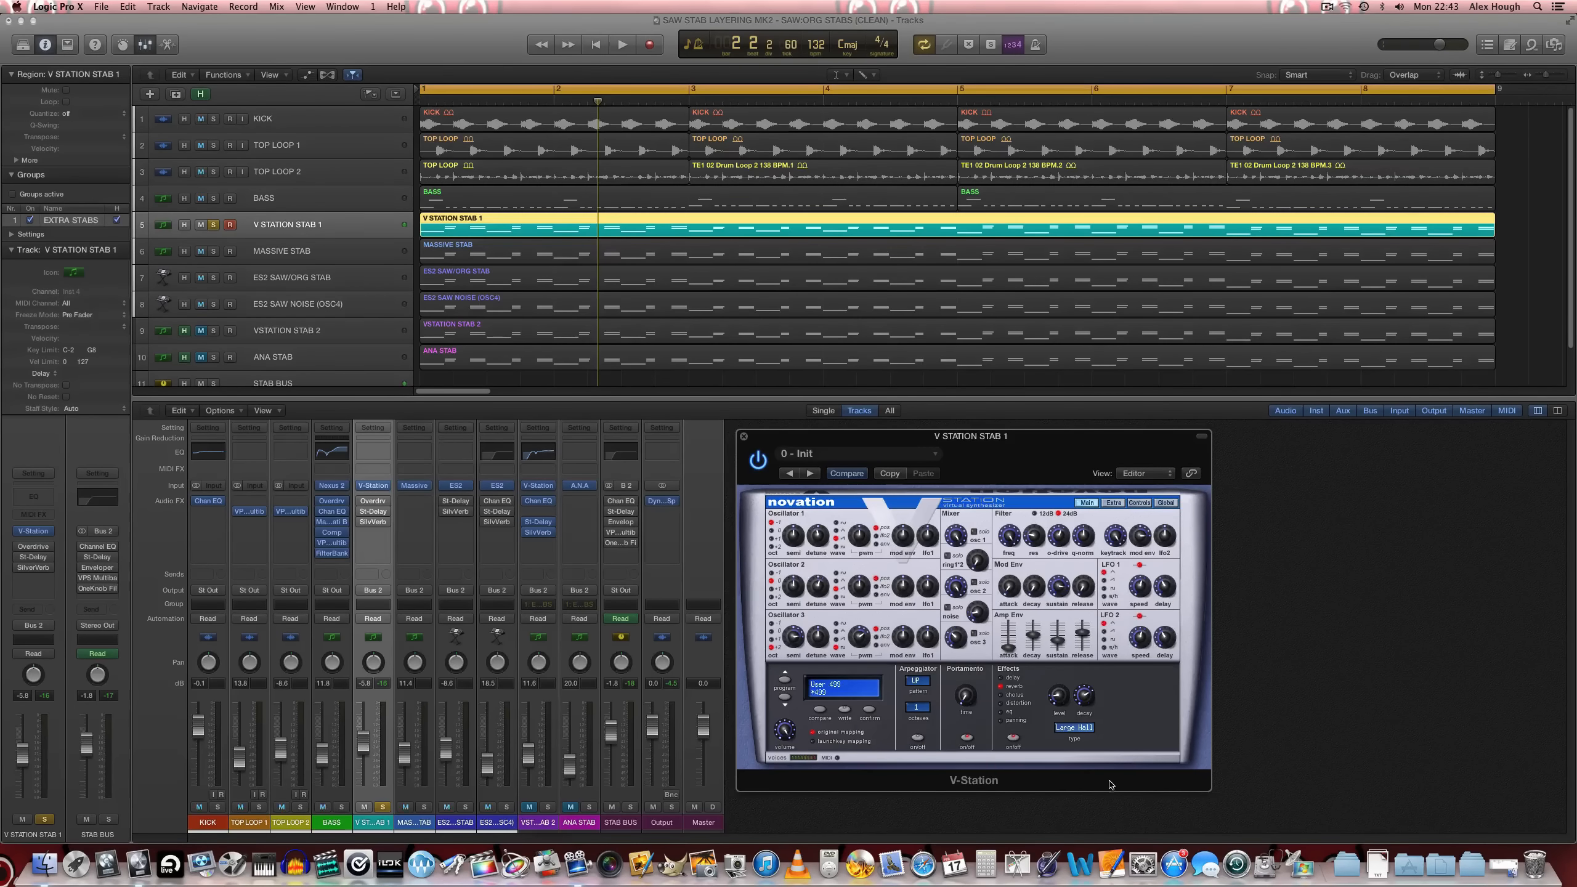
click(1114, 503)
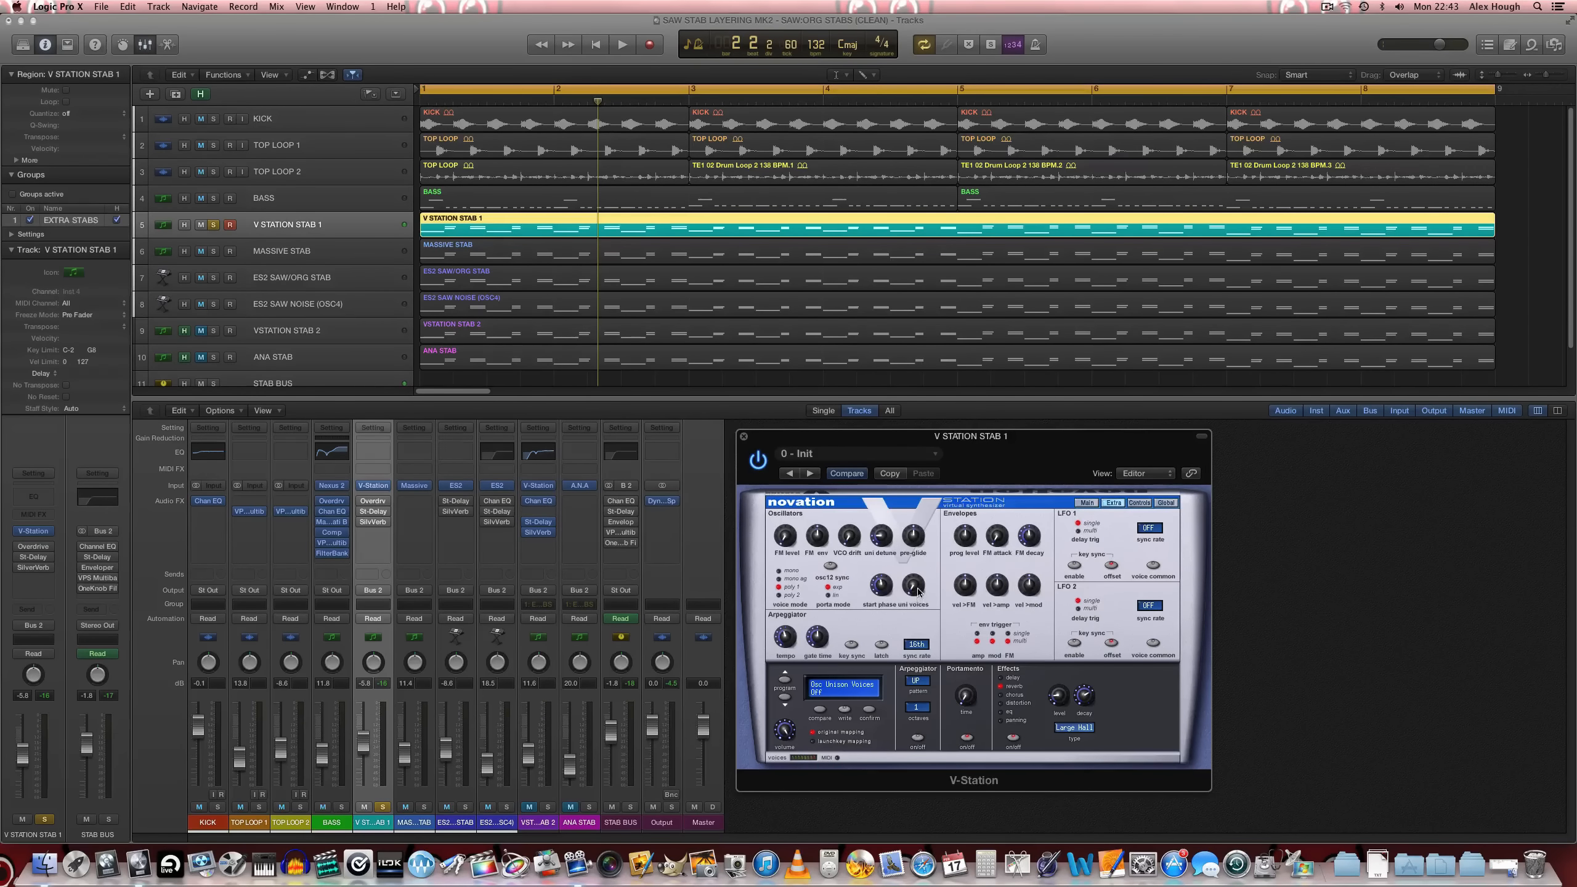
drag(914, 588, 912, 579)
drag(880, 534, 888, 527)
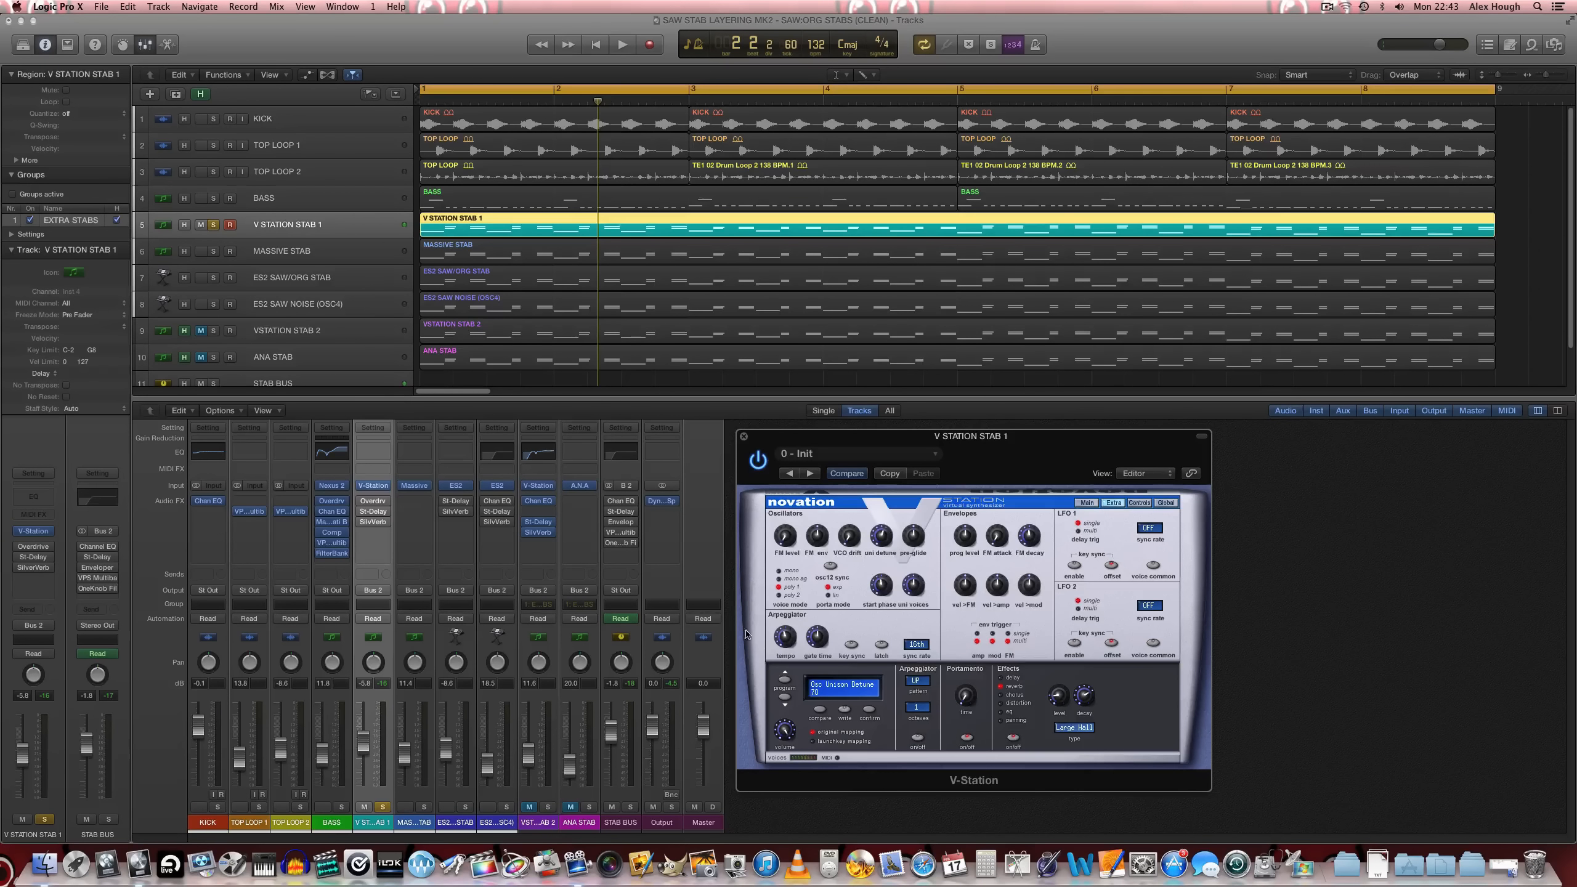
click(779, 595)
Play the stab while refining the unison detune amount and setting the unison voices to 4
key(space)
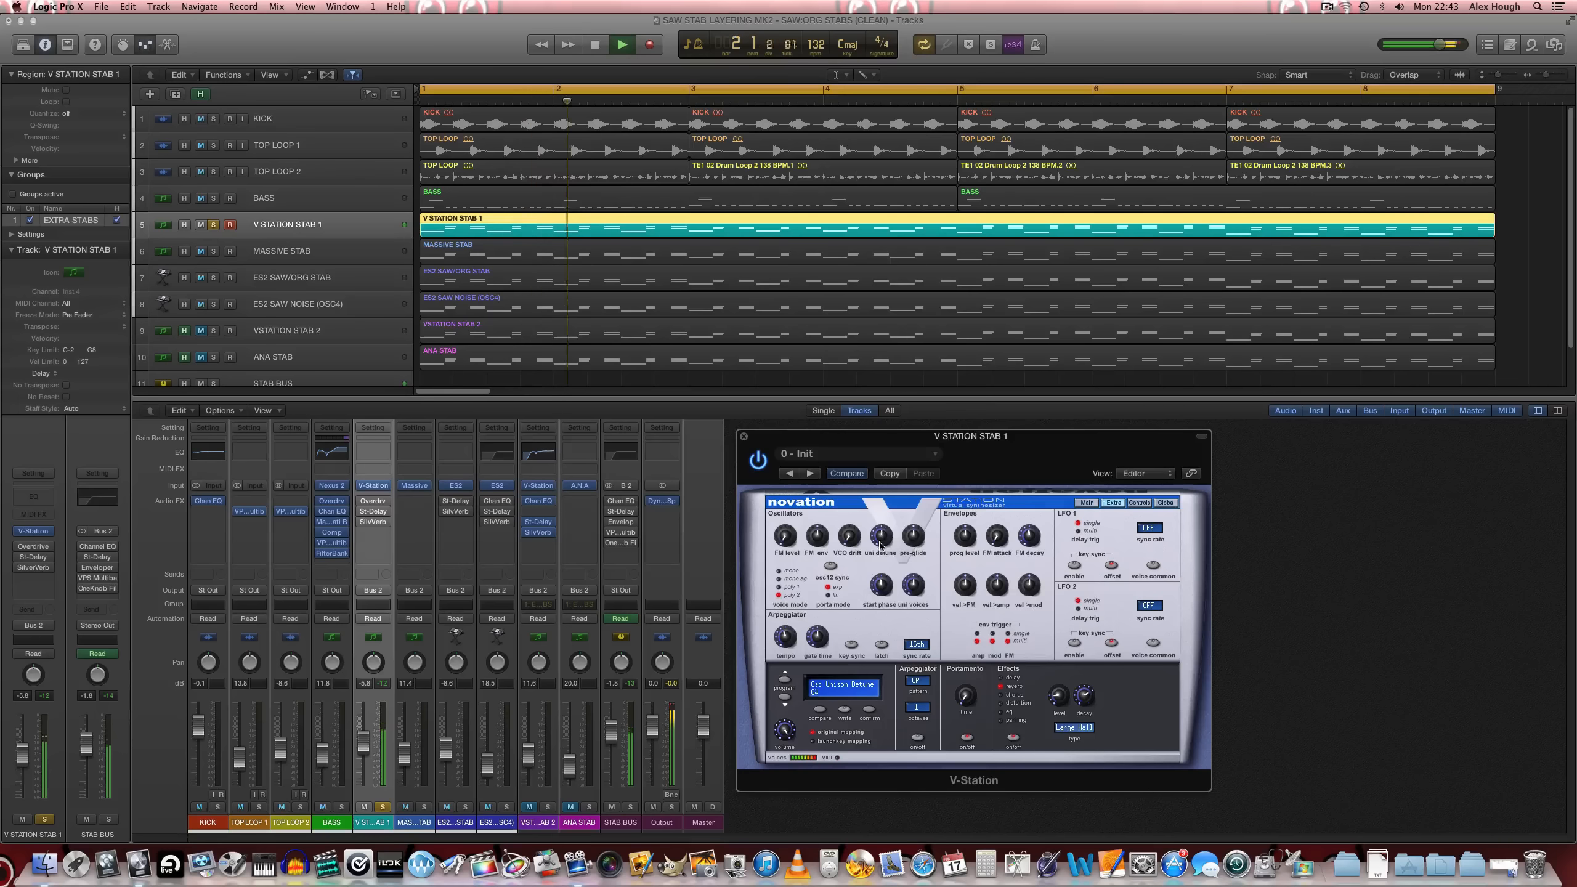
drag(880, 546, 884, 497)
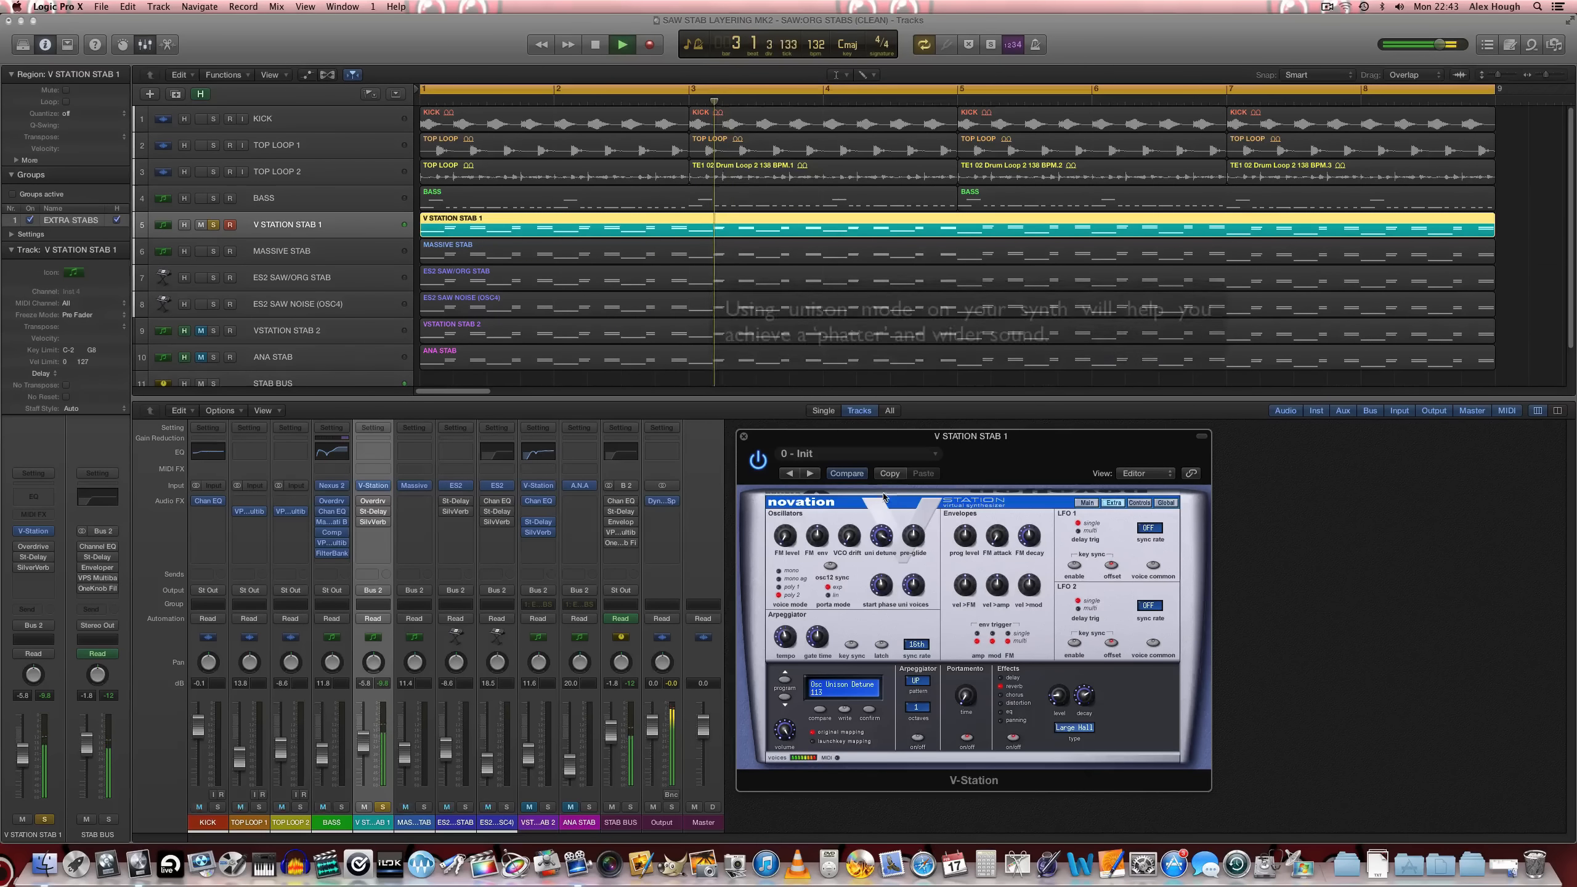
mouse_move(914, 591)
mouse_down()
mouse_move(906, 609)
mouse_move(912, 587)
mouse_up()
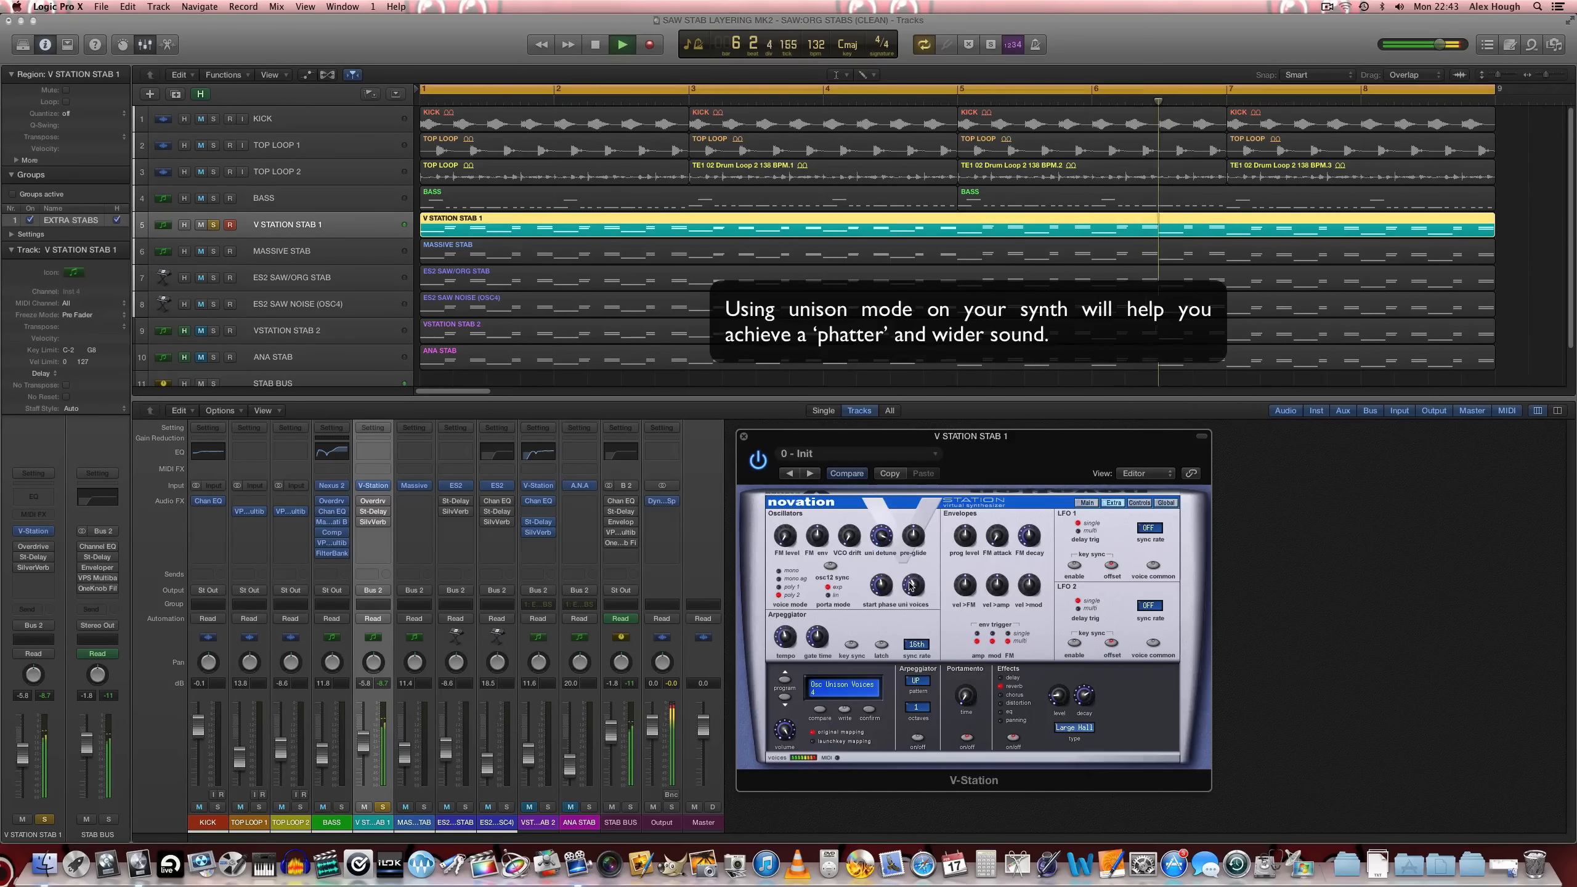
drag(886, 535, 886, 540)
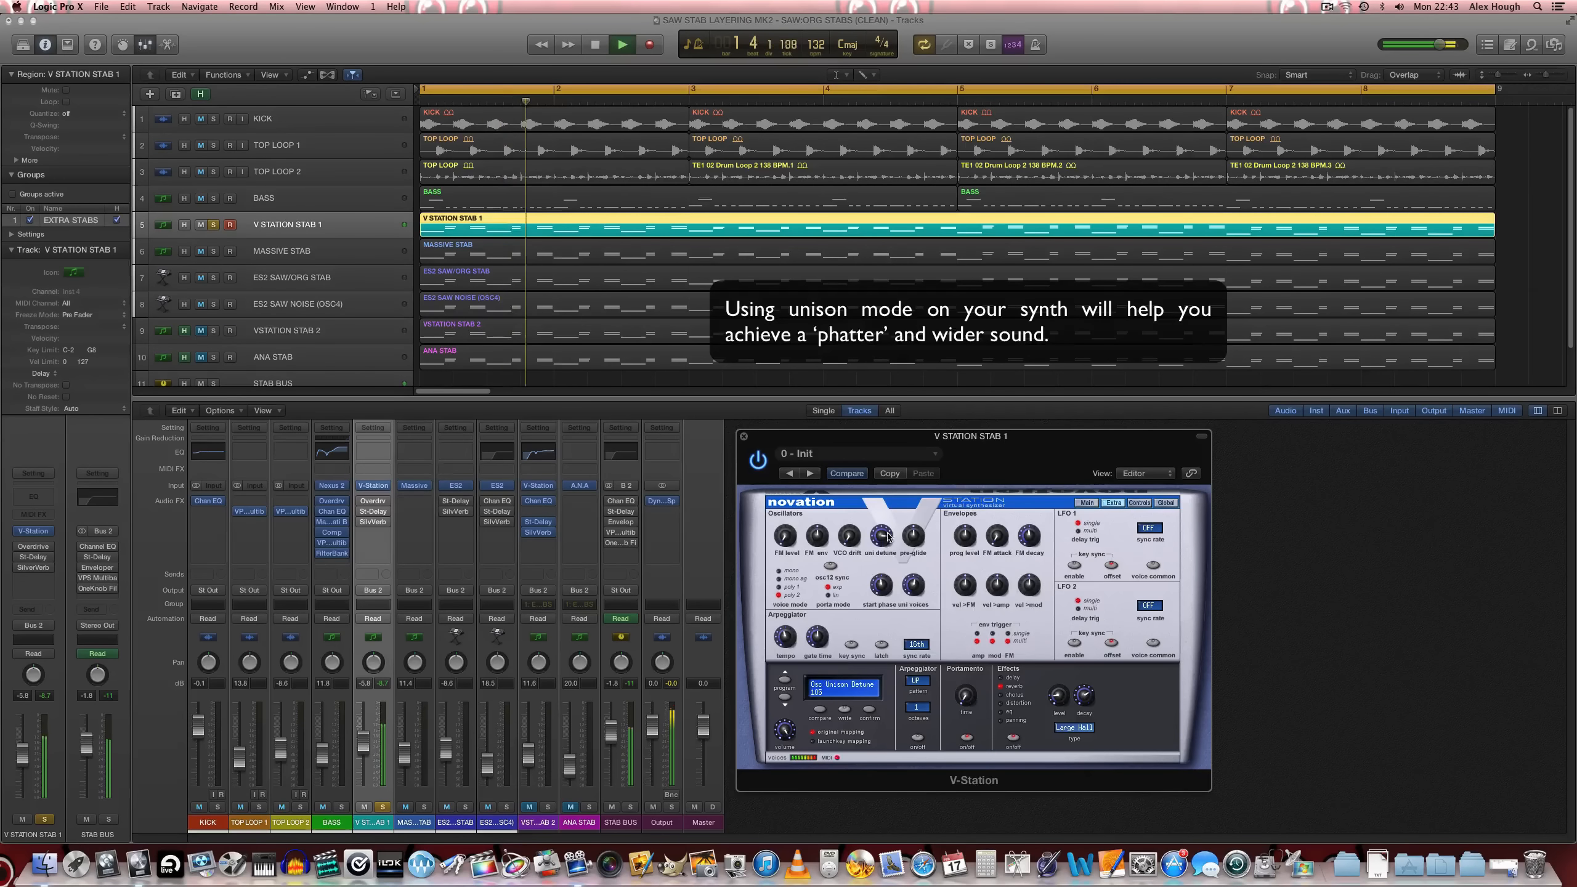
drag(887, 538, 879, 577)
key(space)
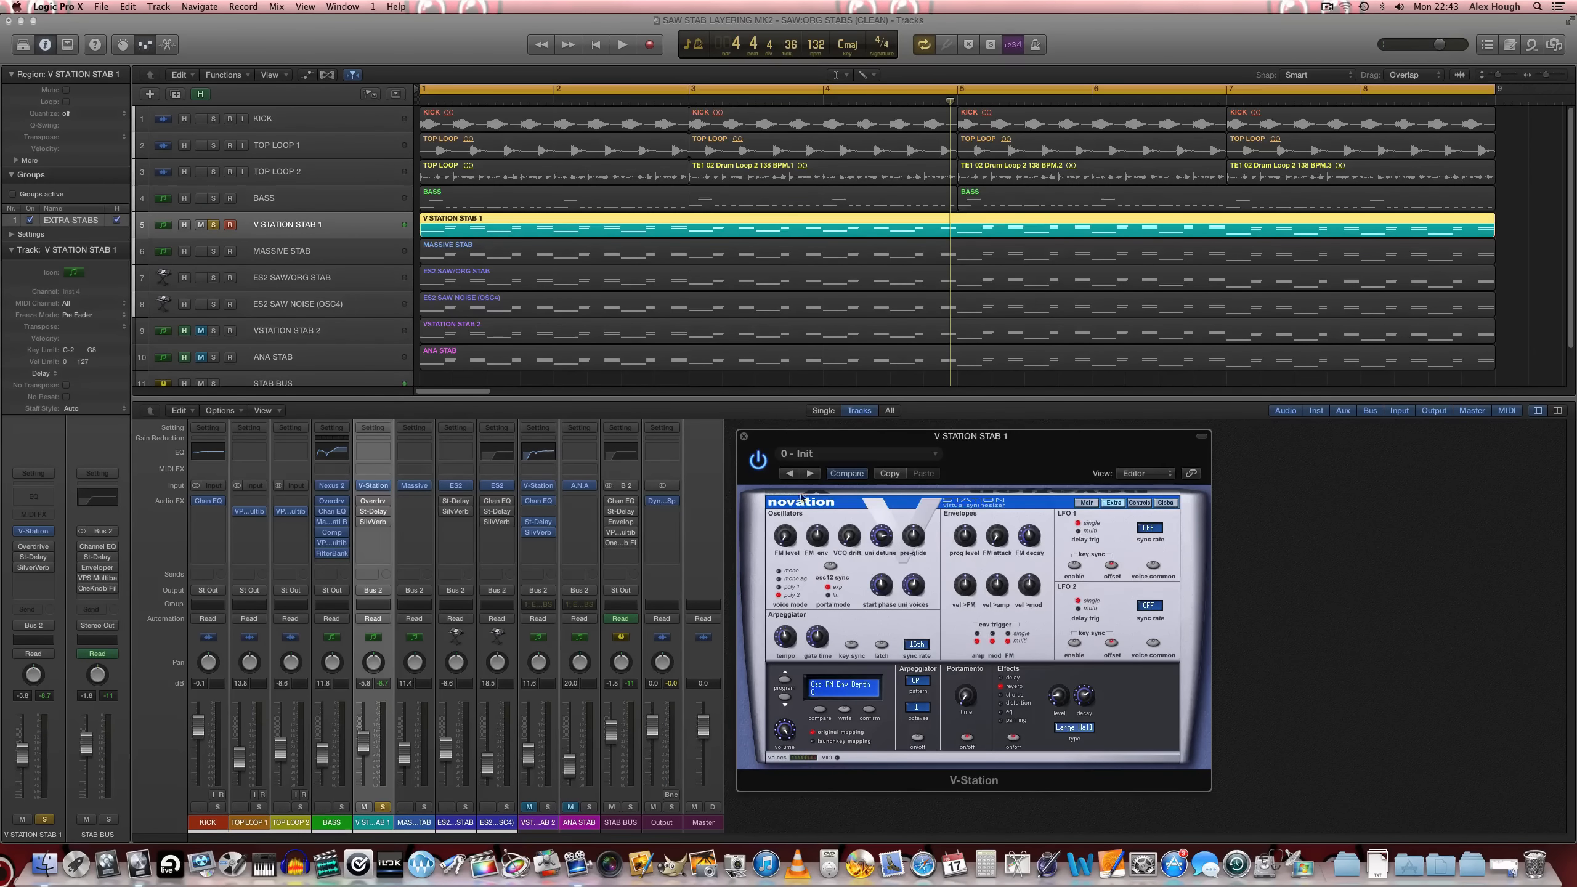
Close V-Station and open the channel's Overdrive, Stereo Delay and SilverVerb effects, arranging their windows so all three are accessible
click(1087, 503)
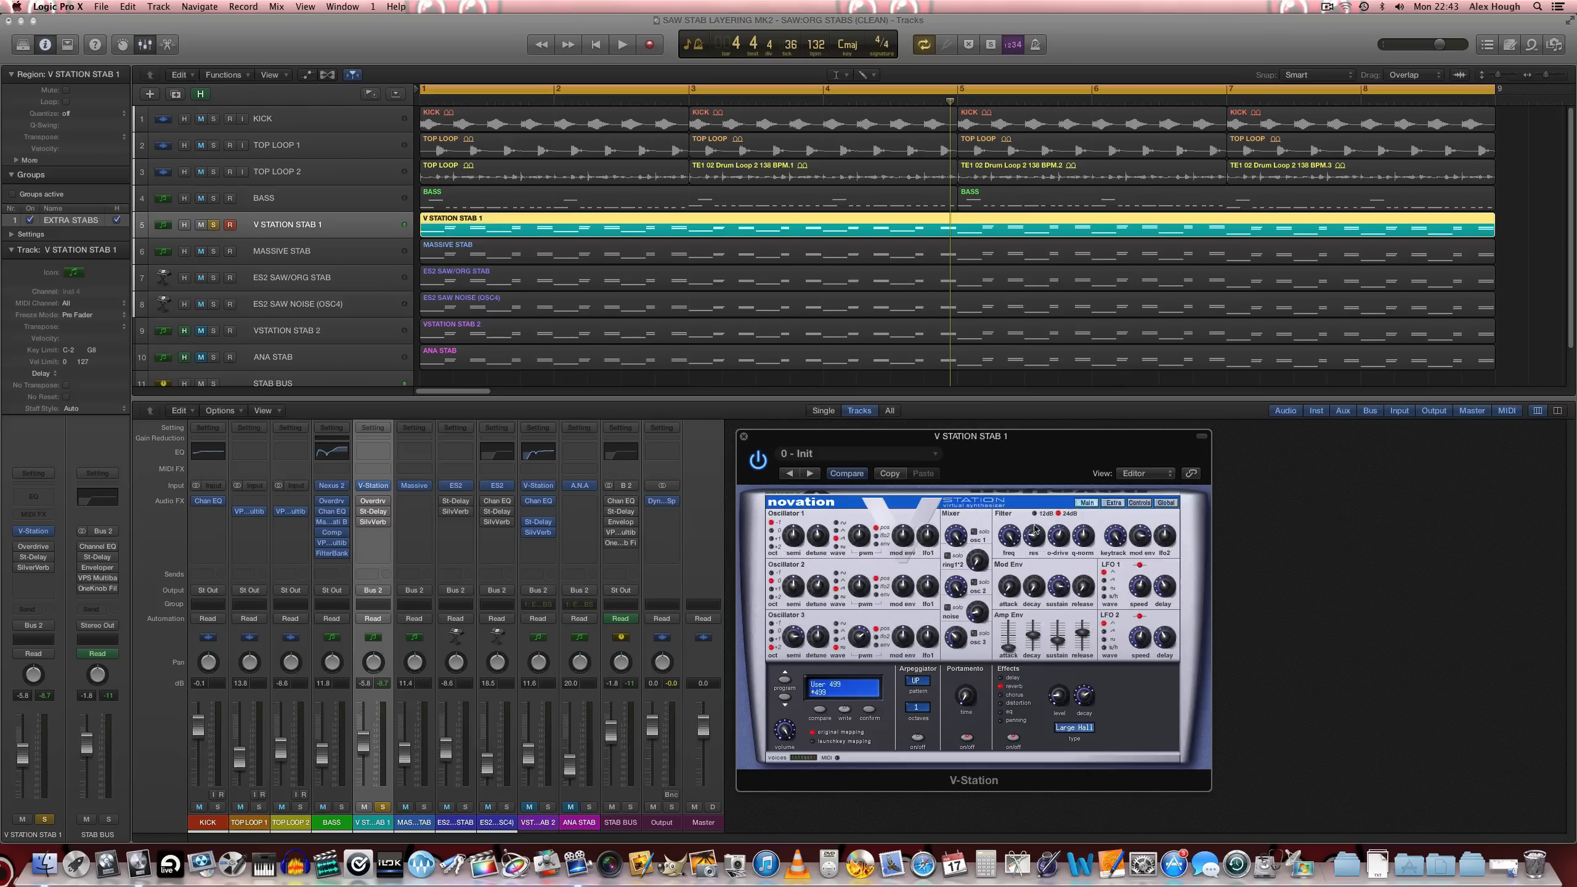
click(743, 437)
click(373, 502)
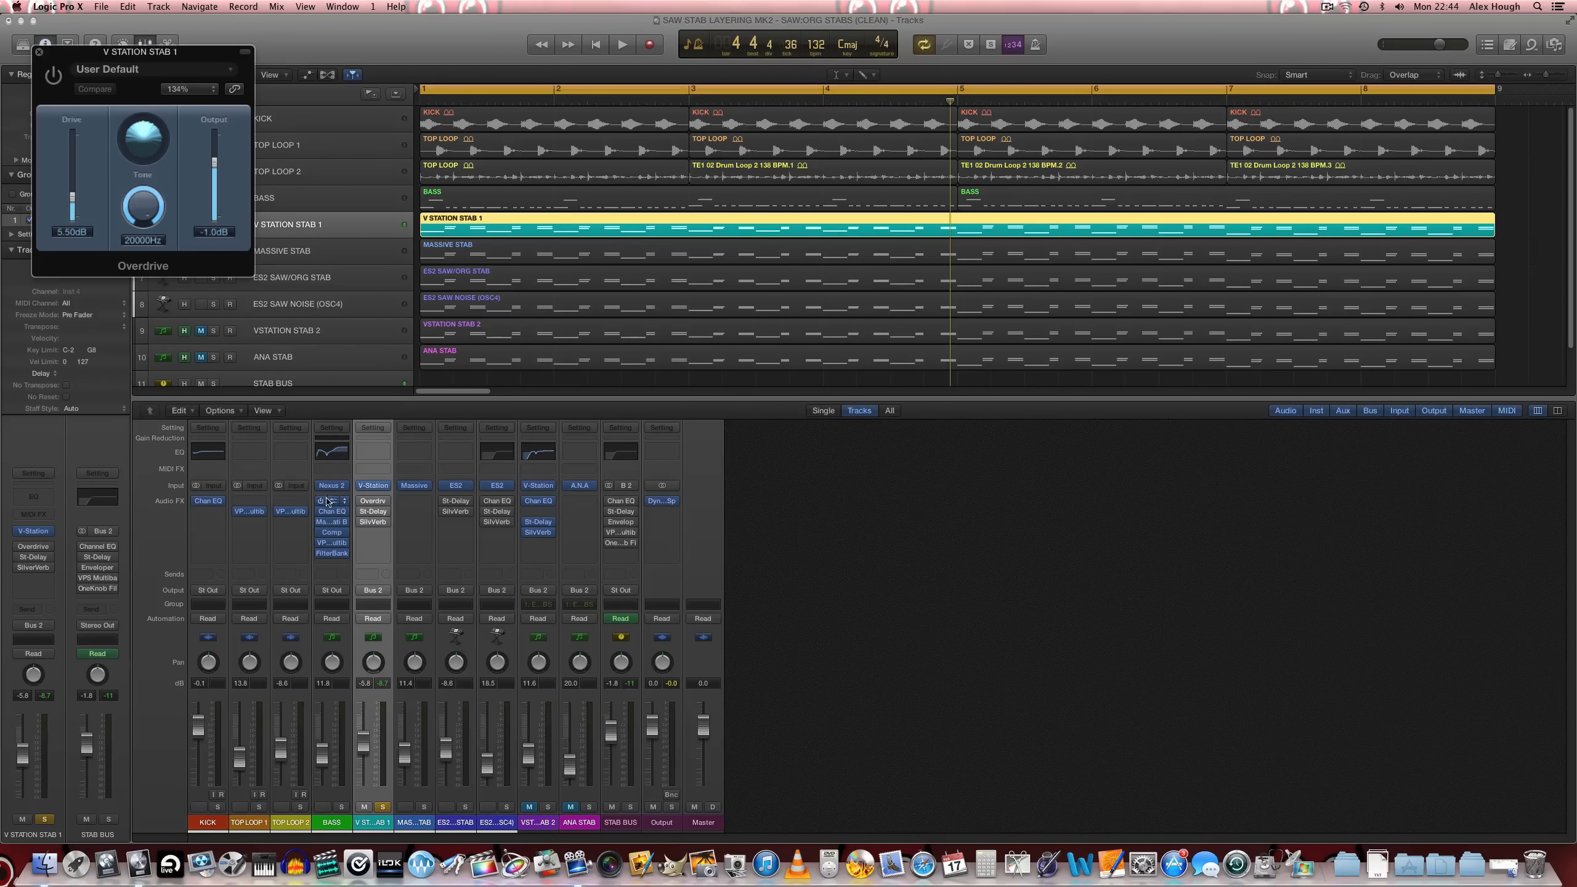
click(372, 511)
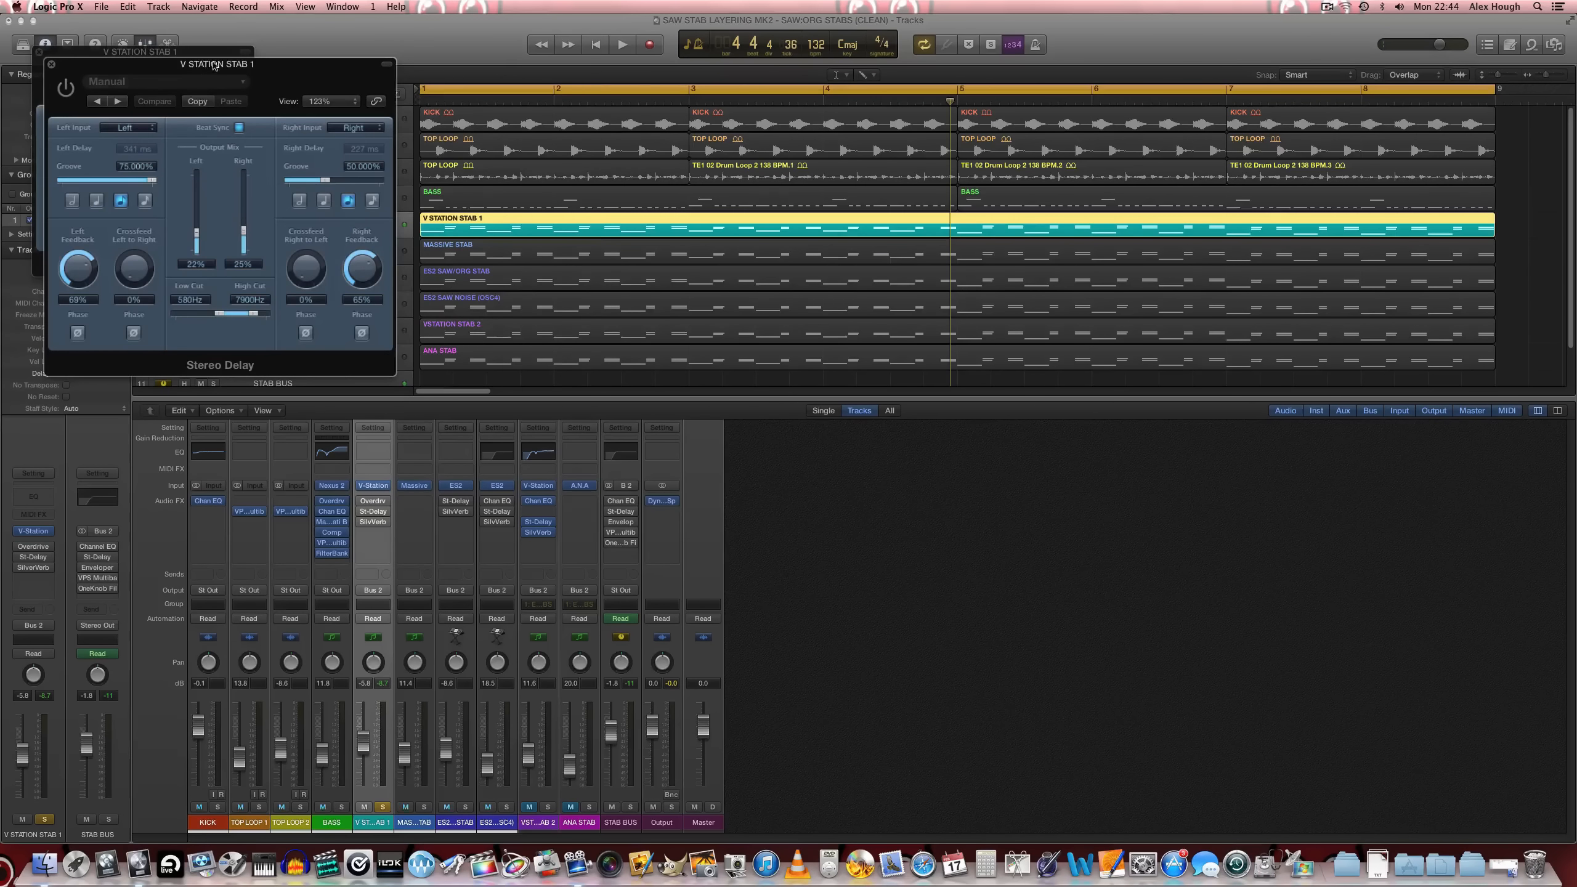
drag(213, 65, 1154, 424)
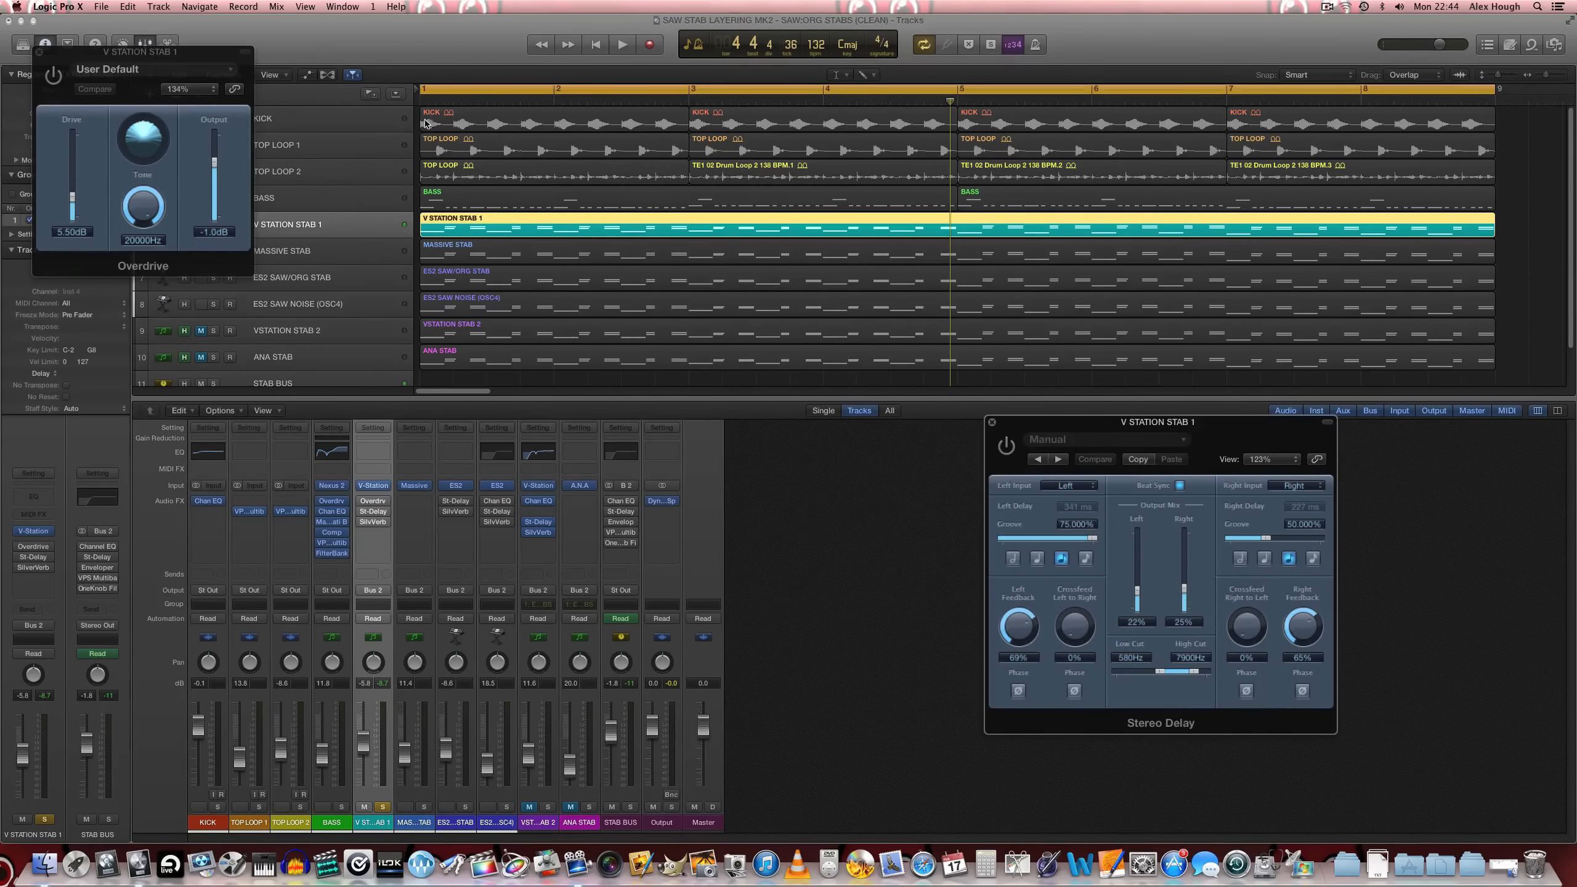
drag(216, 50, 917, 427)
drag(1096, 425, 1072, 432)
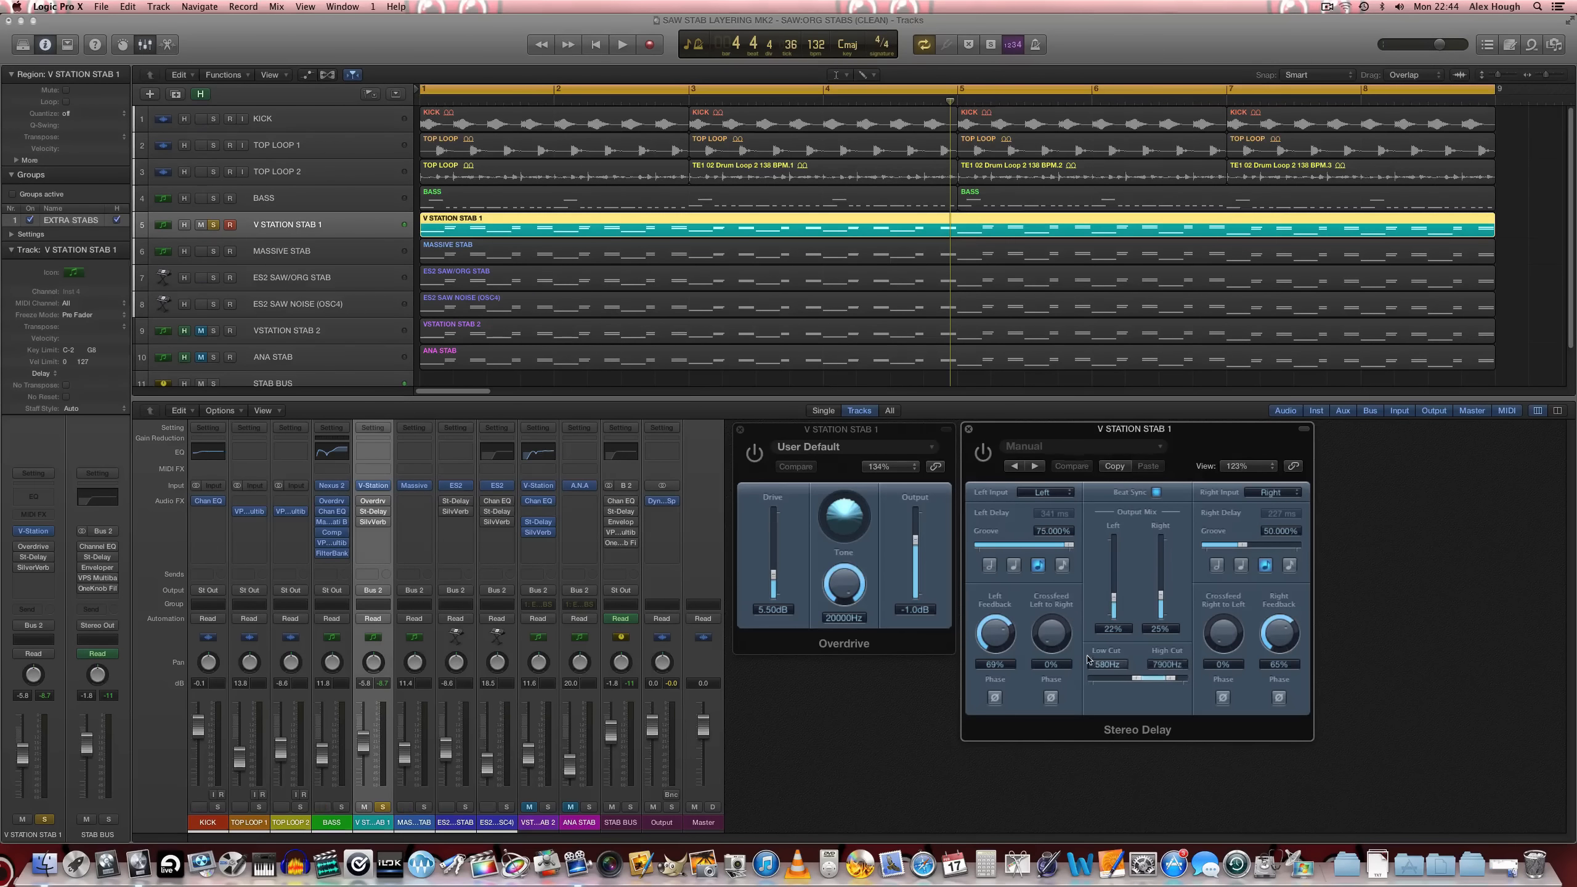
click(376, 522)
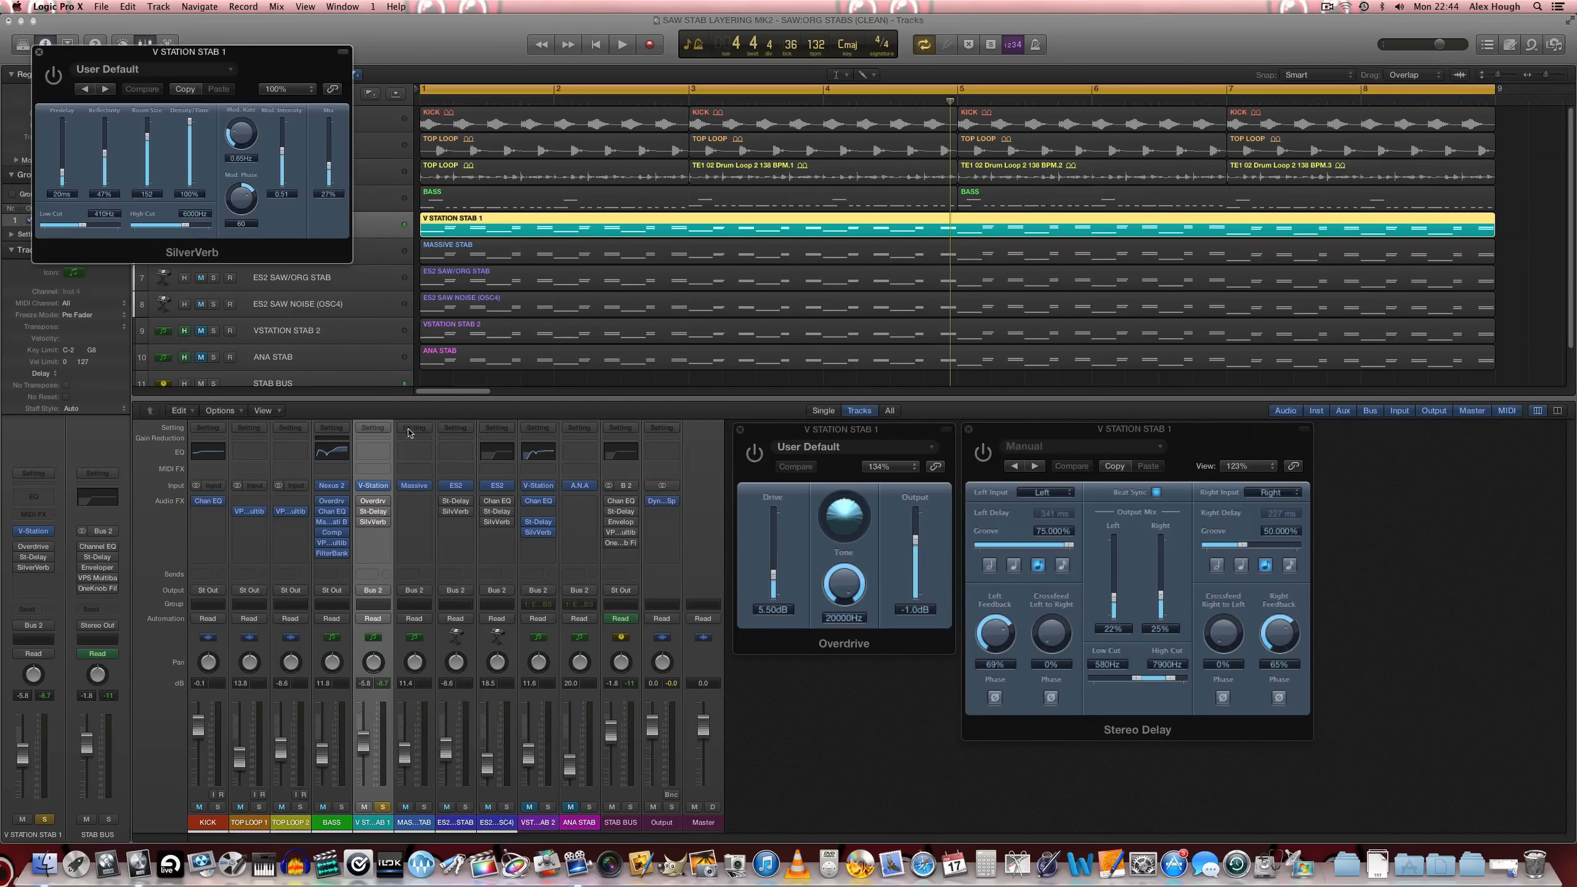
drag(237, 78, 1187, 219)
Play the stab and switch on its SilverVerb, Overdrive and Stereo Delay effects
click(1001, 215)
key(space)
click(755, 453)
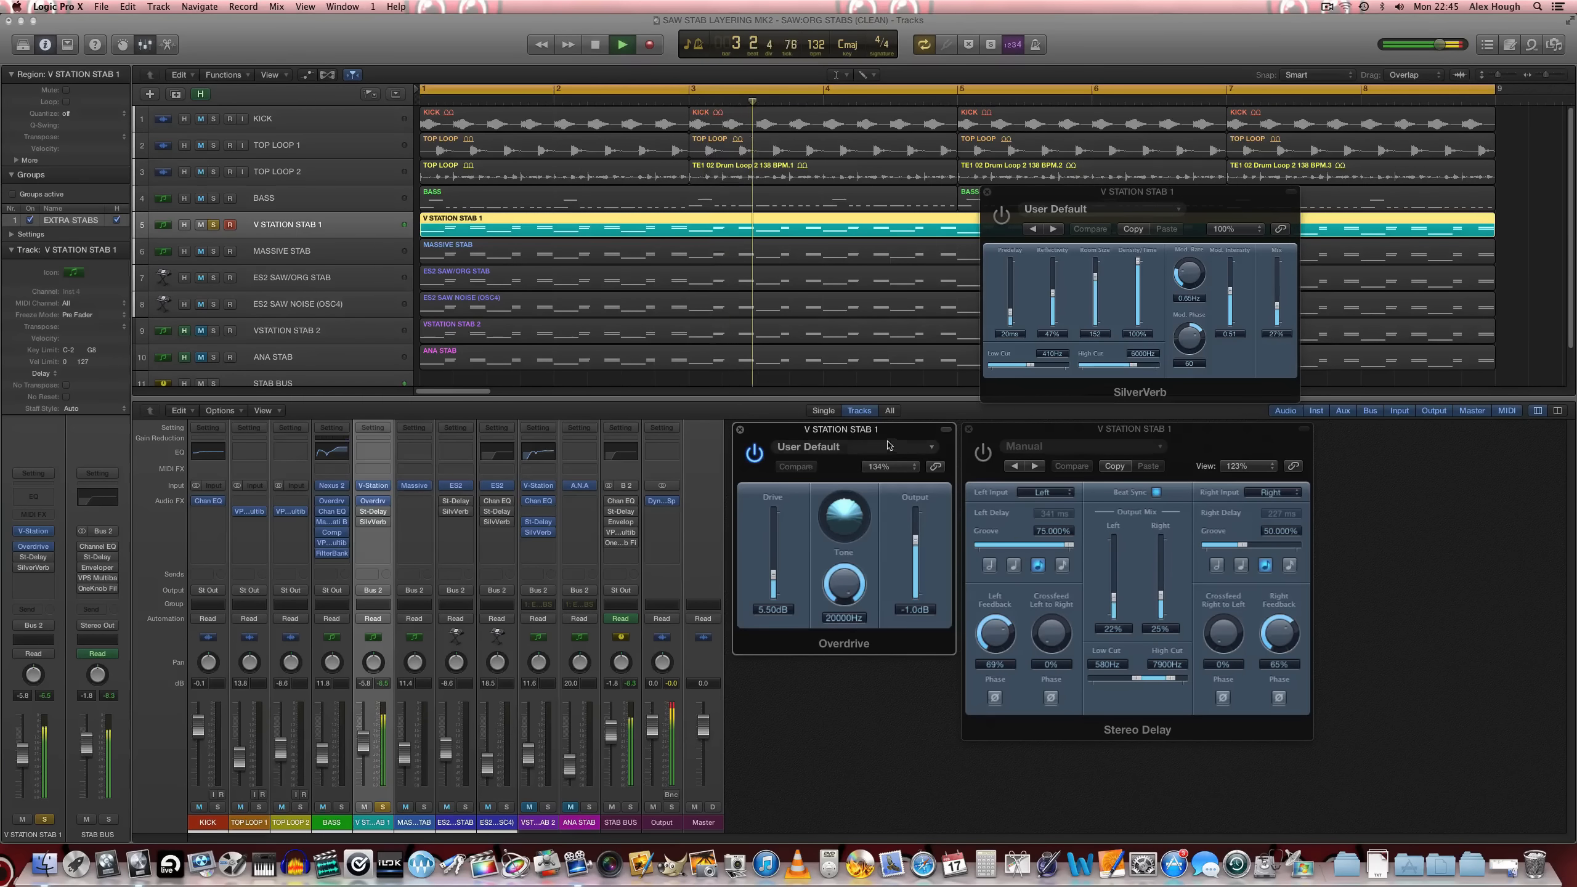
click(991, 452)
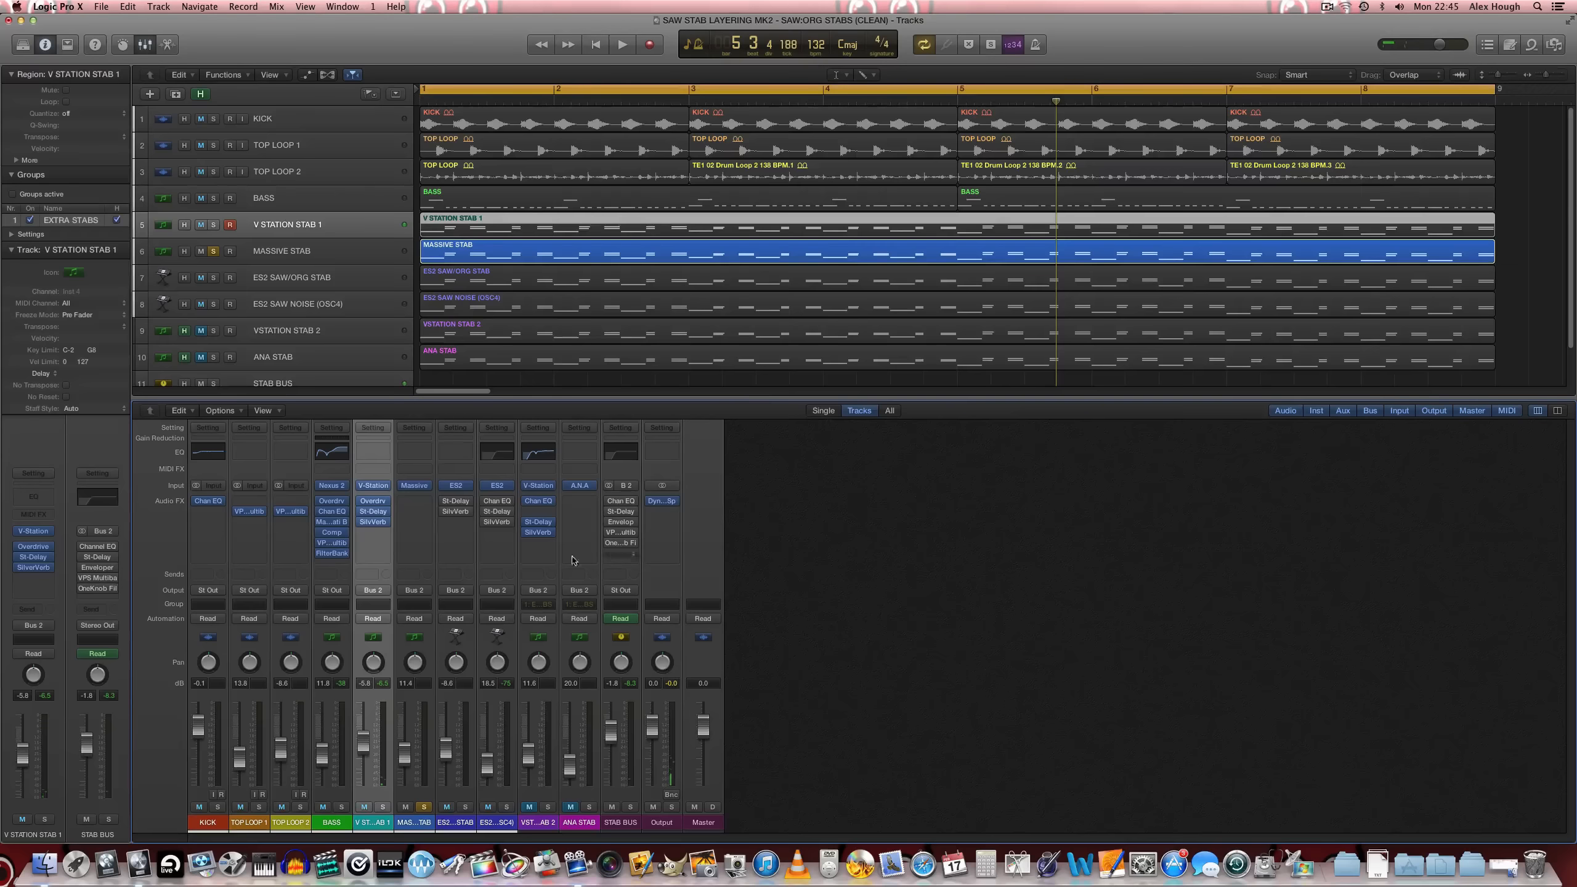
Open Massive on the MASSIVE STAB channel and audition its initial patch
click(414, 485)
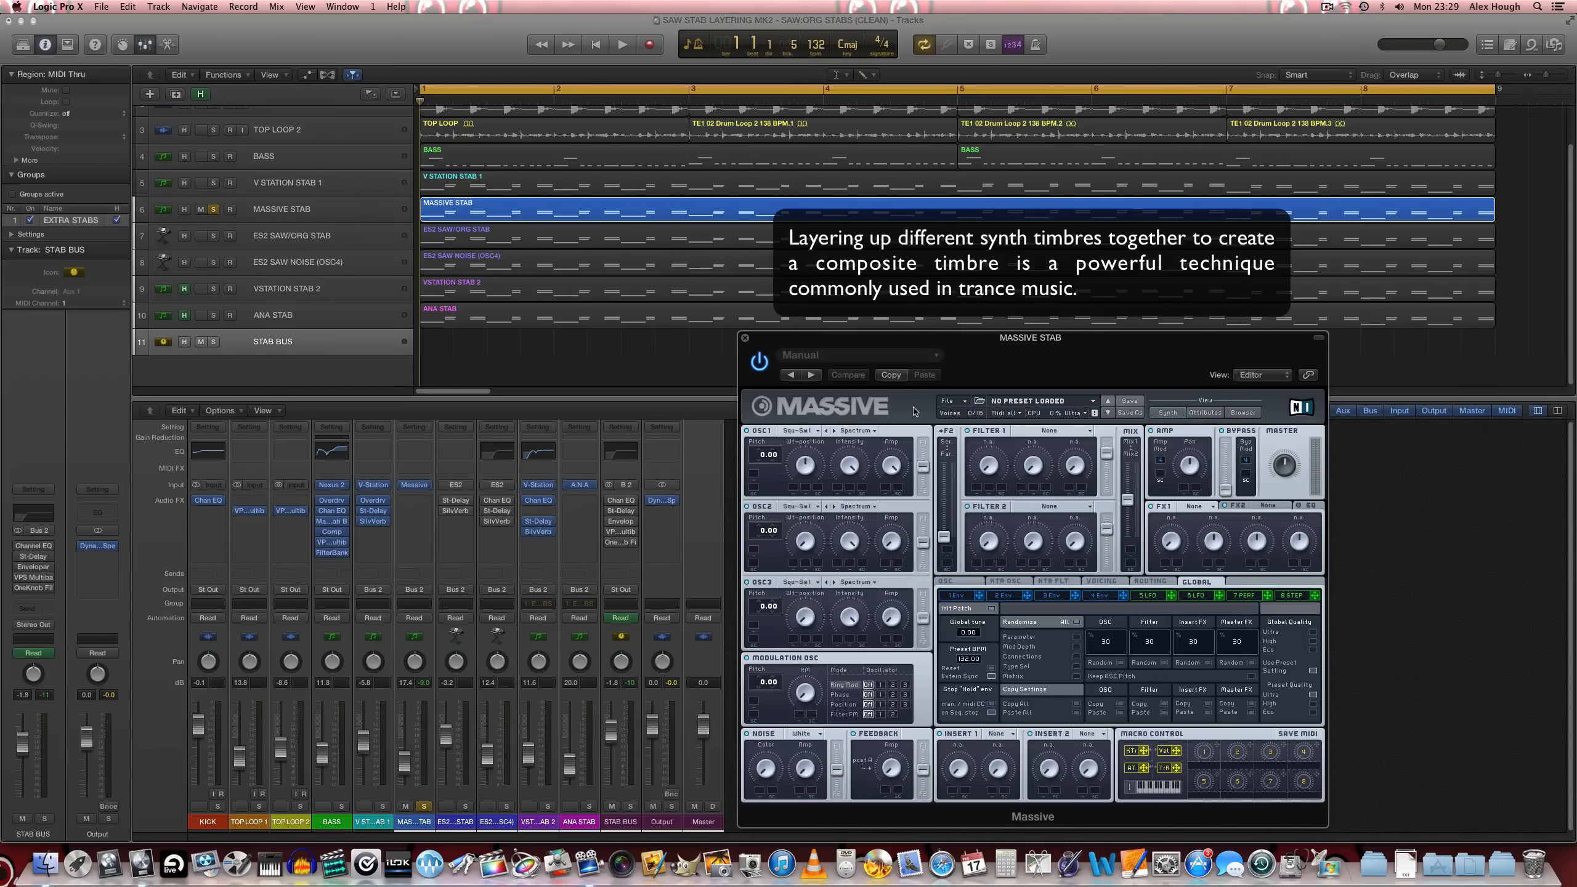
key(space)
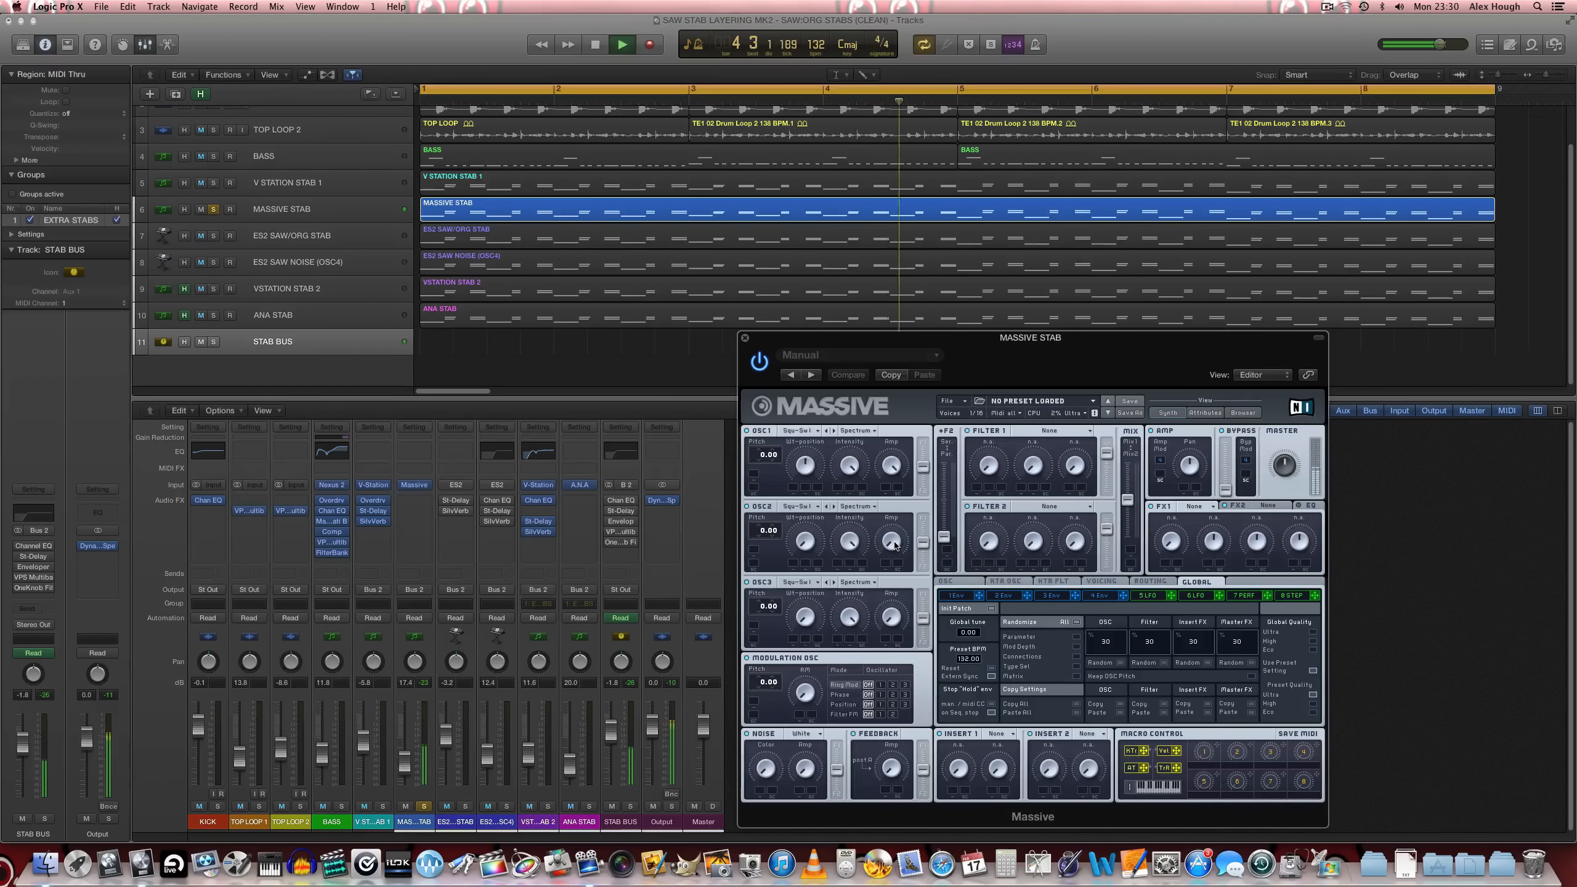
key(space)
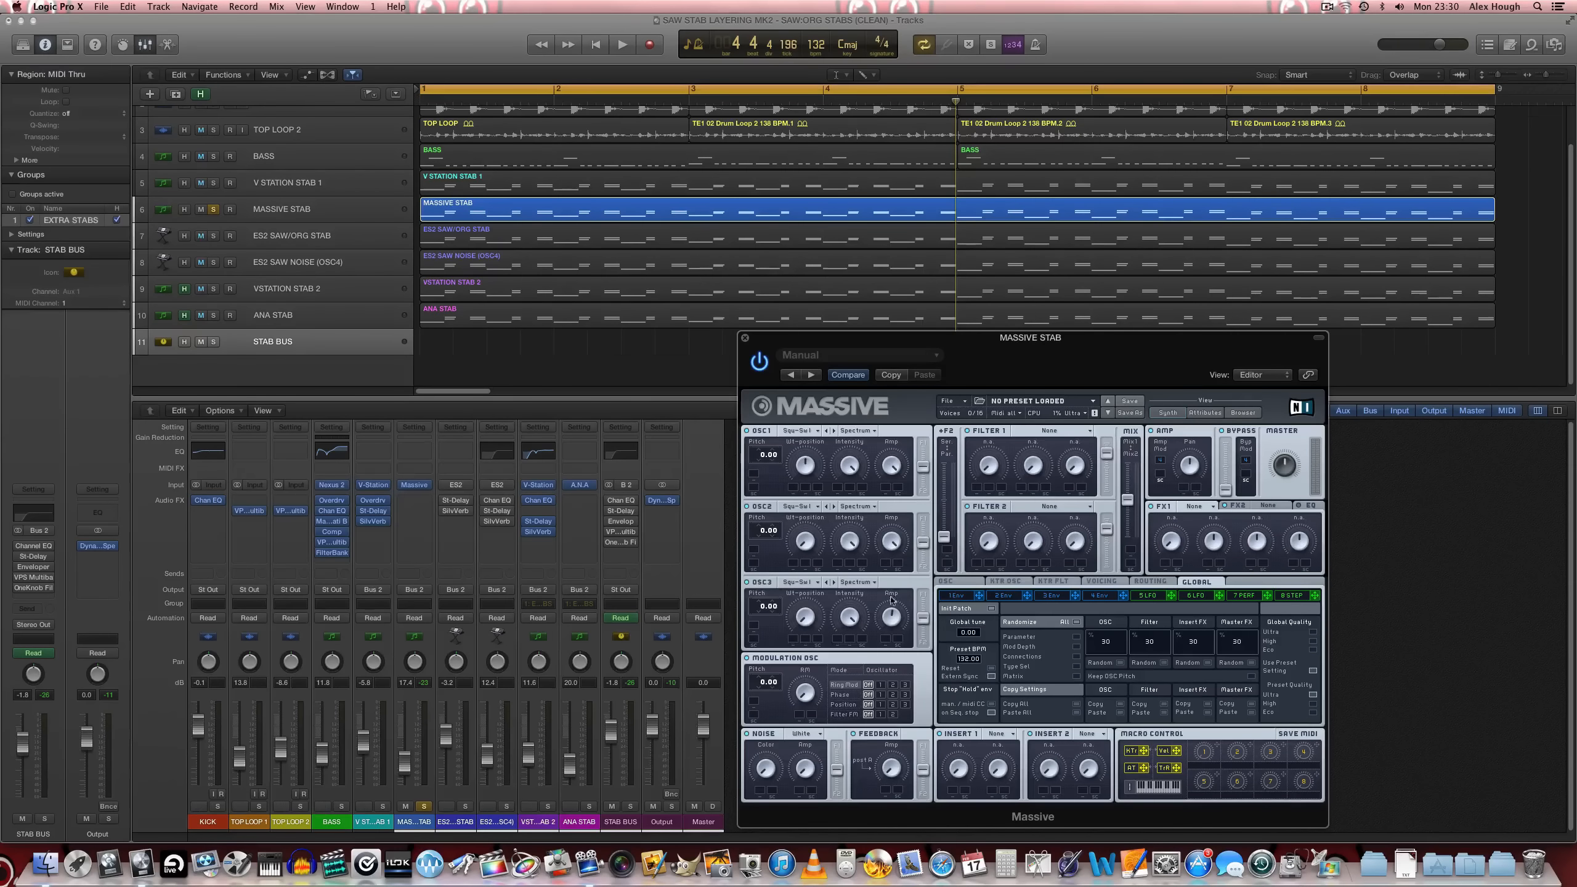
Set oscillator 1 to the Drive III wavetable at pitch -0.06 and oscillator 2 to Square-Saw II at pitch 12.09
click(805, 432)
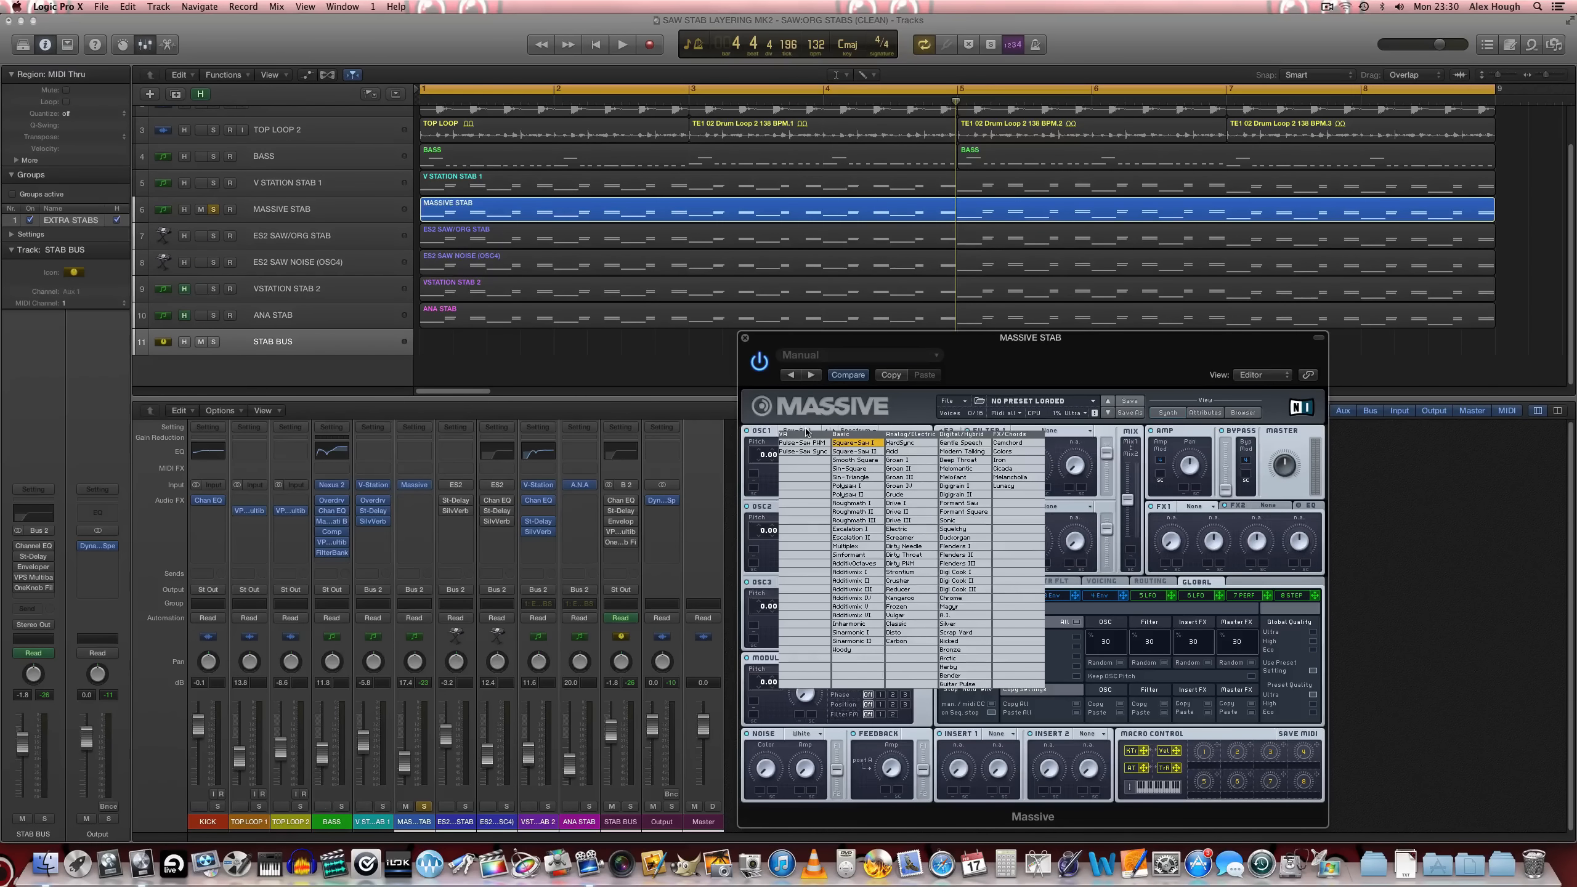
click(911, 522)
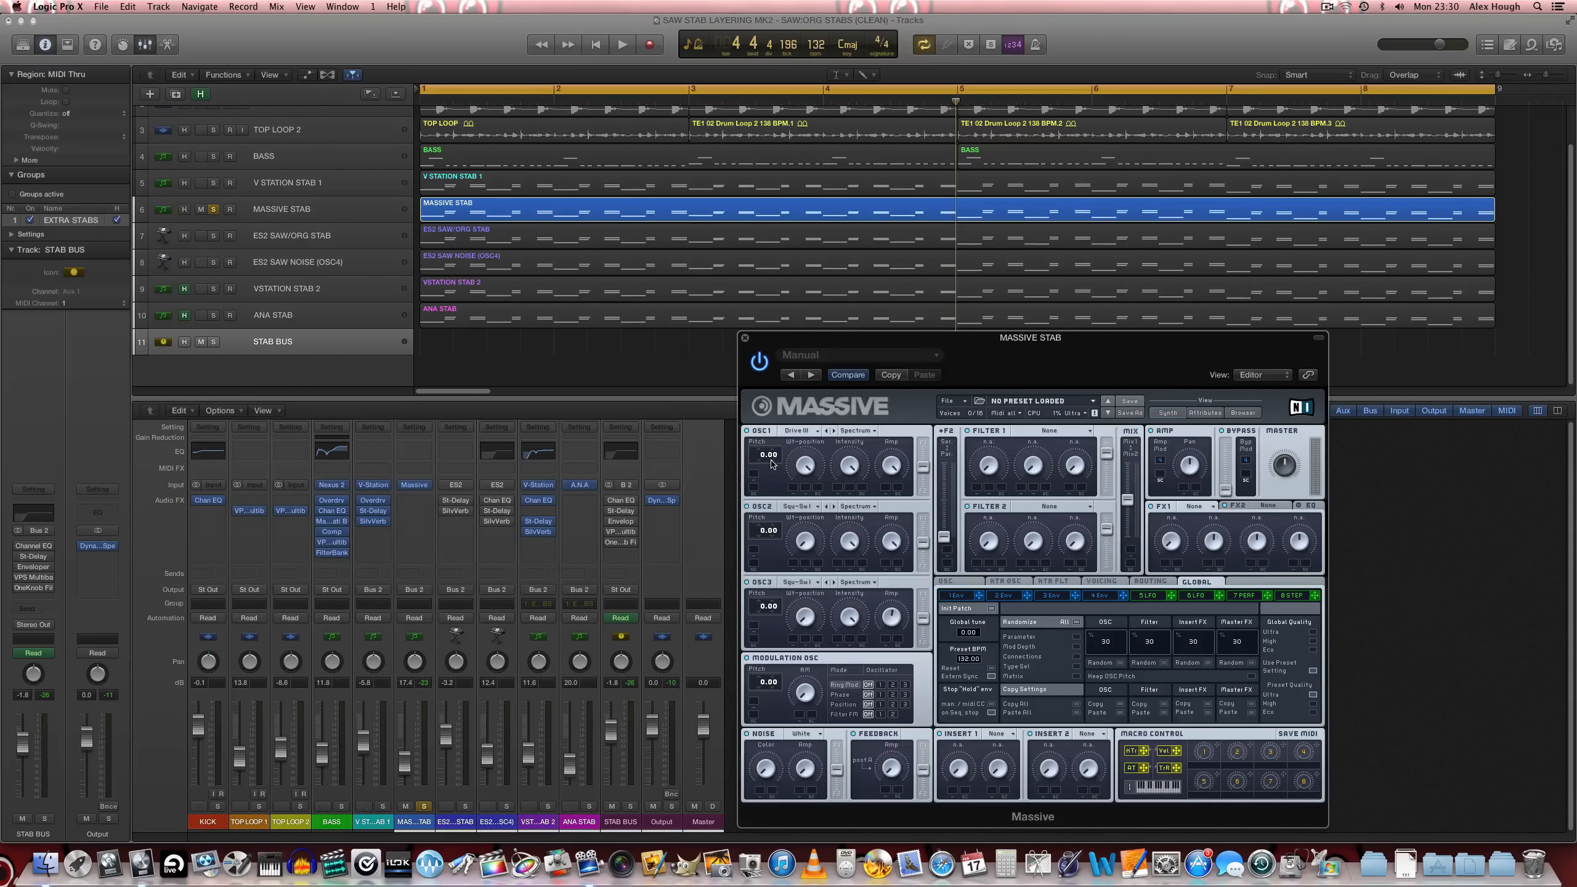
mouse_move(772, 469)
mouse_down()
mouse_move(779, 447)
mouse_move(778, 467)
mouse_up()
drag(764, 537, 783, 521)
click(816, 507)
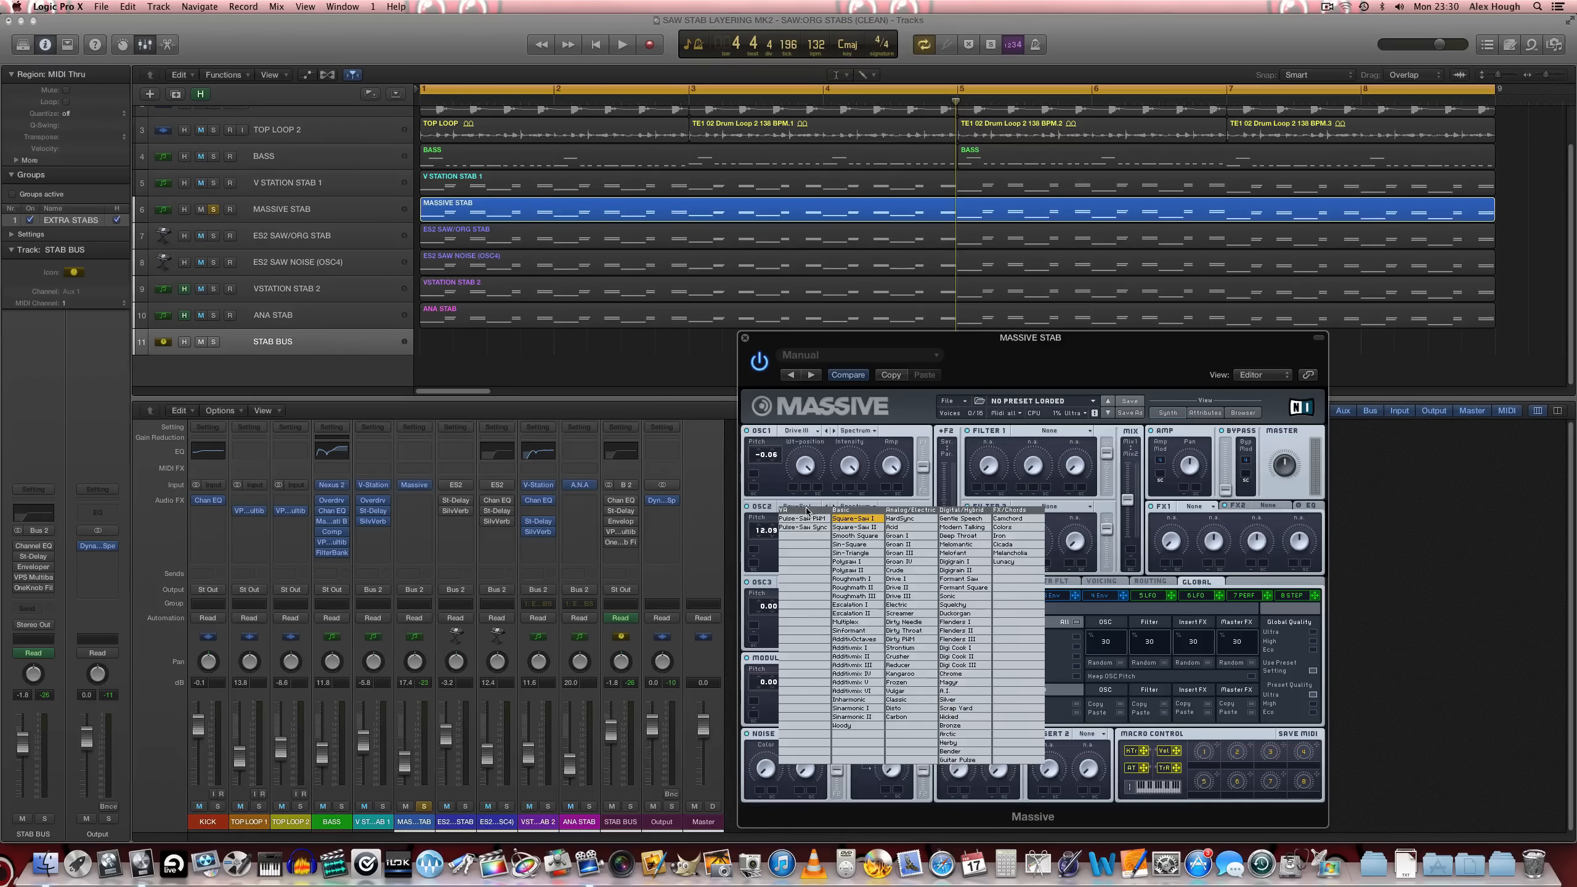
click(855, 527)
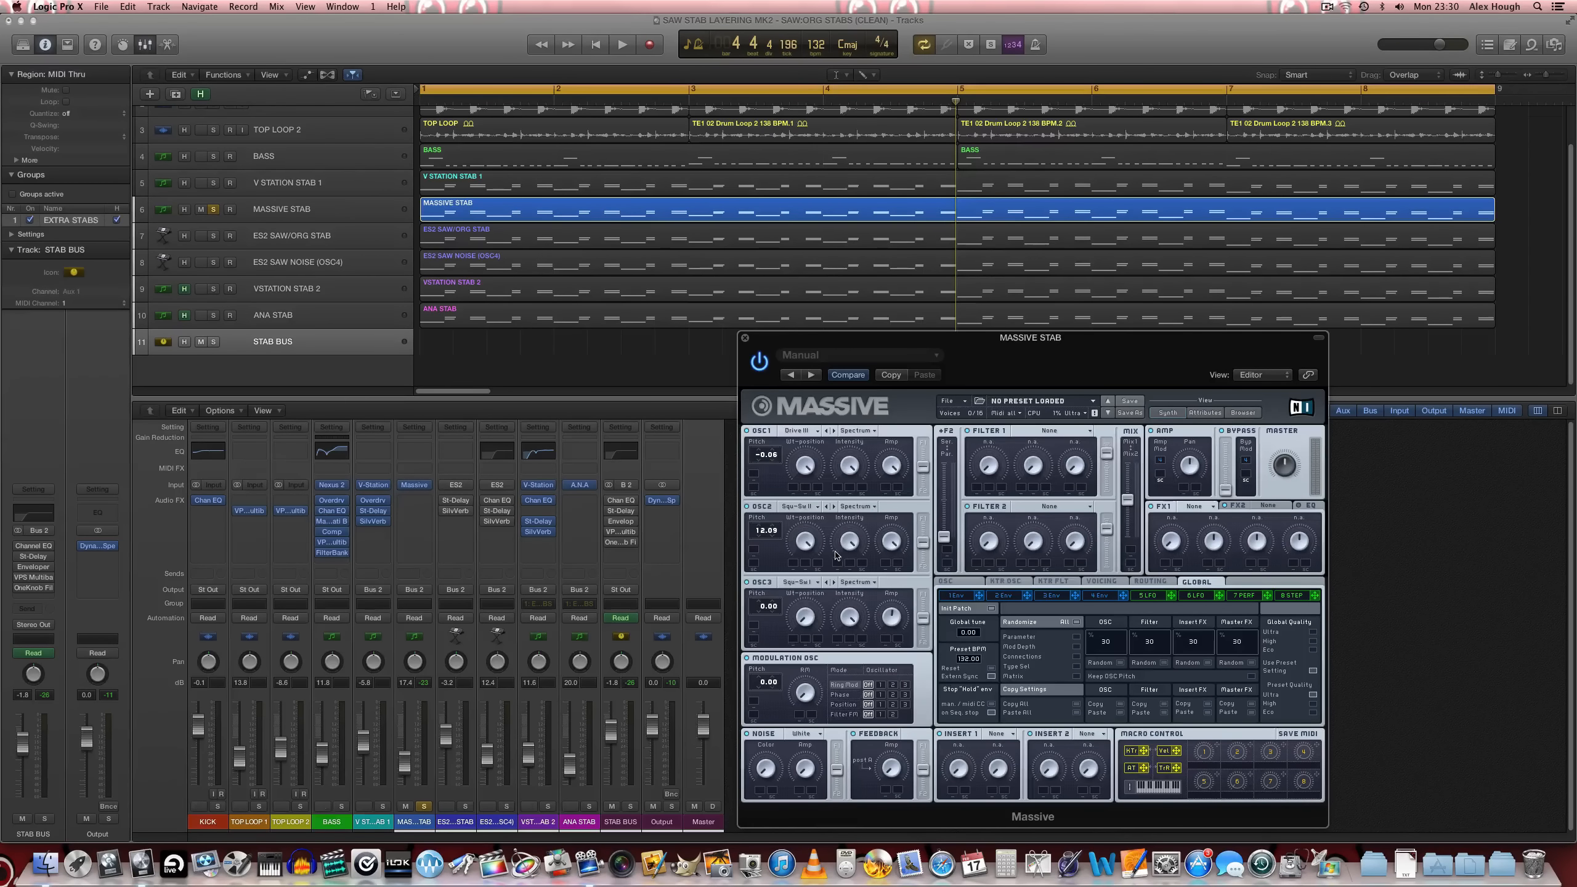
Give oscillator 3 the Additmix III wavetable, adjust its wavetable position, set its pitch to 30.95 and play the stab
click(810, 584)
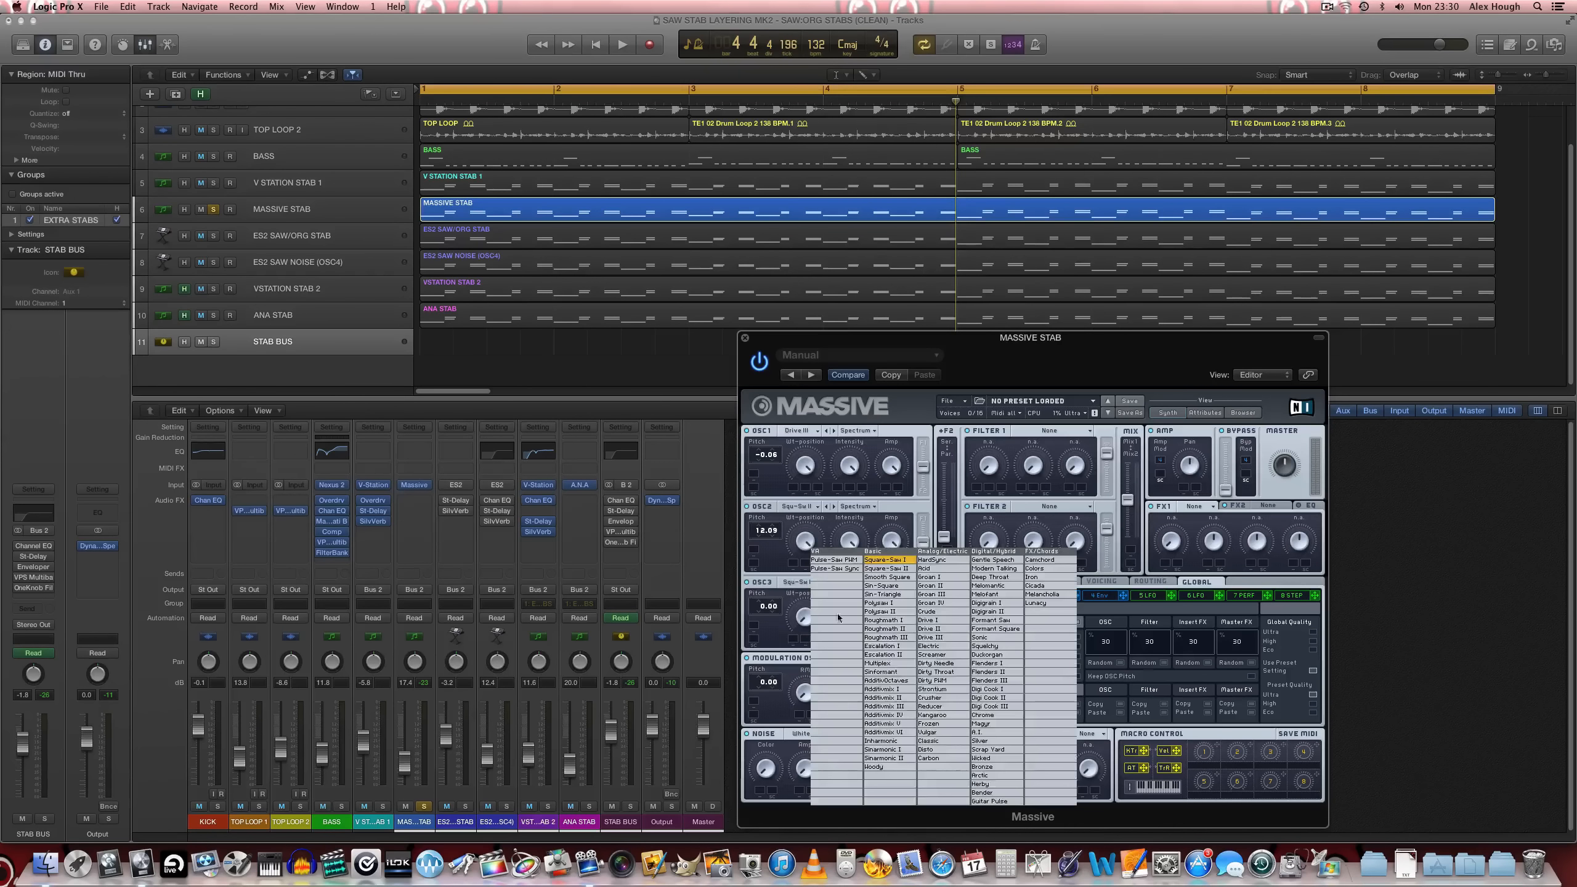
click(894, 707)
drag(809, 624, 809, 538)
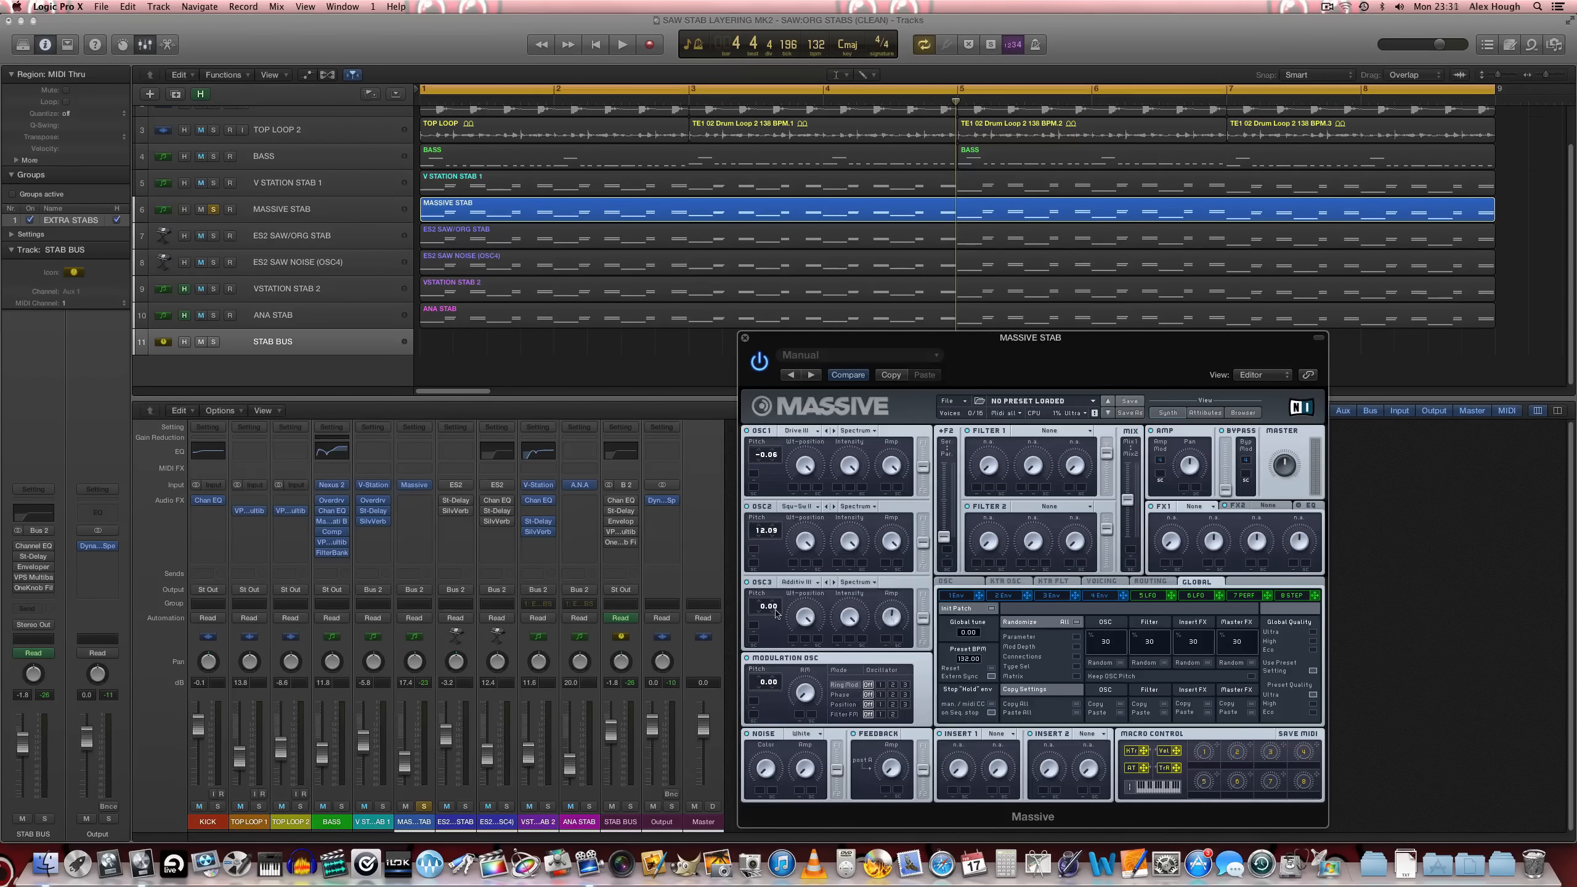
drag(776, 614, 776, 582)
click(776, 611)
click(777, 612)
key(Return)
key(space)
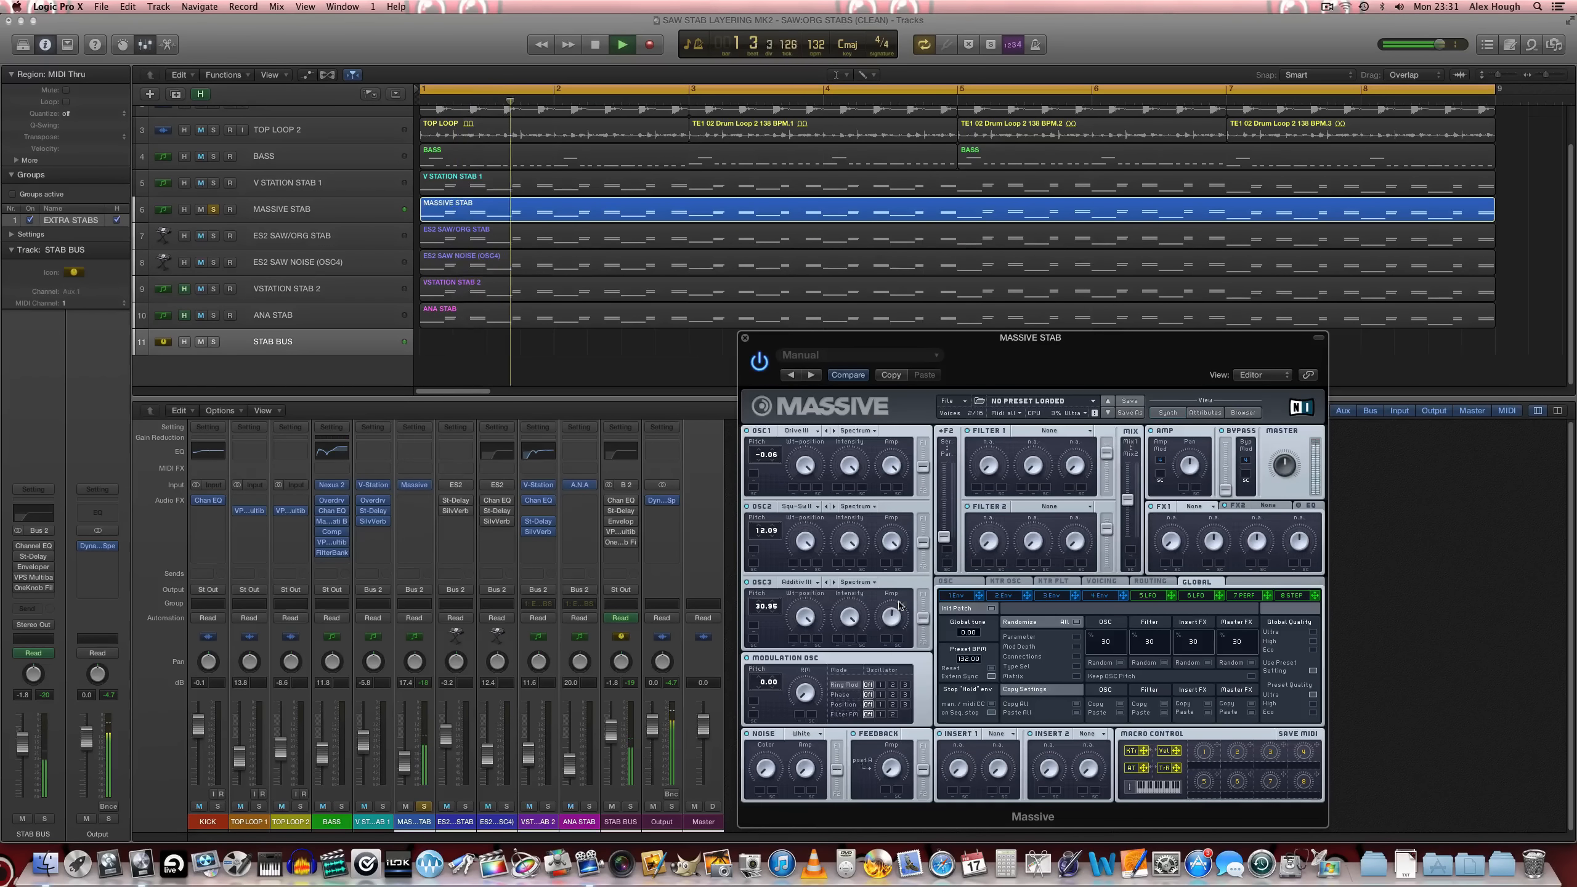
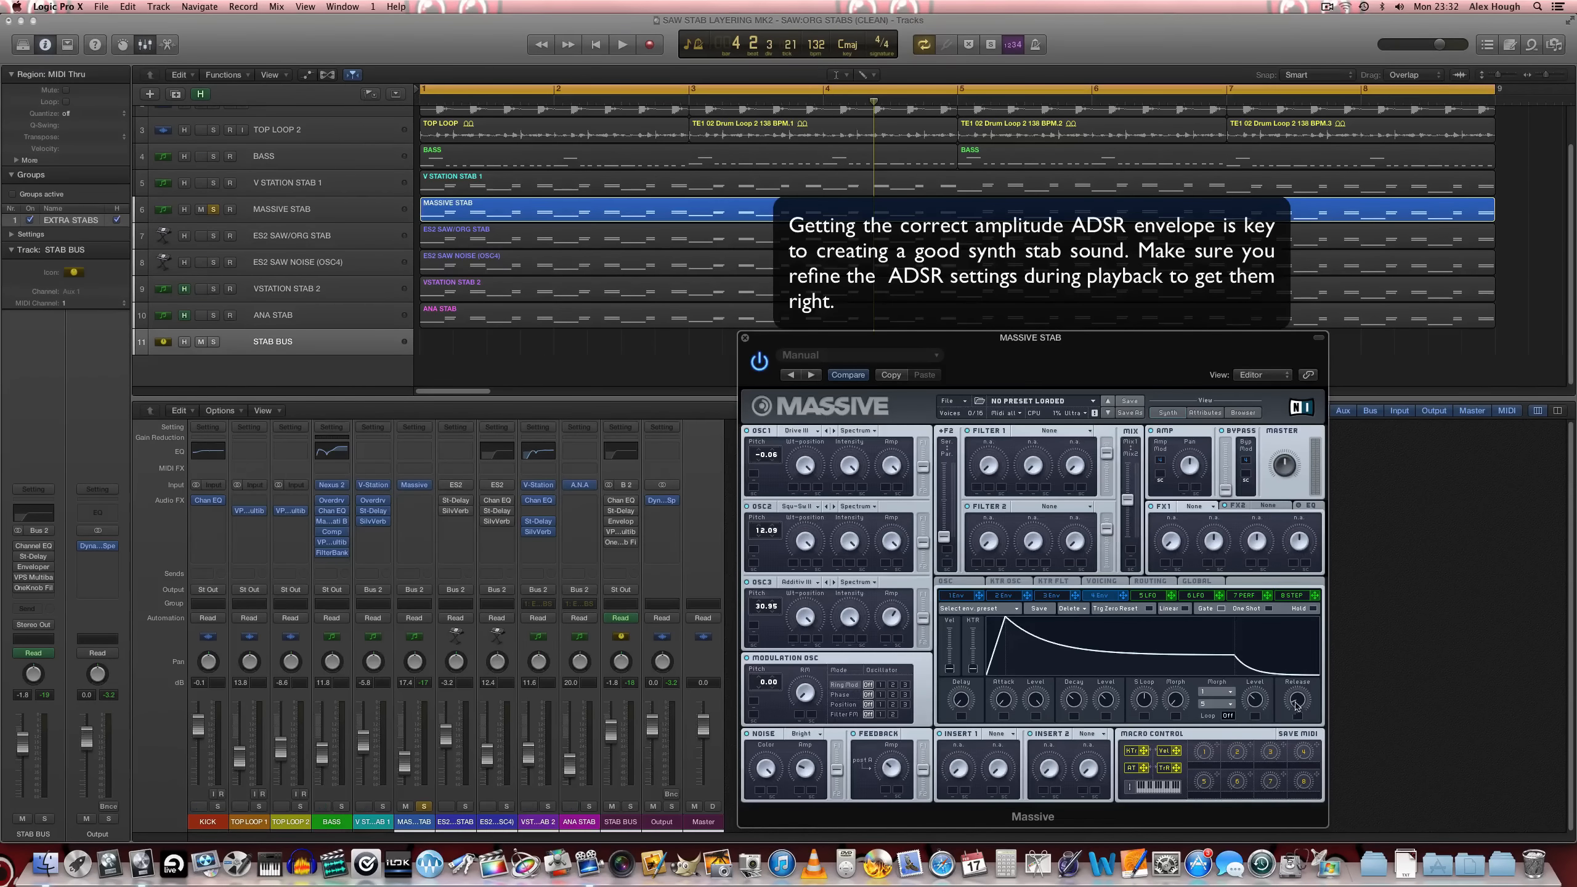
Lengthen the release and decay of Massive's amplitude envelope, refining them during playback
drag(1297, 708, 1298, 689)
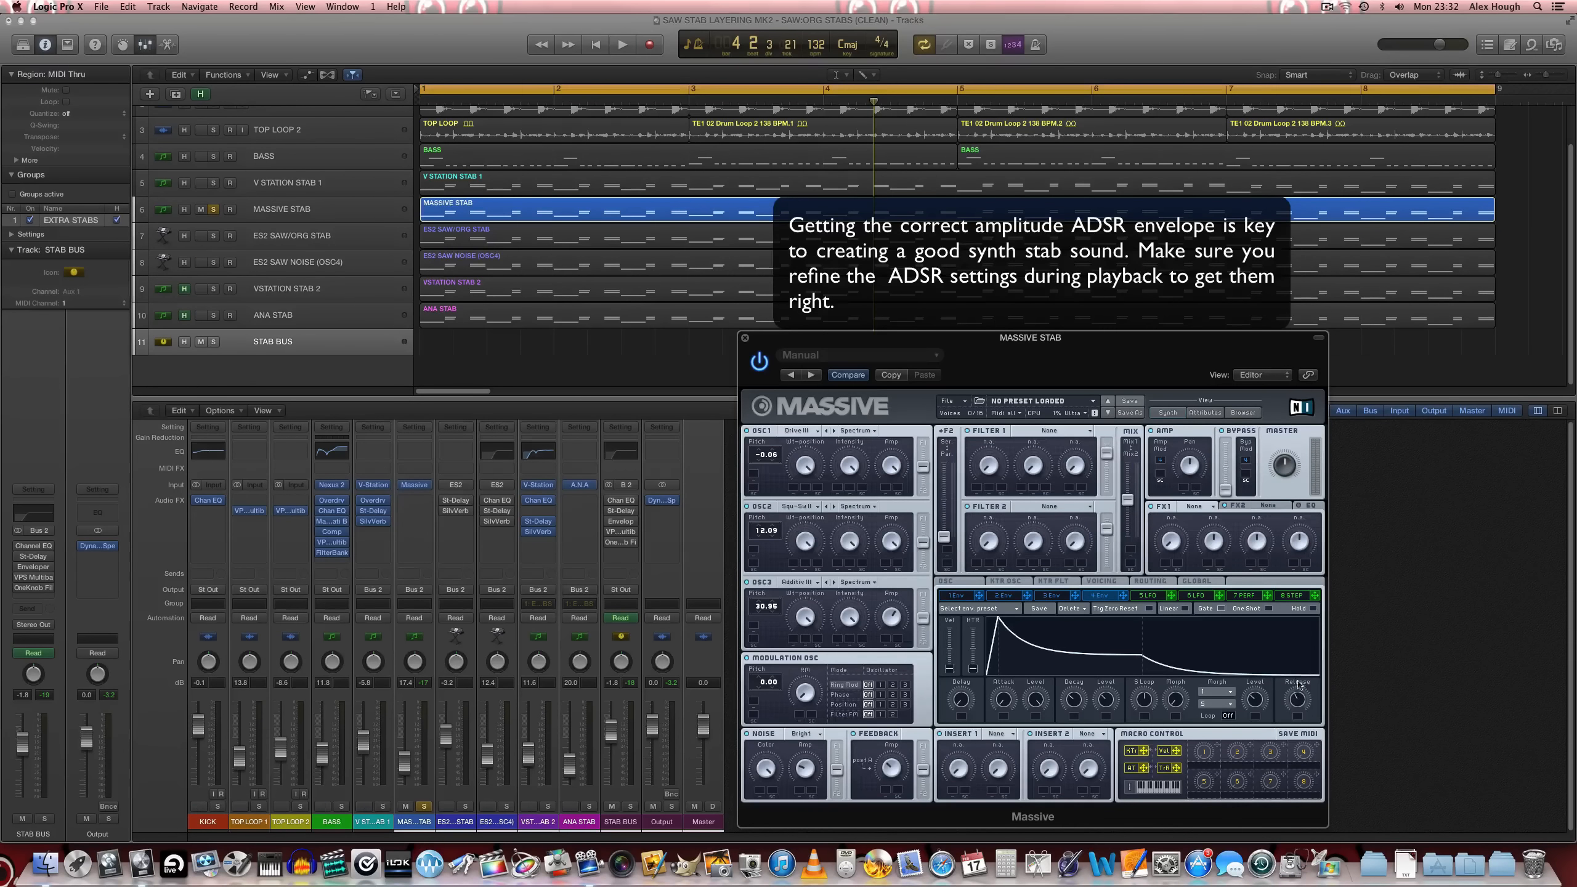
key(space)
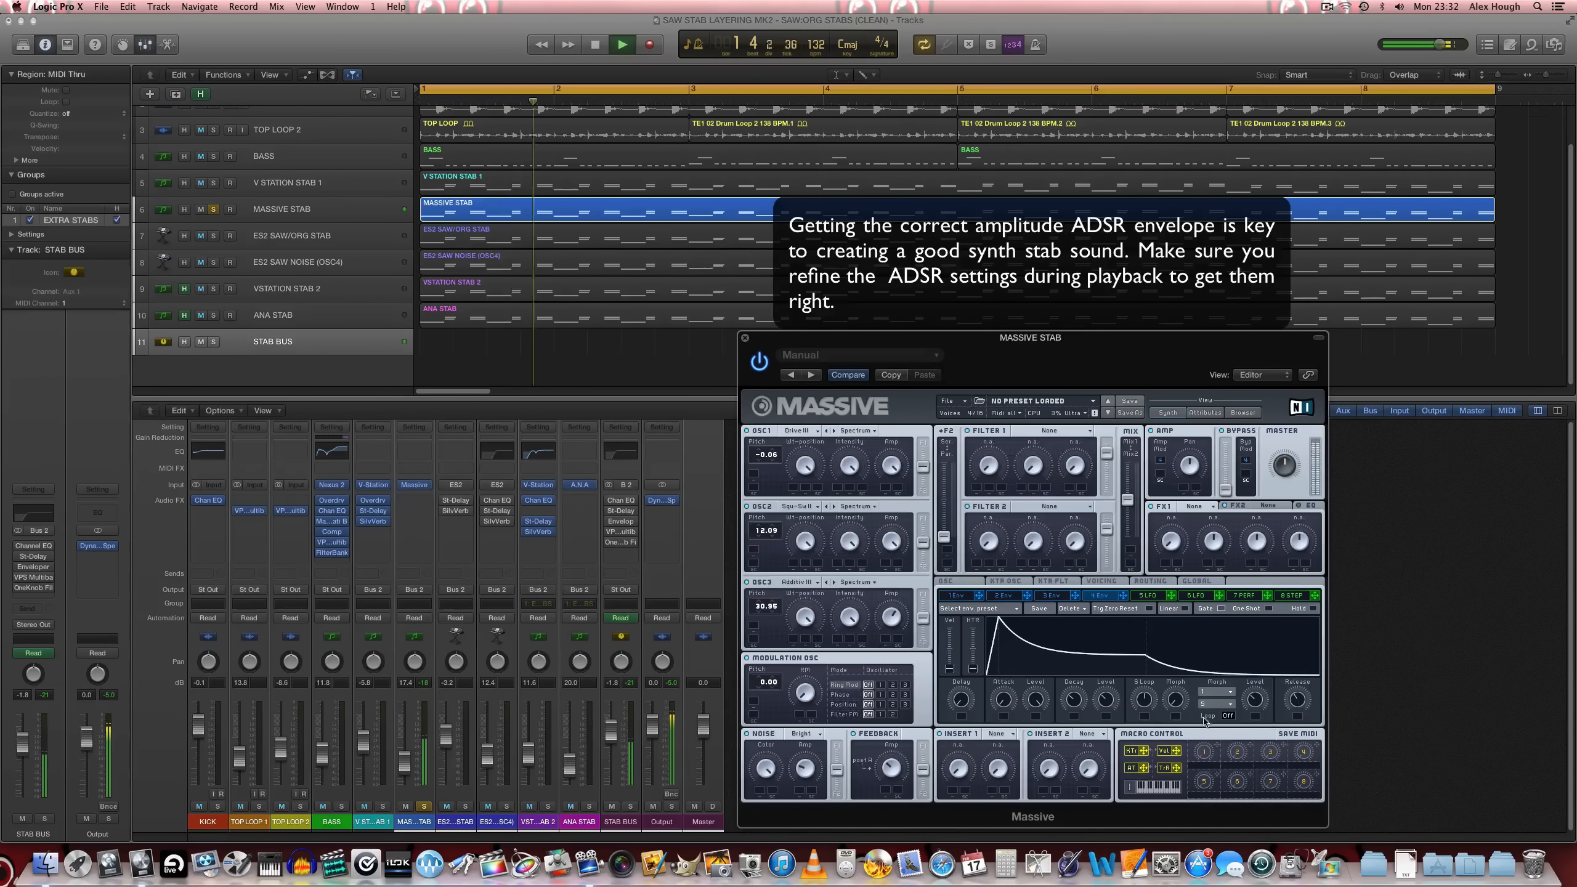
drag(1073, 704, 1107, 687)
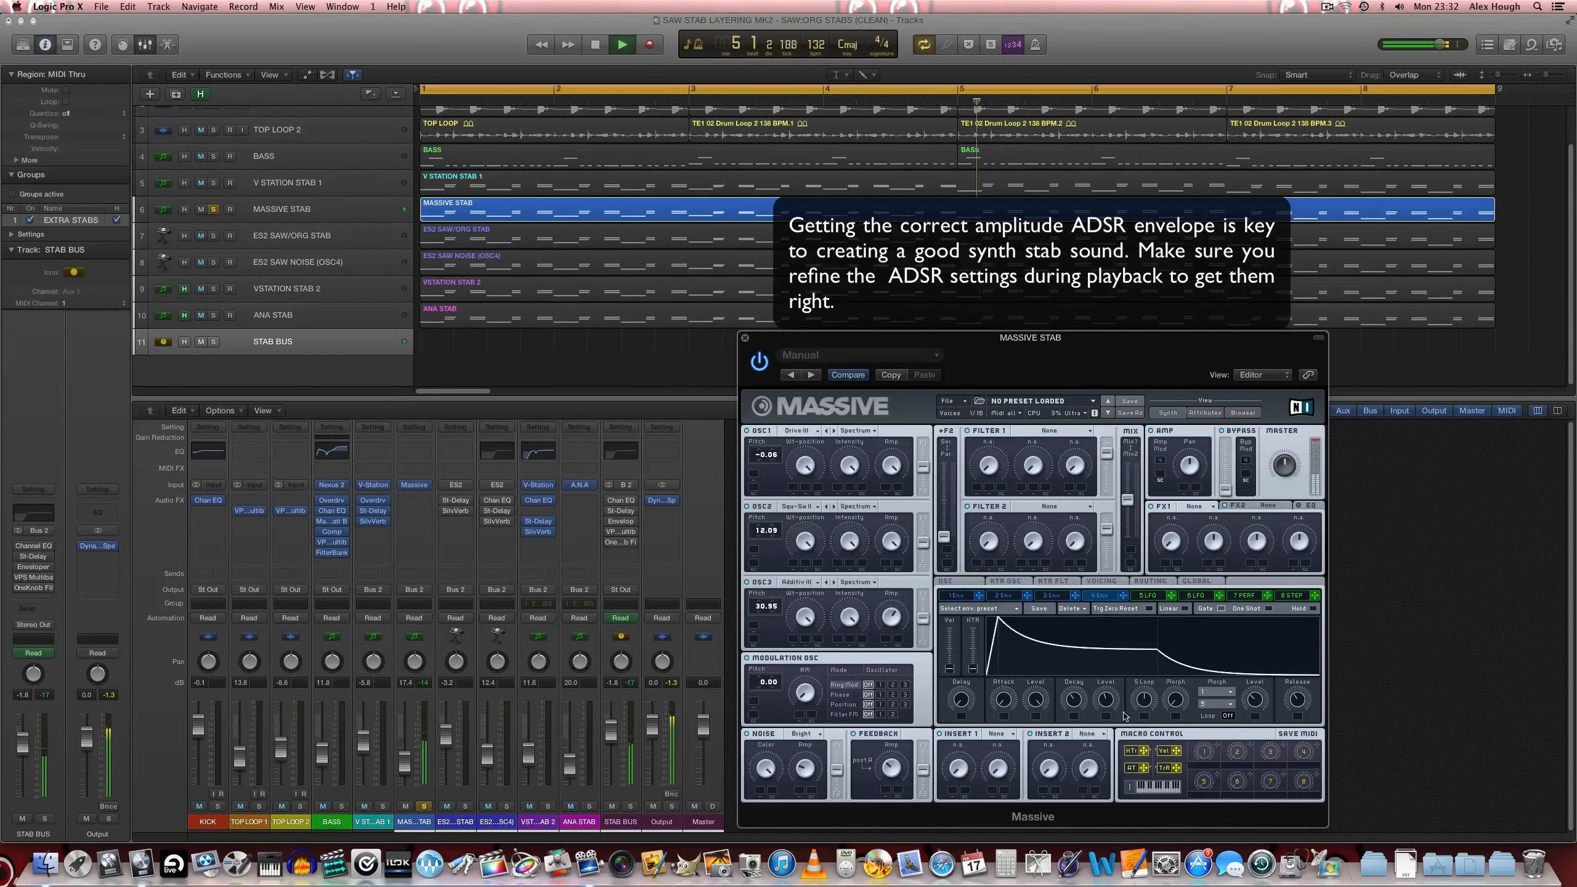
key(space)
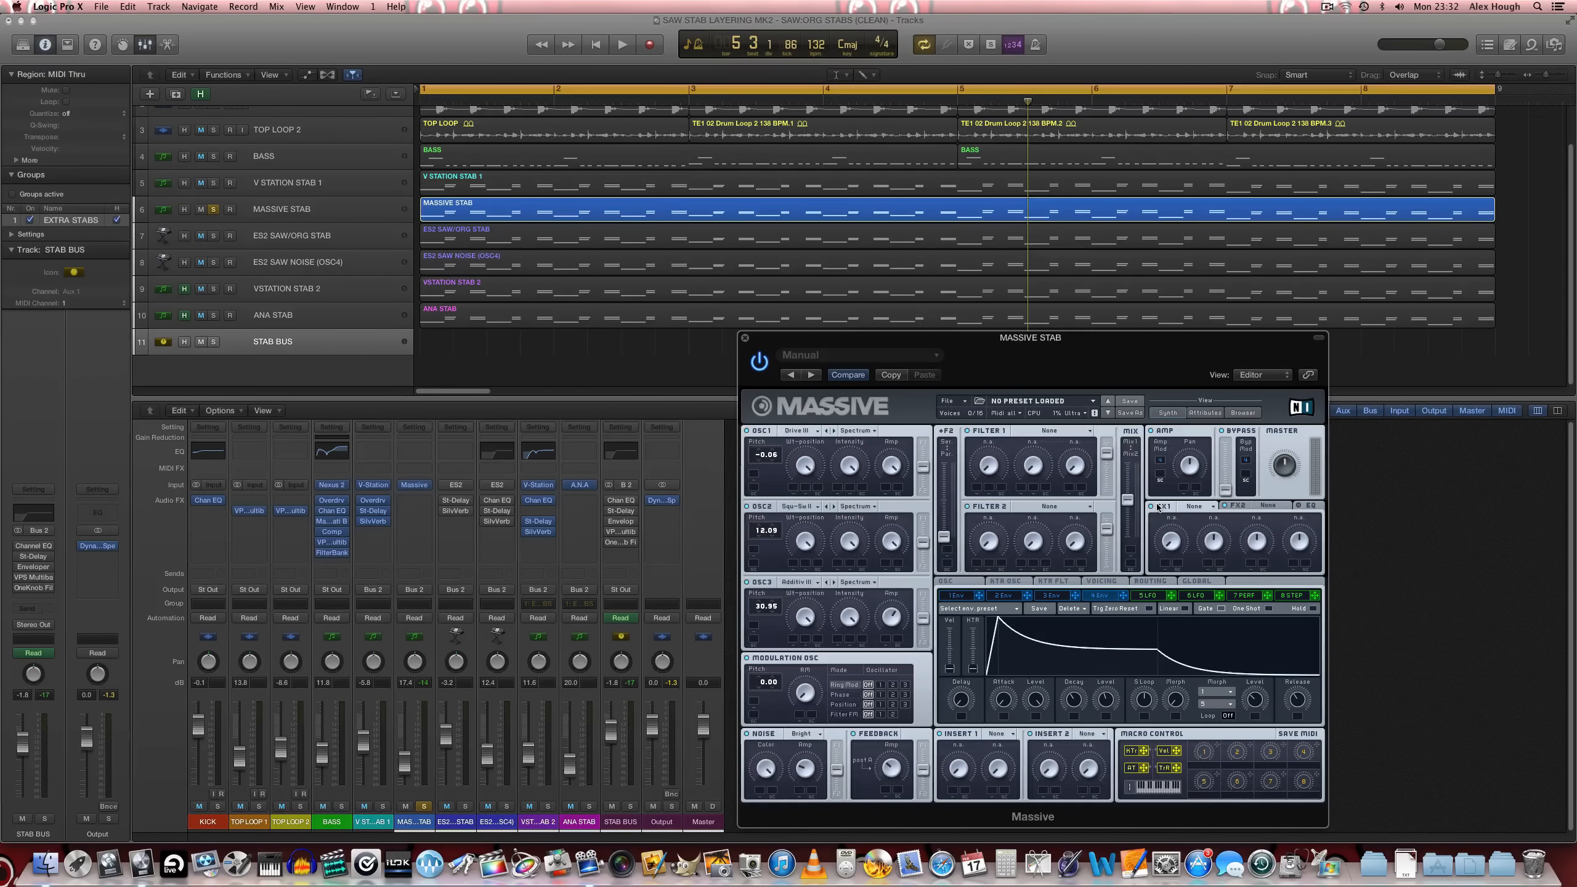
Load Chorus Ensemble as Massive's first effect and audition the stab with it
click(1192, 517)
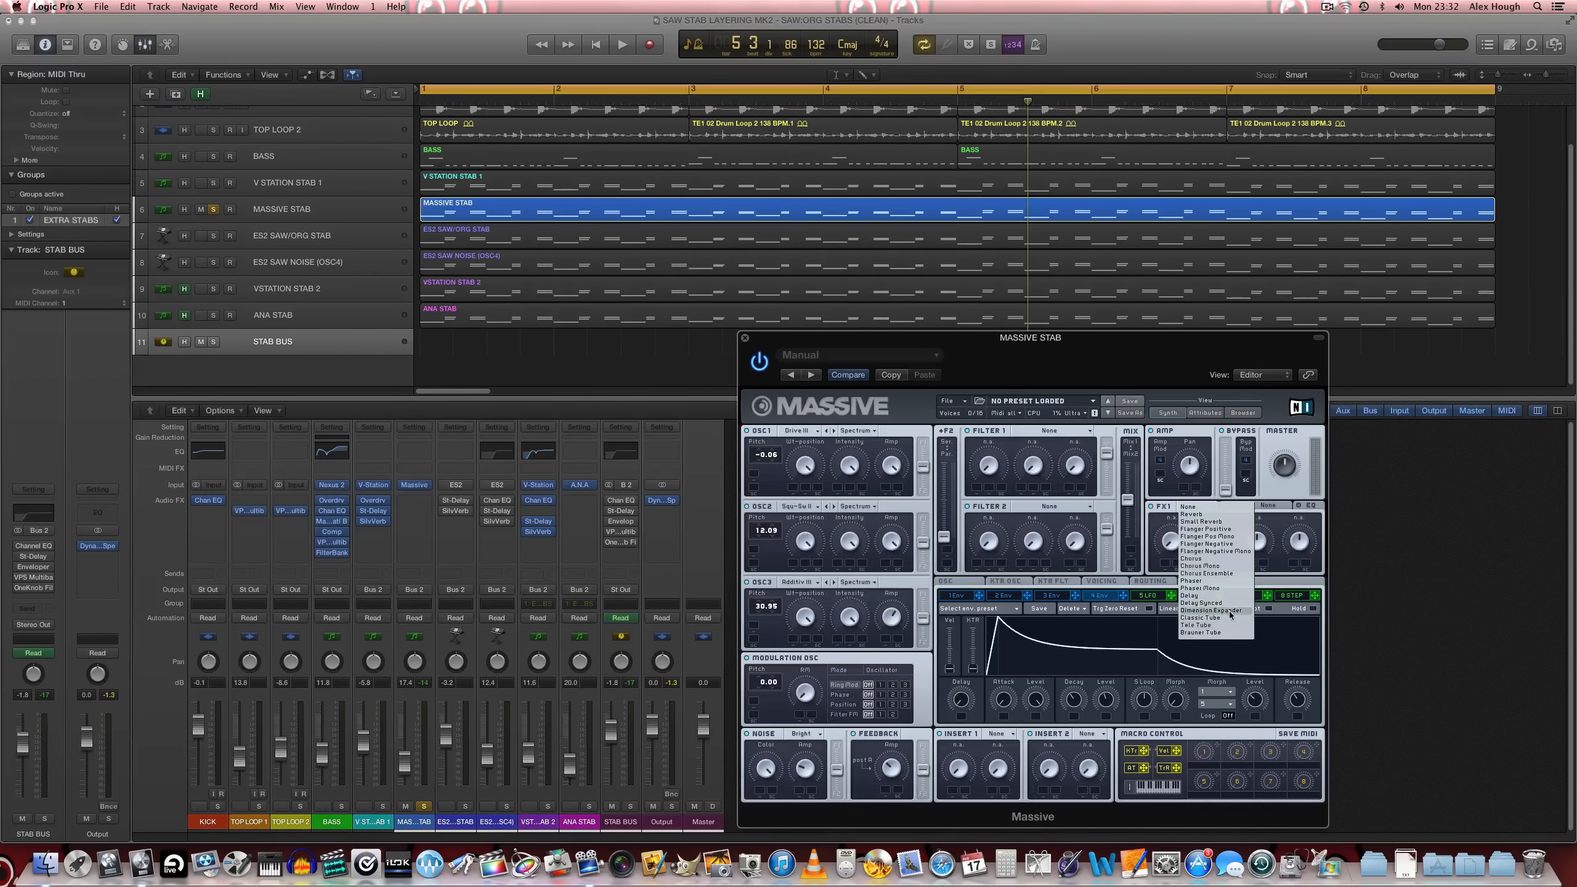
click(1235, 579)
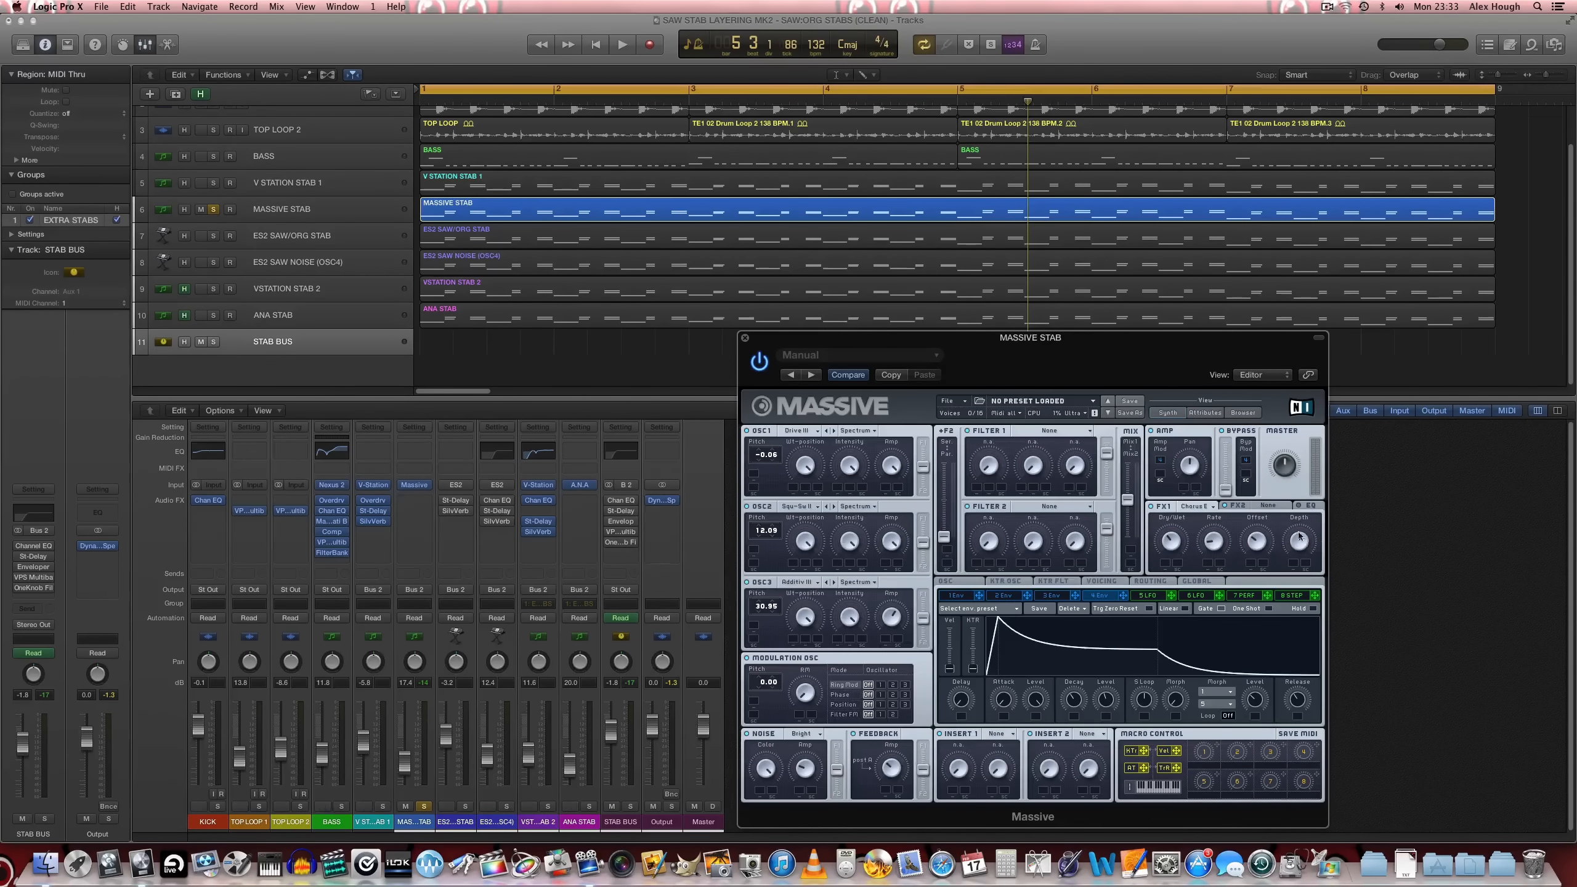
key(space)
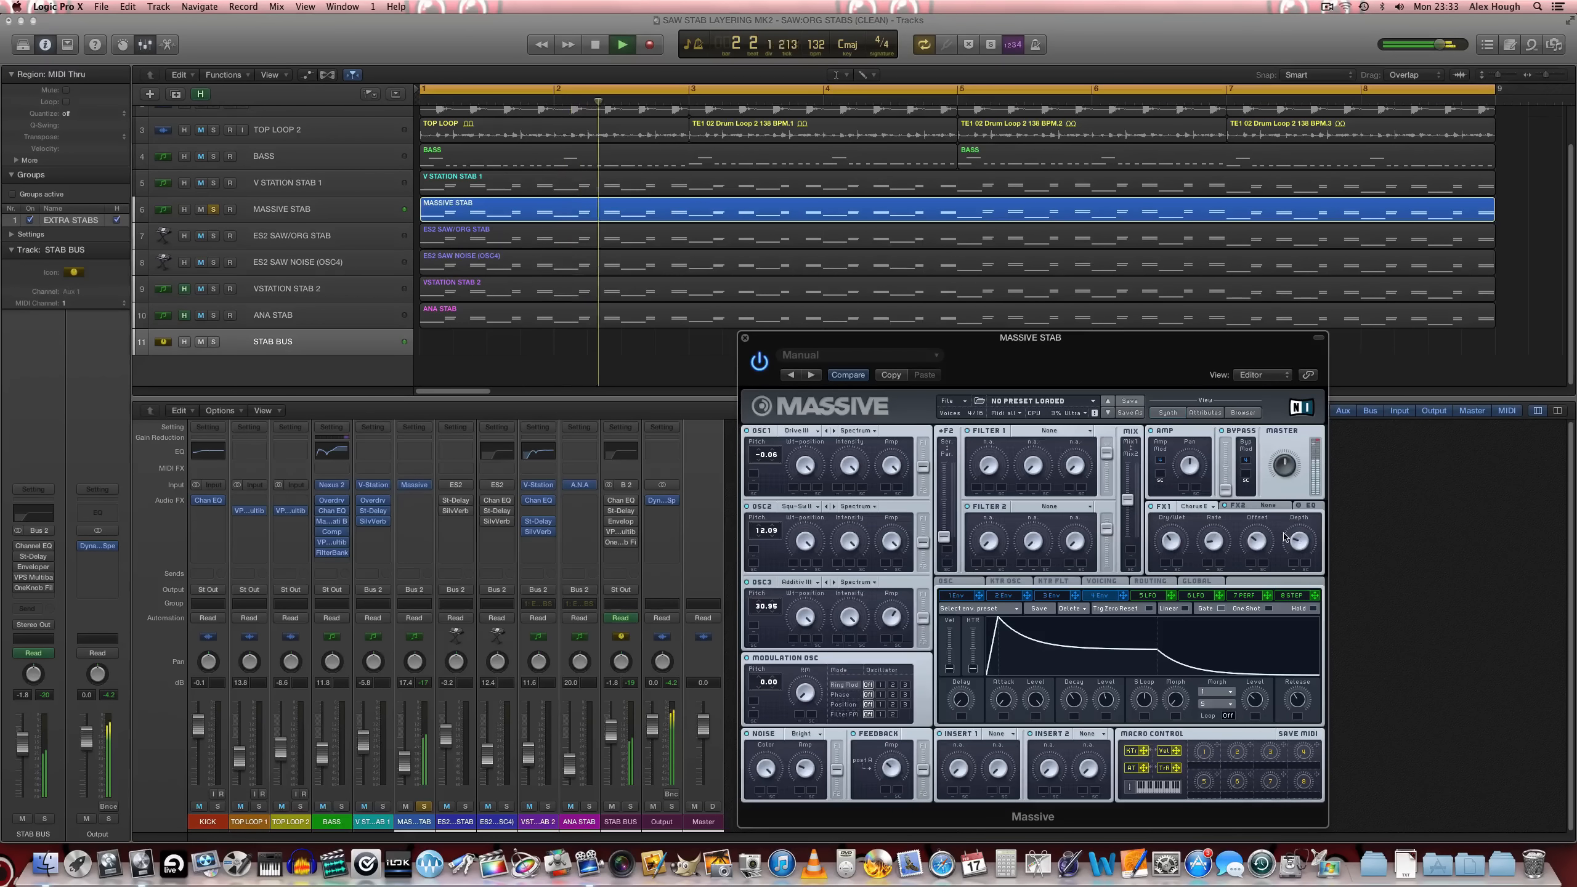
key(space)
Load Dimension Expander as Massive's second effect, adjust its dry/wet amount and audition the stab
click(1239, 506)
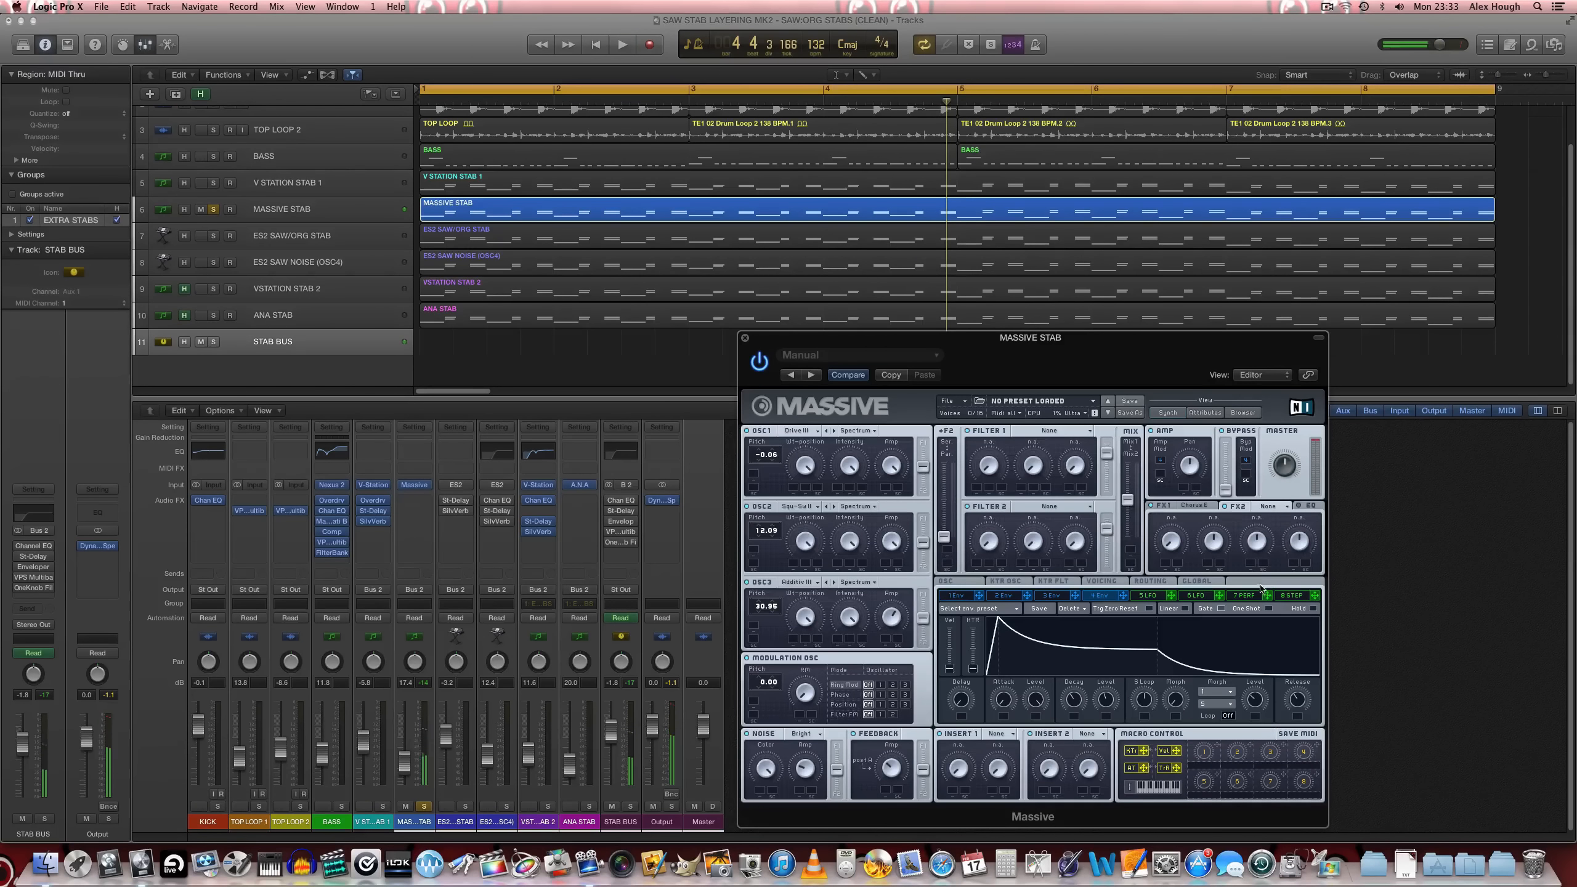
click(1269, 506)
click(1287, 612)
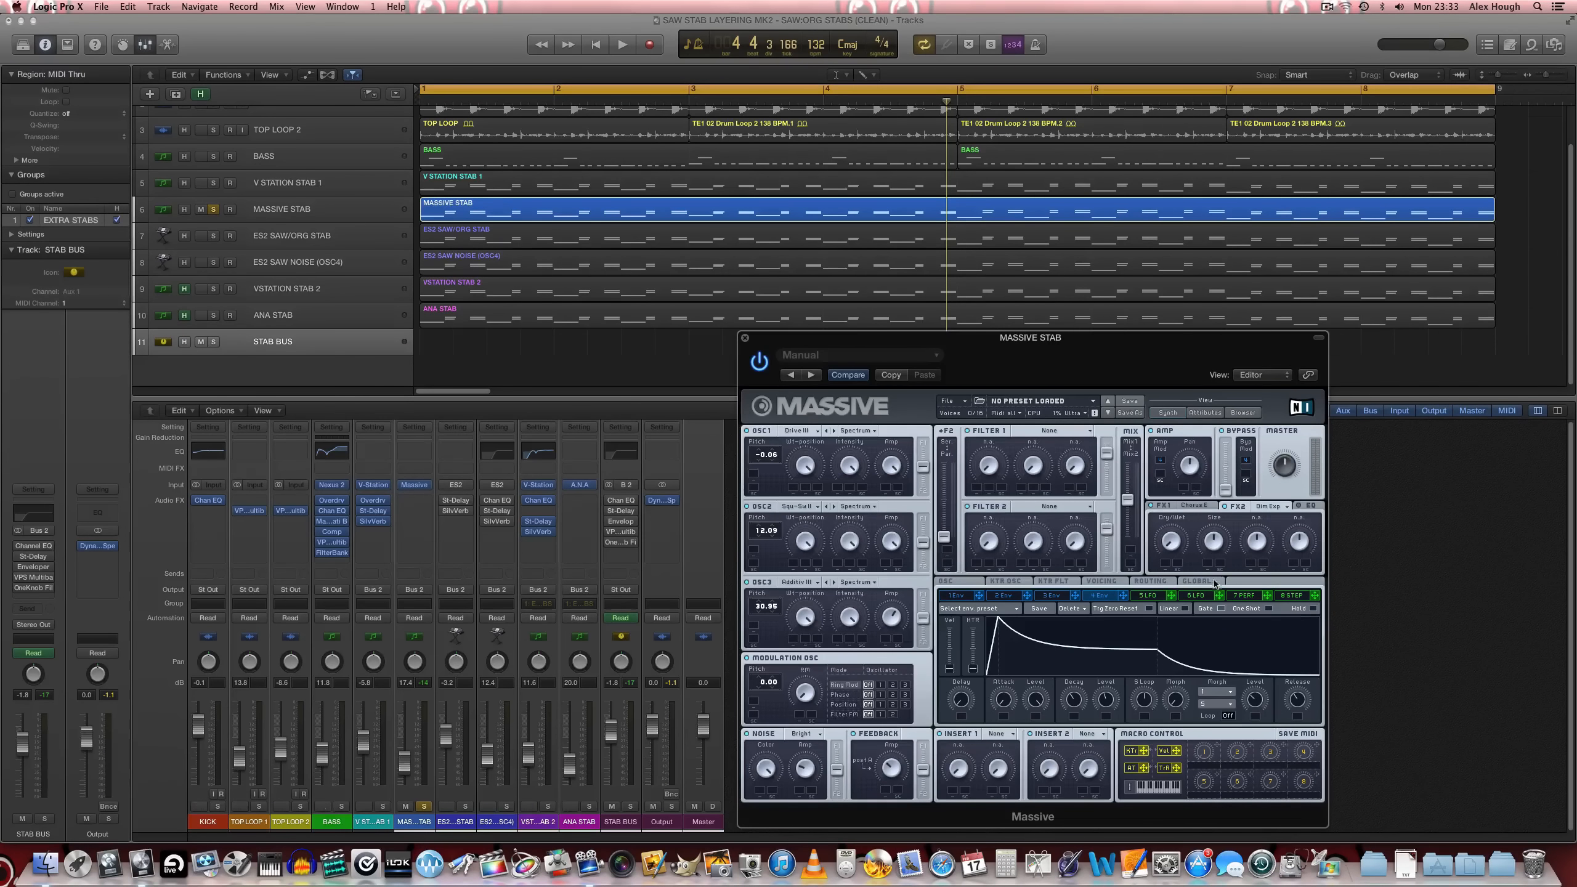
drag(1173, 550, 1173, 532)
key(space)
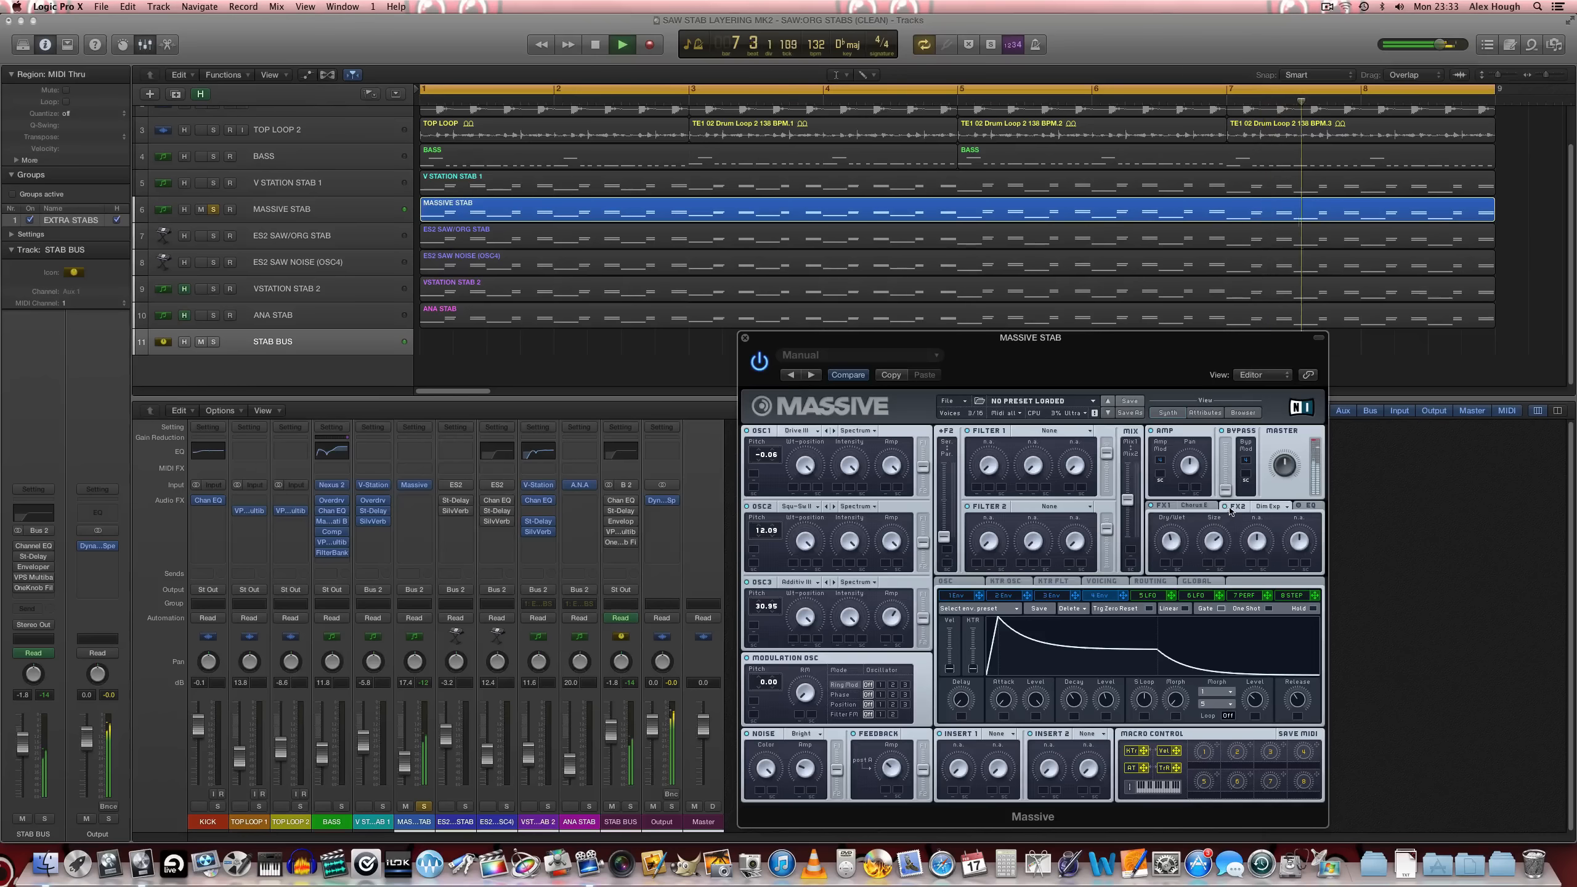
key(space)
Bring up Massive's EQ section and play the stab with it
click(1310, 506)
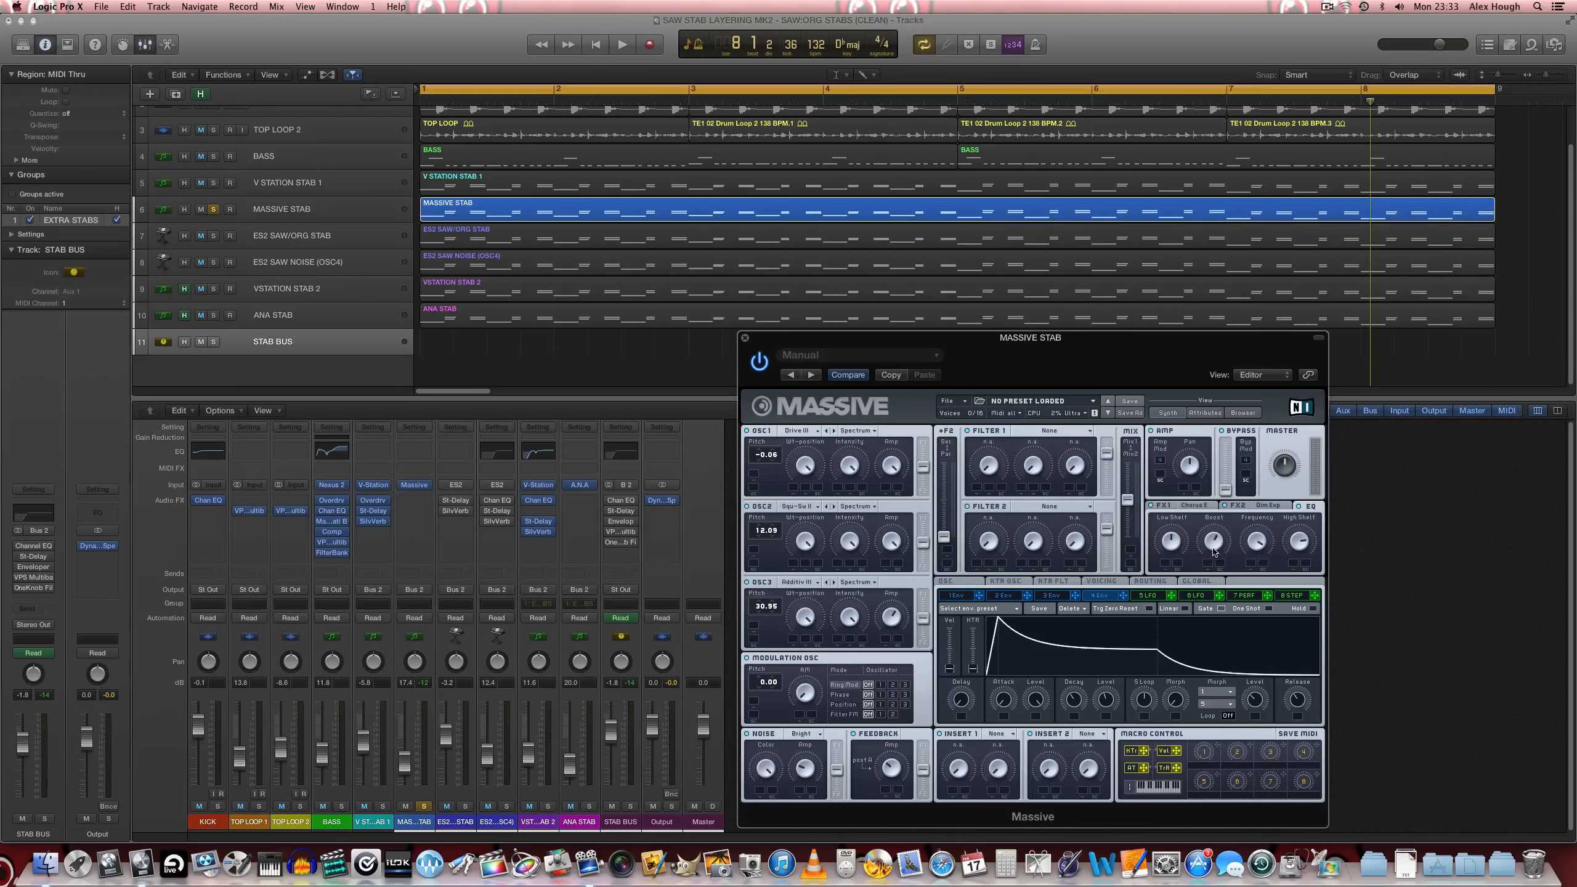
key(space)
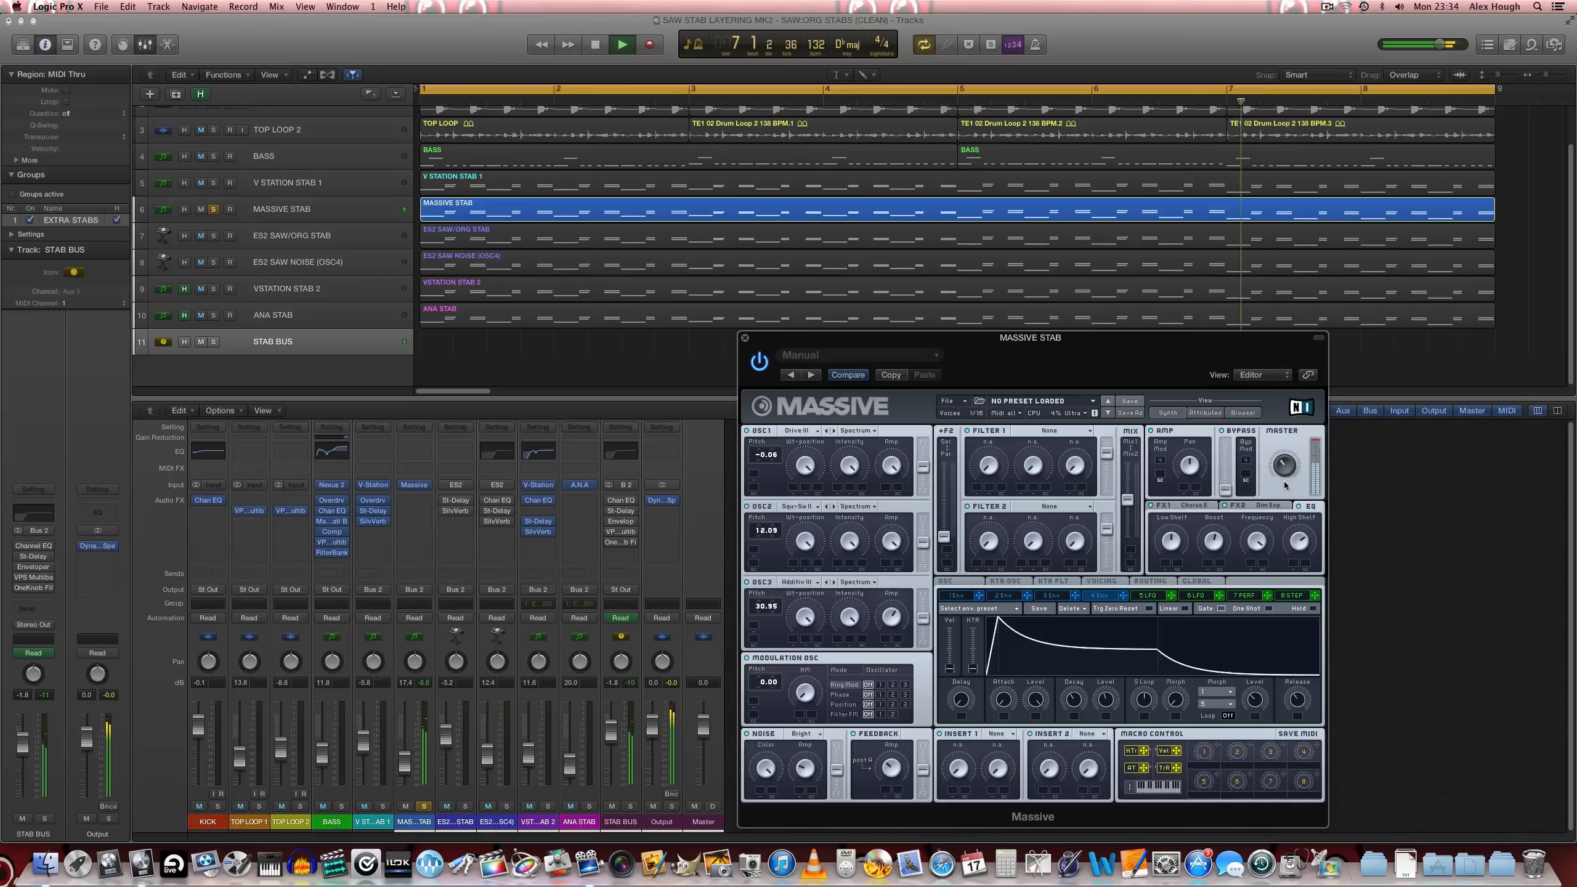
key(space)
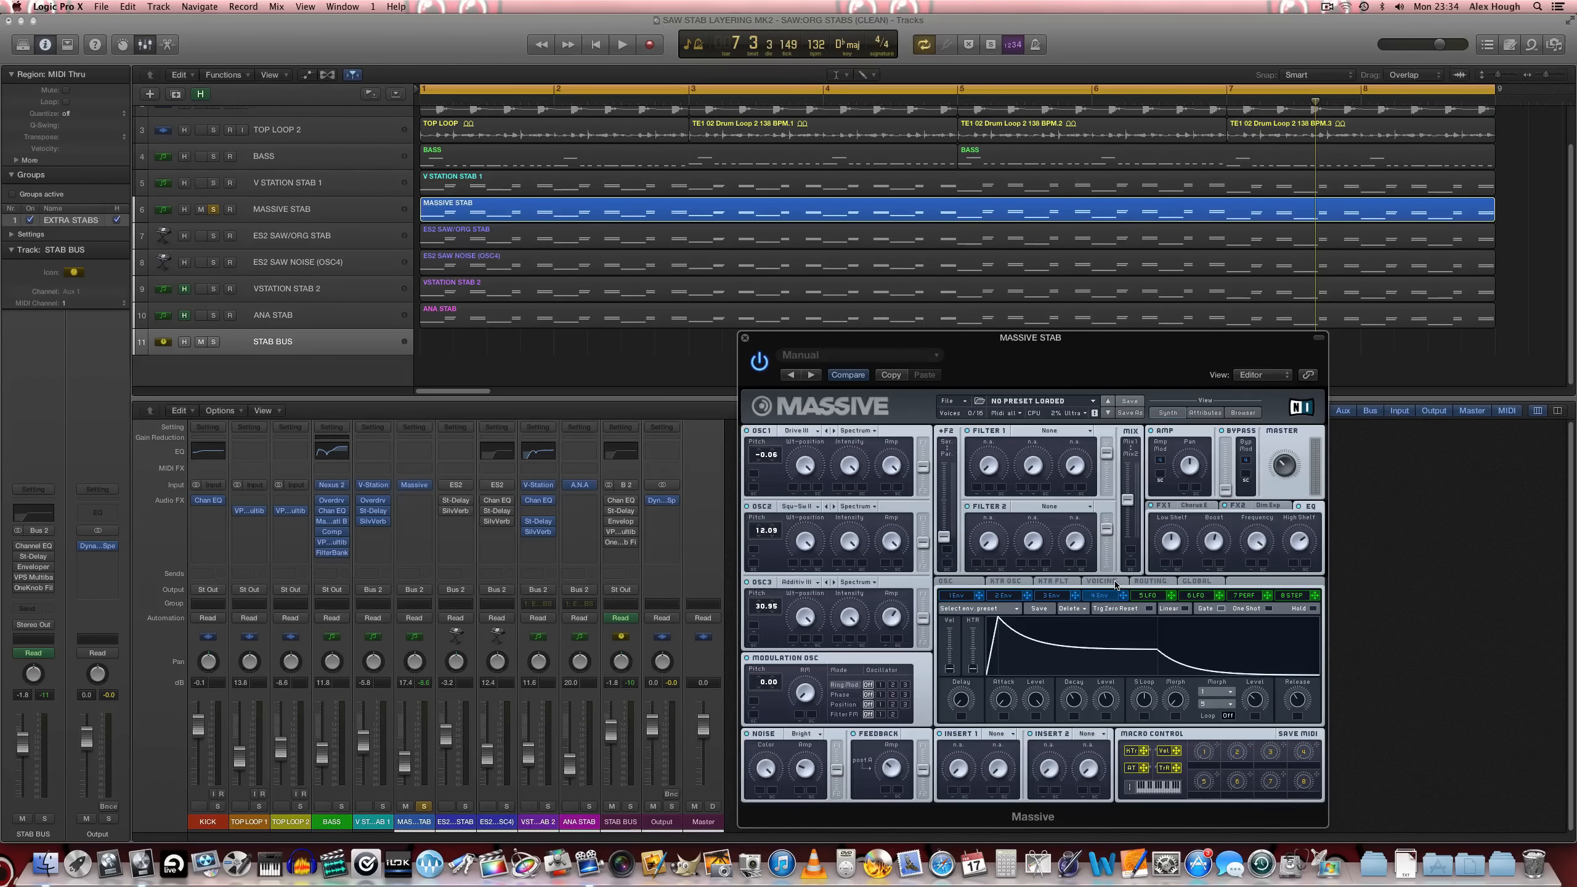
Set Massive's voicing to 32 maximum voices with 16 unison voices and spread their pitch from -0.15 to 0.15
click(1103, 581)
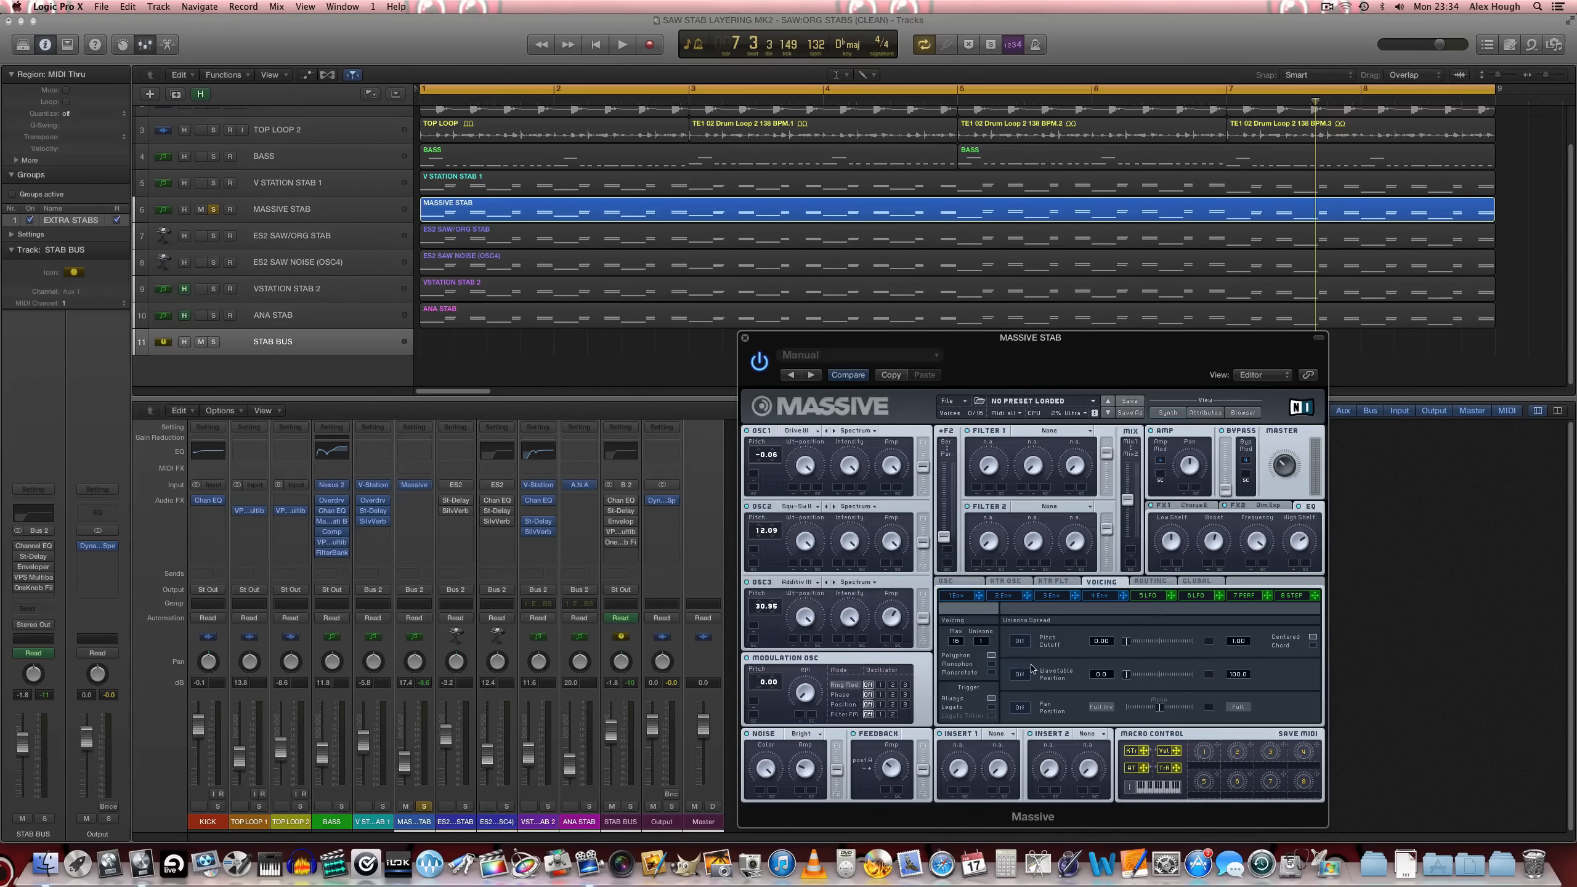
drag(982, 644, 994, 623)
click(1021, 641)
drag(1126, 641, 1168, 644)
drag(1240, 644, 1250, 710)
Assign LFO 5 to modulate the unison pitch spread, audition the stab and close Massive
drag(1171, 598, 1210, 646)
click(1155, 597)
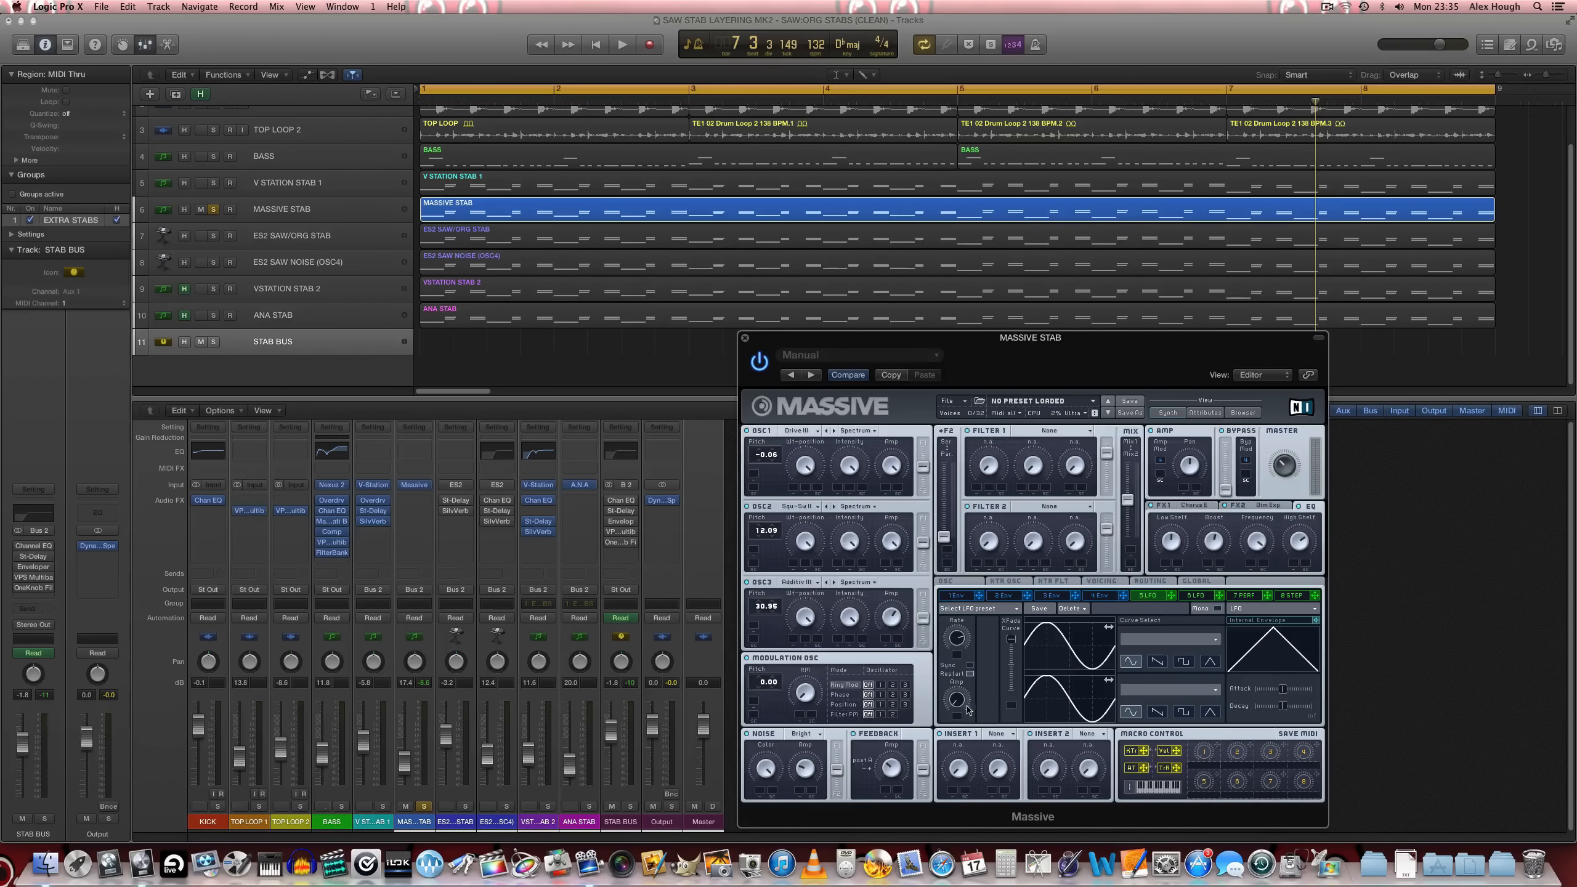
key(space)
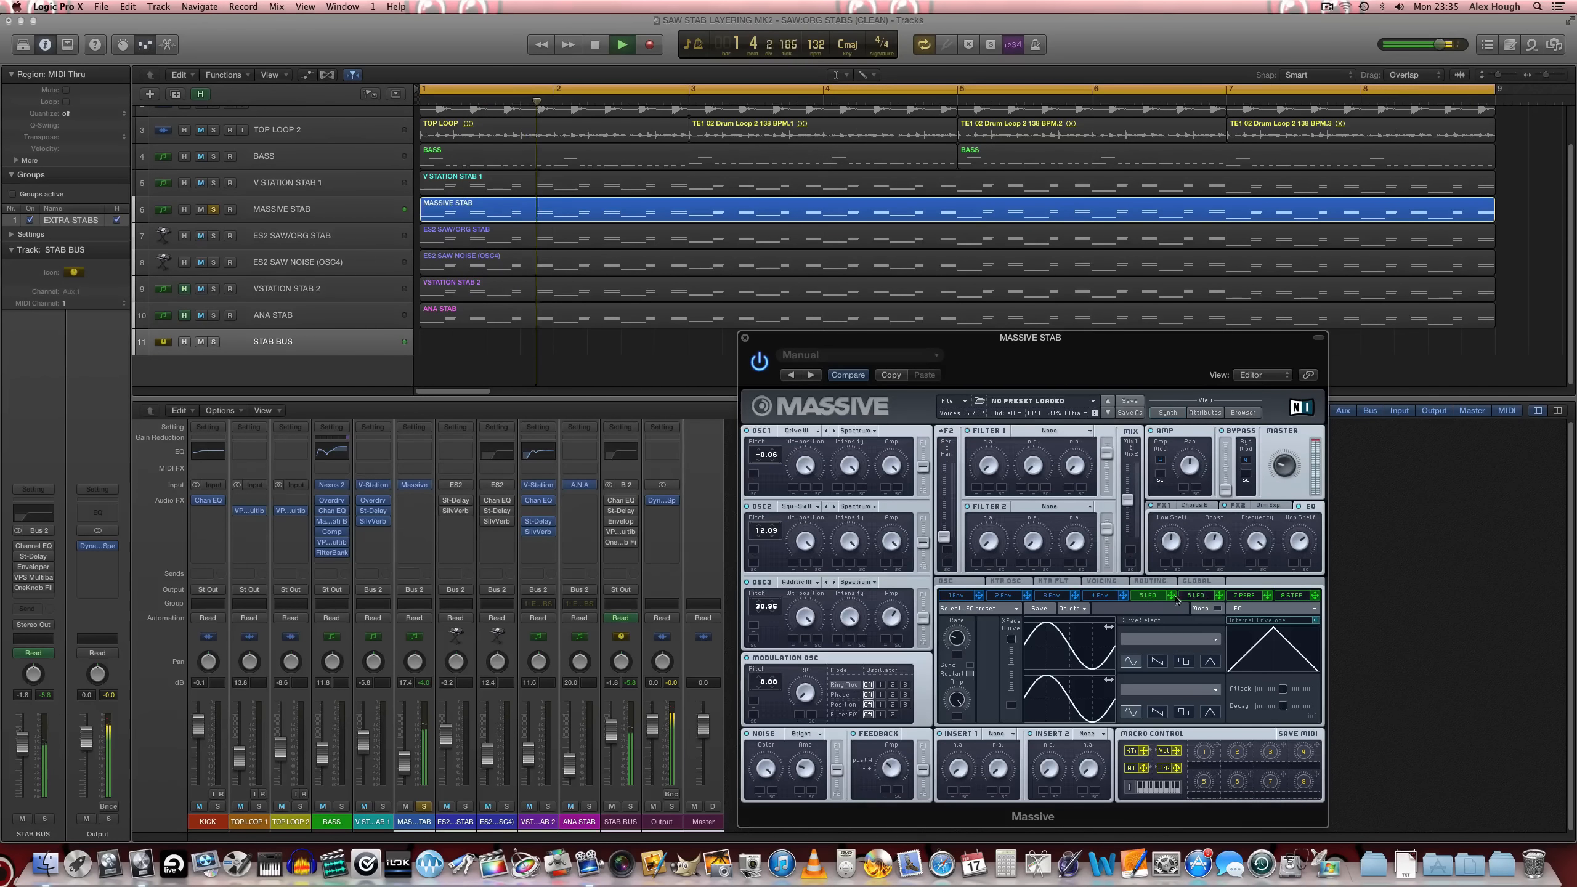
click(1102, 582)
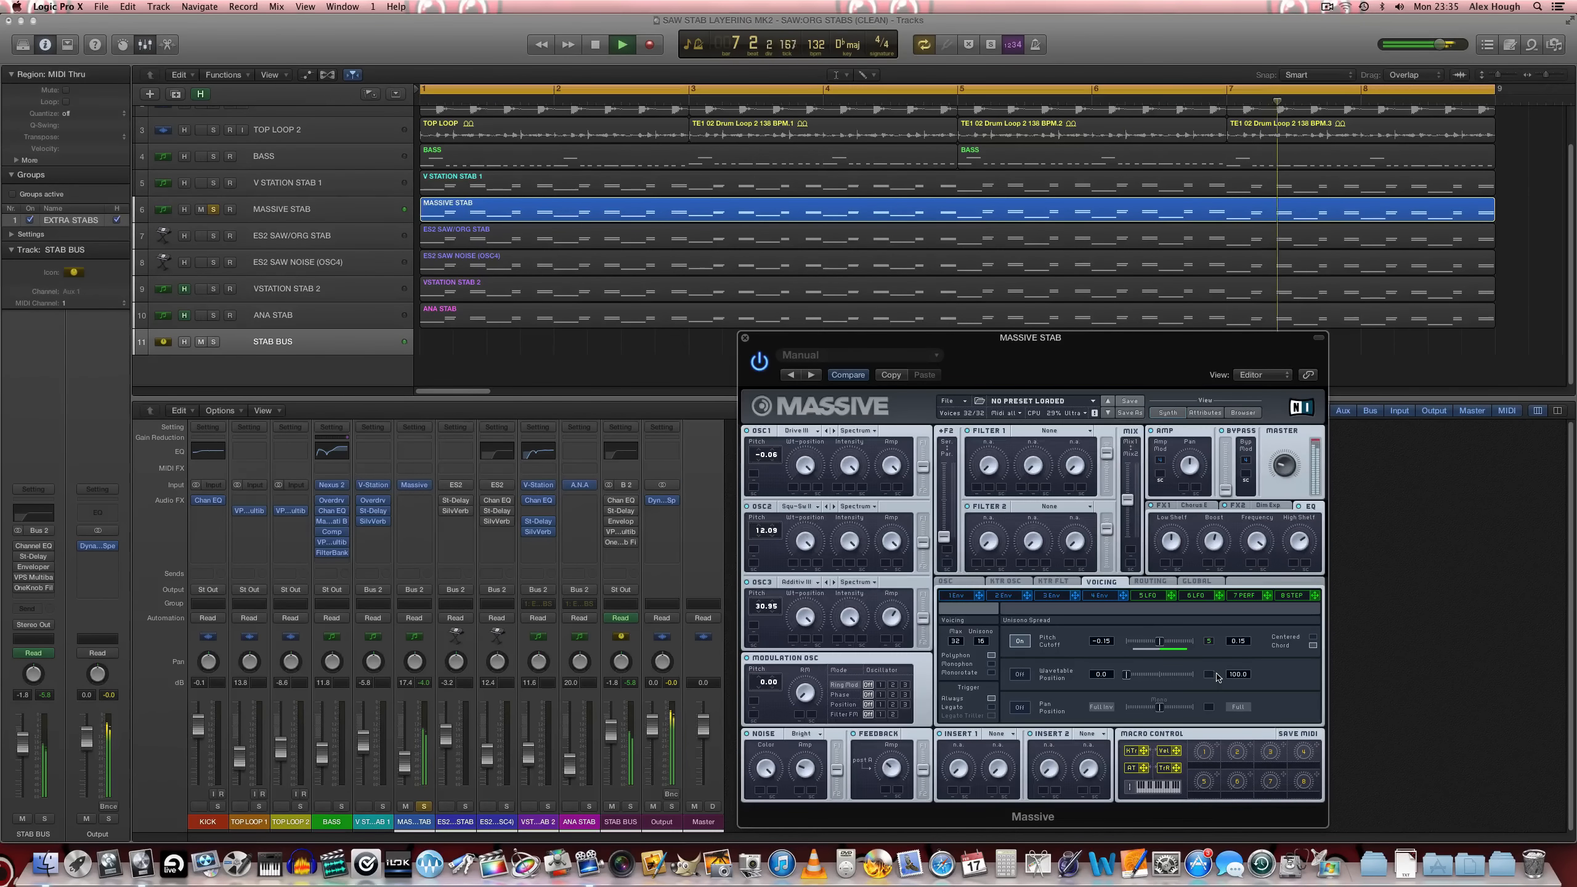
key(space)
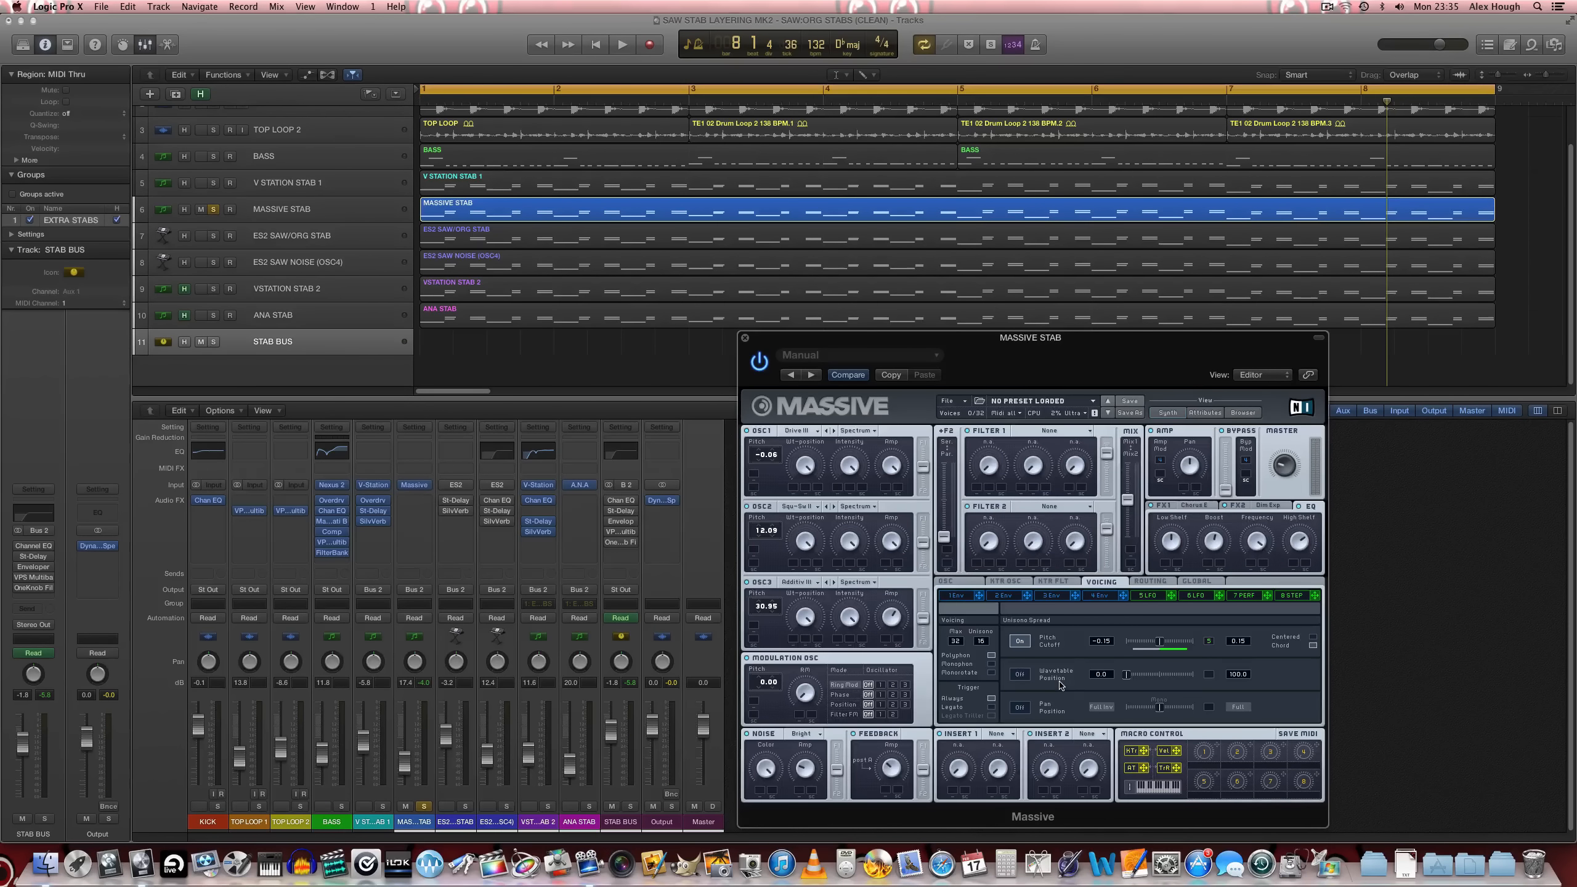
click(747, 341)
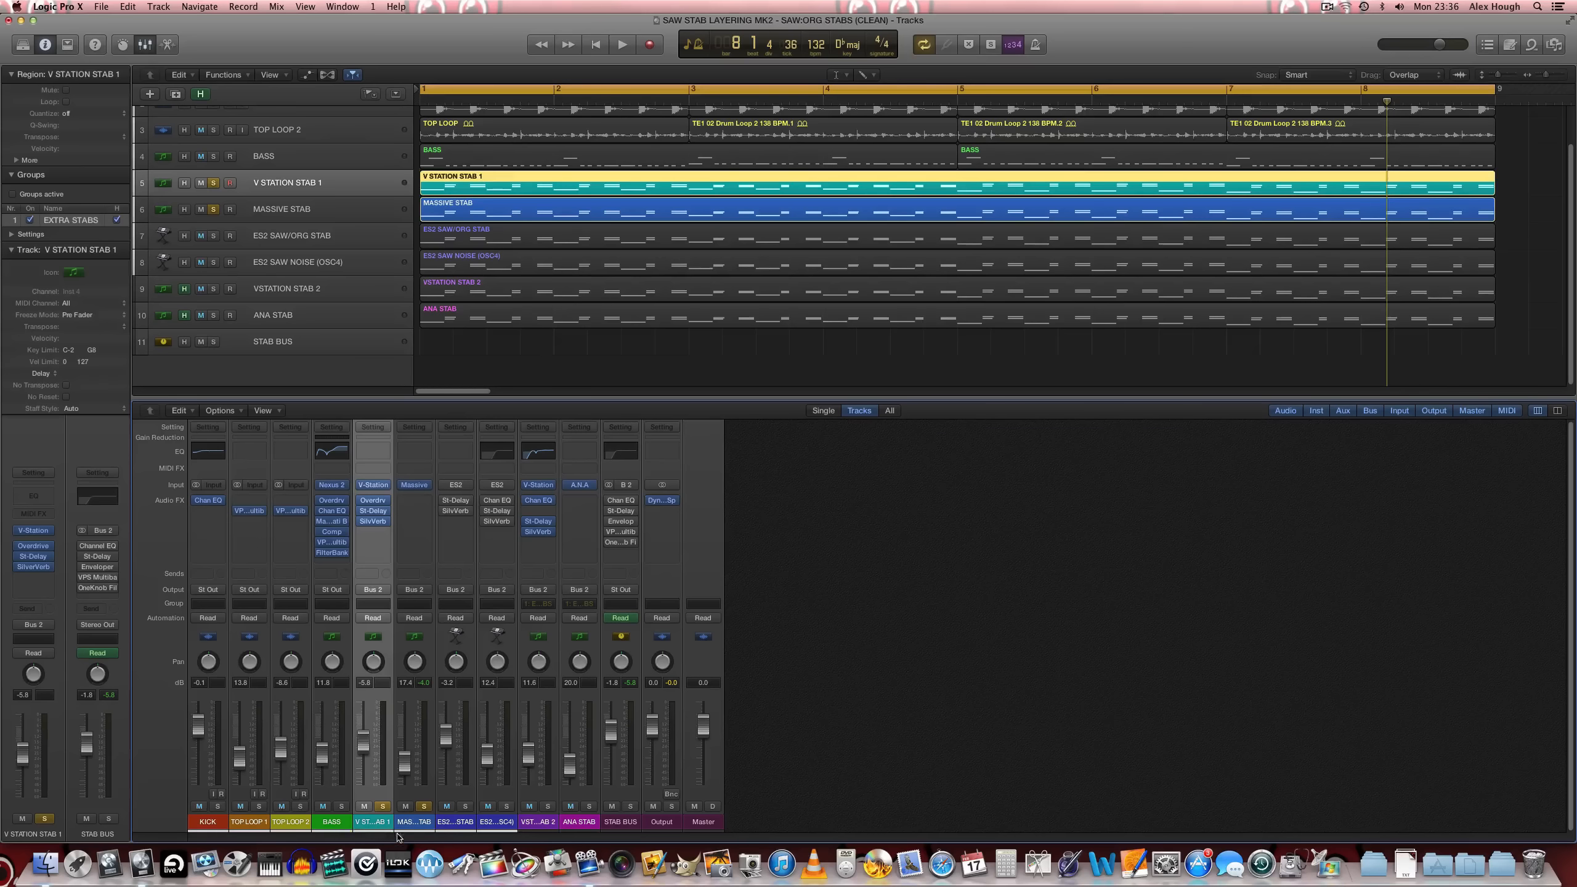
Play both stab layers, comparing them with MASSIVE STAB muted and unmuted, and set its volume to about -12.8 dB
key(shift+space)
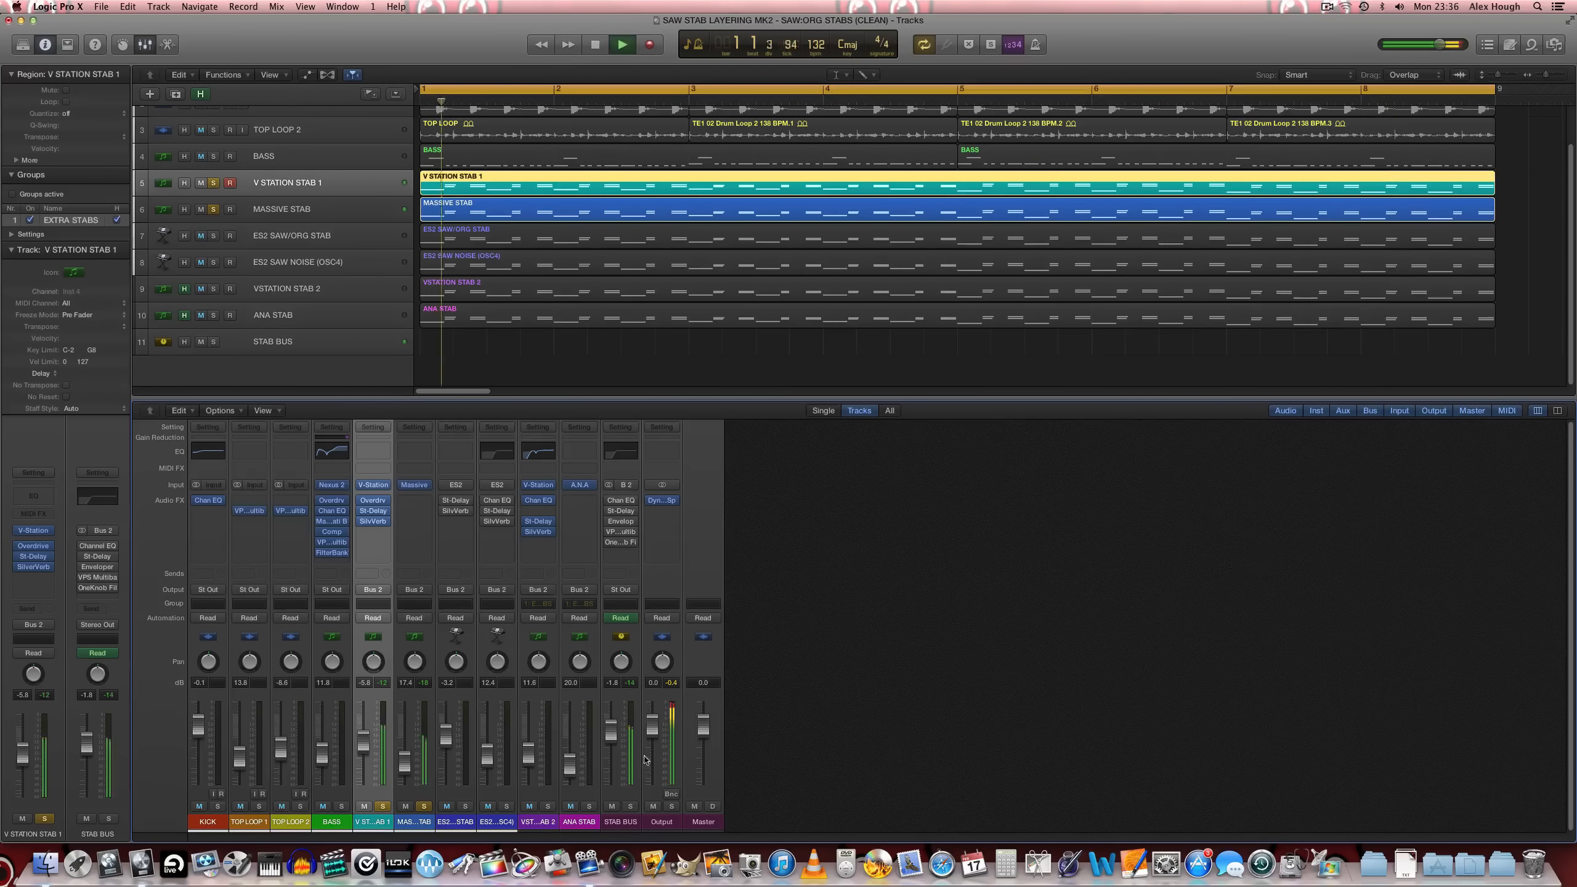
click(406, 805)
click(406, 806)
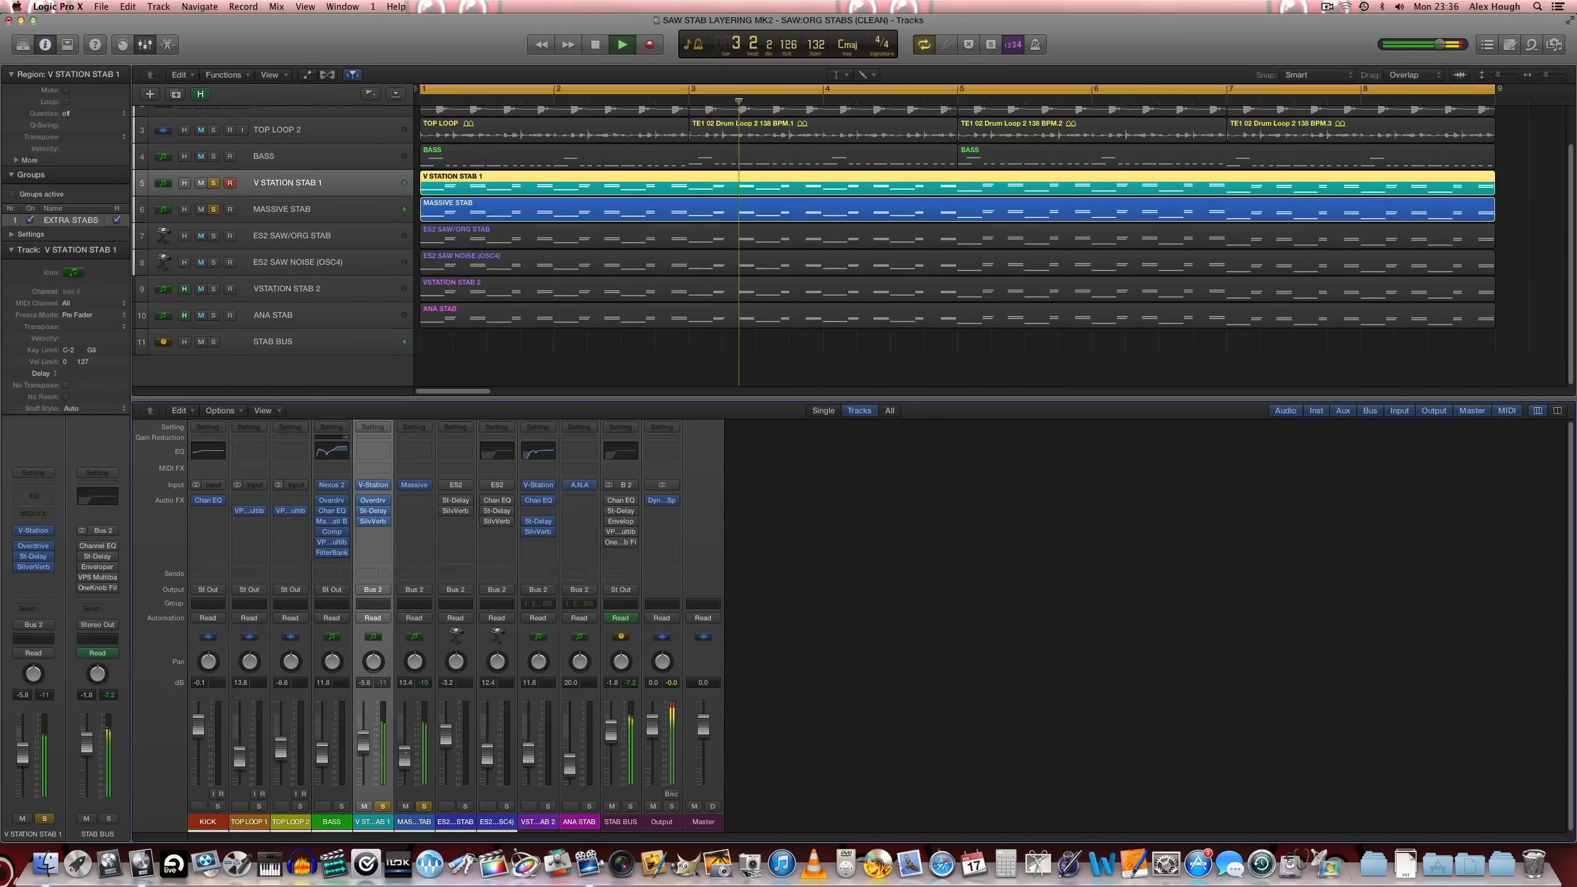
click(406, 806)
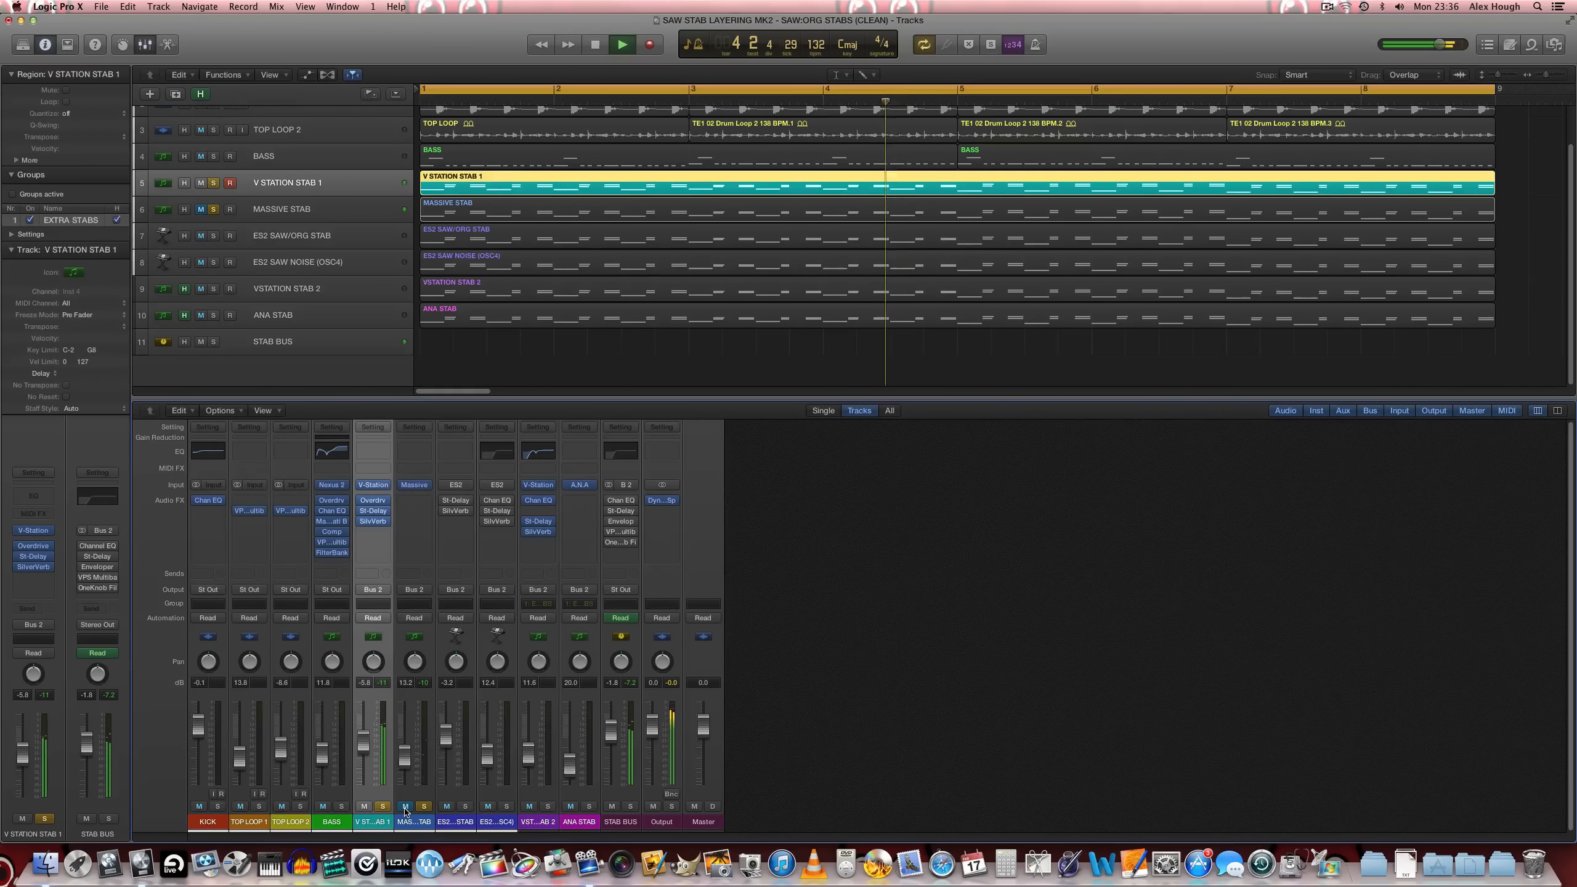
click(405, 806)
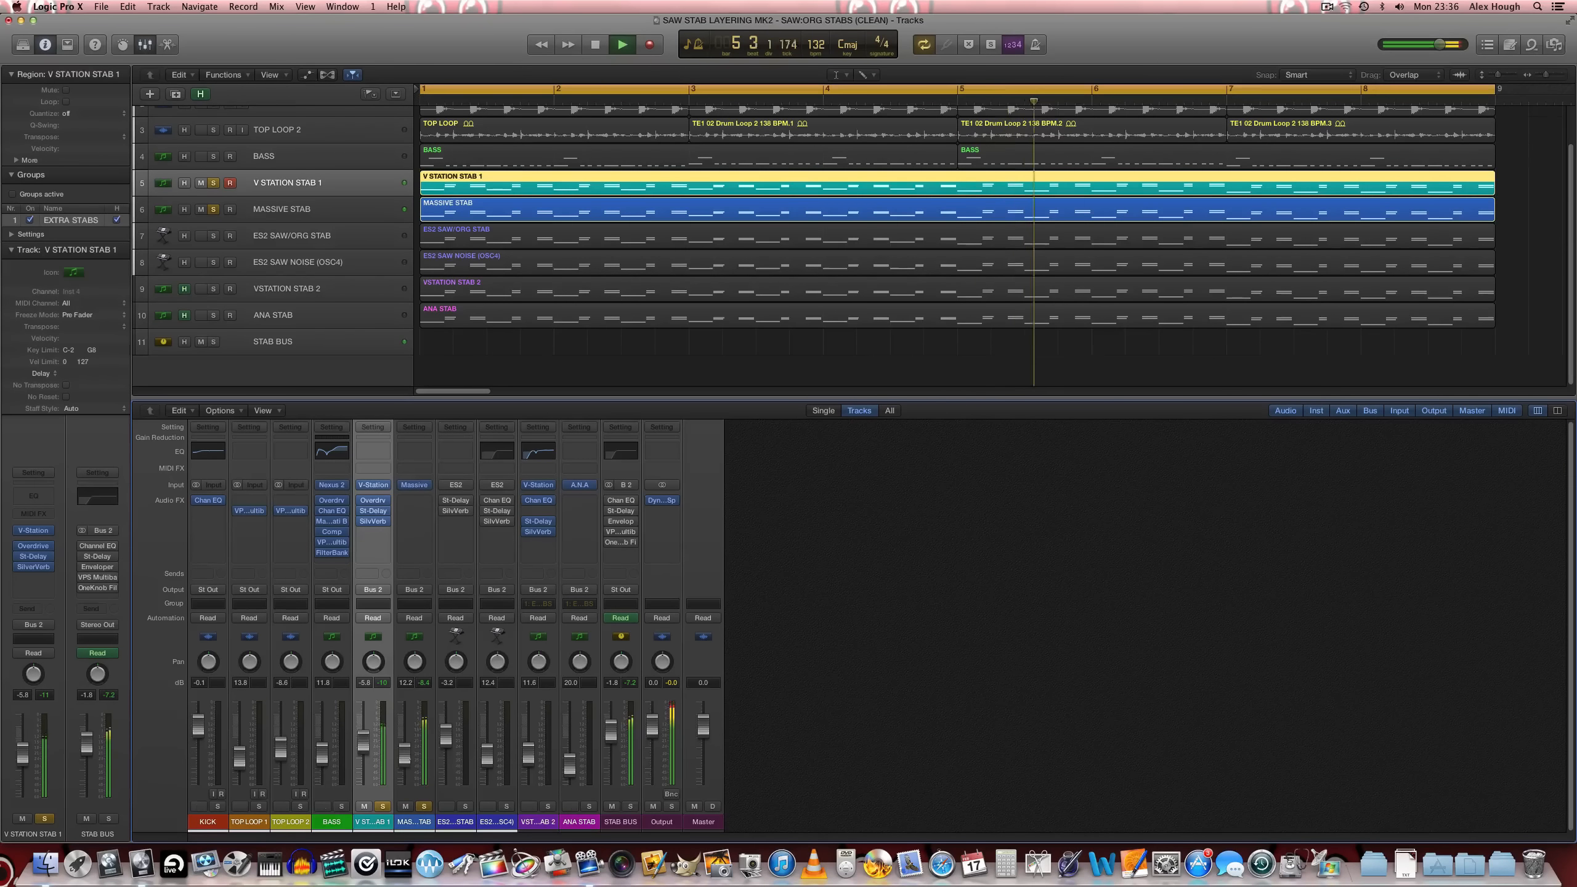
drag(406, 759, 406, 757)
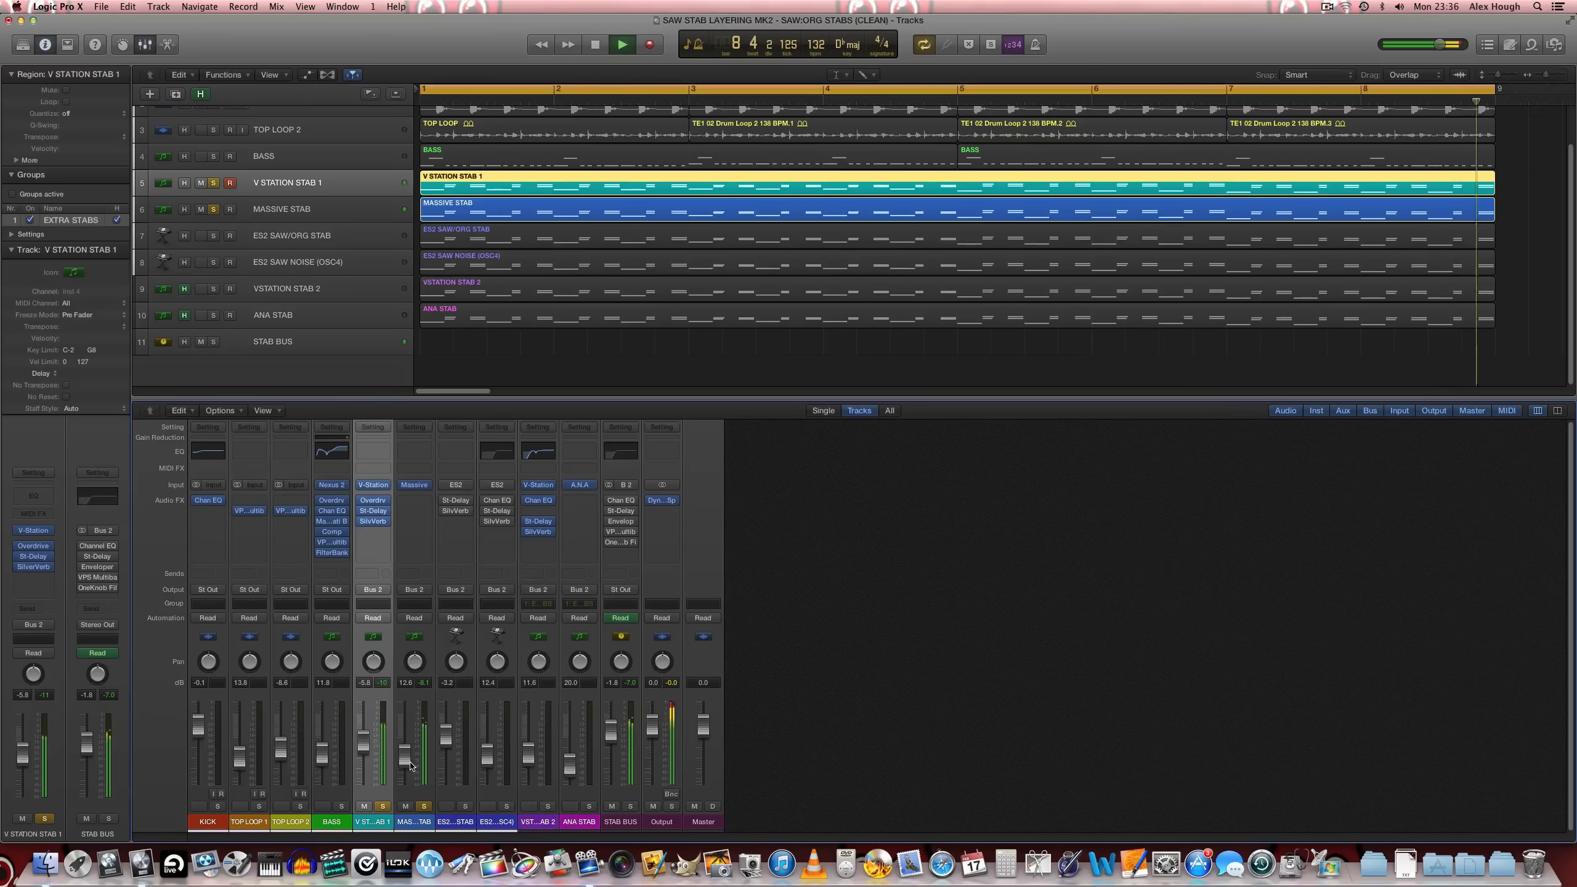
Stop the layer comparison, place the ES2 SAW/ORG STAB window over the empty mixer area and audition its initial saw sound
key(space)
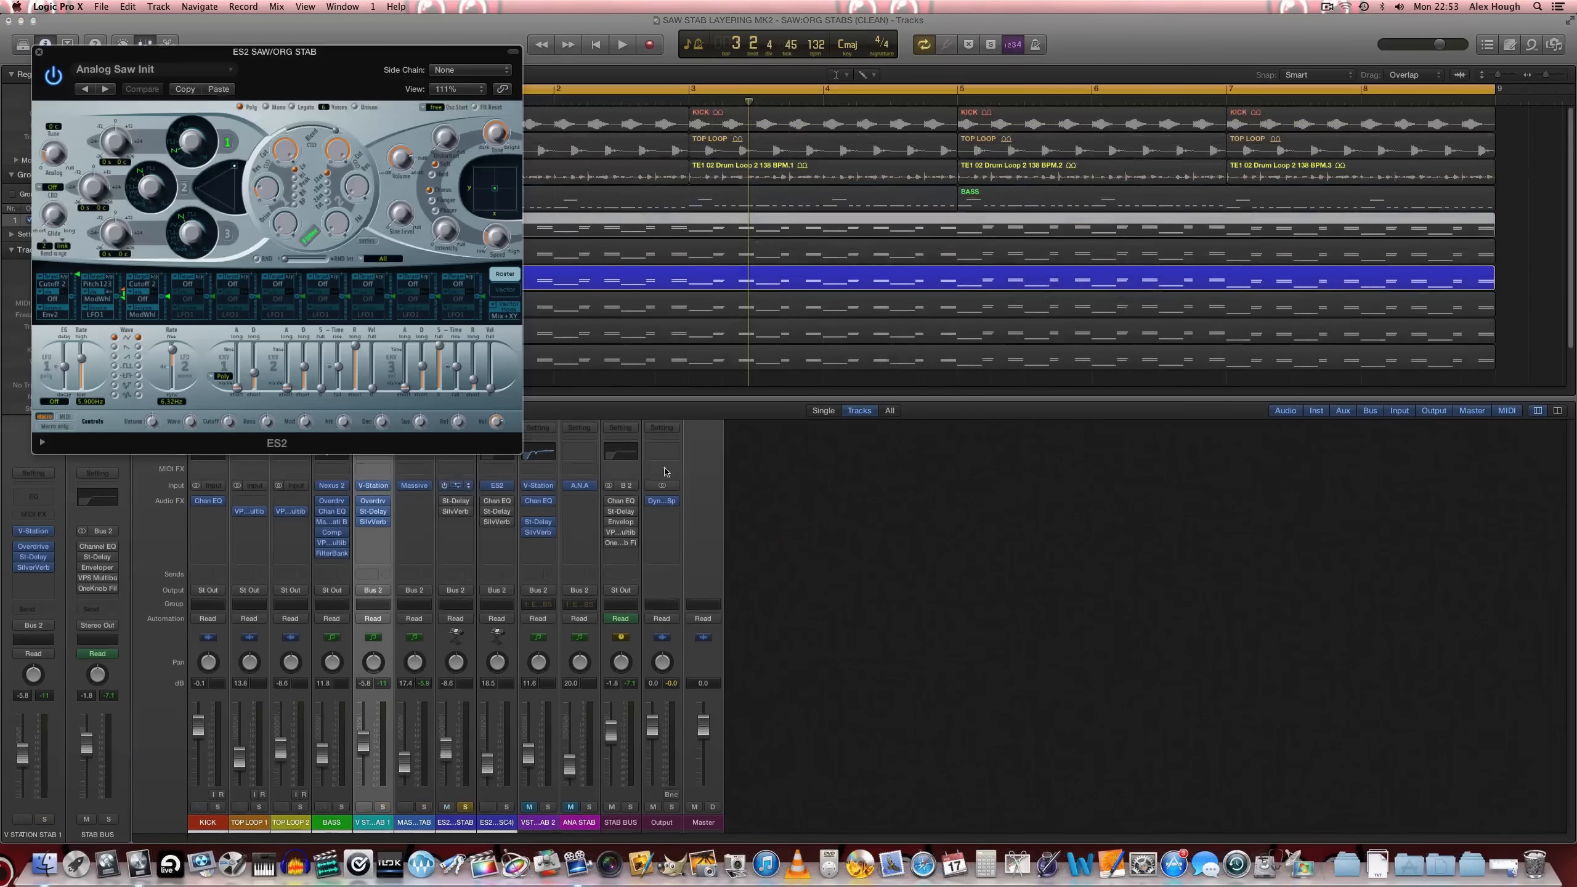
drag(352, 53, 1056, 426)
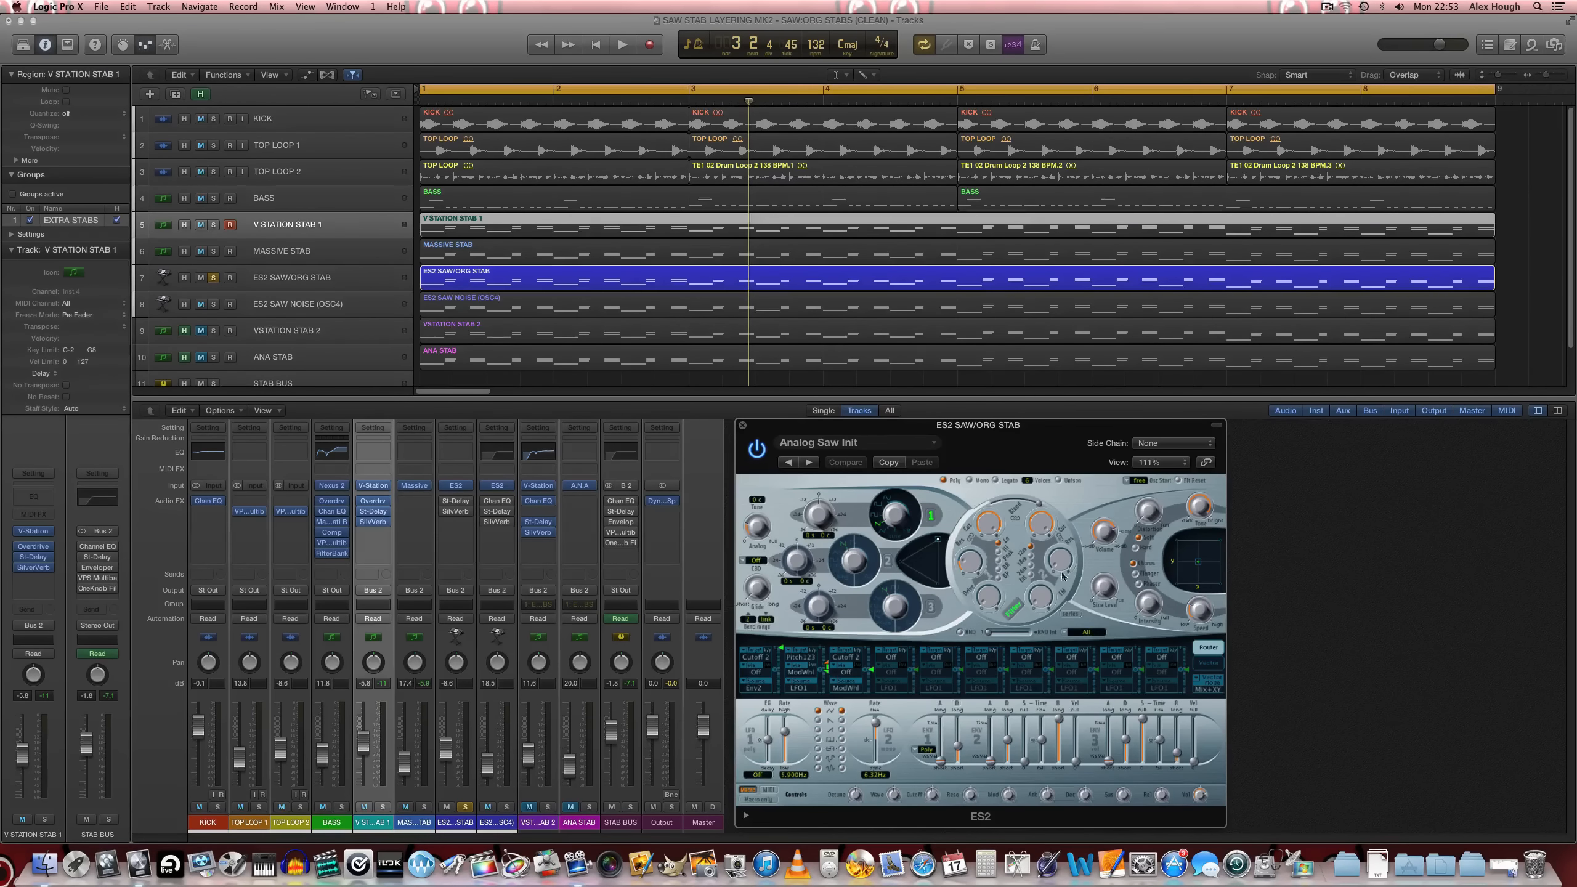
key(space)
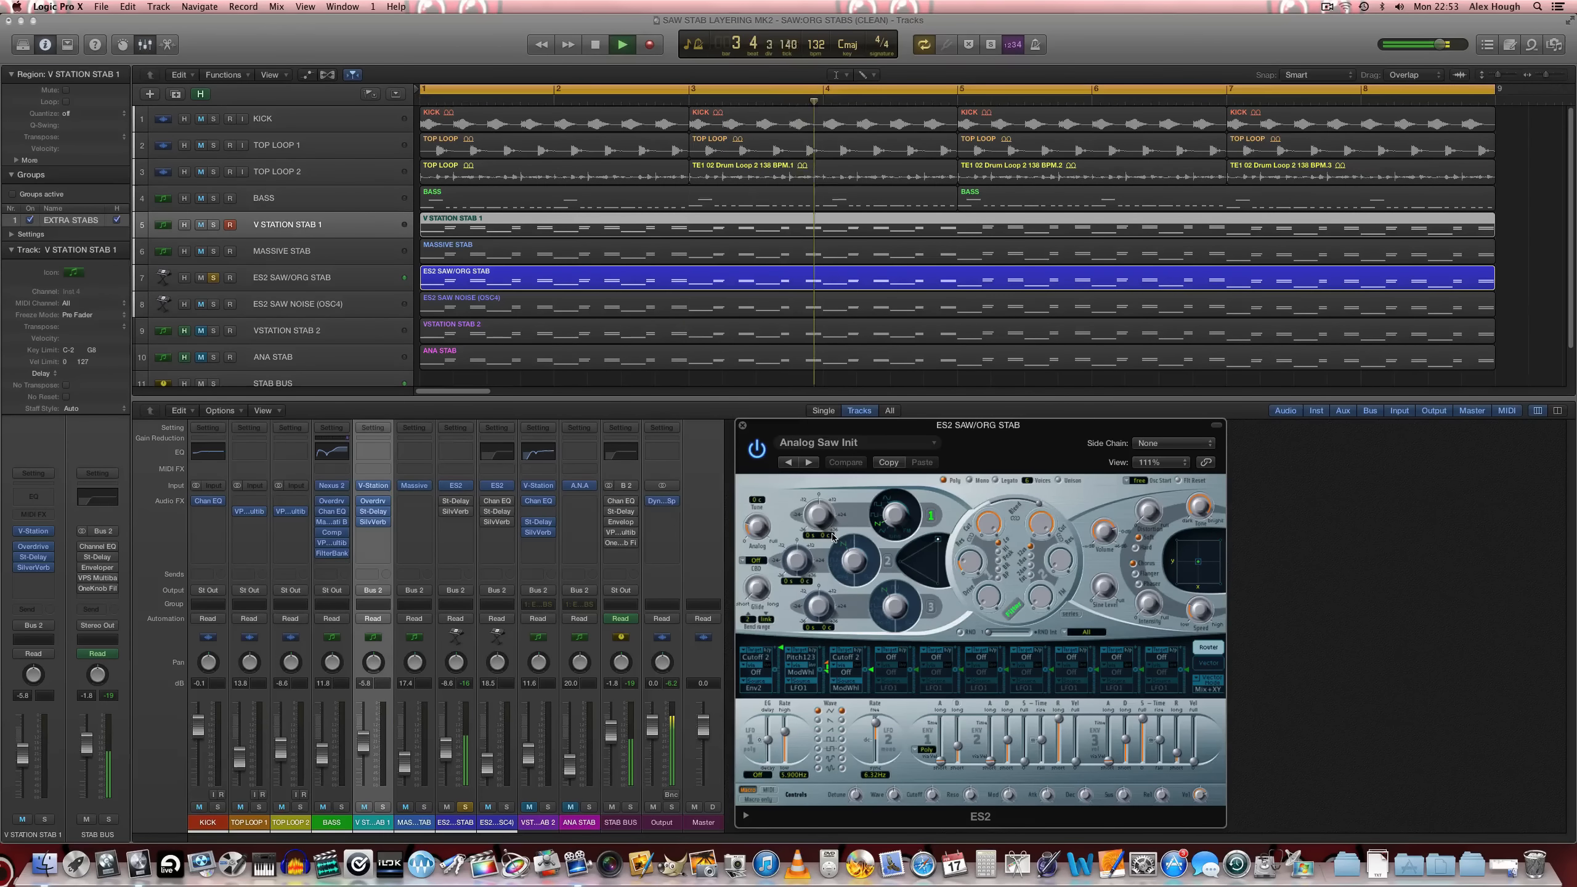
key(space)
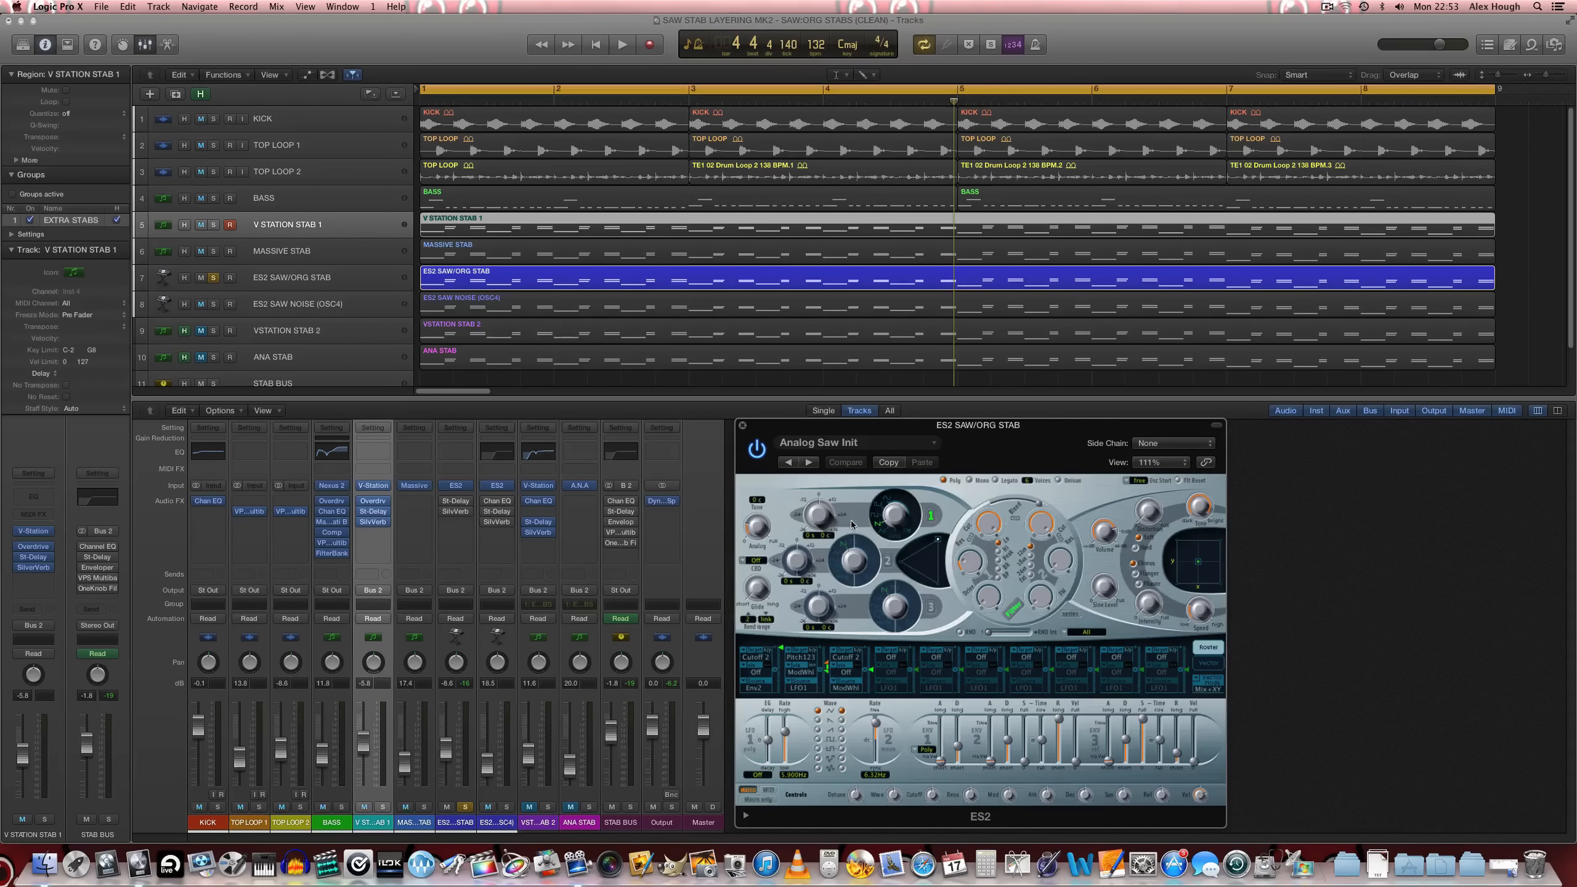
Detune ES2's oscillator 1 slightly and switch on oscillator 2 with an organ digital waveform
drag(824, 543, 827, 546)
click(887, 561)
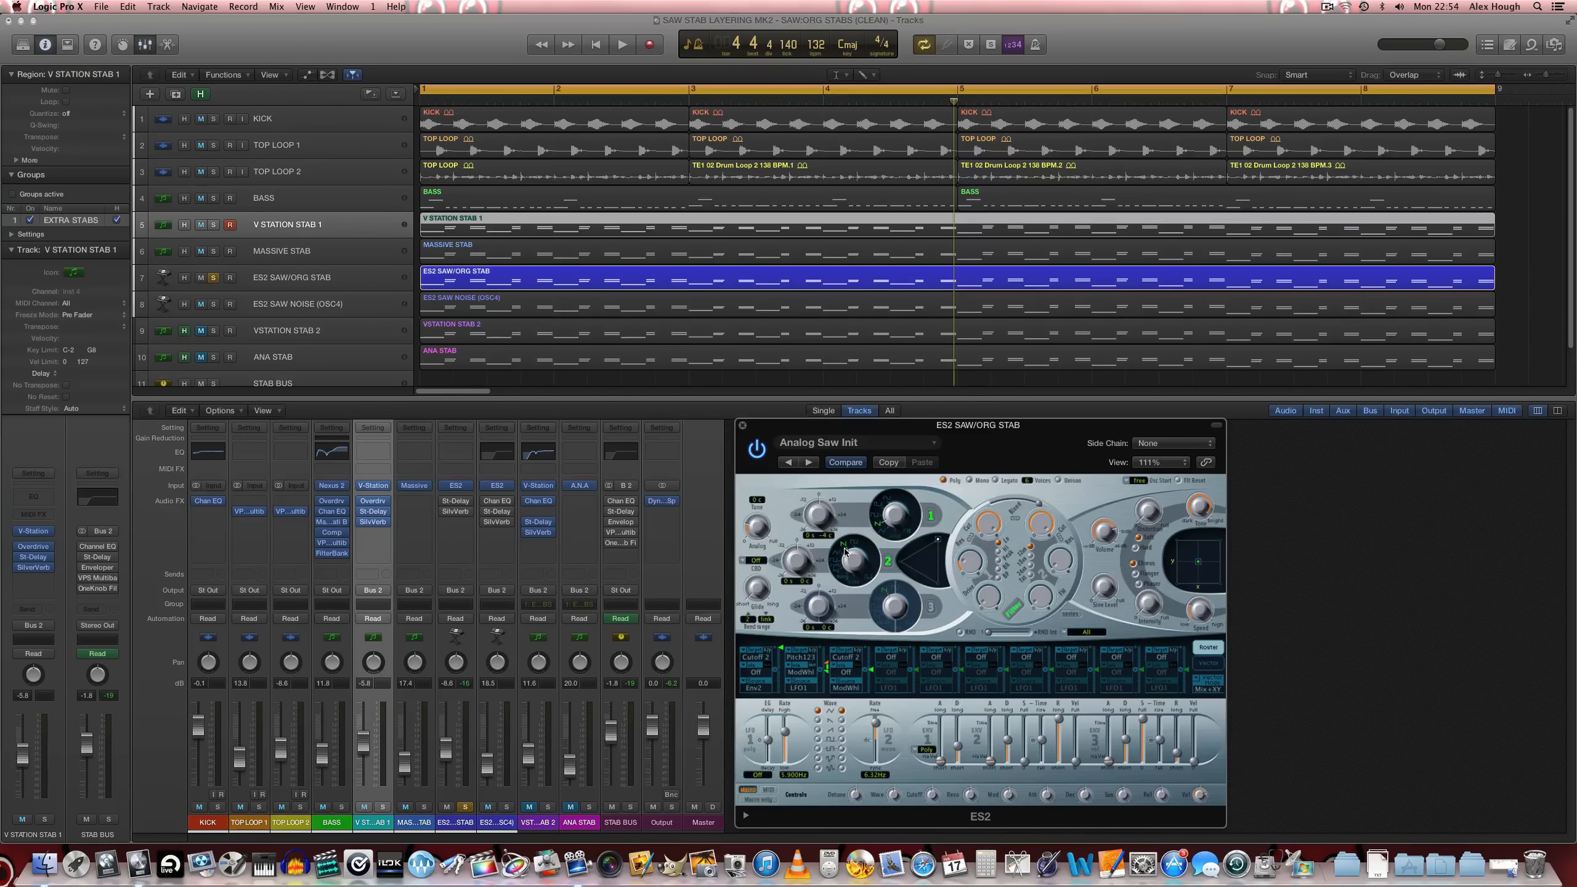
click(855, 584)
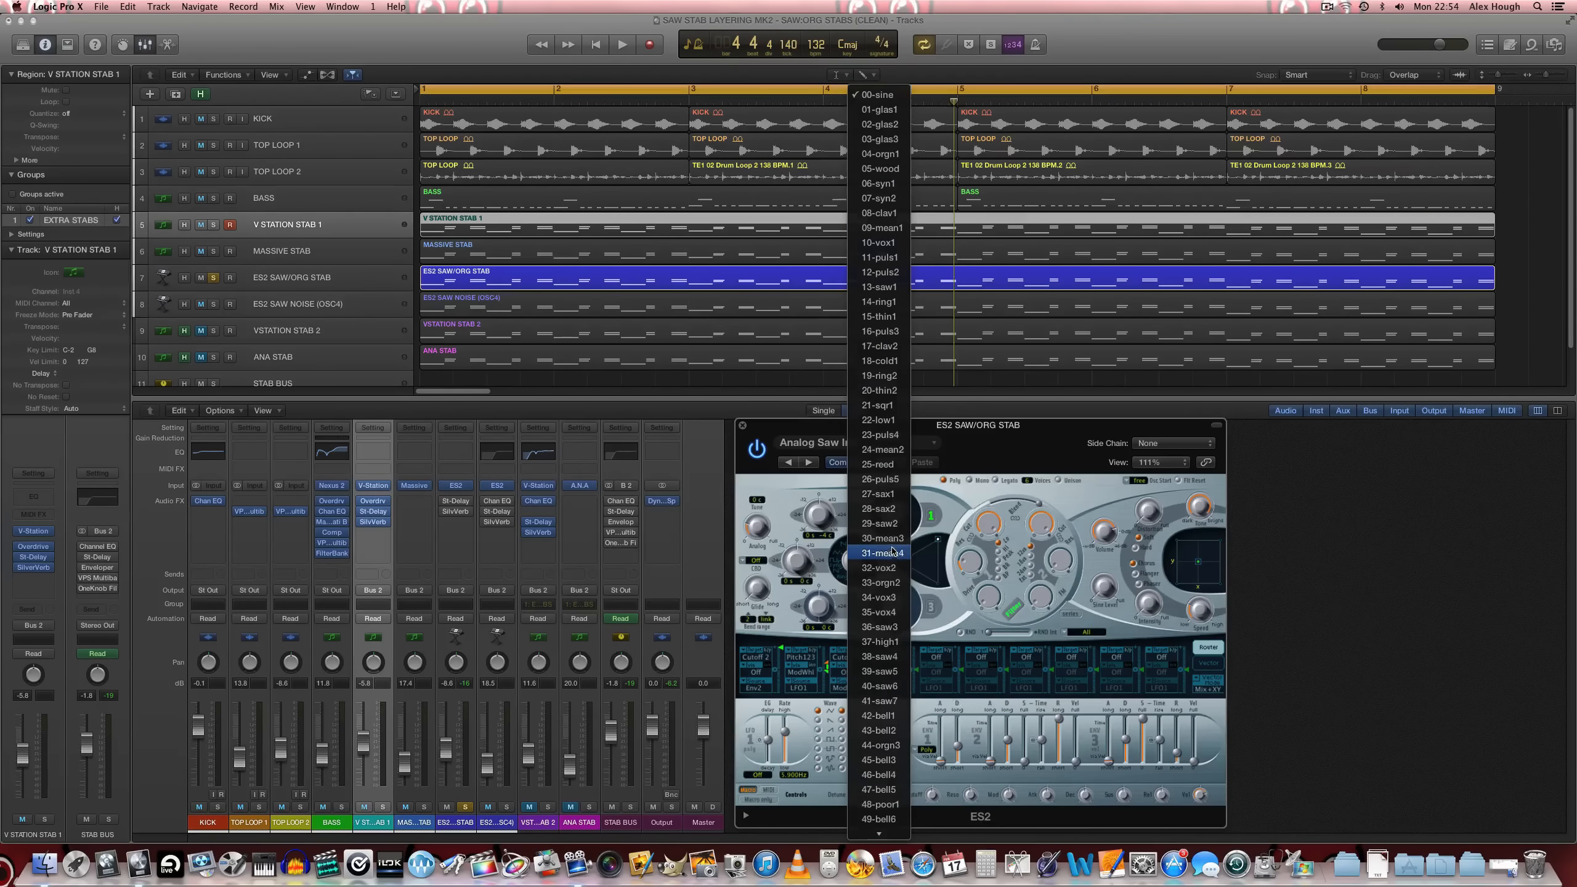
click(896, 737)
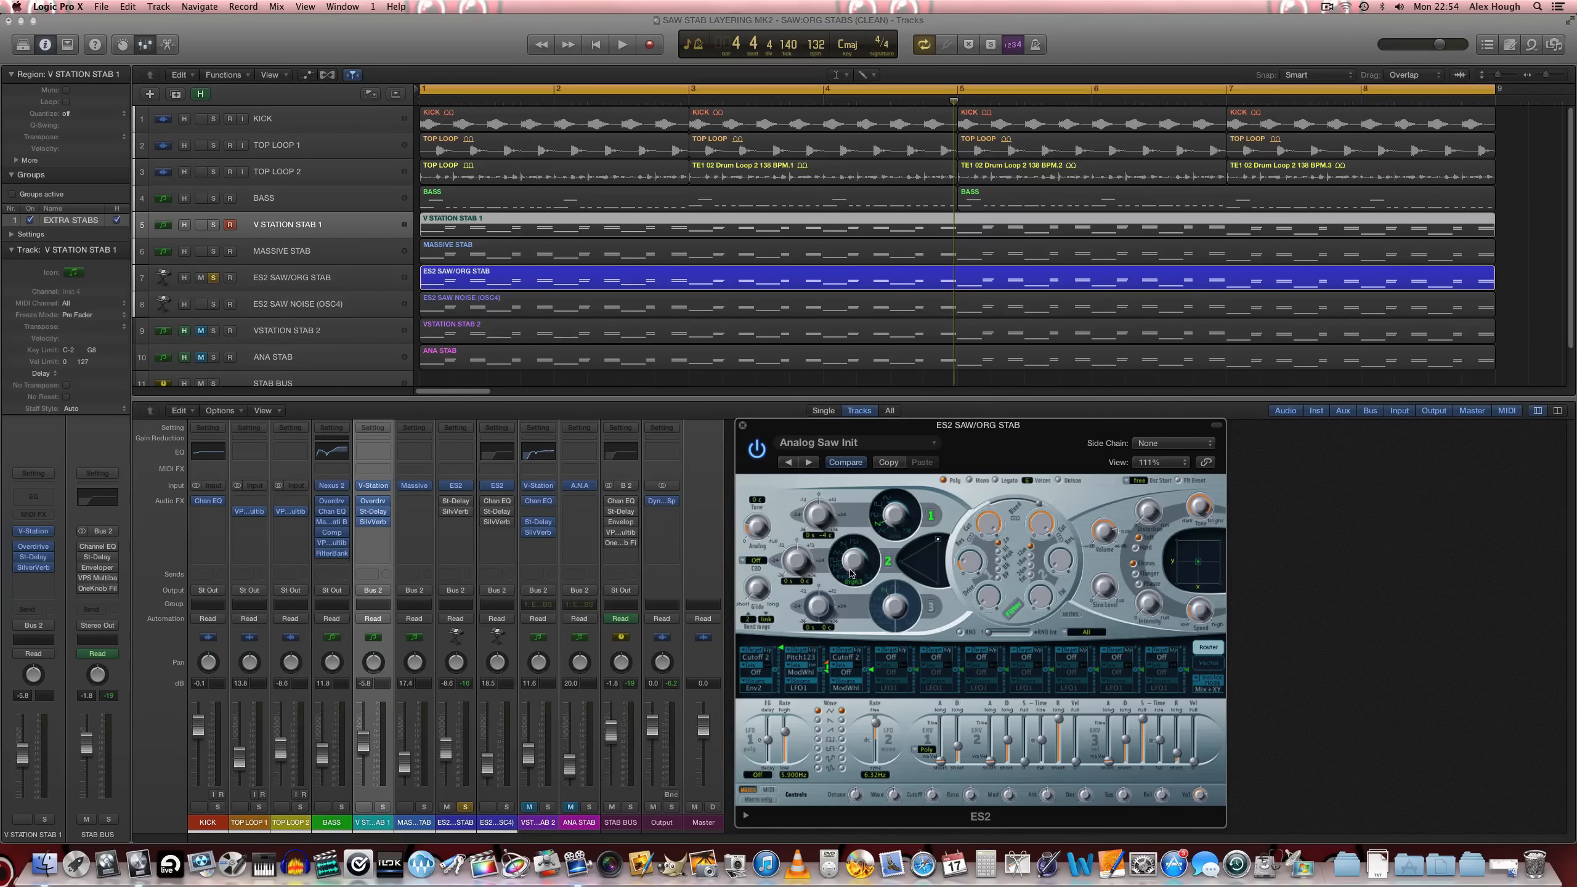
Switch on oscillator 3, tune oscillators 2 and 3, and balance the three oscillators in the mix triangle
click(930, 606)
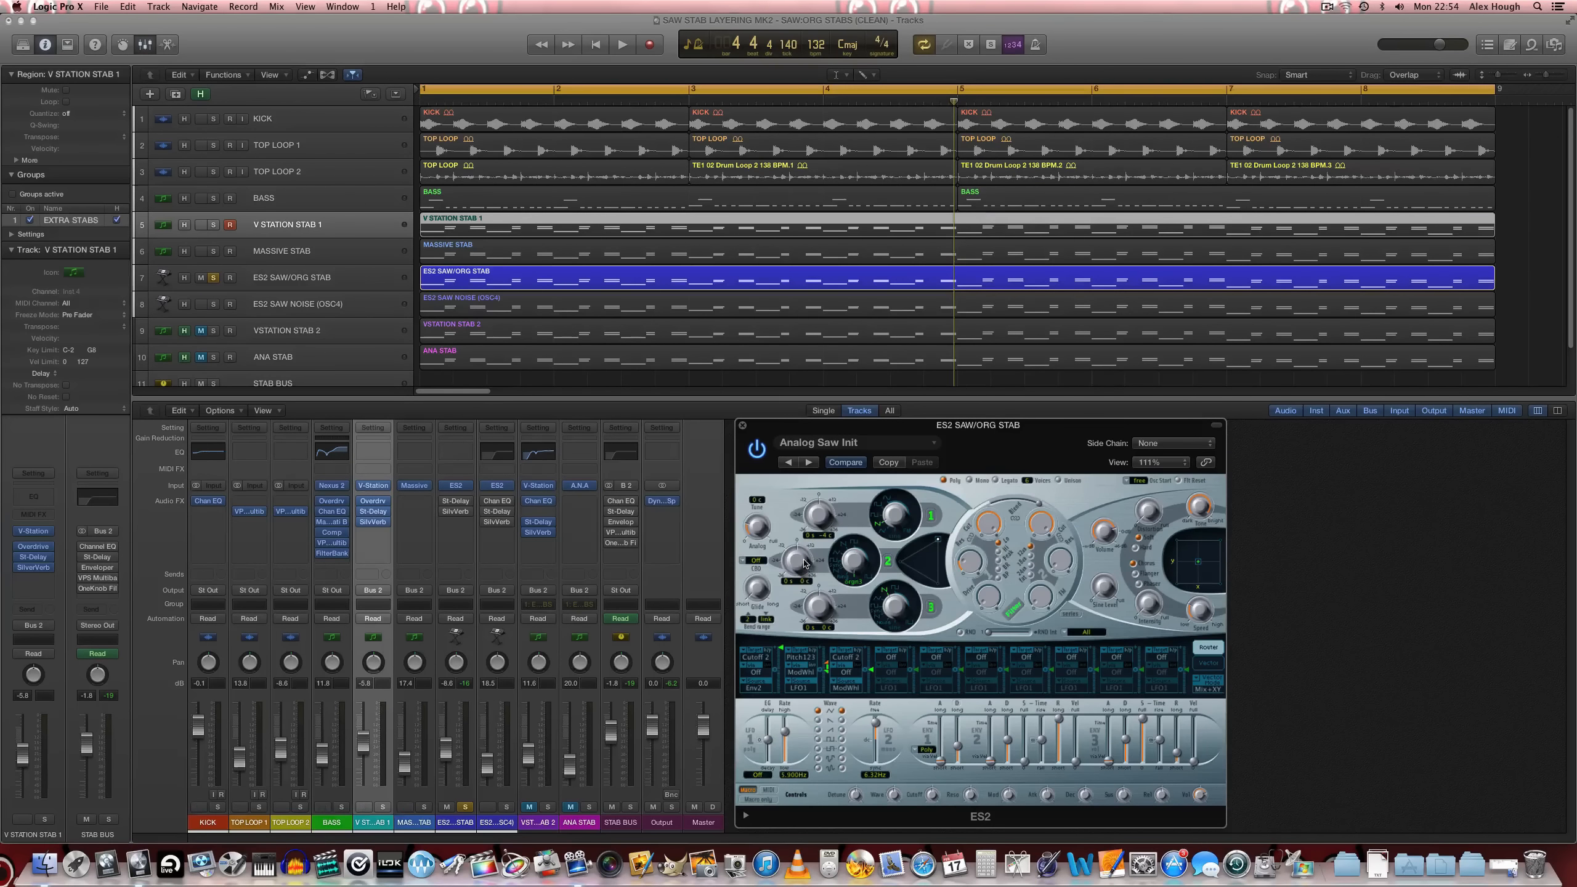
mouse_move(805, 563)
mouse_down()
mouse_move(806, 544)
mouse_move(801, 585)
mouse_up()
drag(803, 584, 812, 573)
drag(809, 628, 810, 616)
drag(937, 541, 928, 563)
drag(815, 632, 821, 610)
drag(832, 632, 838, 619)
drag(927, 562, 929, 567)
Adjust ES2's filter blend along with the controls of filters 1 and 2
drag(1035, 503, 1015, 500)
drag(969, 561, 968, 546)
drag(989, 603, 980, 560)
drag(1057, 565, 1064, 554)
Bypass ES2's first three modulation routings and fine-tune the oscillator mix while playing the stab
click(858, 650)
click(813, 650)
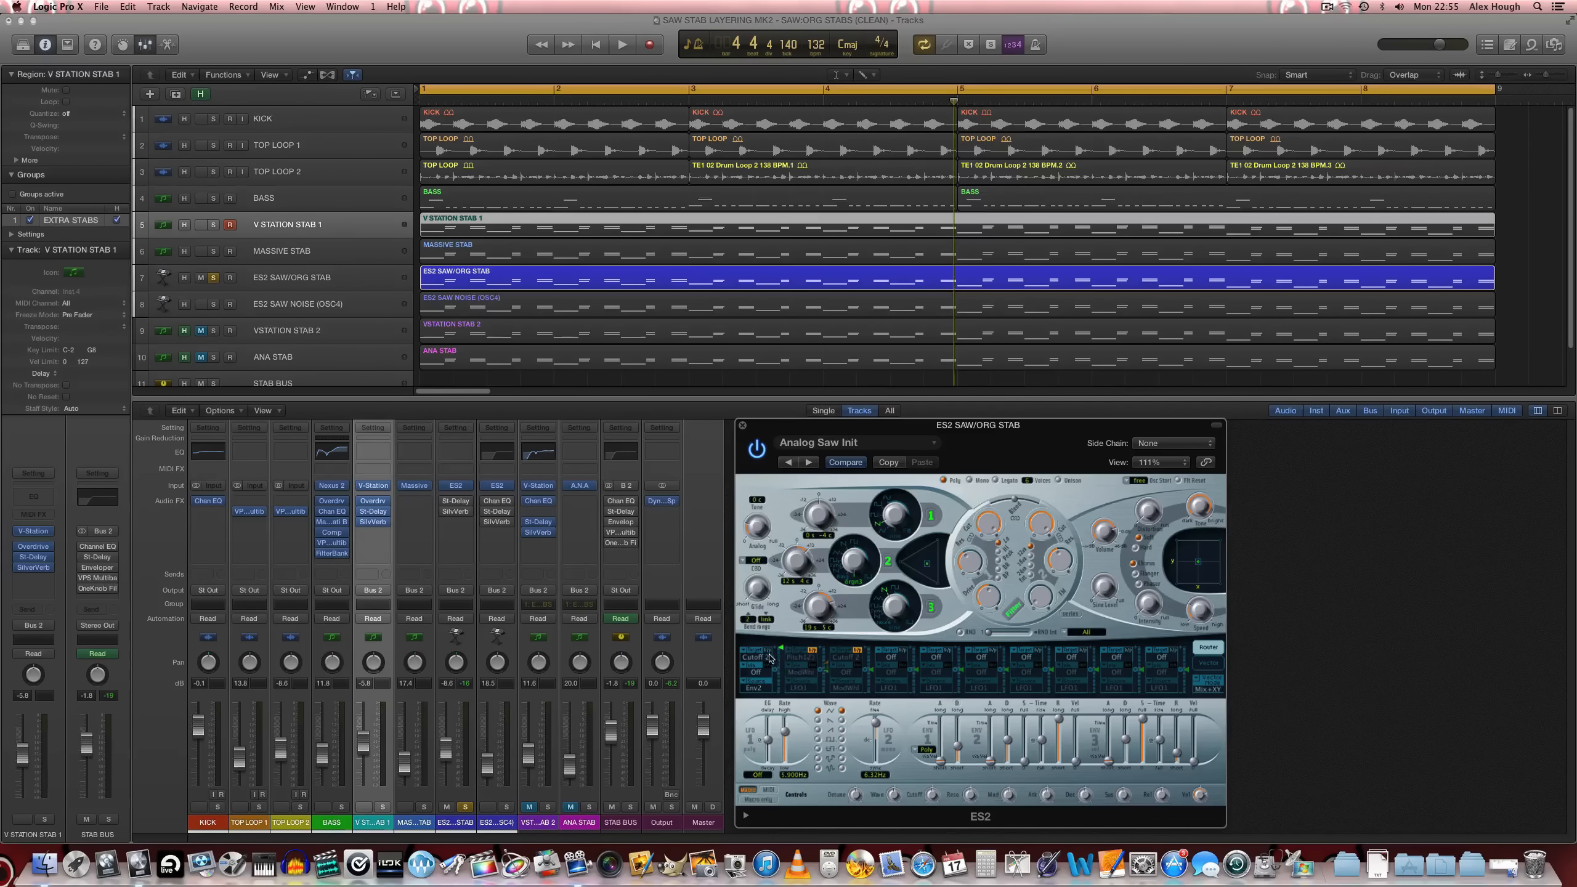
click(768, 650)
key(space)
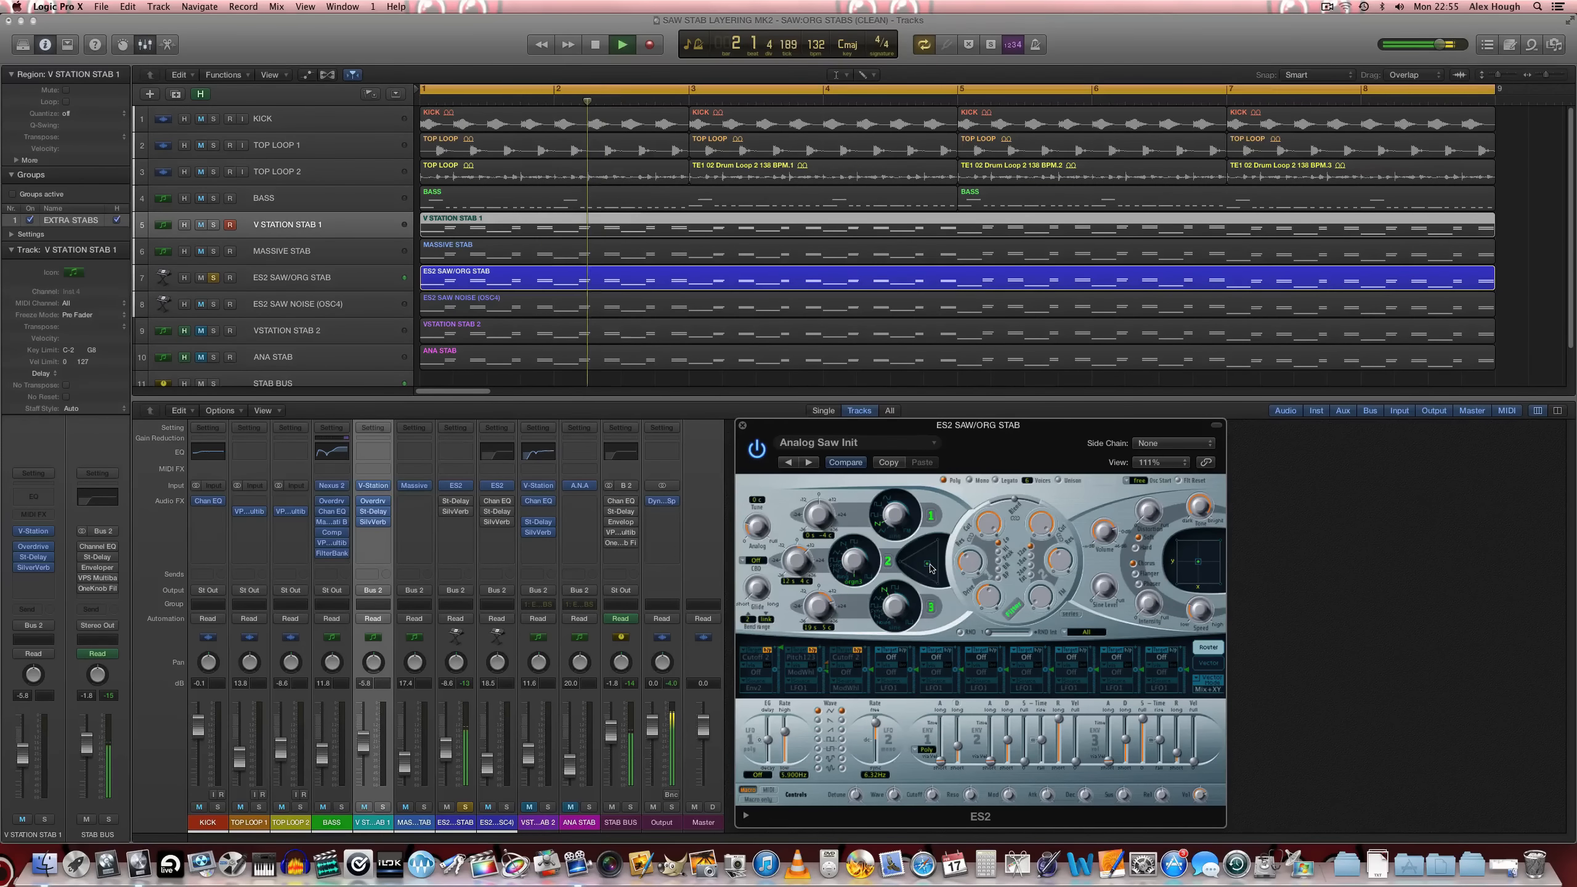
mouse_move(930, 567)
mouse_down()
mouse_move(896, 564)
mouse_move(941, 580)
mouse_move(926, 566)
mouse_up()
key(space)
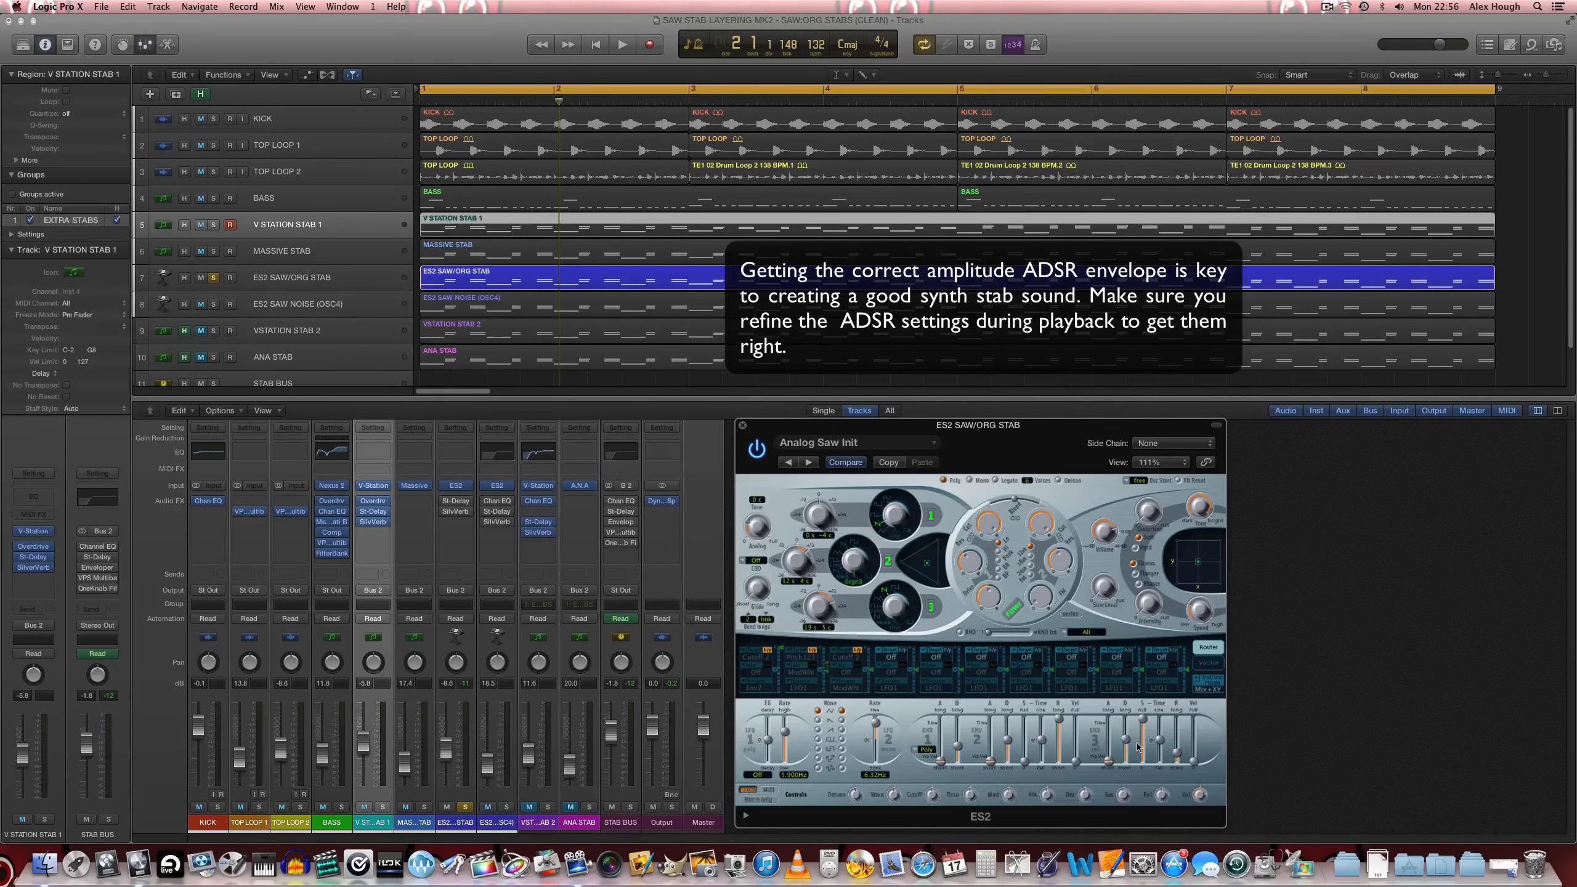
Shape the decay, sustain and release of envelope 3, the amplitude envelope, for a short stab
drag(1134, 746, 1127, 747)
click(1127, 746)
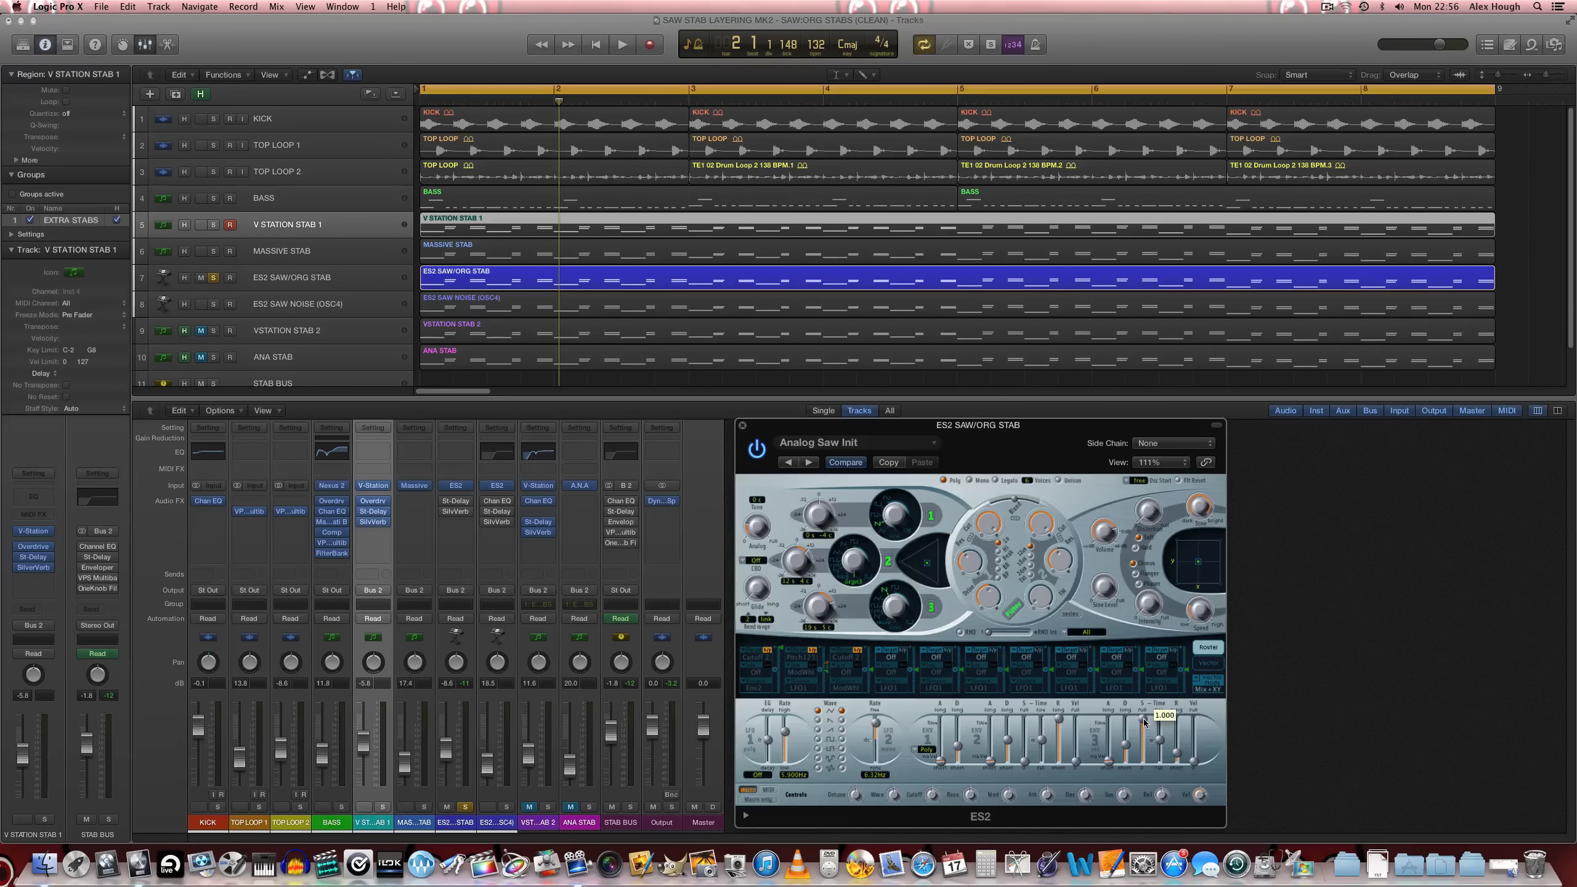
drag(1146, 721, 1144, 730)
drag(1179, 758, 1181, 746)
click(1179, 747)
mouse_move(1140, 734)
Play the stab and refine envelope 3's decay and release, bringing the release to about 130 ms
key(space)
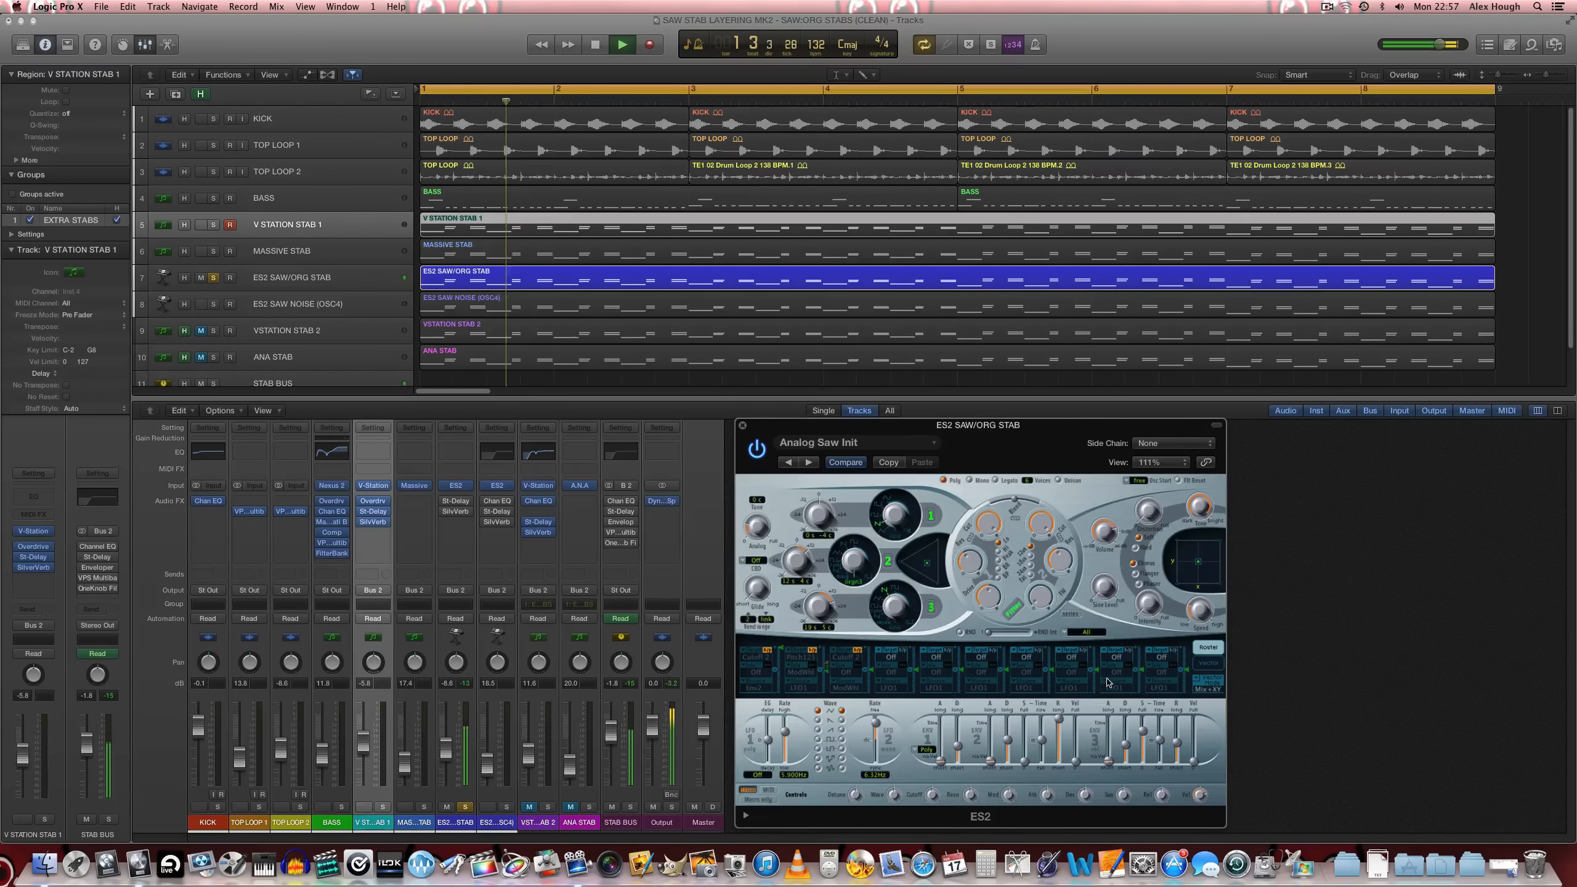
drag(1125, 744, 1175, 748)
click(1177, 745)
key(space)
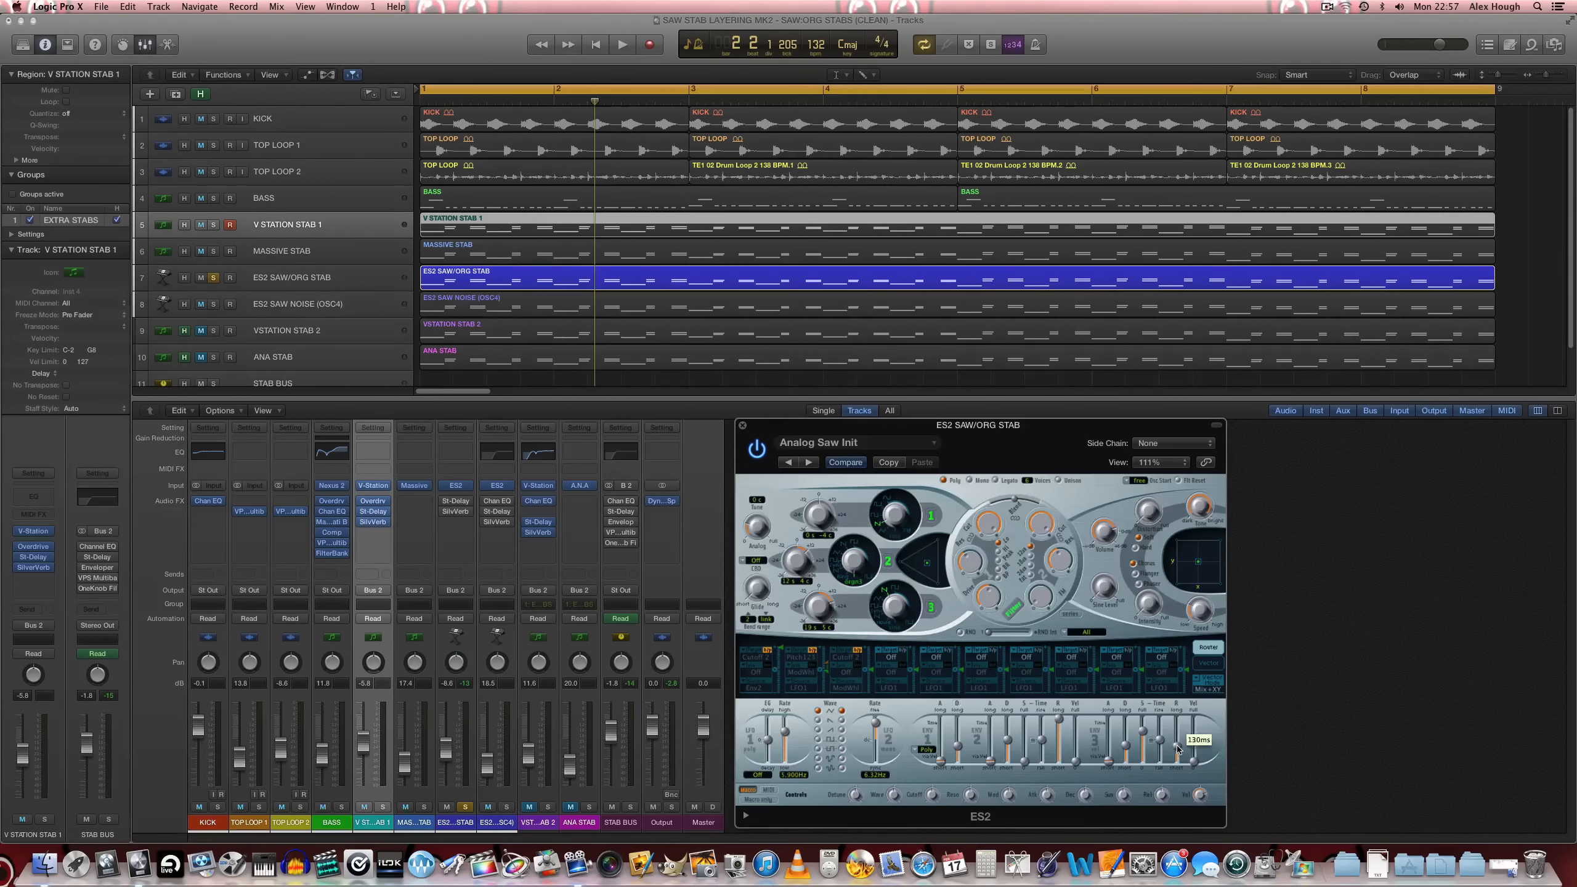
Shorten envelope 3's release slightly and fine-tune its decay and sustain during playback
click(1178, 749)
drag(1178, 749, 1177, 751)
key(space)
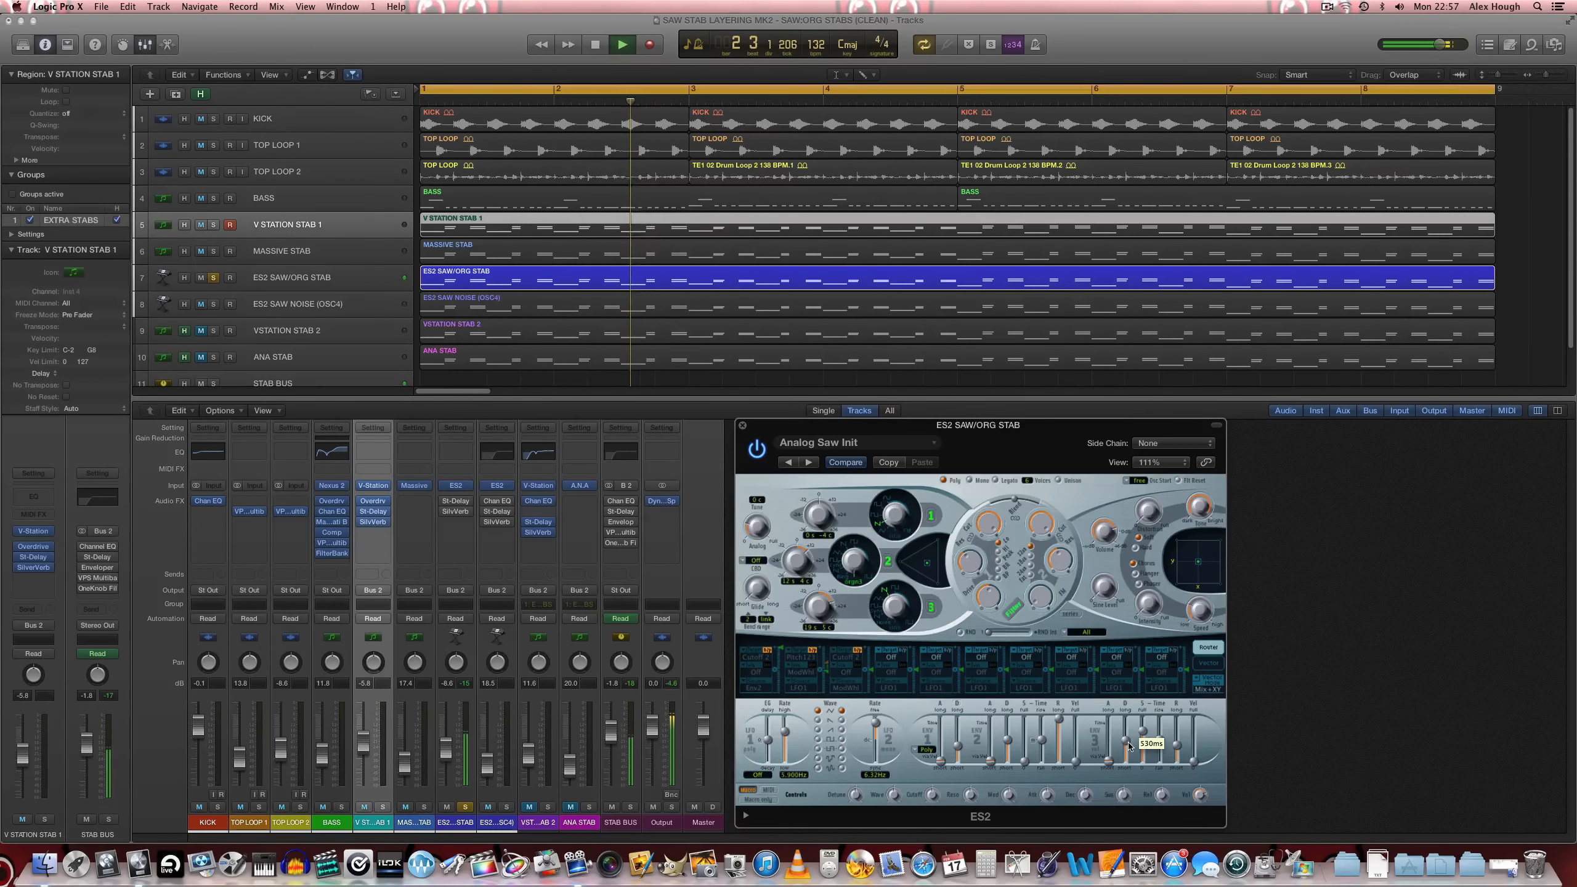
drag(1128, 752, 1129, 749)
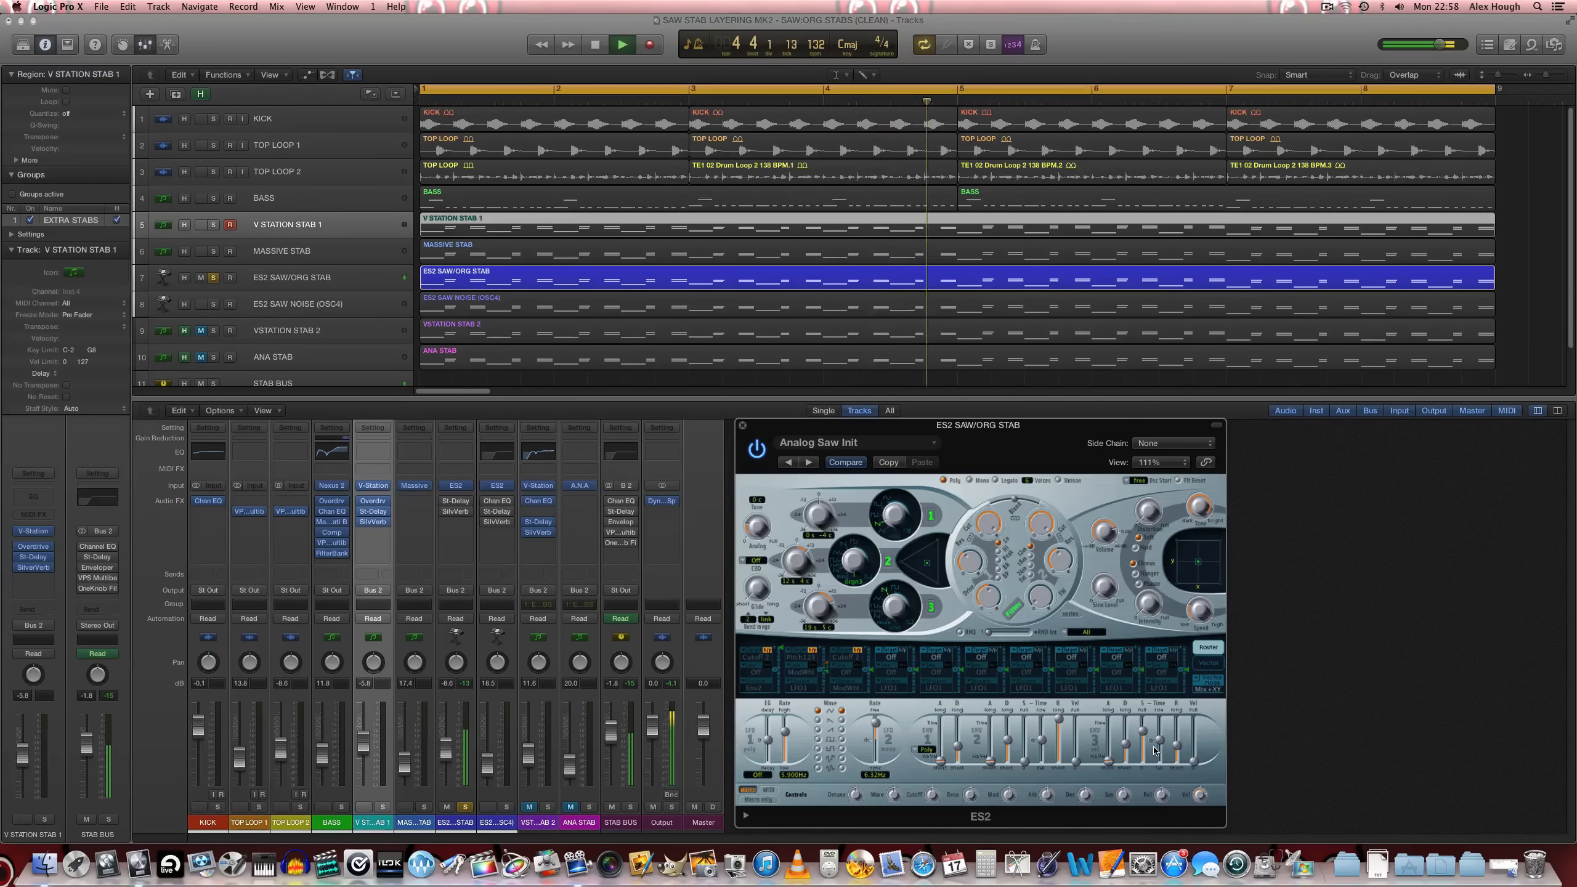
drag(1151, 780, 1151, 740)
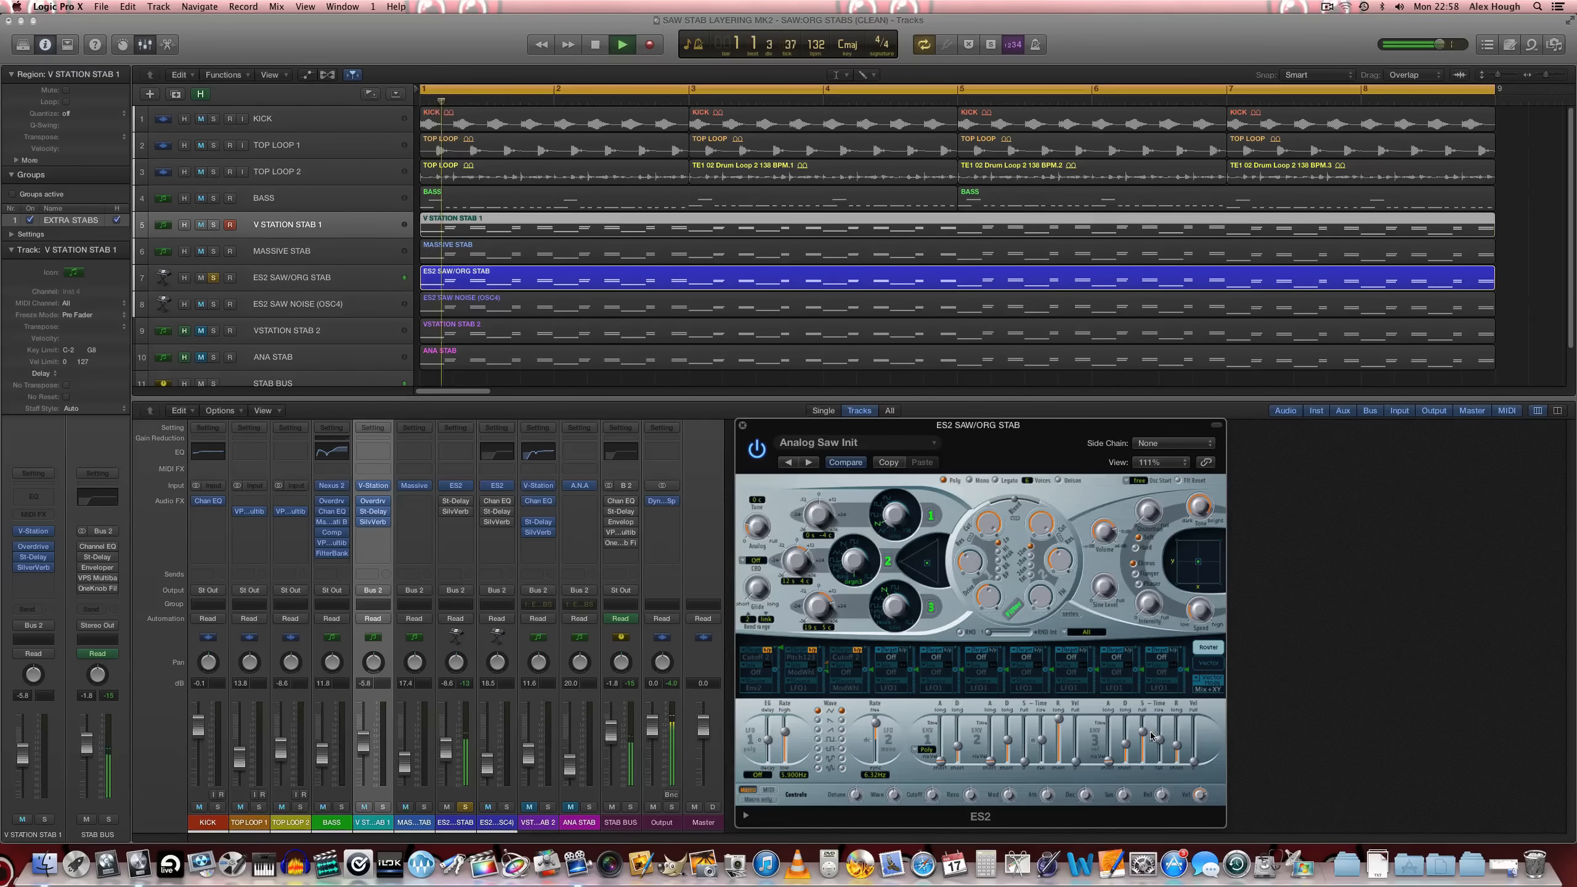
key(space)
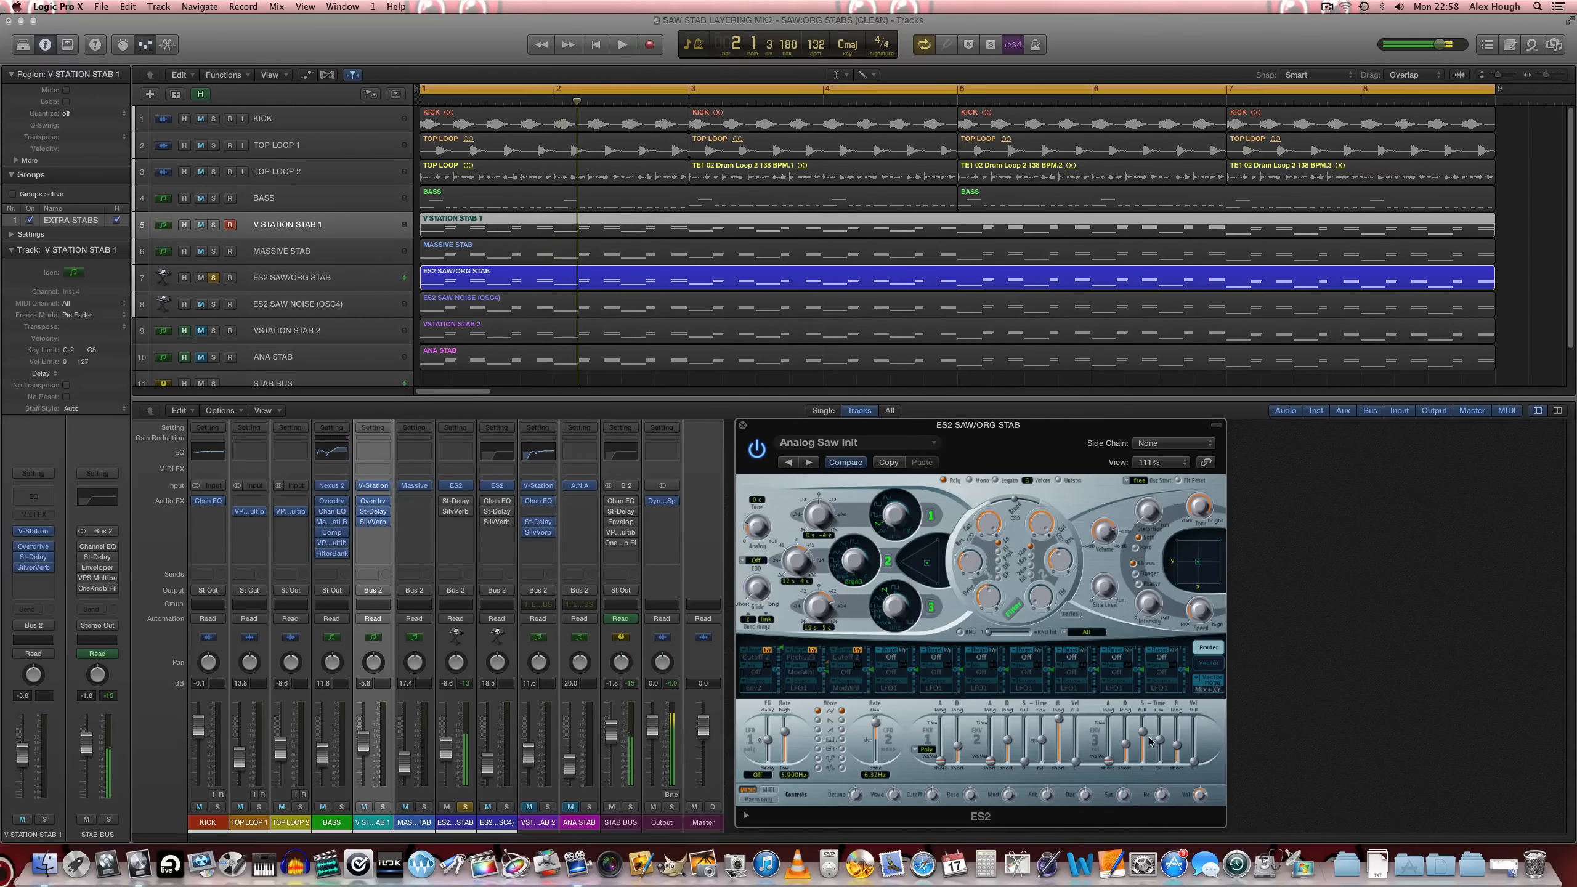
Return the playhead to the start, copy the ES2 SAW/ORG STAB settings and close the synth
key(Return)
click(887, 462)
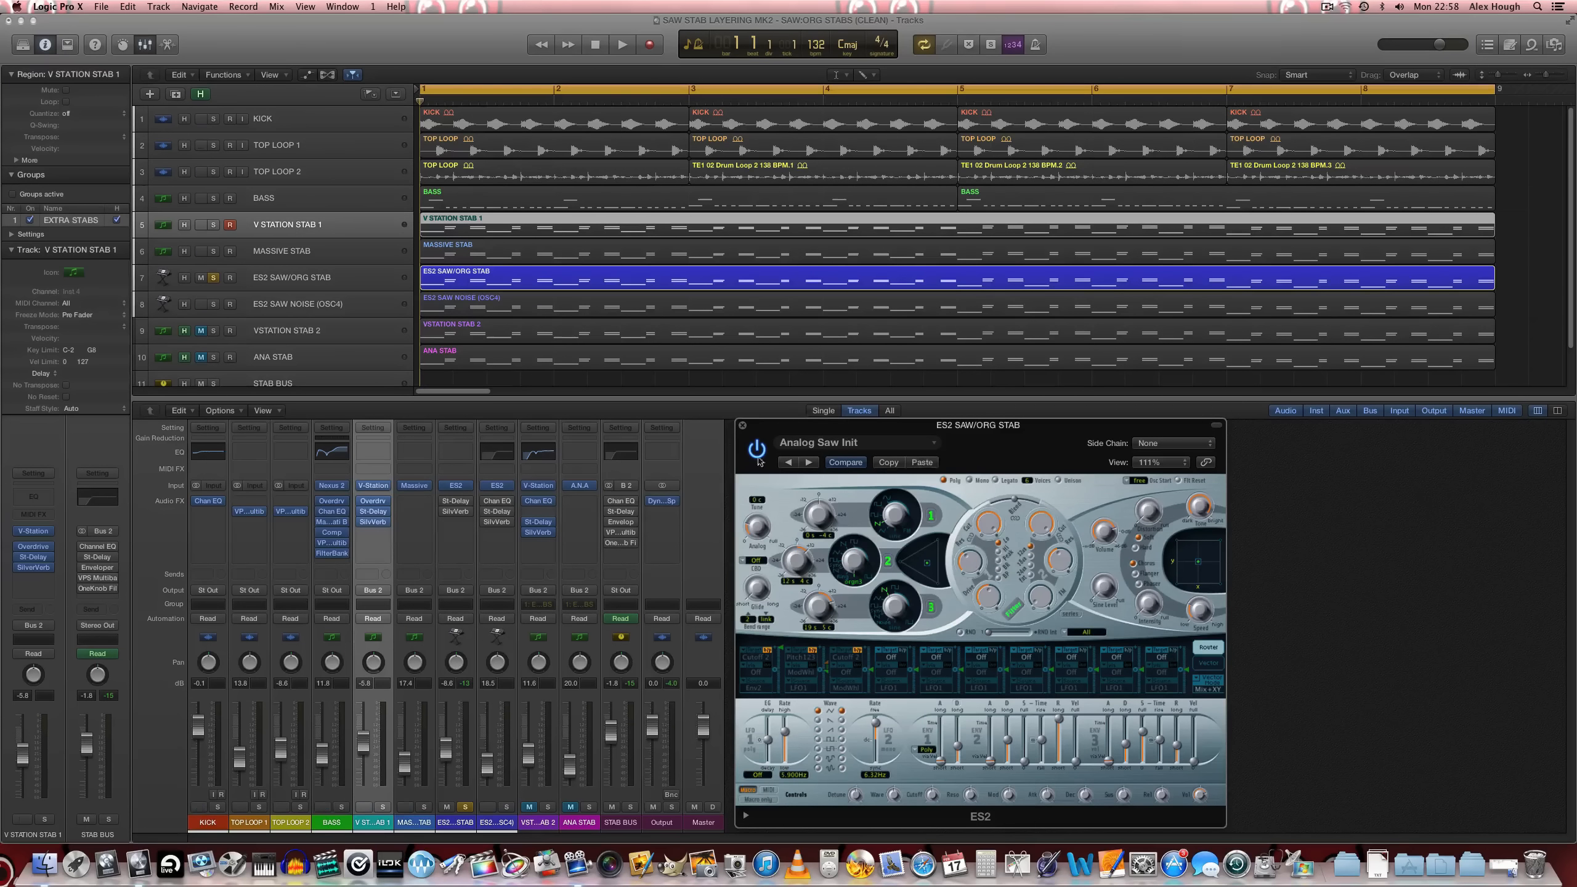
click(741, 426)
Solo the ES2 SAW NOISE (OSC4) track and take ES2 SAW/ORG STAB off solo
click(503, 824)
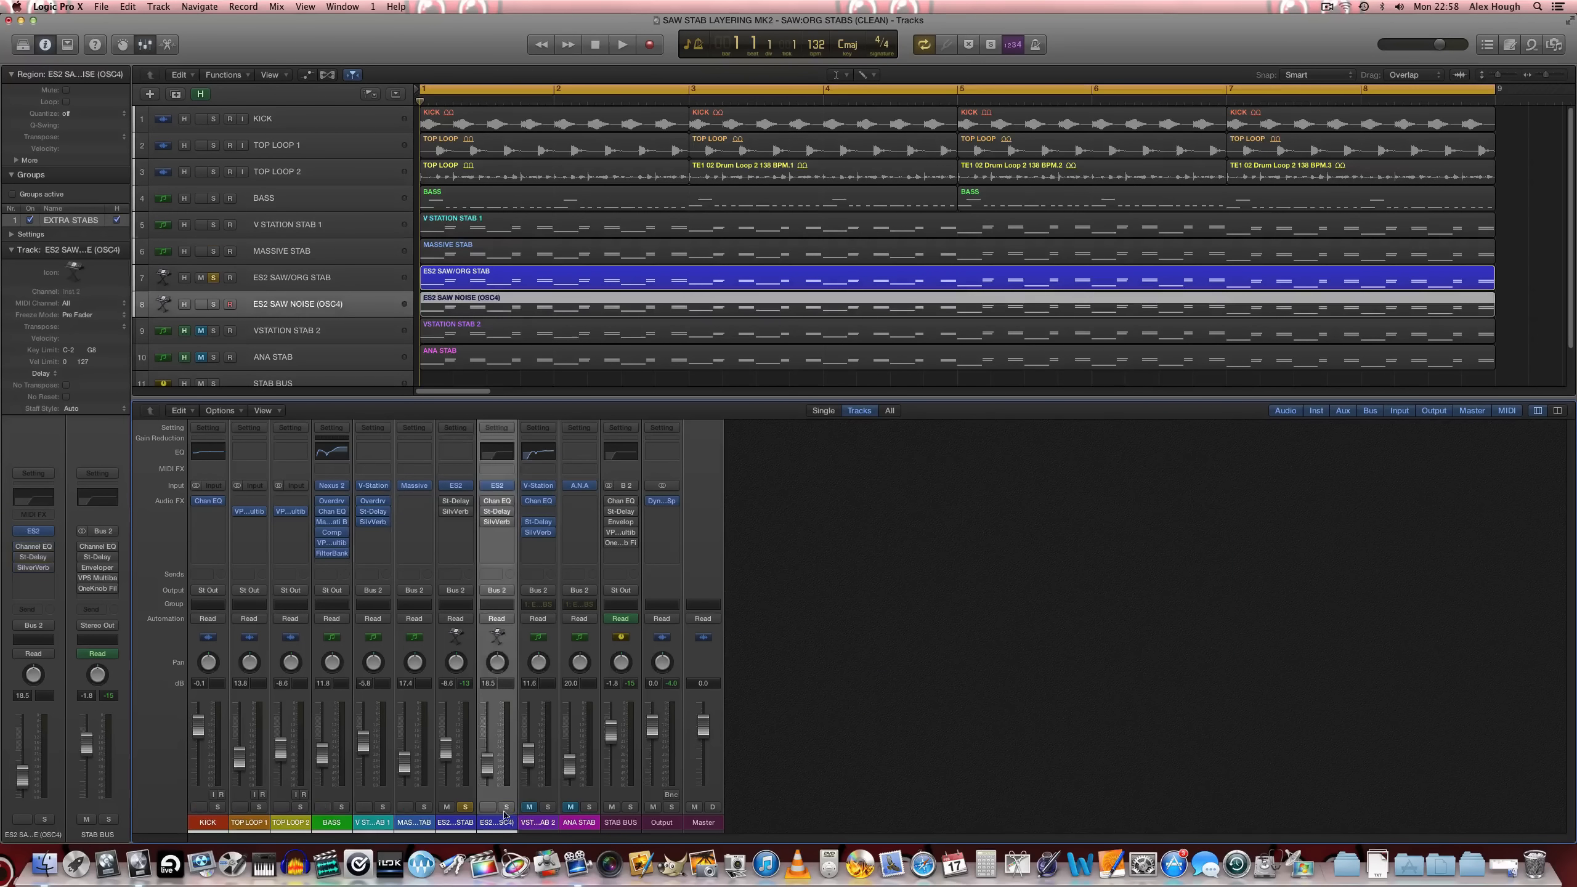
click(506, 807)
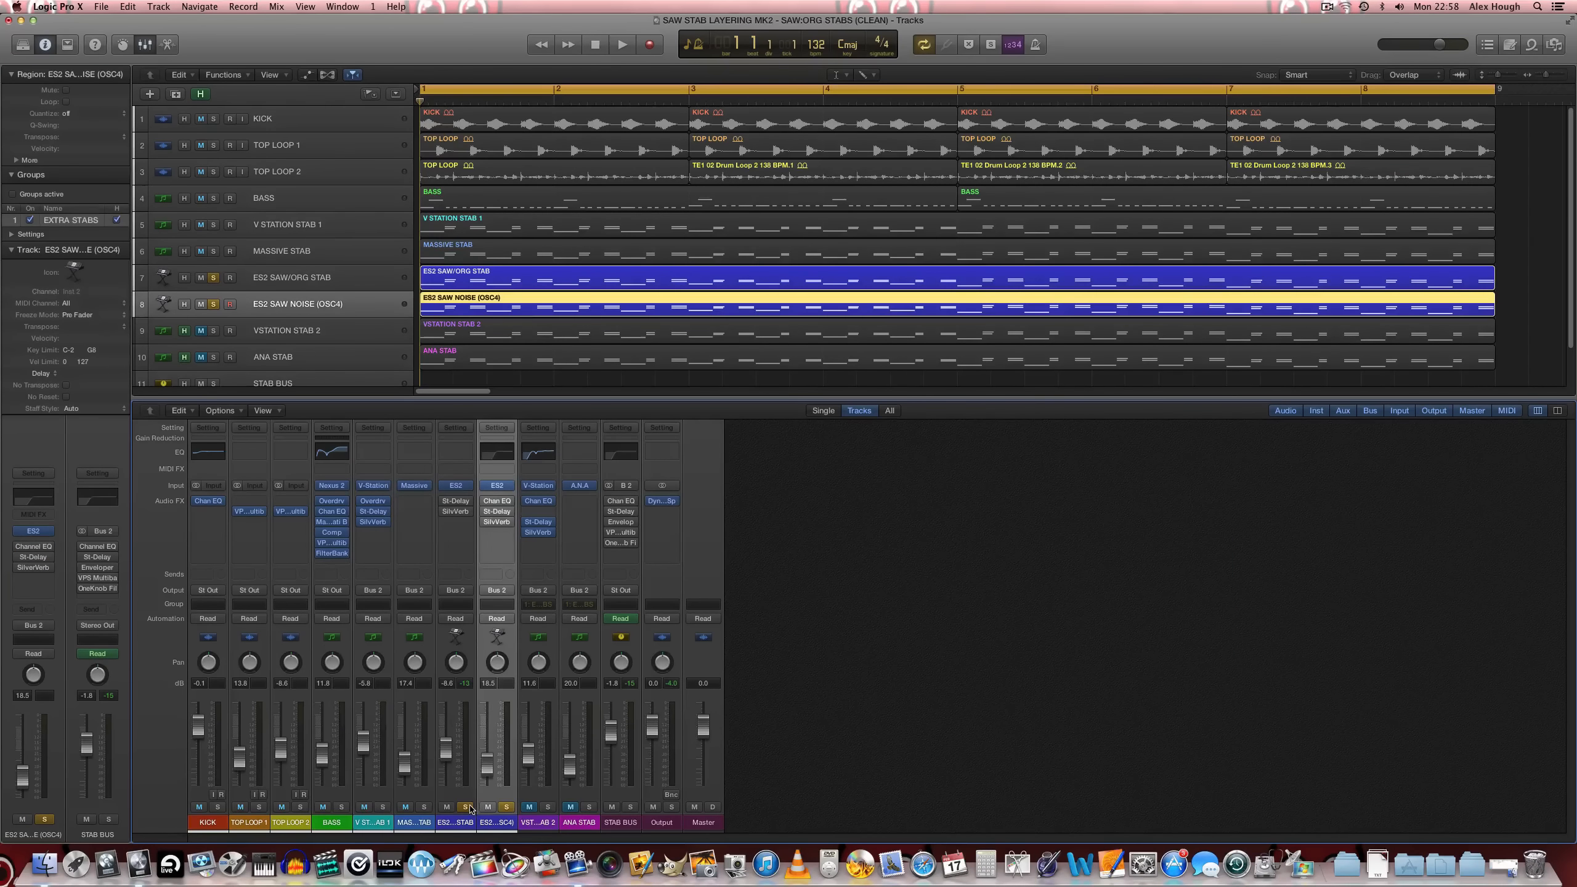
click(456, 823)
click(465, 807)
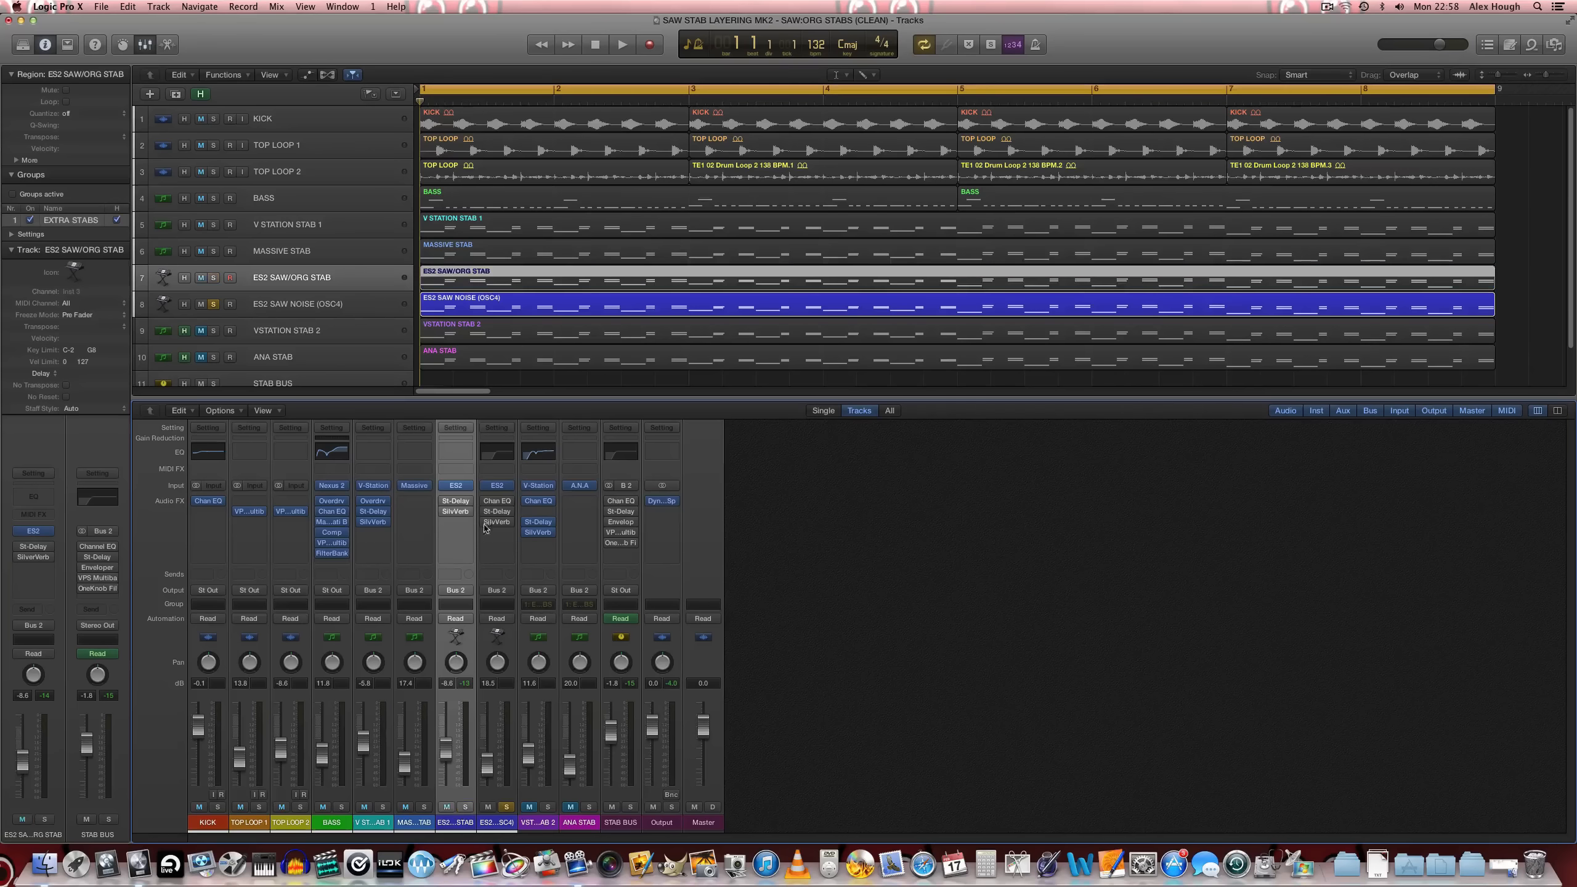
Paste the copied settings into the ES2 on SAW NOISE (OSC4) and use only oscillator 3, set to noise
click(498, 489)
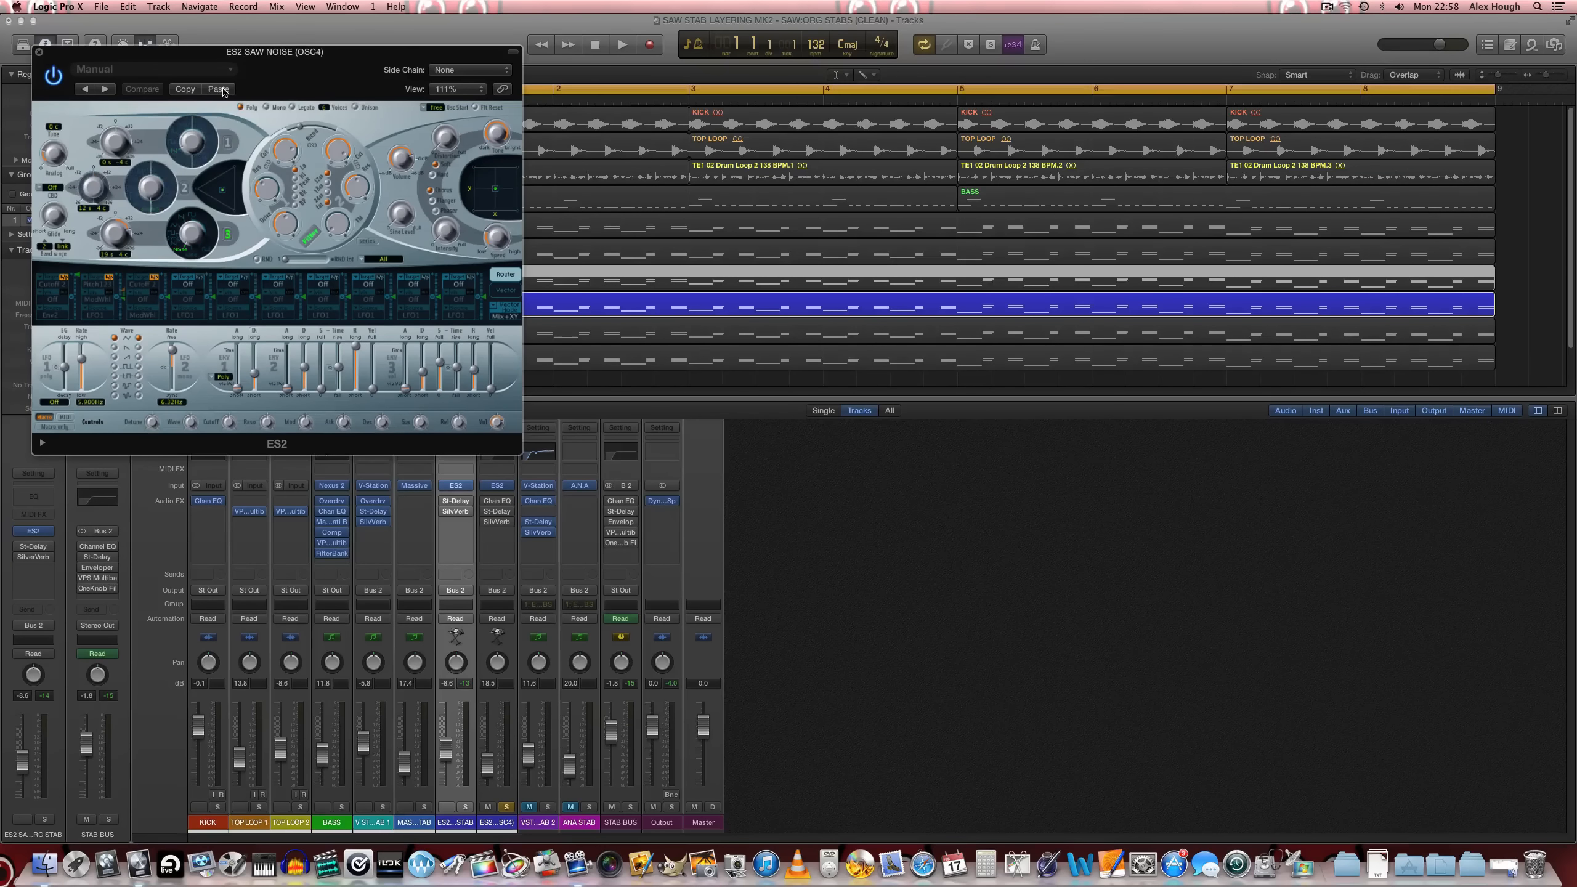
drag(299, 57, 1030, 427)
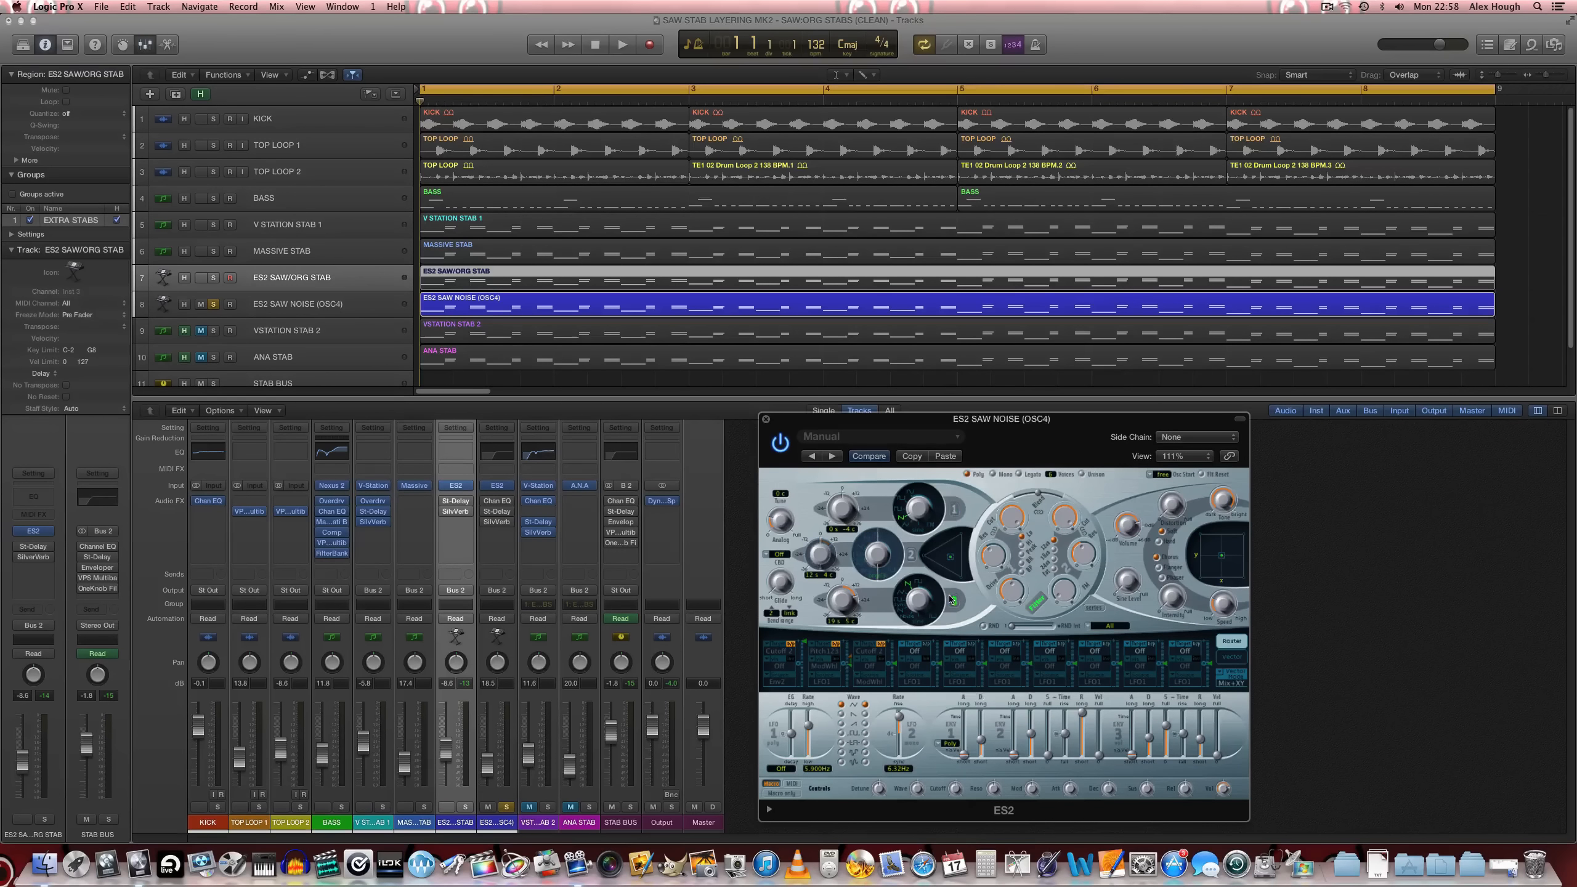
drag(914, 600, 913, 641)
click(907, 616)
Play the noise layer and lower the cutoff of its ES2 filter 1
key(space)
drag(1012, 518, 1010, 549)
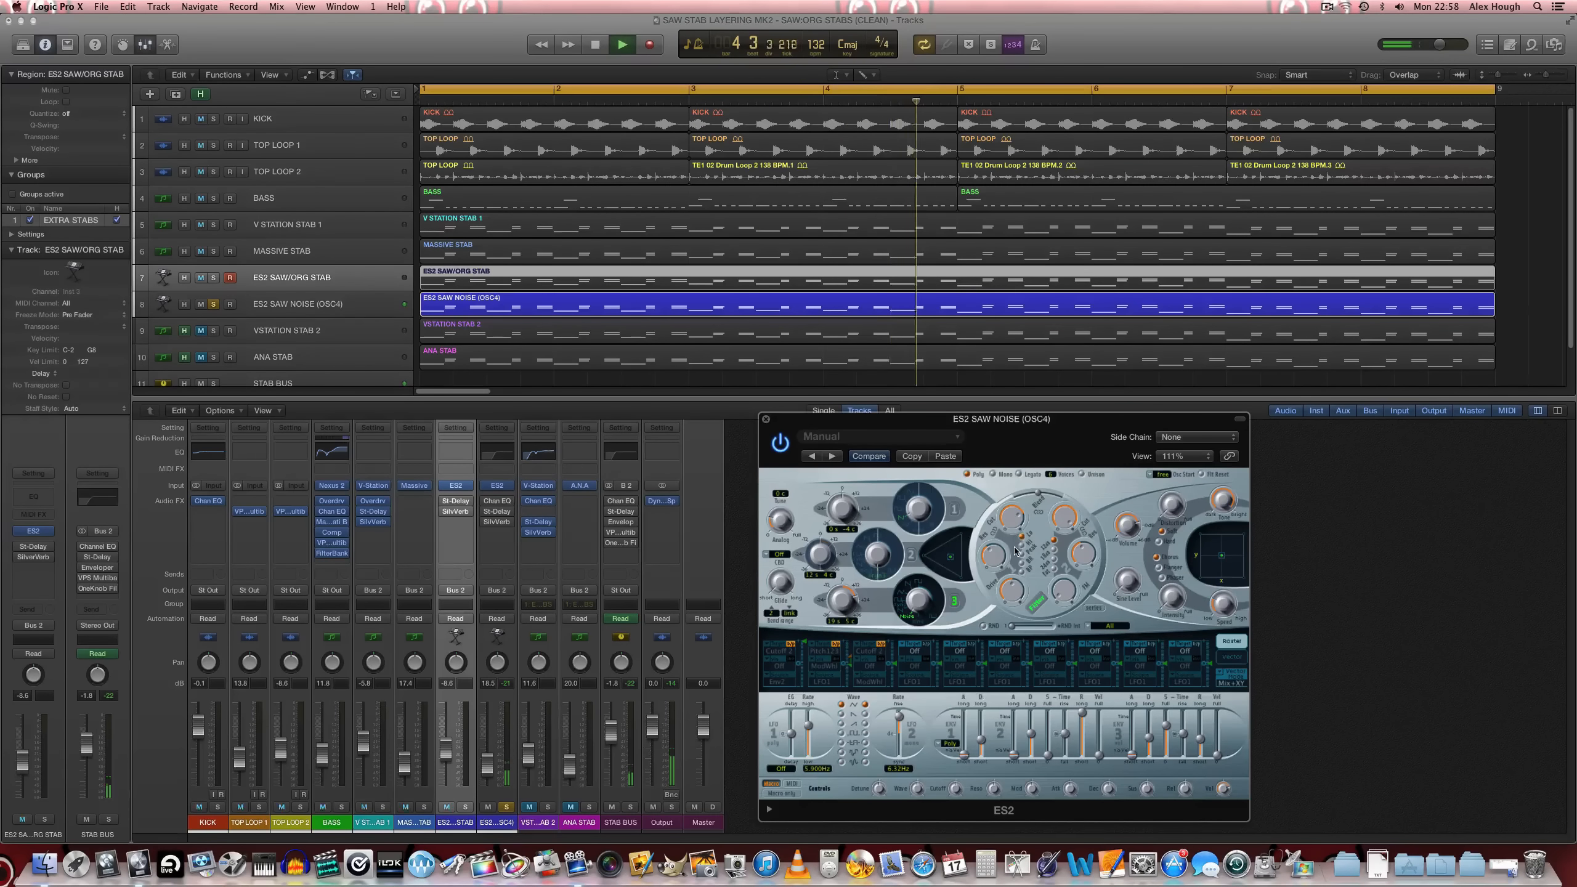
key(space)
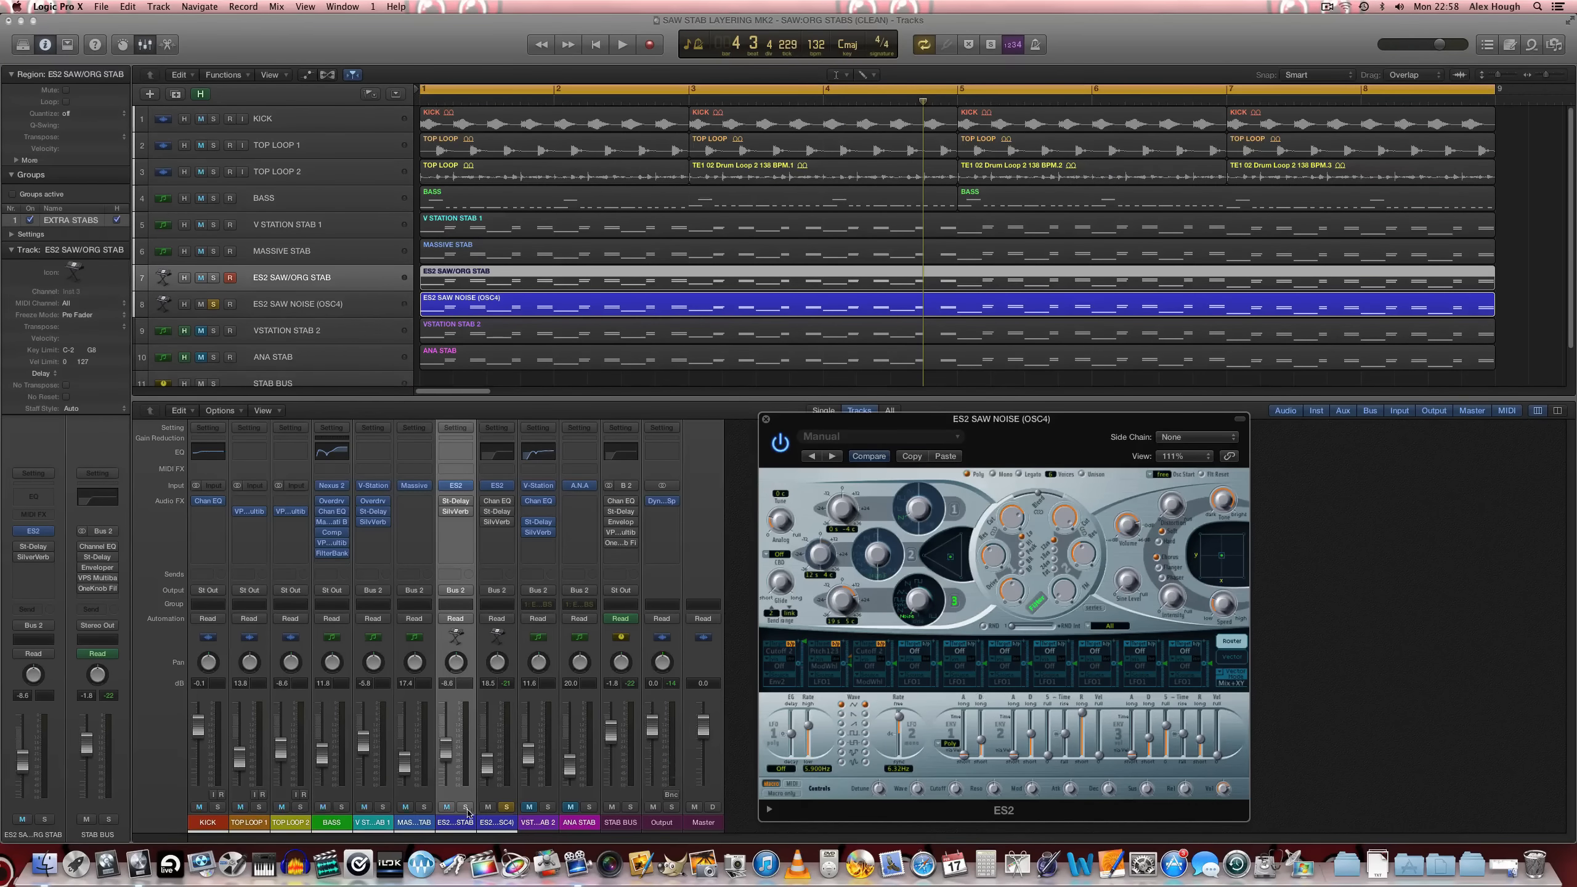
Solo ES2 SAW/ORG STAB as well and play both ES2 layers, comparing them with the noise layer muted and unmuted
click(465, 807)
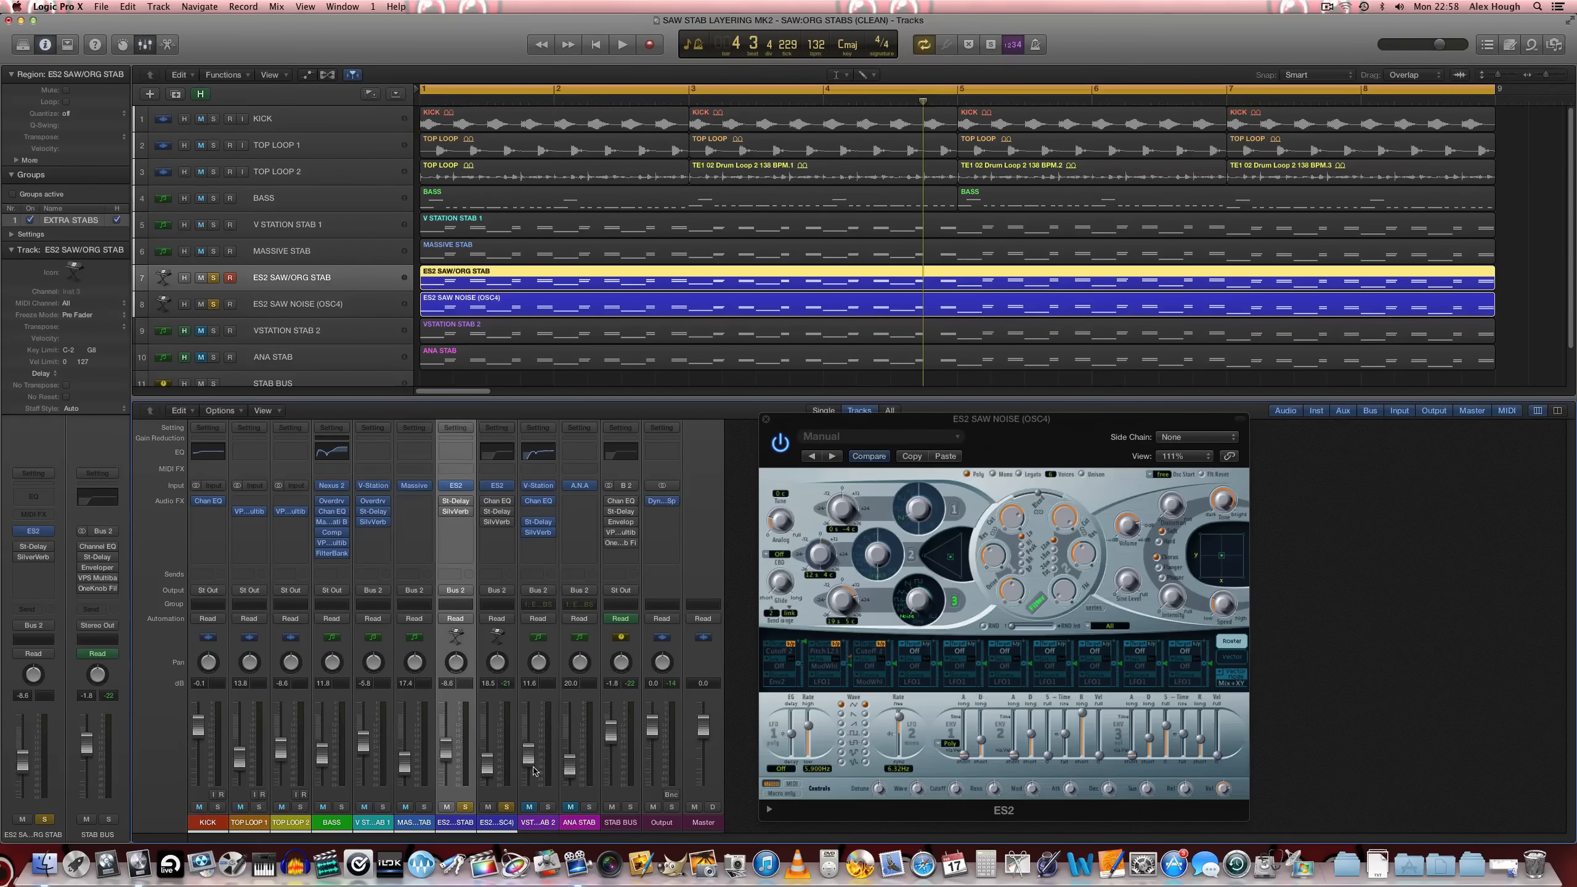
key(space)
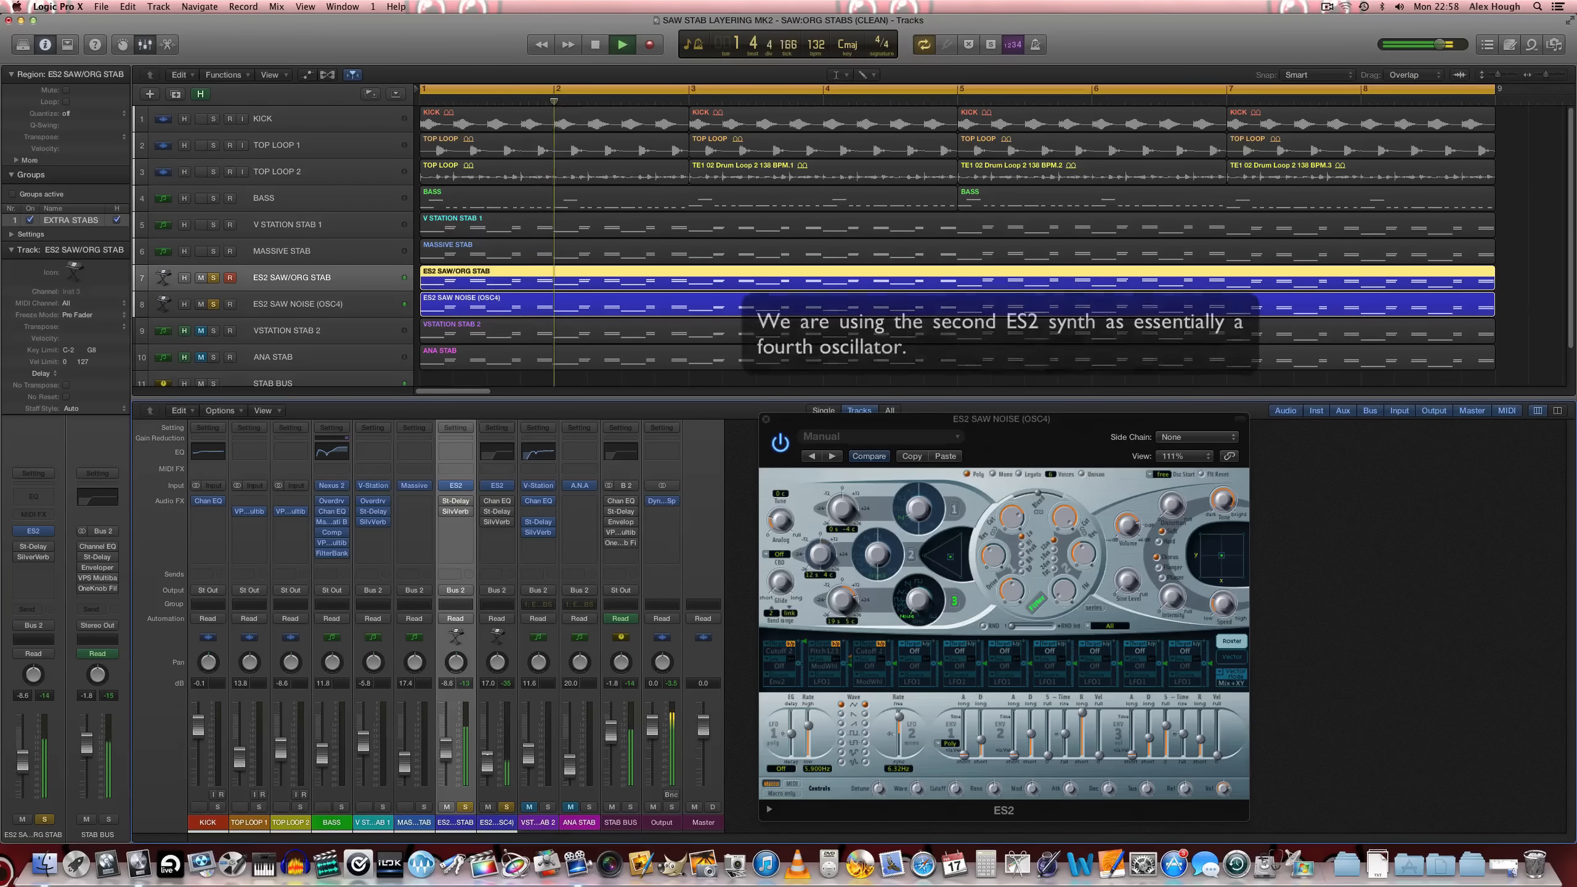
click(488, 807)
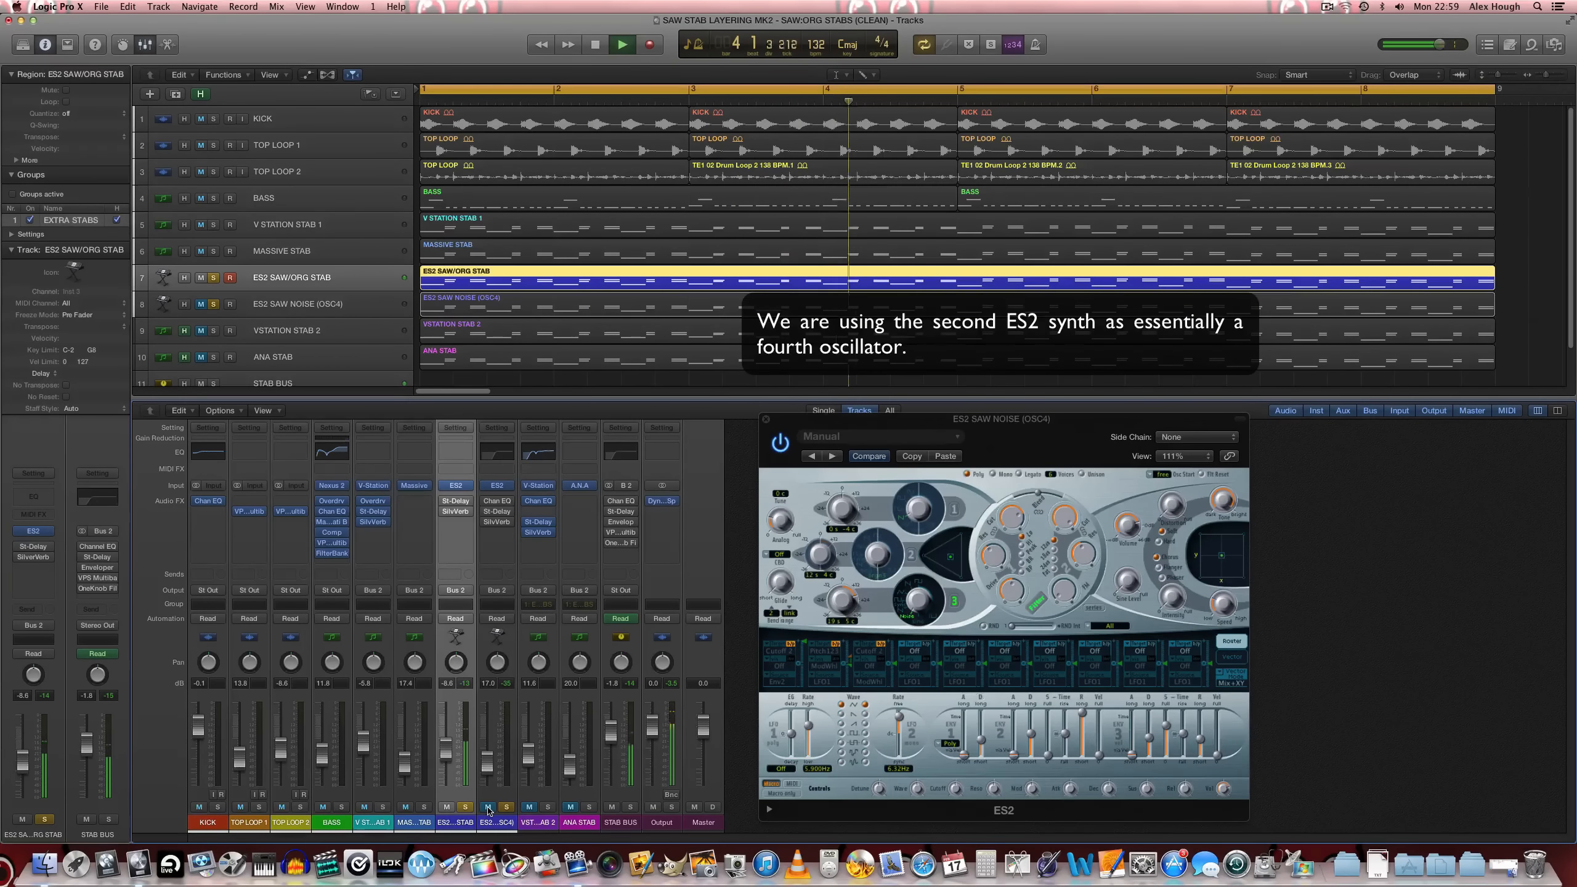
click(487, 807)
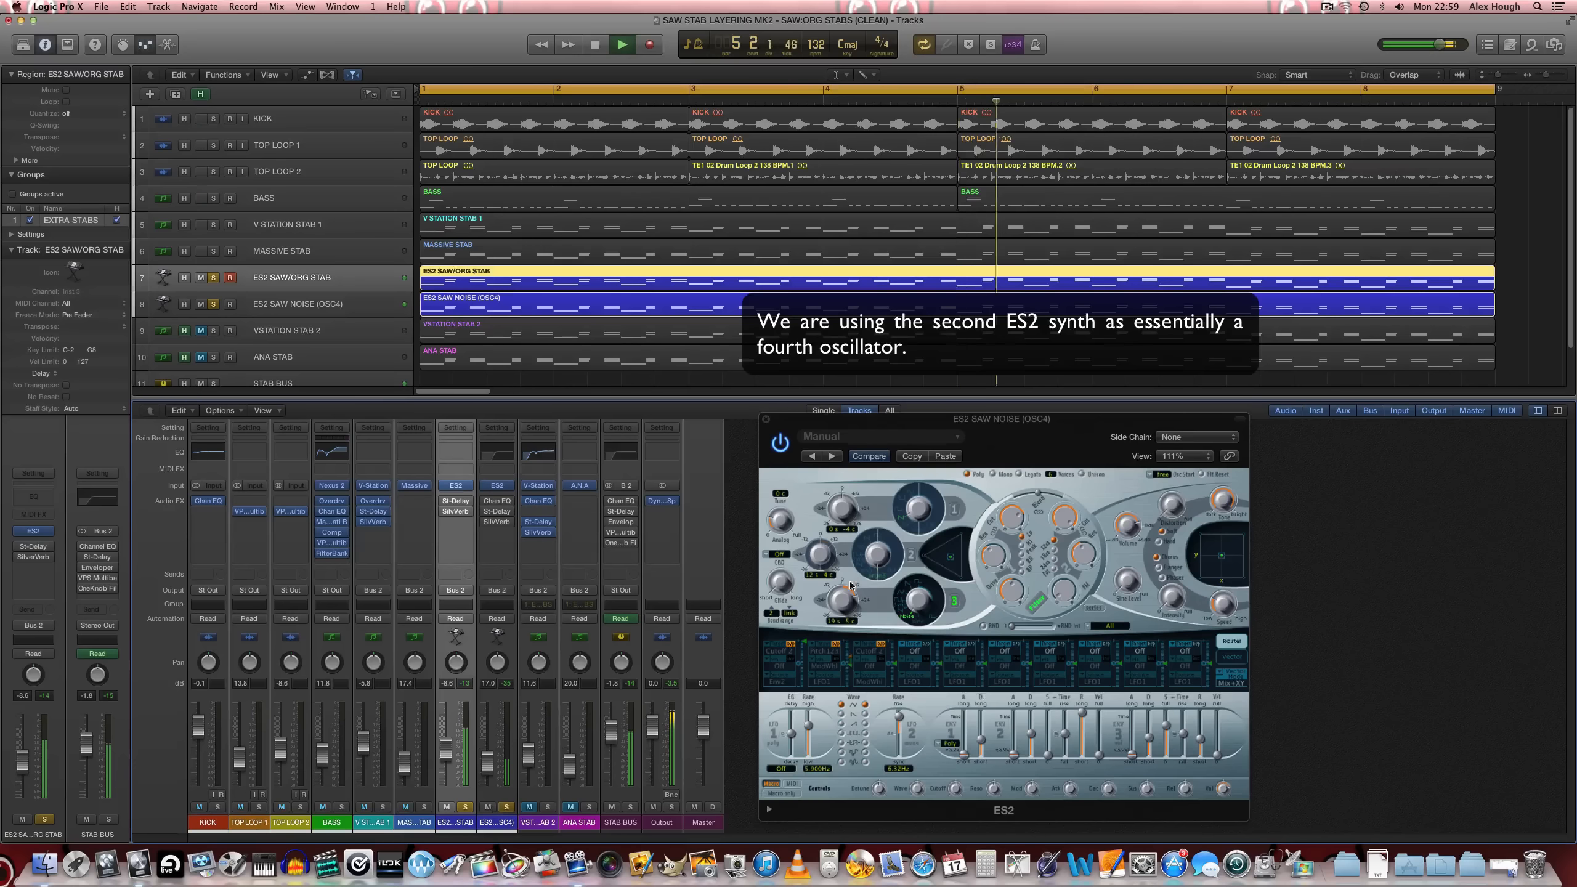
Fine-tune the noise layer's filter cutoff and lower its volume to about -18 dB, comparing it muted and unmuted
click(1012, 512)
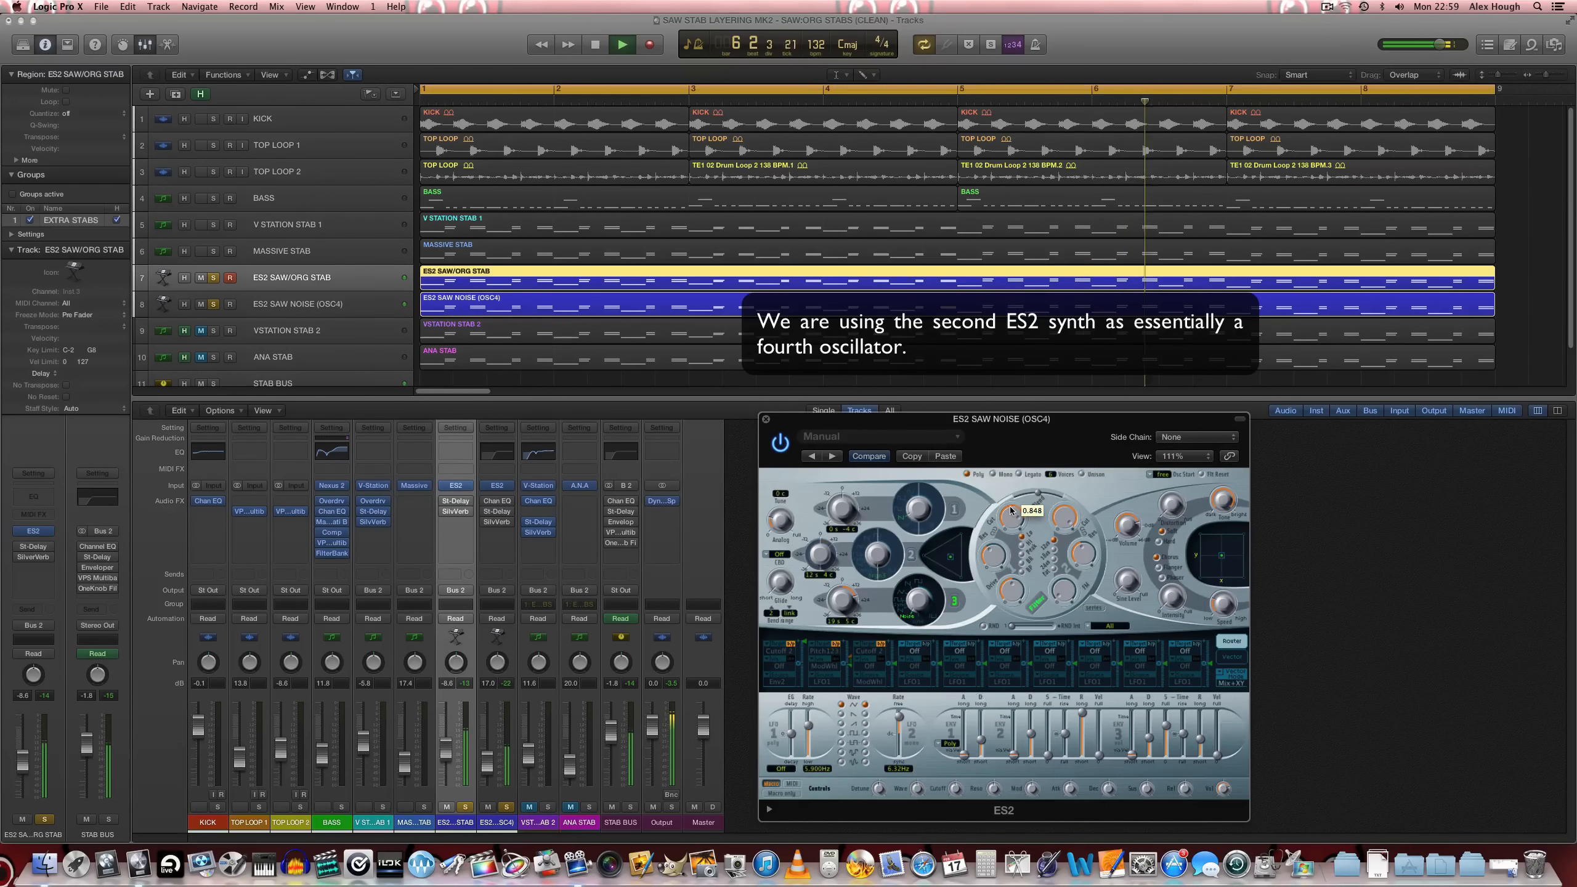
drag(1010, 511, 1008, 513)
click(488, 768)
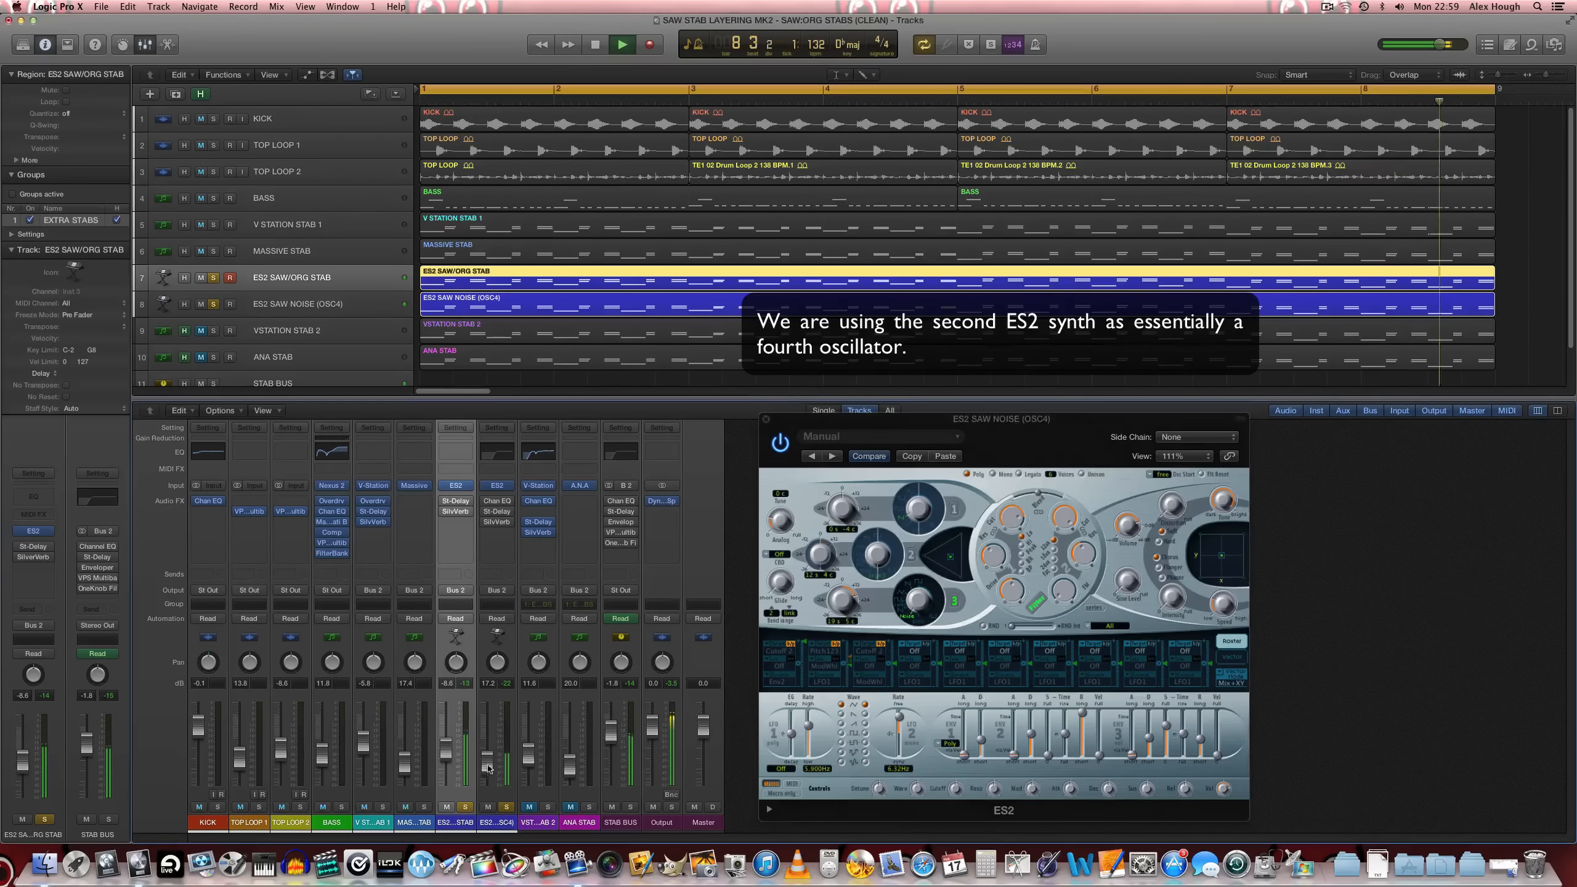
click(487, 806)
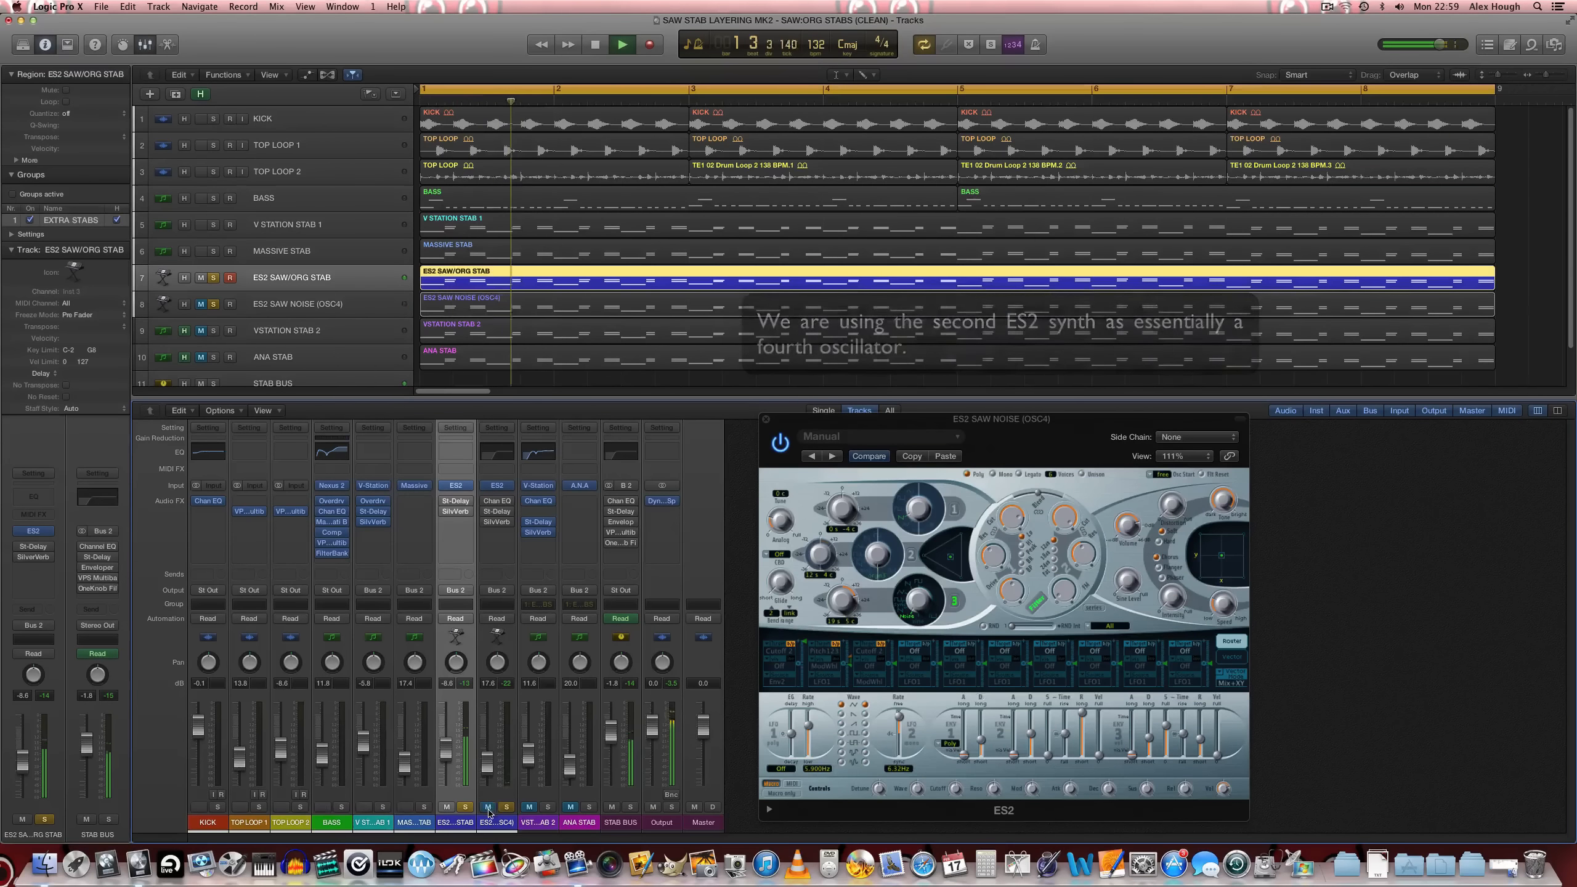
click(488, 806)
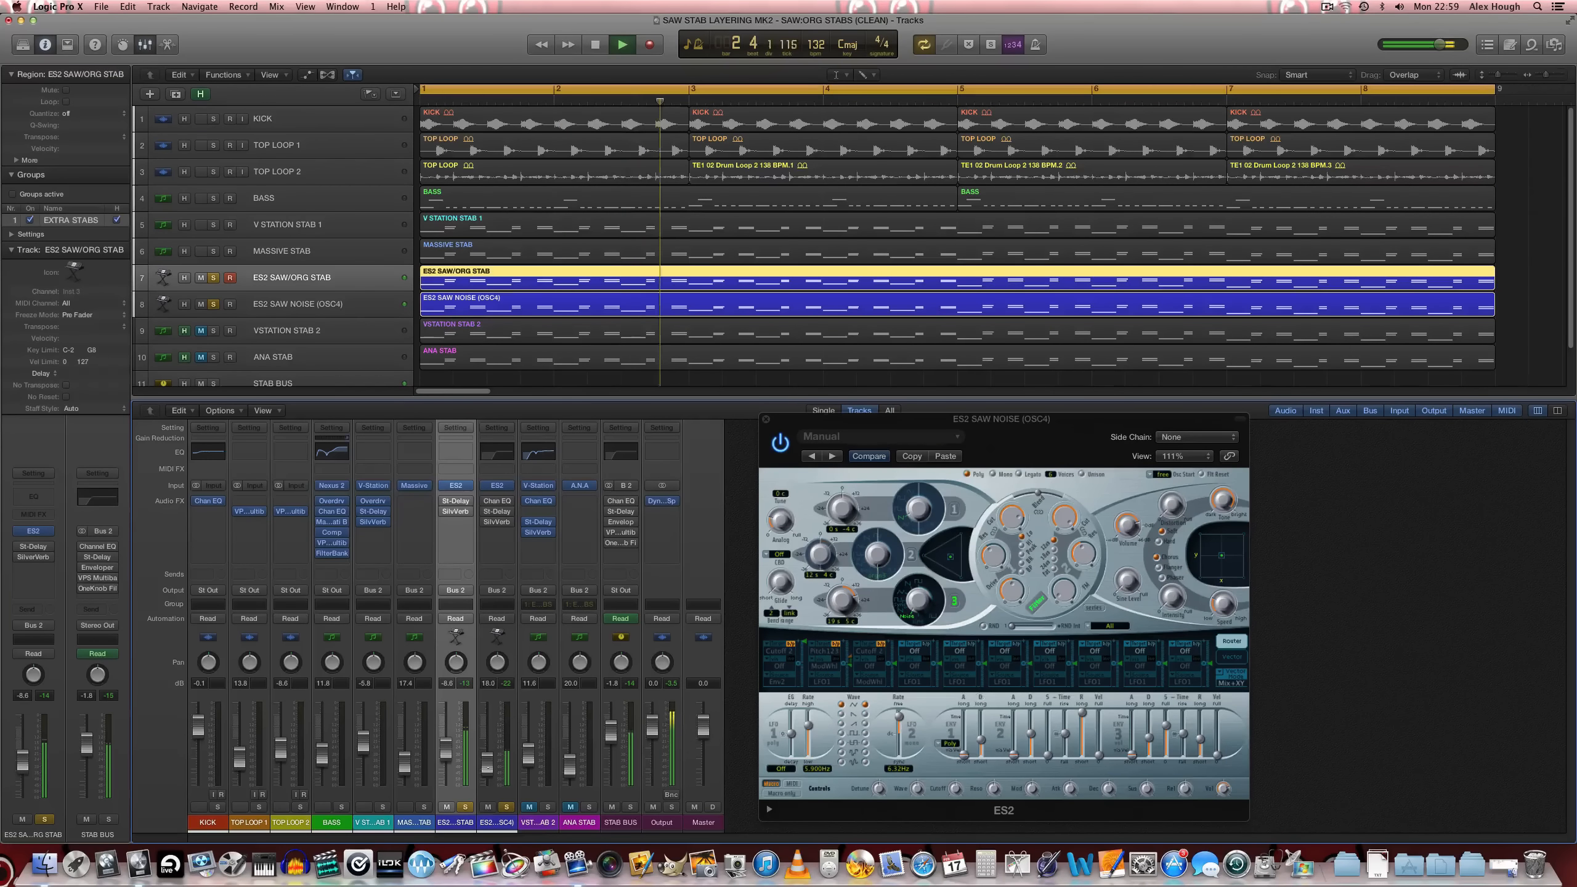
key(space)
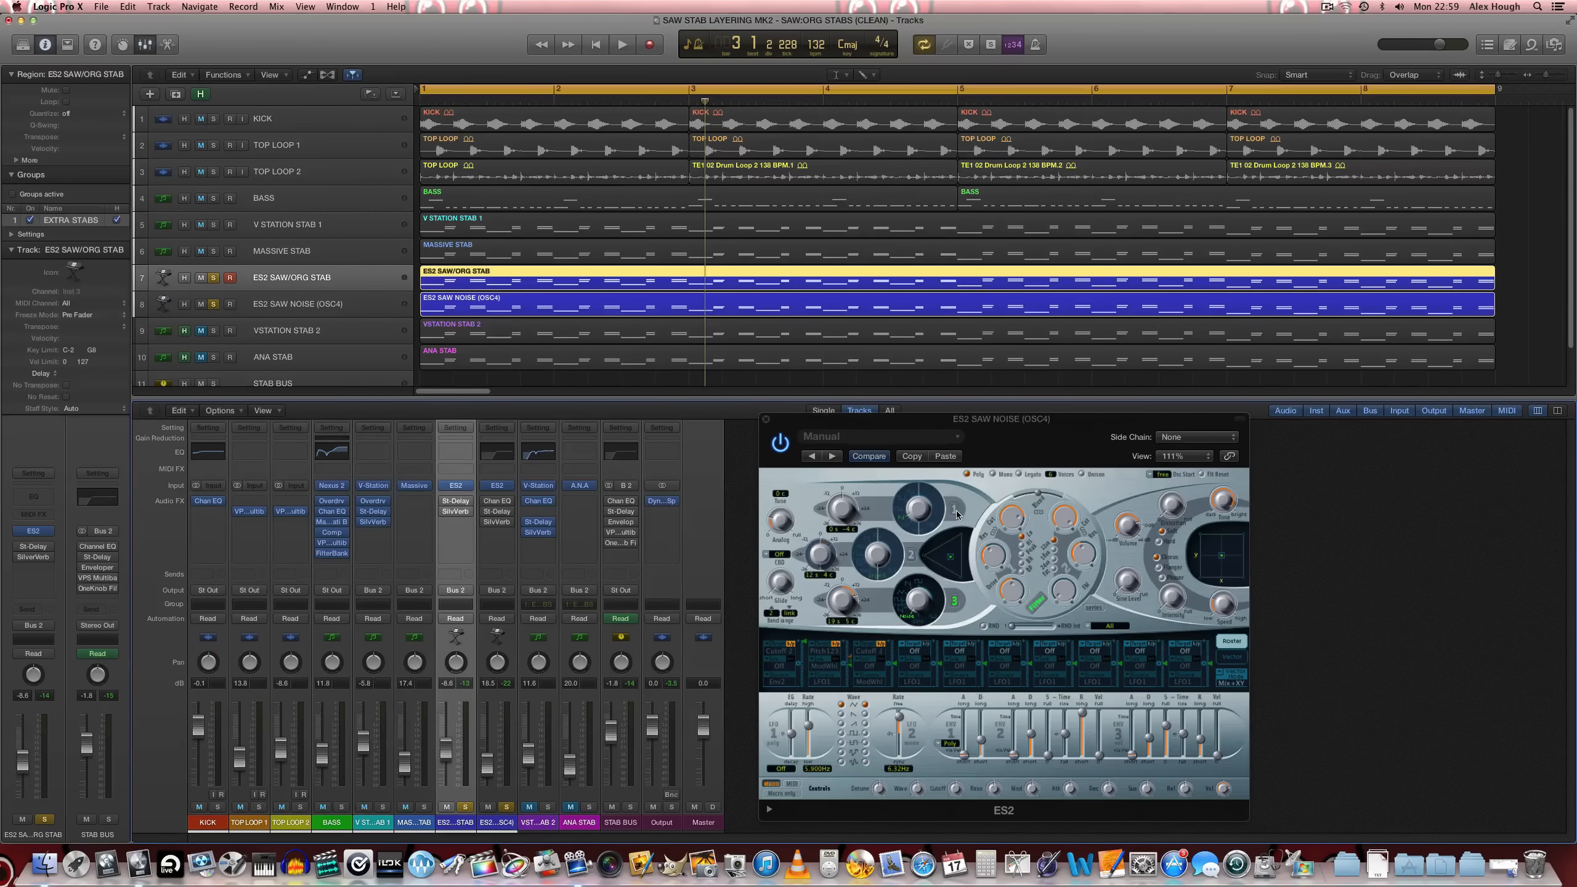
Select both ES2 channels together and solo them with MASSIVE STAB and V STATION STAB 1, with the ES2 plug-in window closed
click(766, 420)
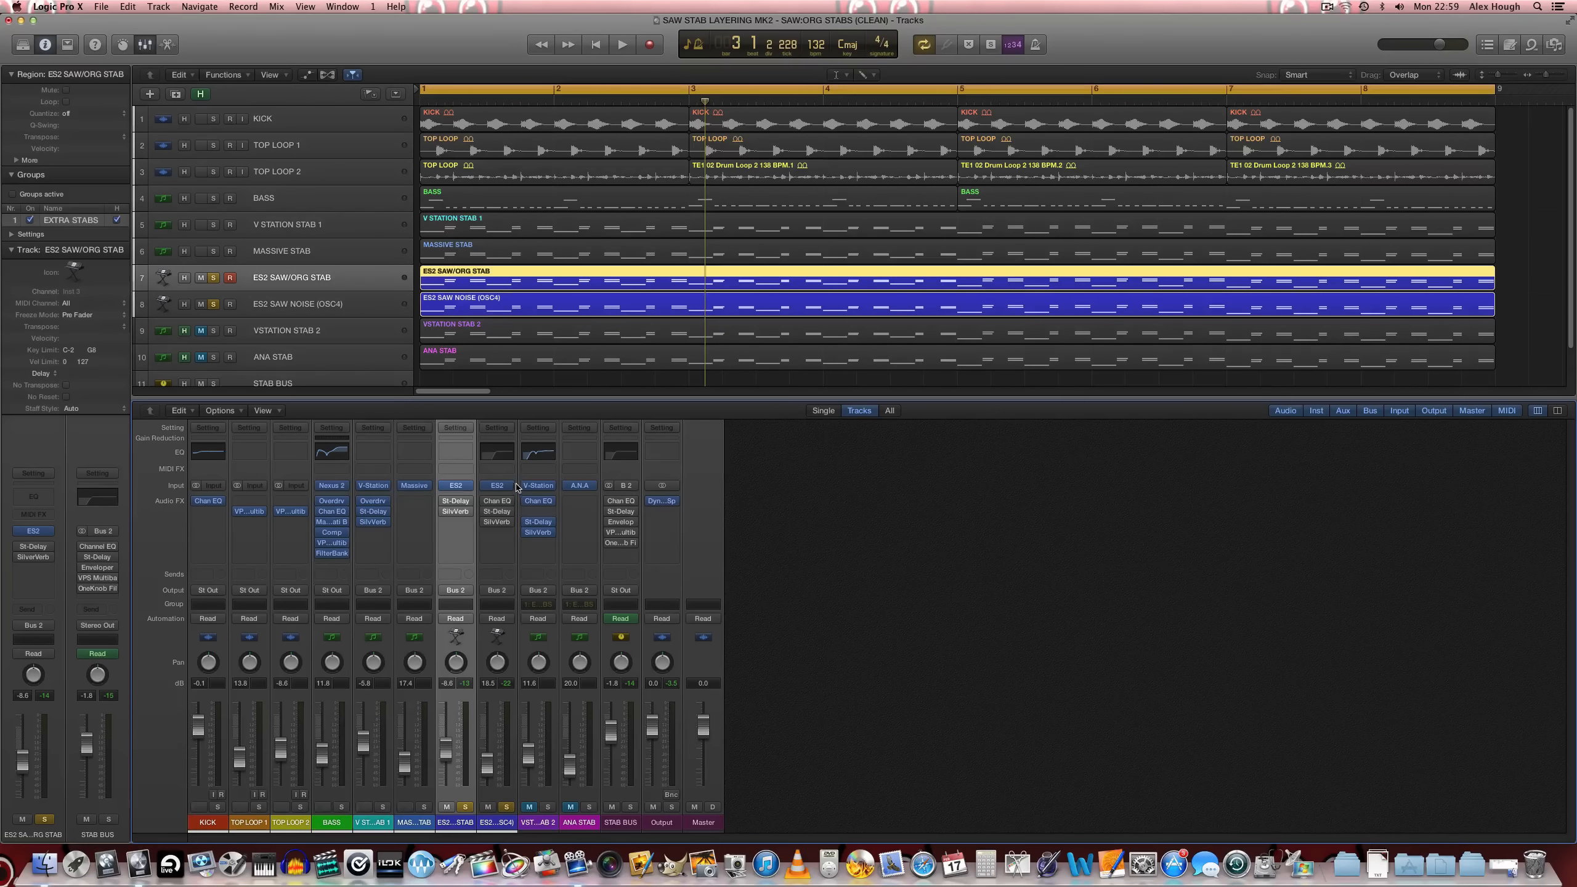
click(500, 822)
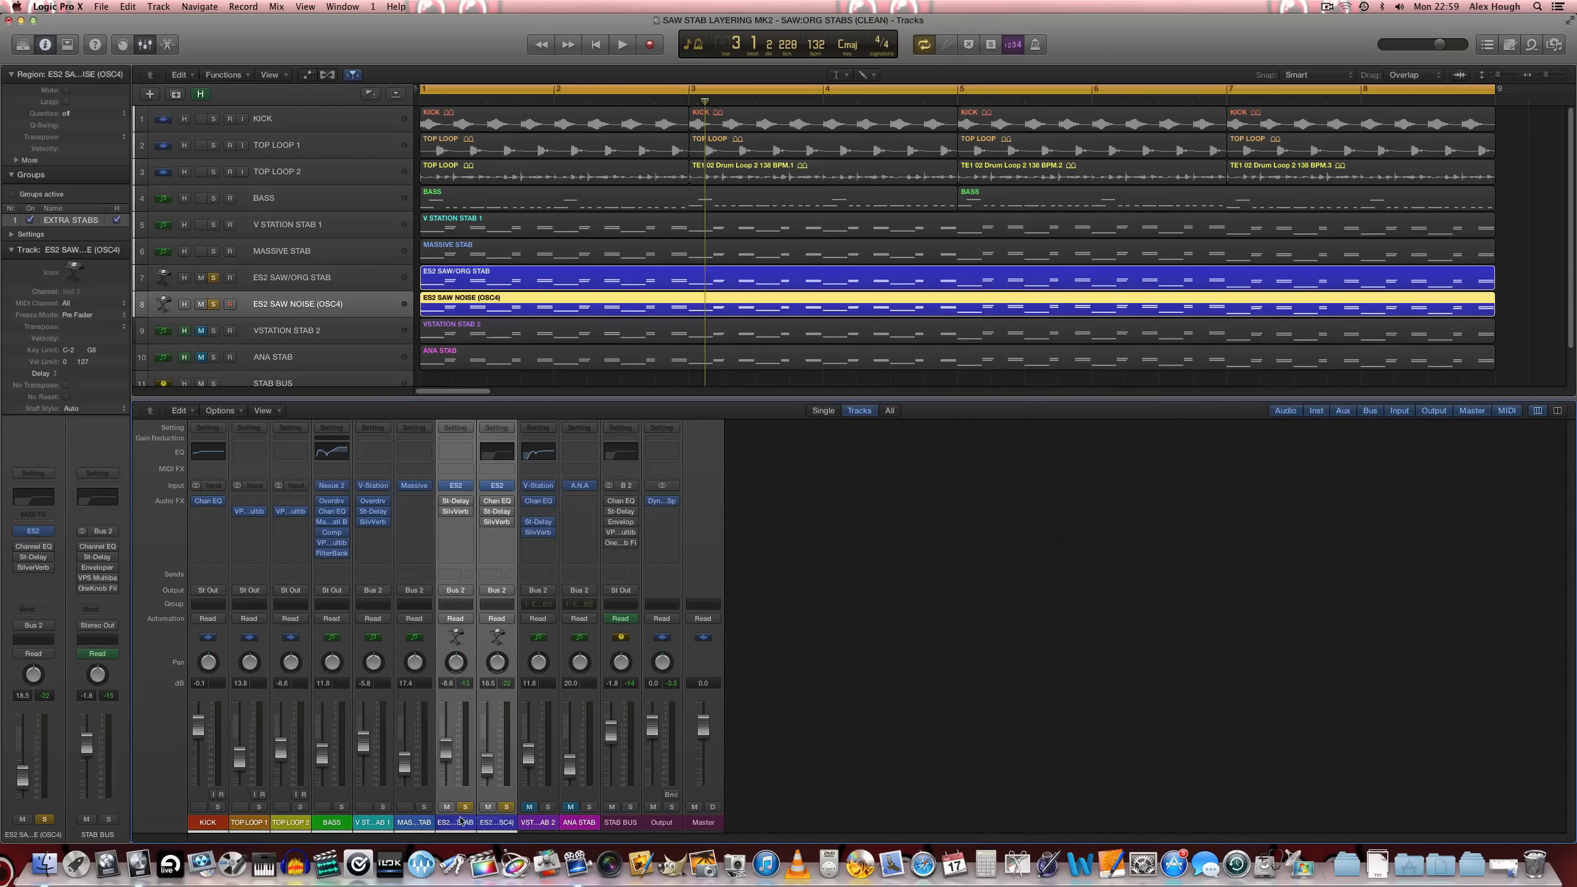
shift+click(459, 822)
click(423, 807)
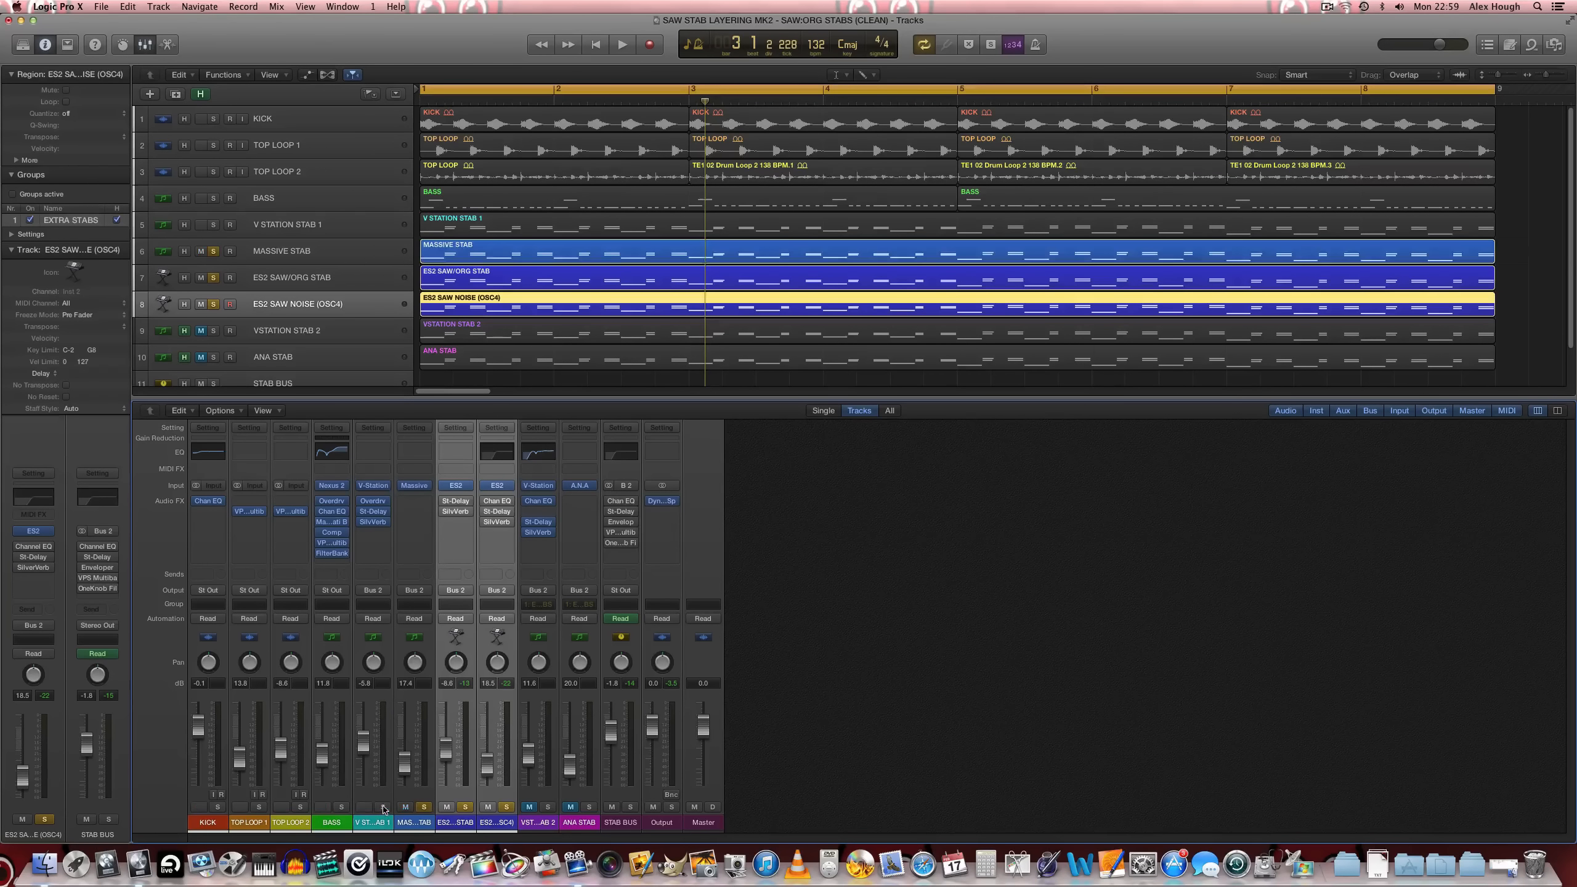
click(382, 807)
click(466, 807)
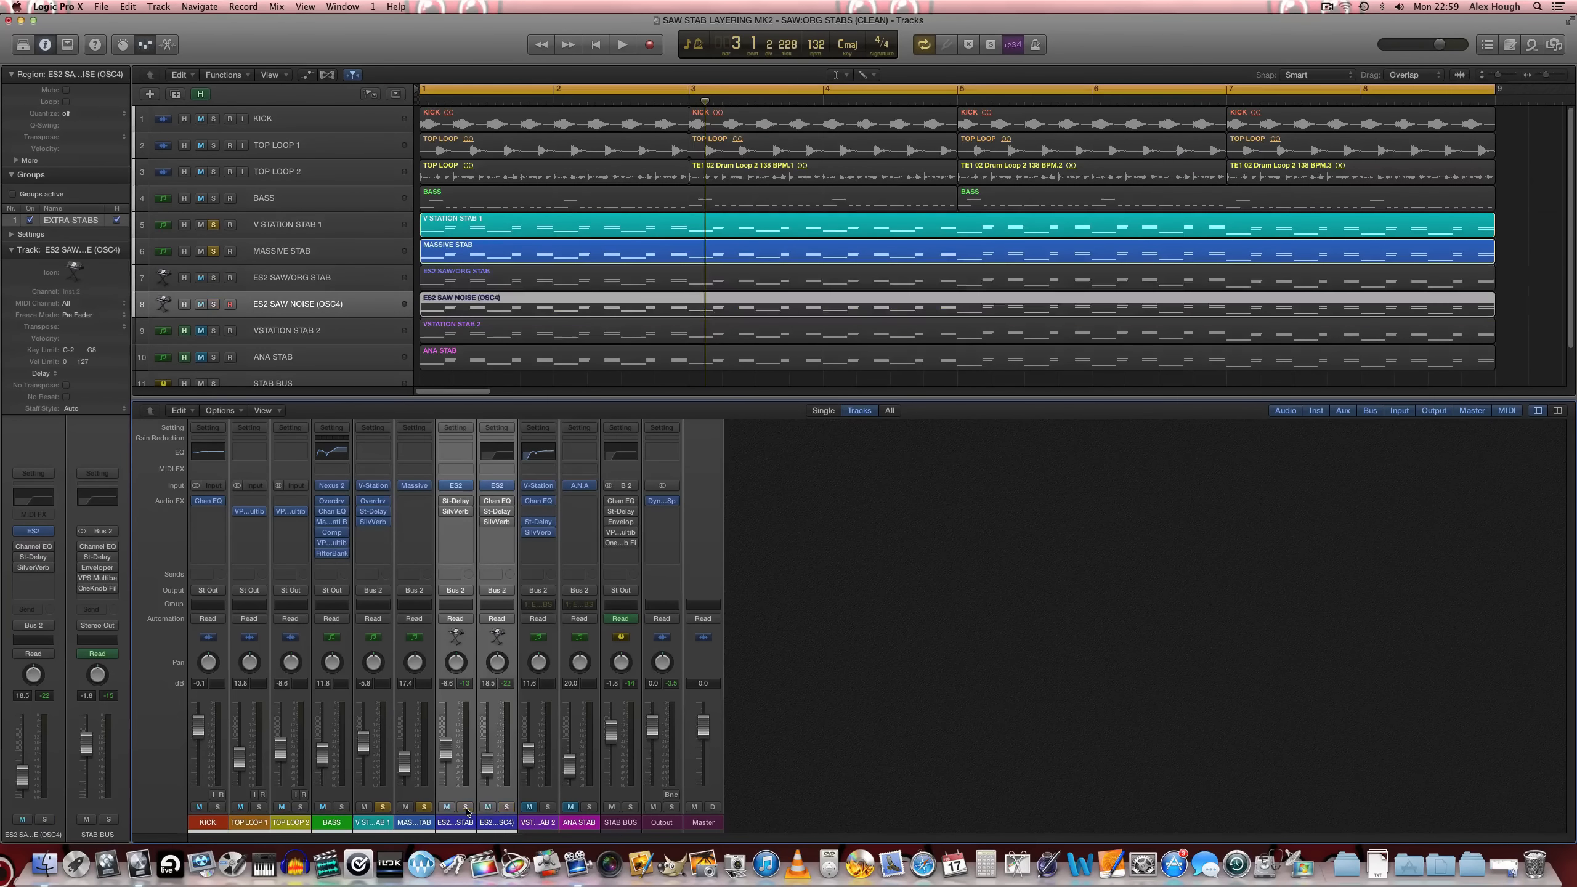
click(505, 807)
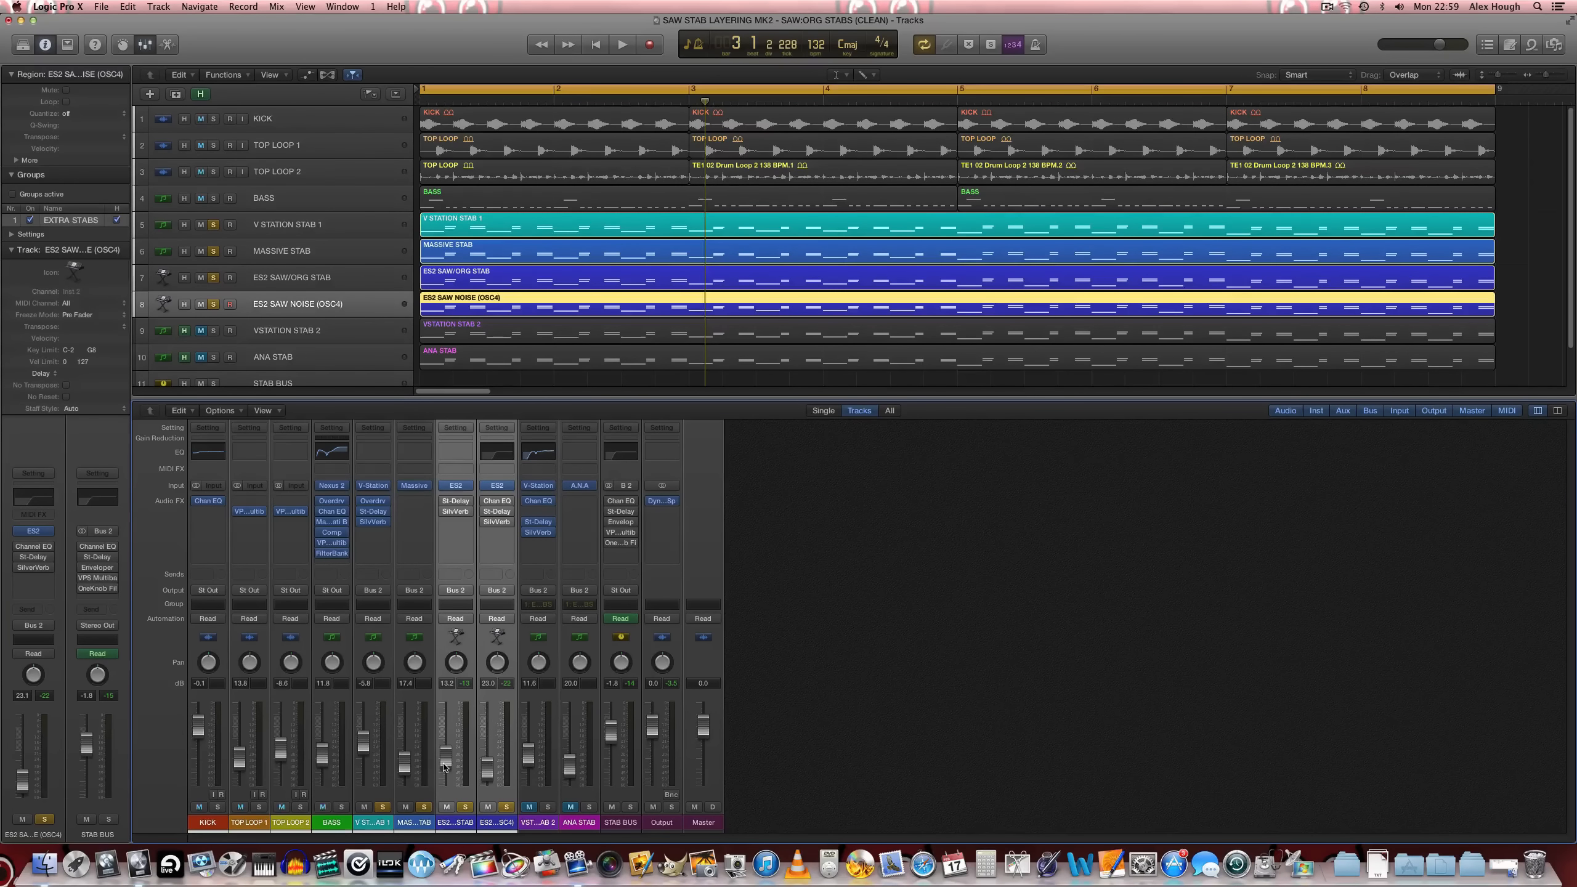
Play the four layers and raise both ES2 channels together to about -2.2 dB and -12.9 dB, comparing them muted and unmuted
key(space)
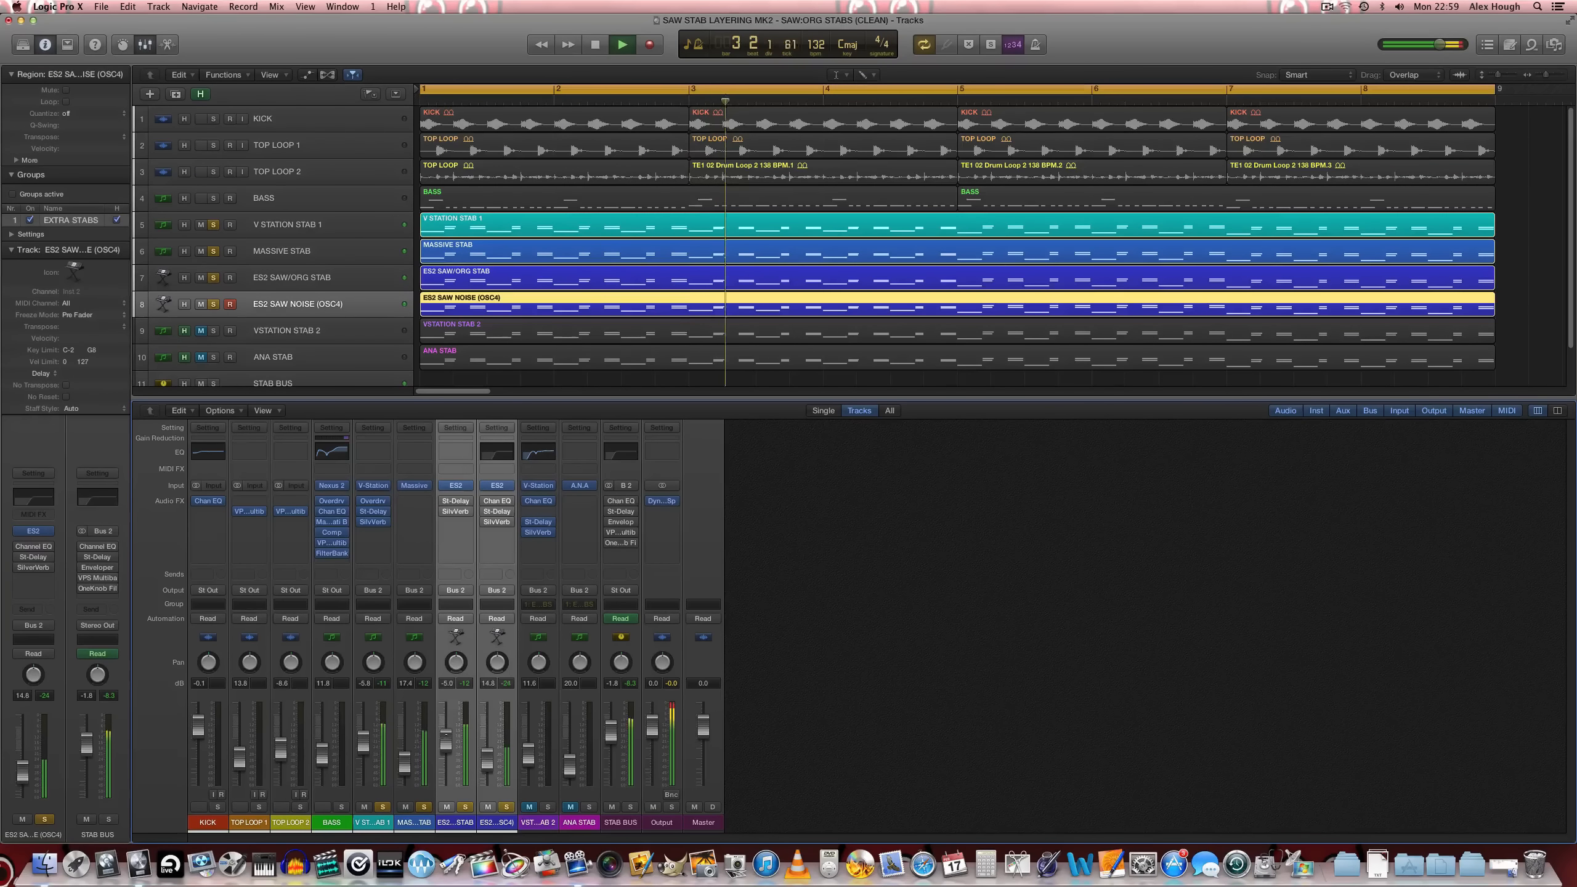
click(447, 806)
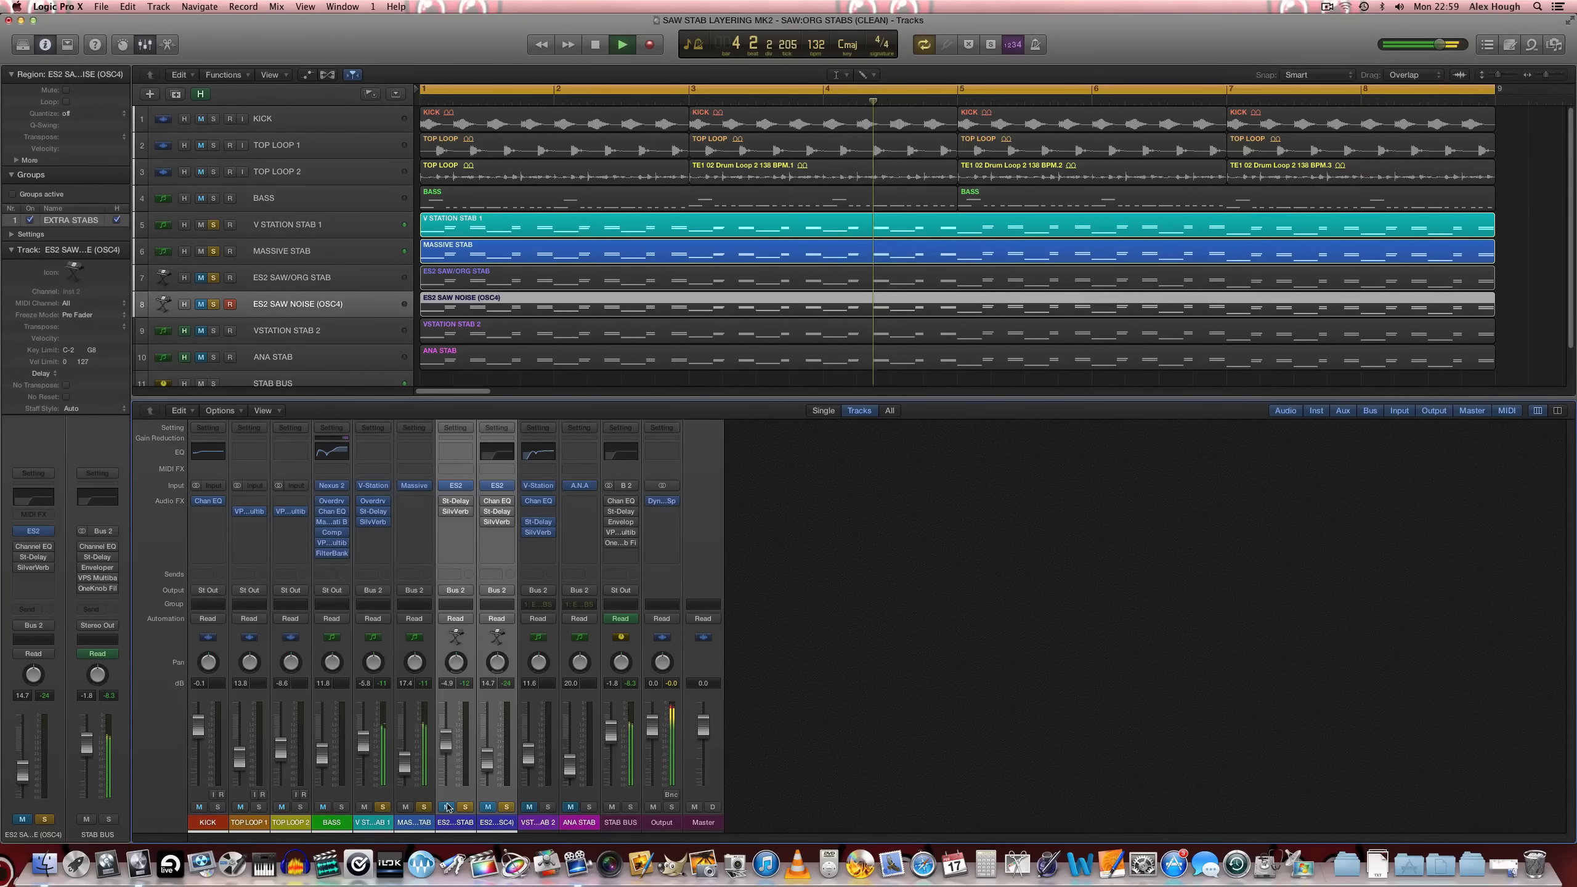
click(447, 807)
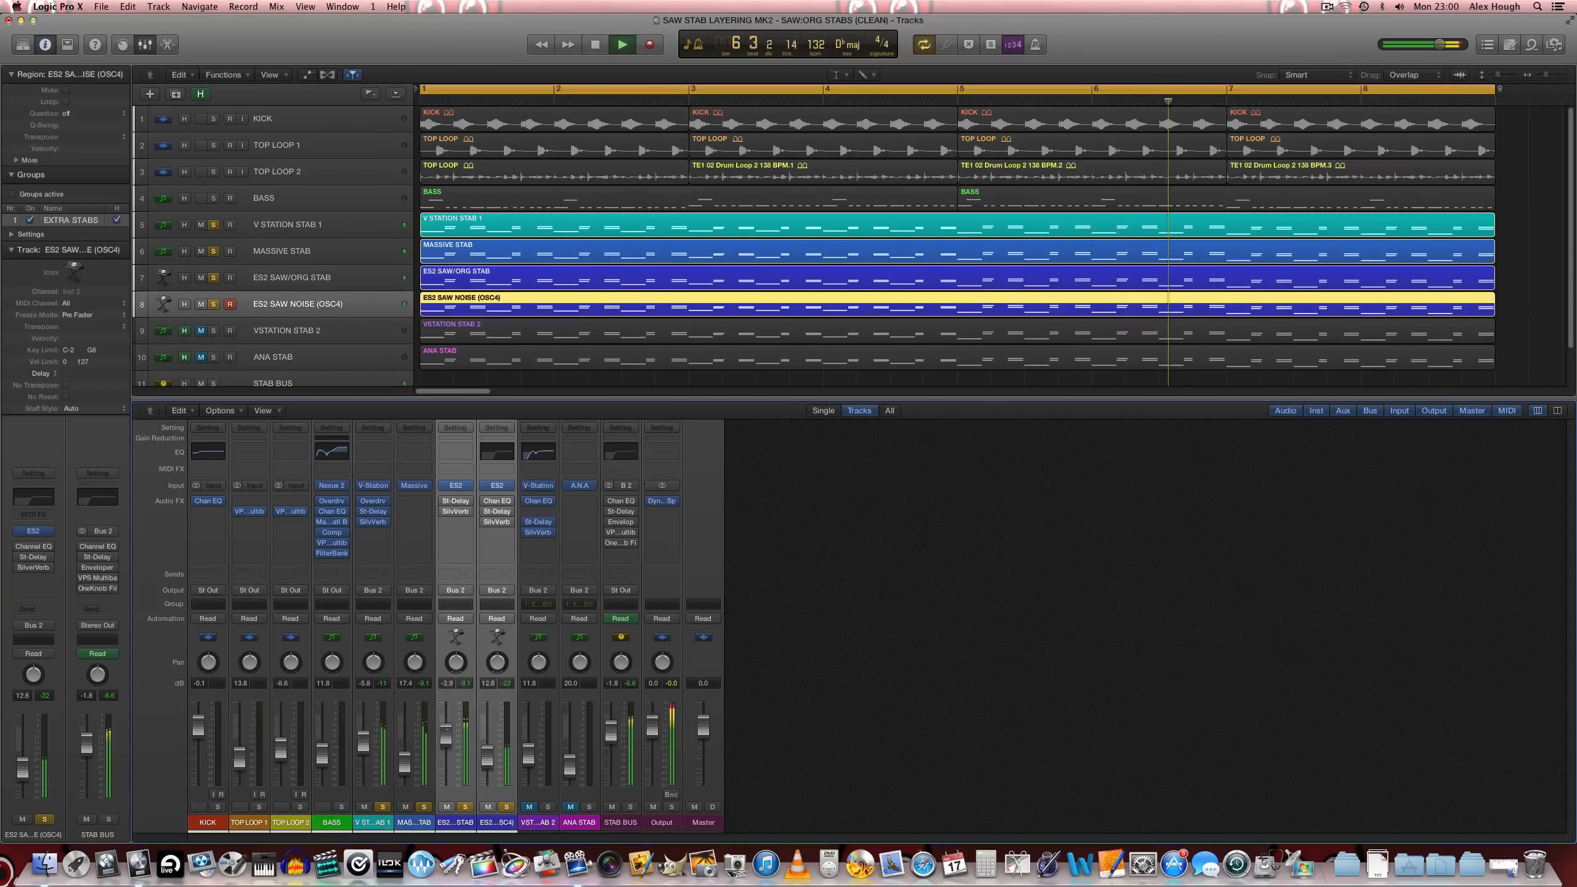
click(447, 806)
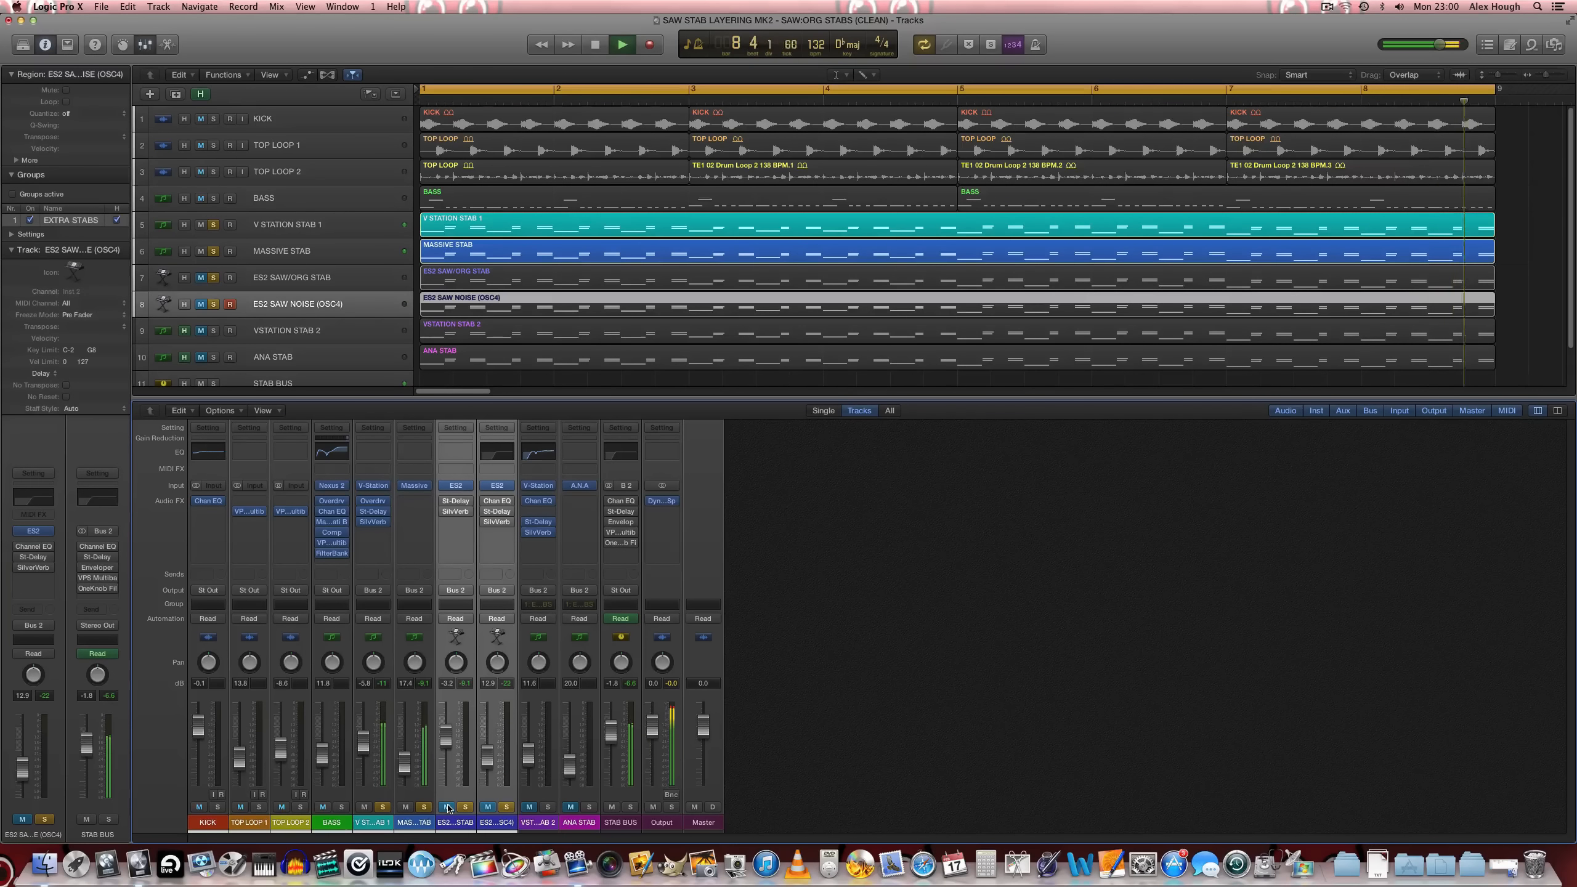
click(448, 806)
Unsolo MASSIVE STAB and V STATION STAB 1 and deselect the two ES2 channels
click(424, 806)
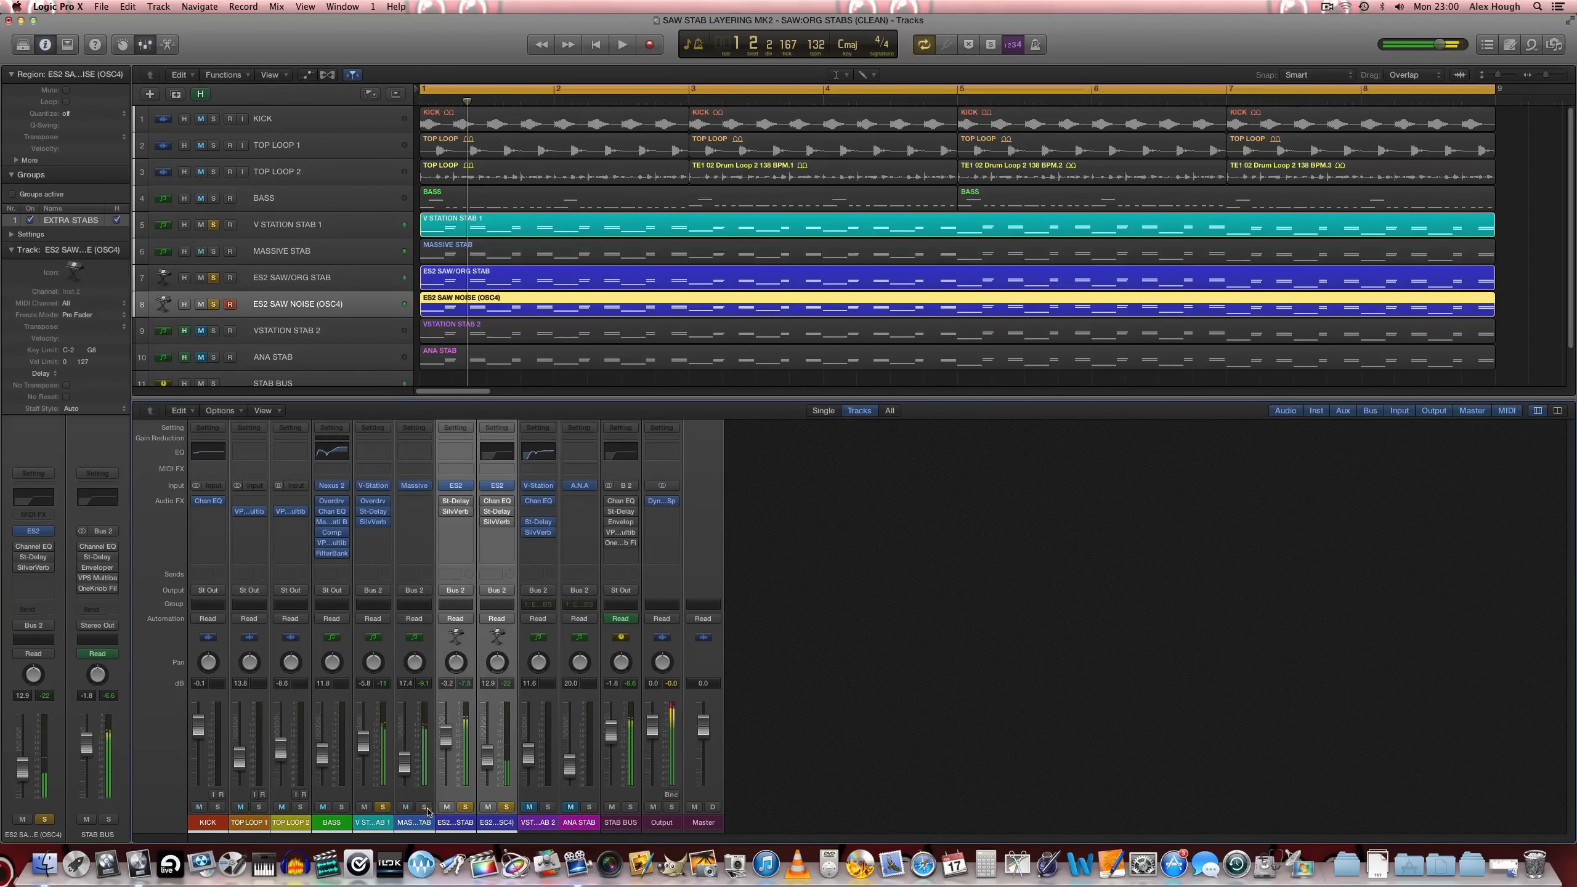
click(382, 806)
click(935, 683)
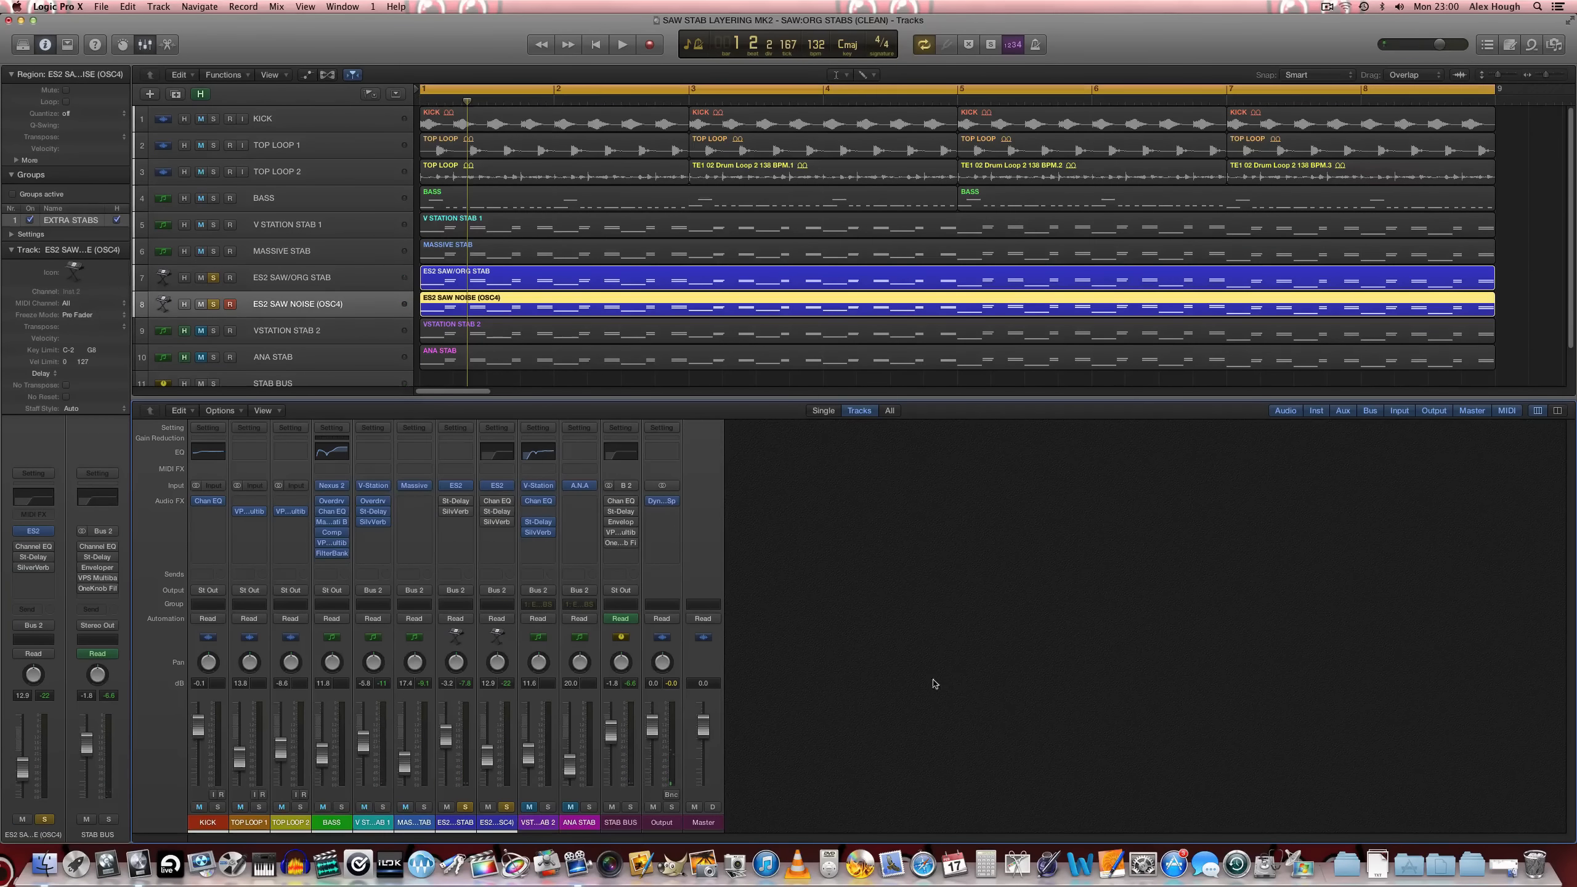
Enable the Stereo Delay and SilverVerb on ES2 SAW/ORG STAB, placing the reverb window clear of the delay window
click(457, 503)
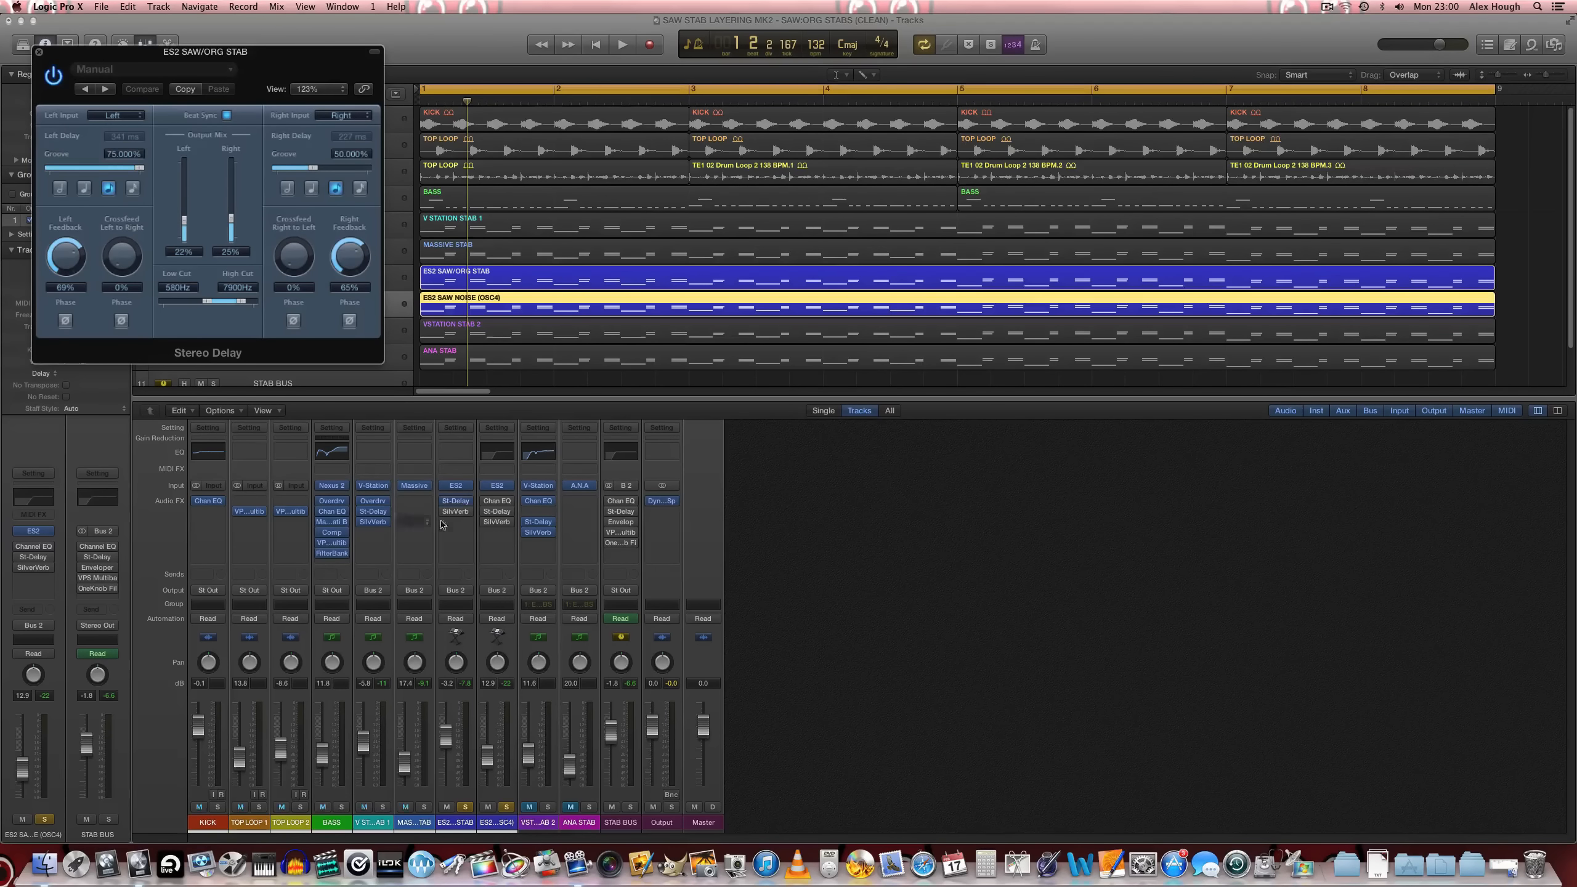
click(456, 513)
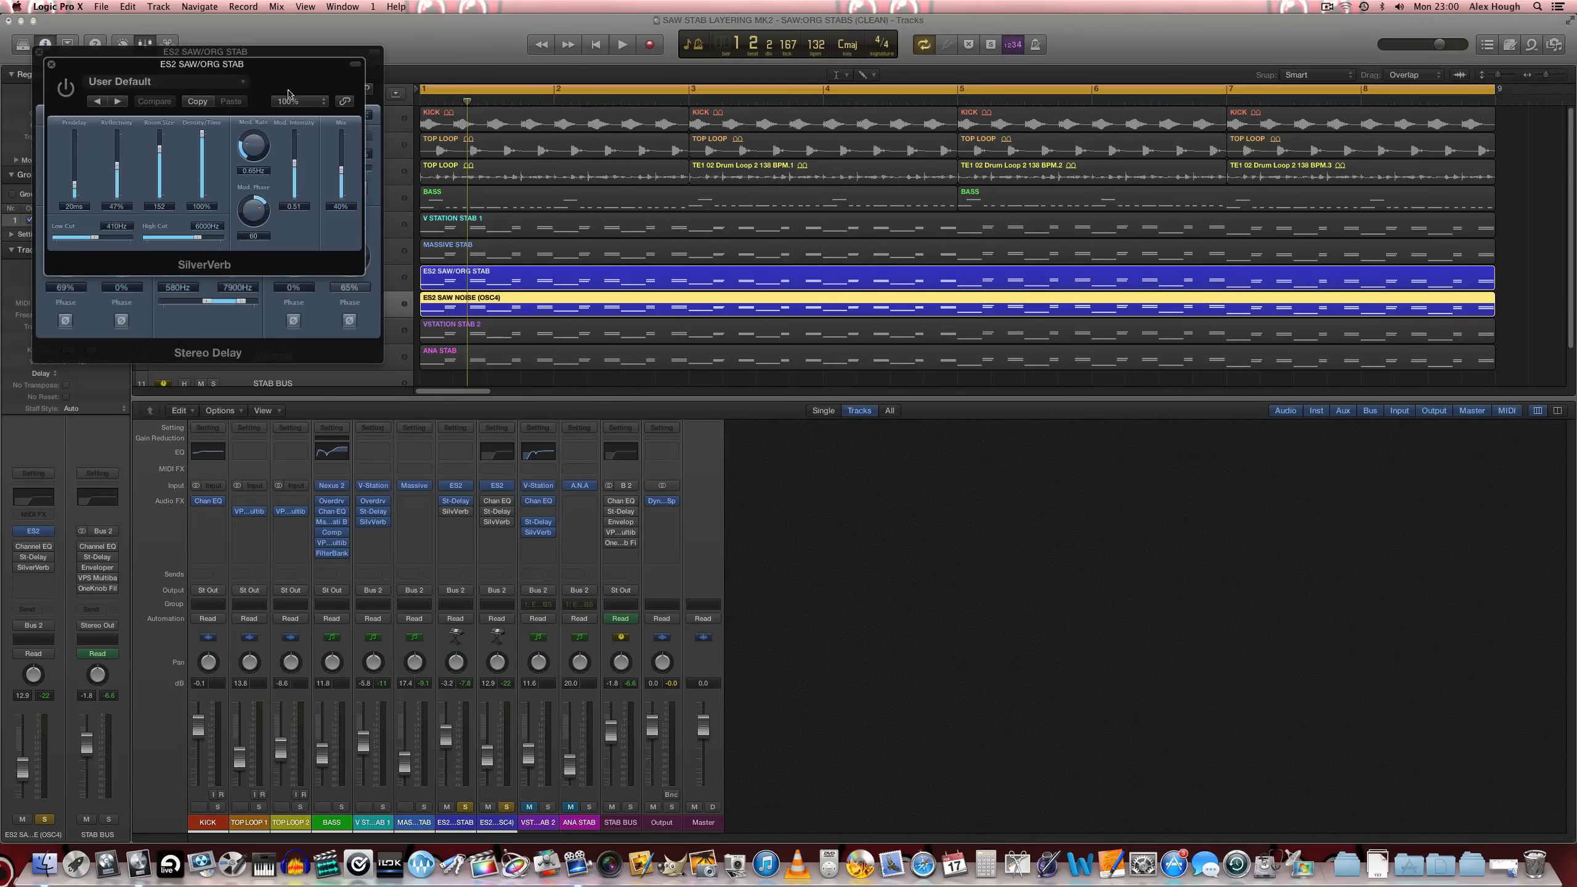
drag(104, 81, 751, 99)
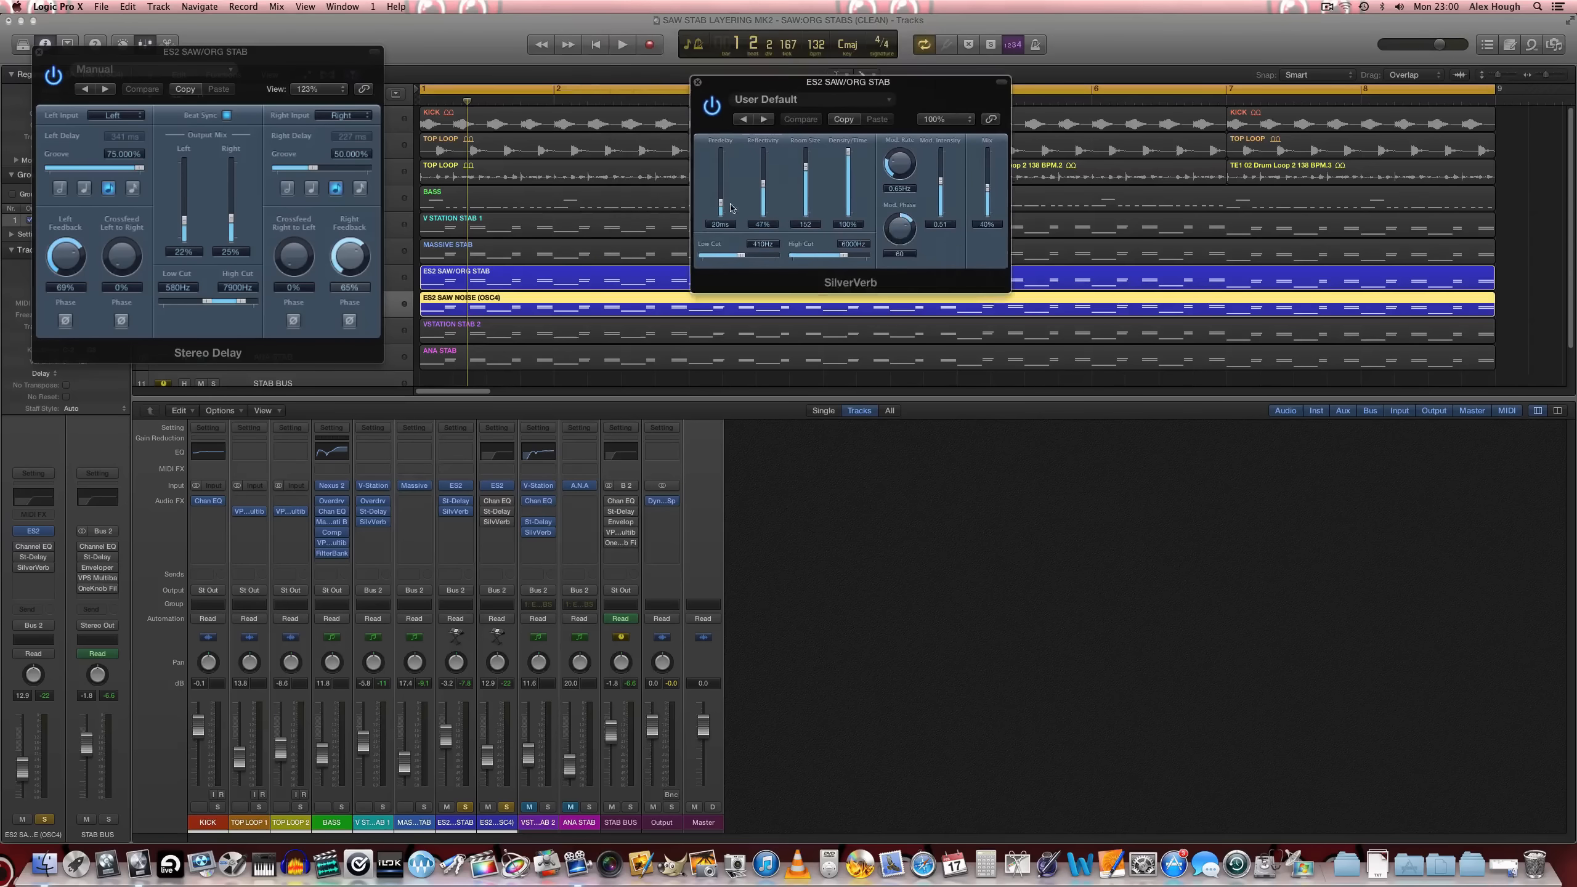
Copy the Stereo Delay settings from V STATION STAB 1 into the Stereo Delay on ES2 SAW/ORG STAB
click(377, 513)
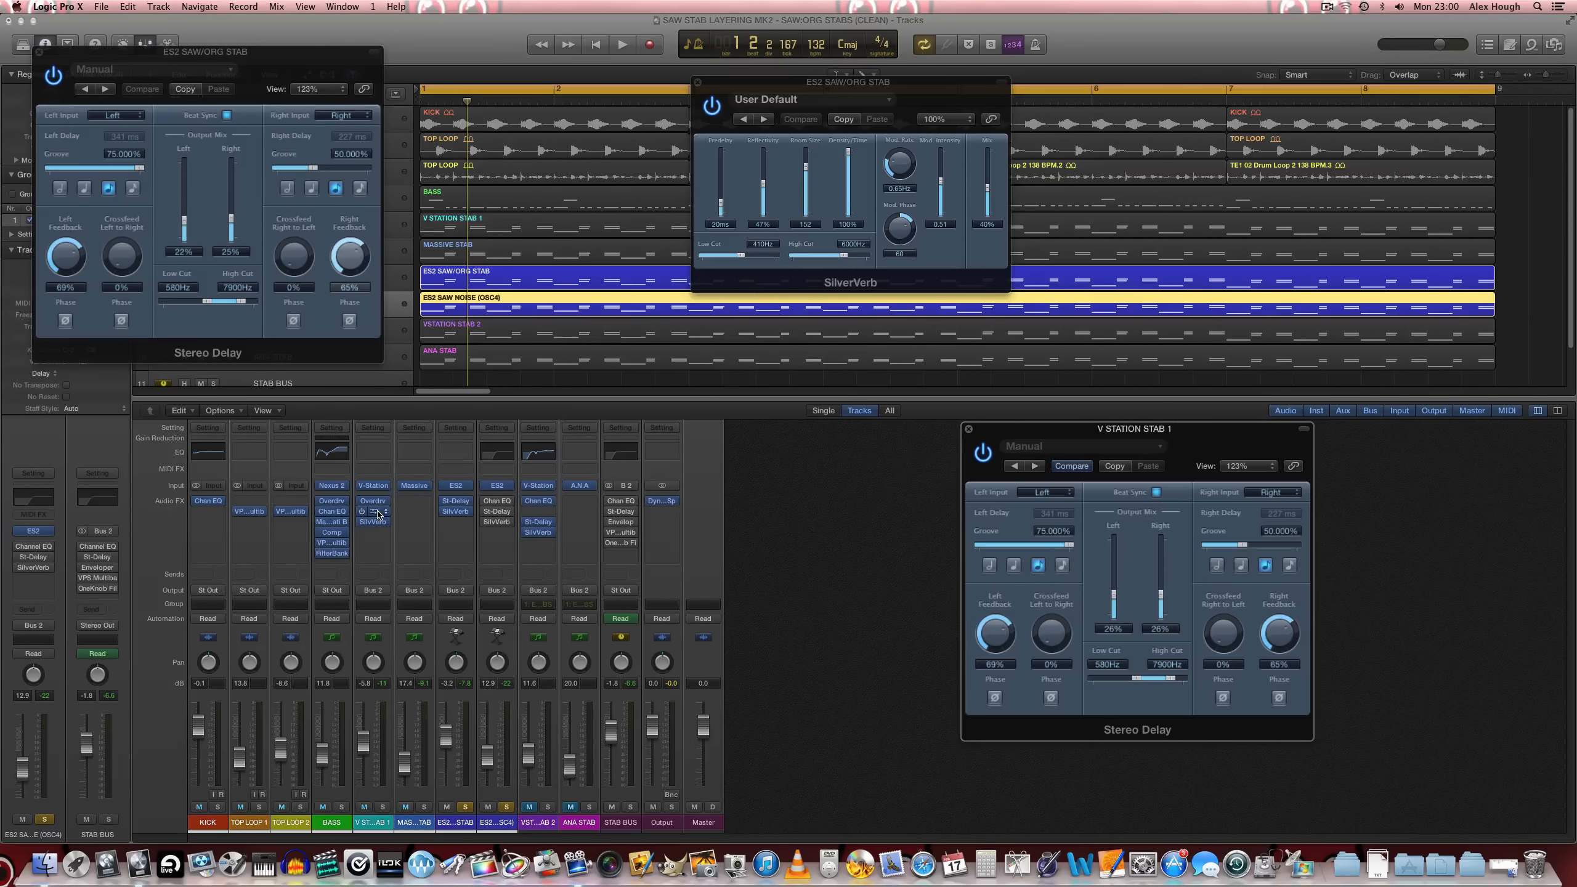
click(1114, 466)
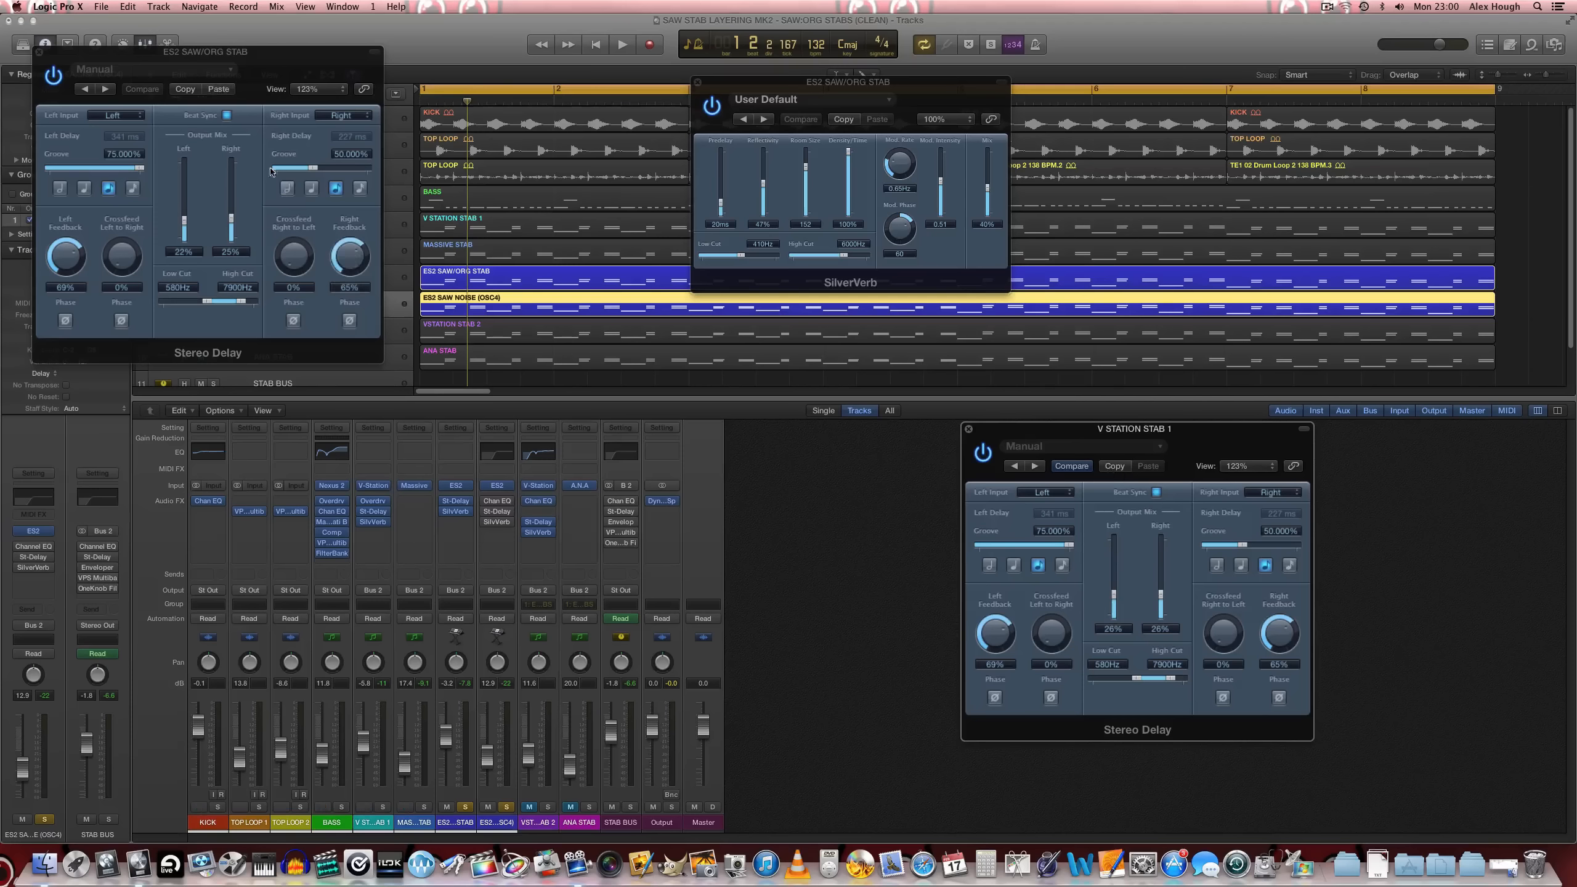
click(218, 88)
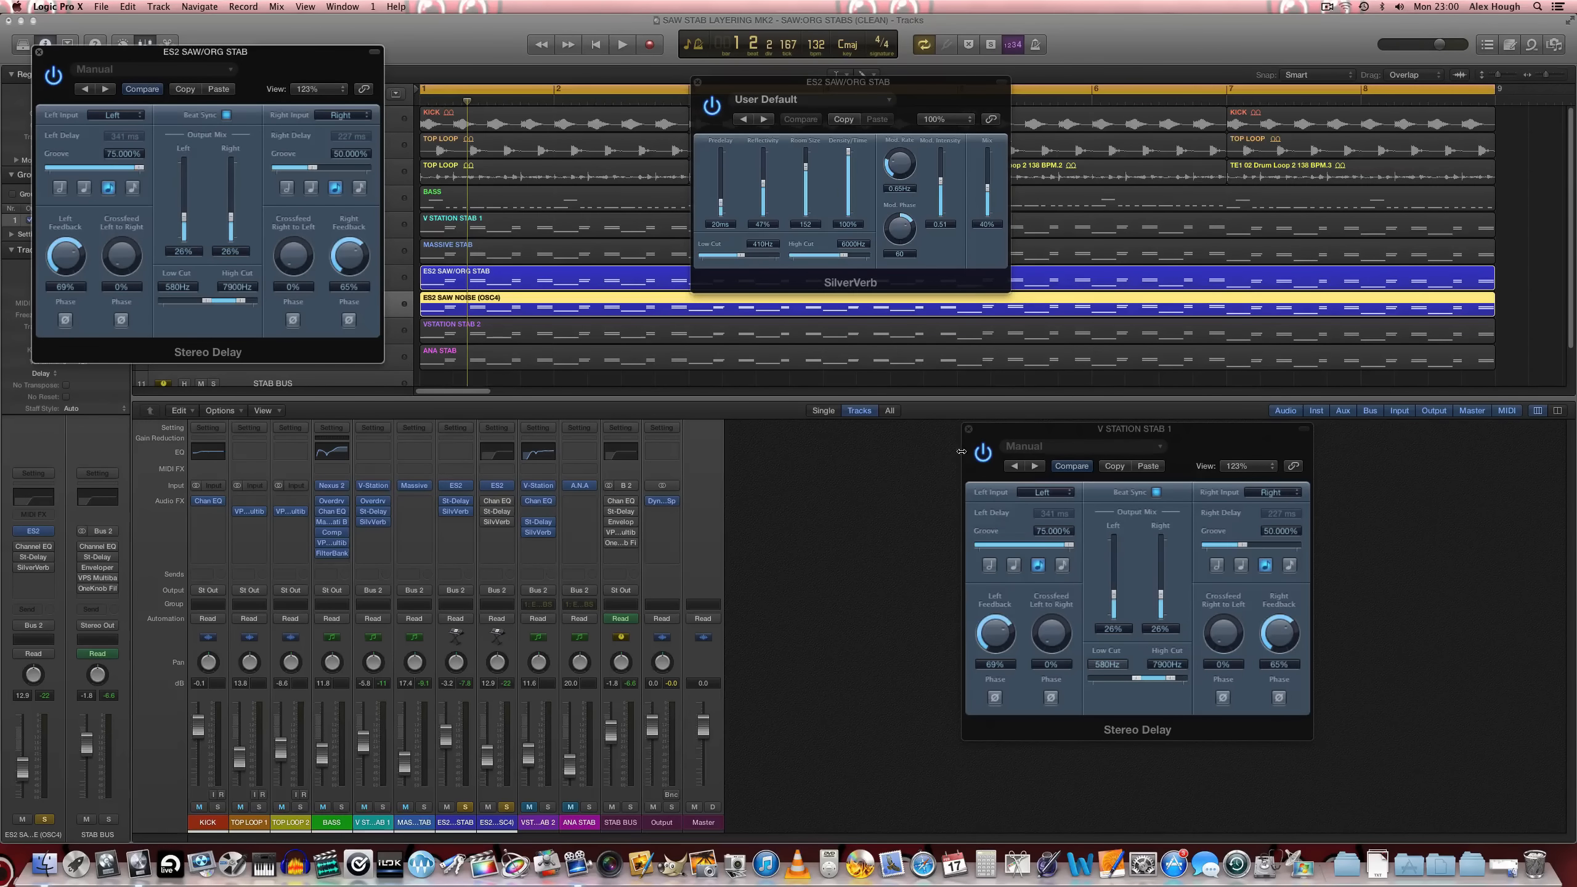
click(969, 429)
click(456, 501)
Play the ES2 layers, paste the same delay settings into the Stereo Delay on ES2 SAW NOISE (OSC4), and enable that delay
key(space)
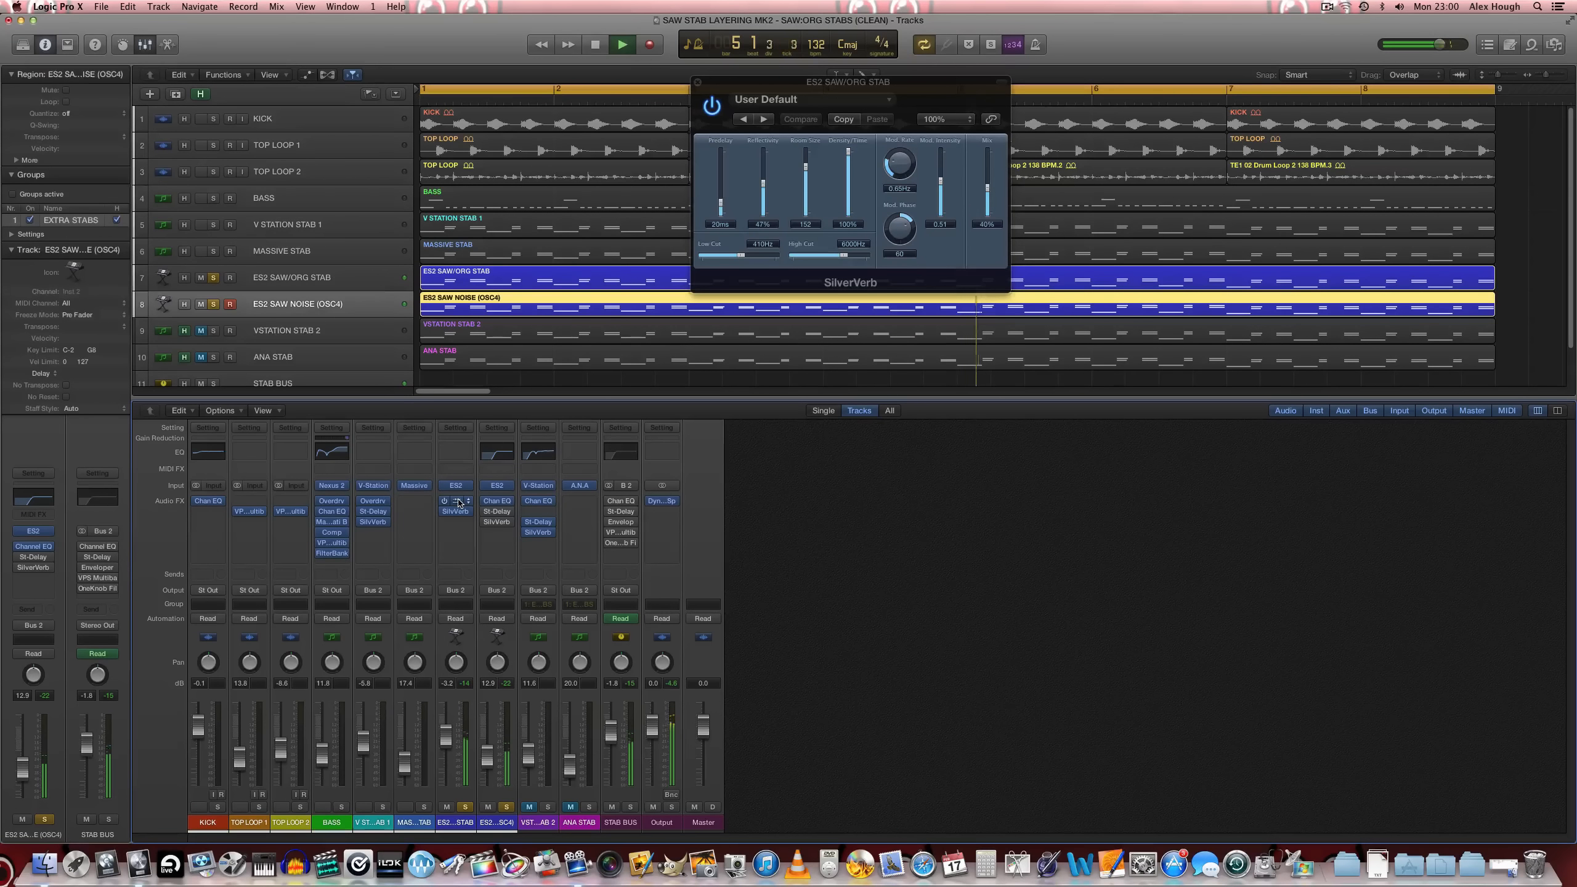
click(456, 501)
drag(348, 267, 348, 278)
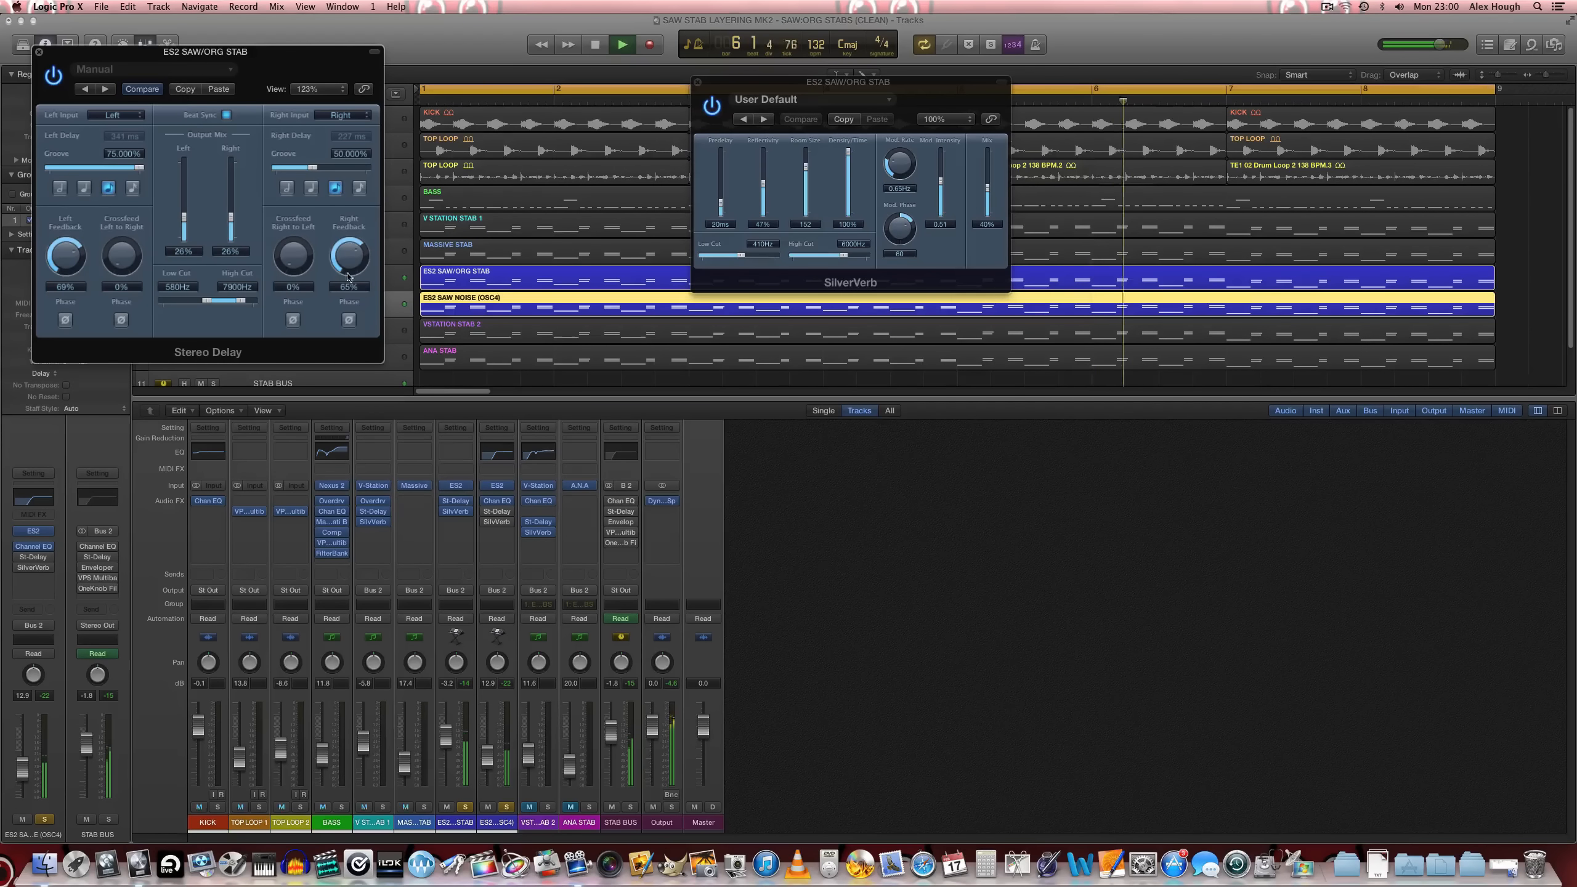
click(497, 511)
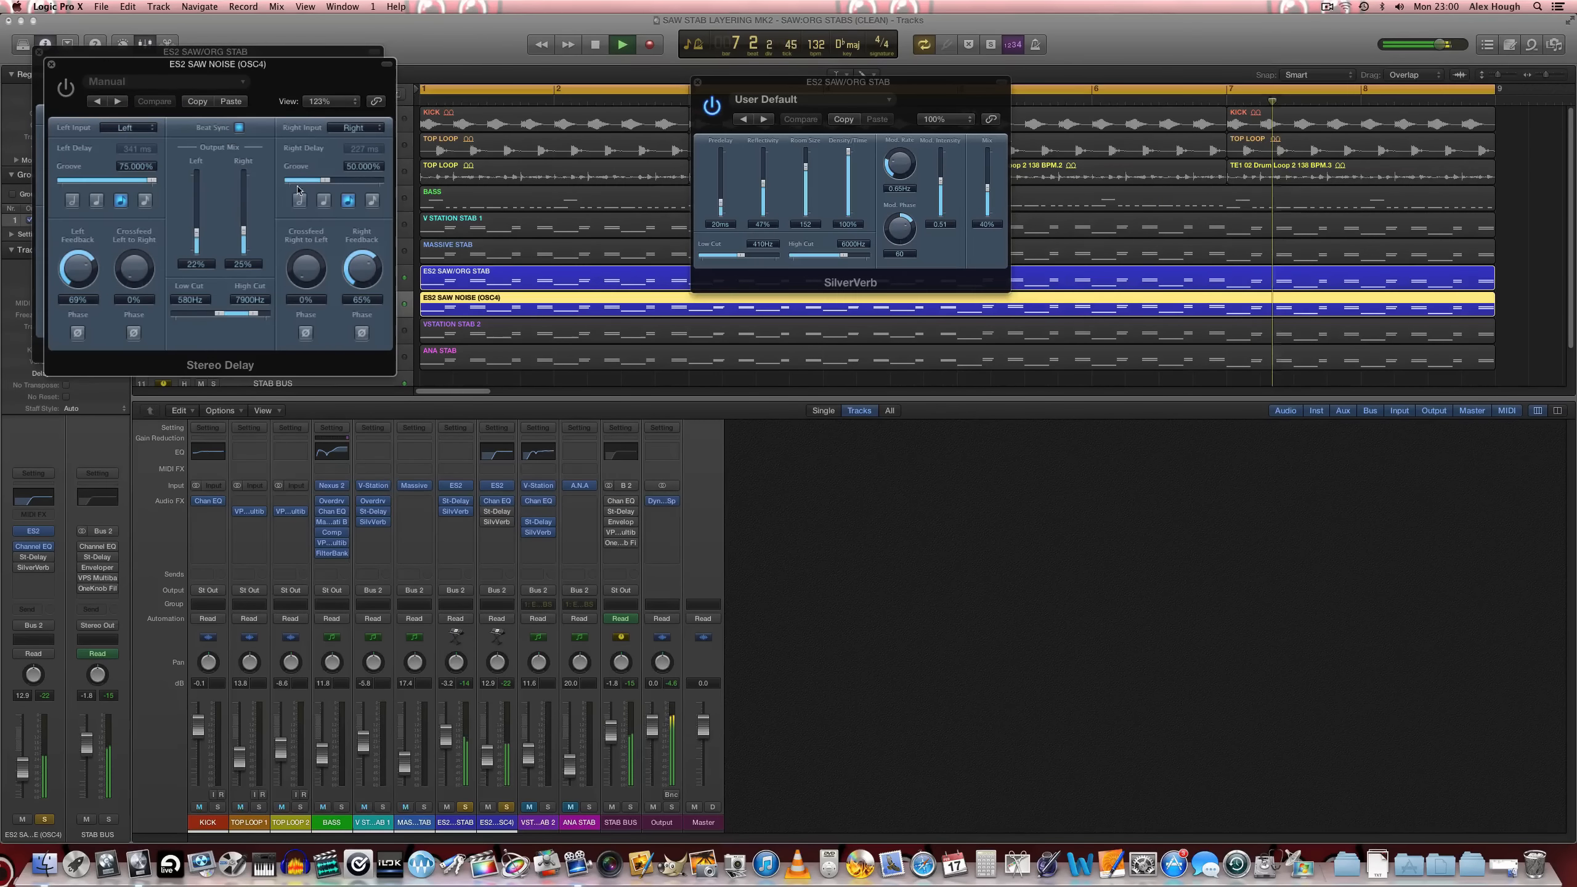
click(231, 102)
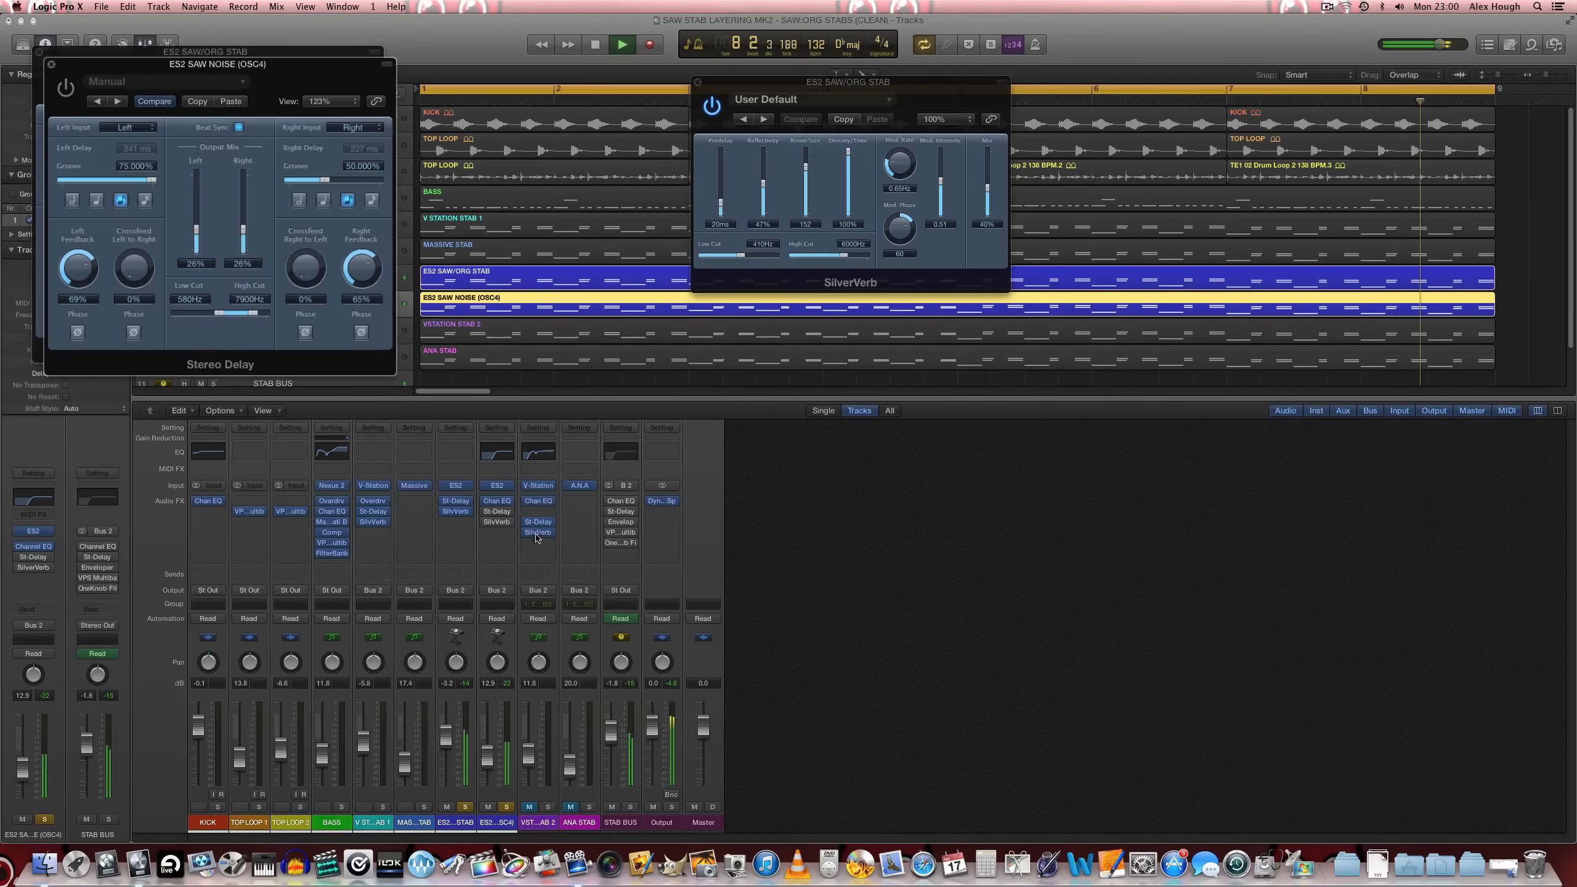
Enable the SilverVerb on ES2 SAW NOISE (OSC4) and close all open effect windows
click(499, 523)
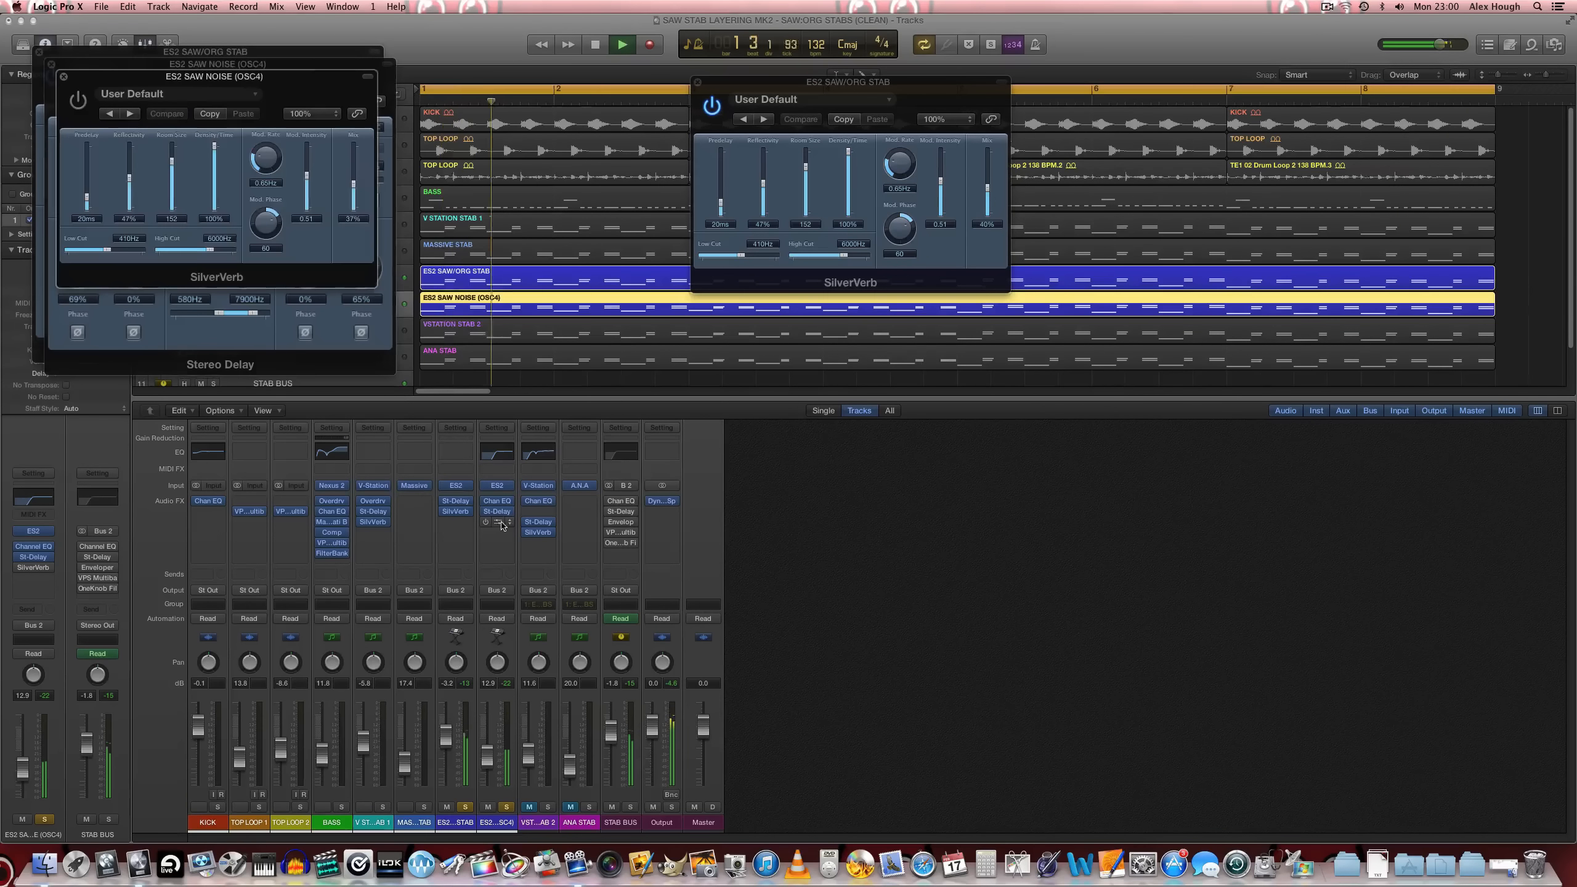
click(63, 76)
click(51, 65)
click(39, 52)
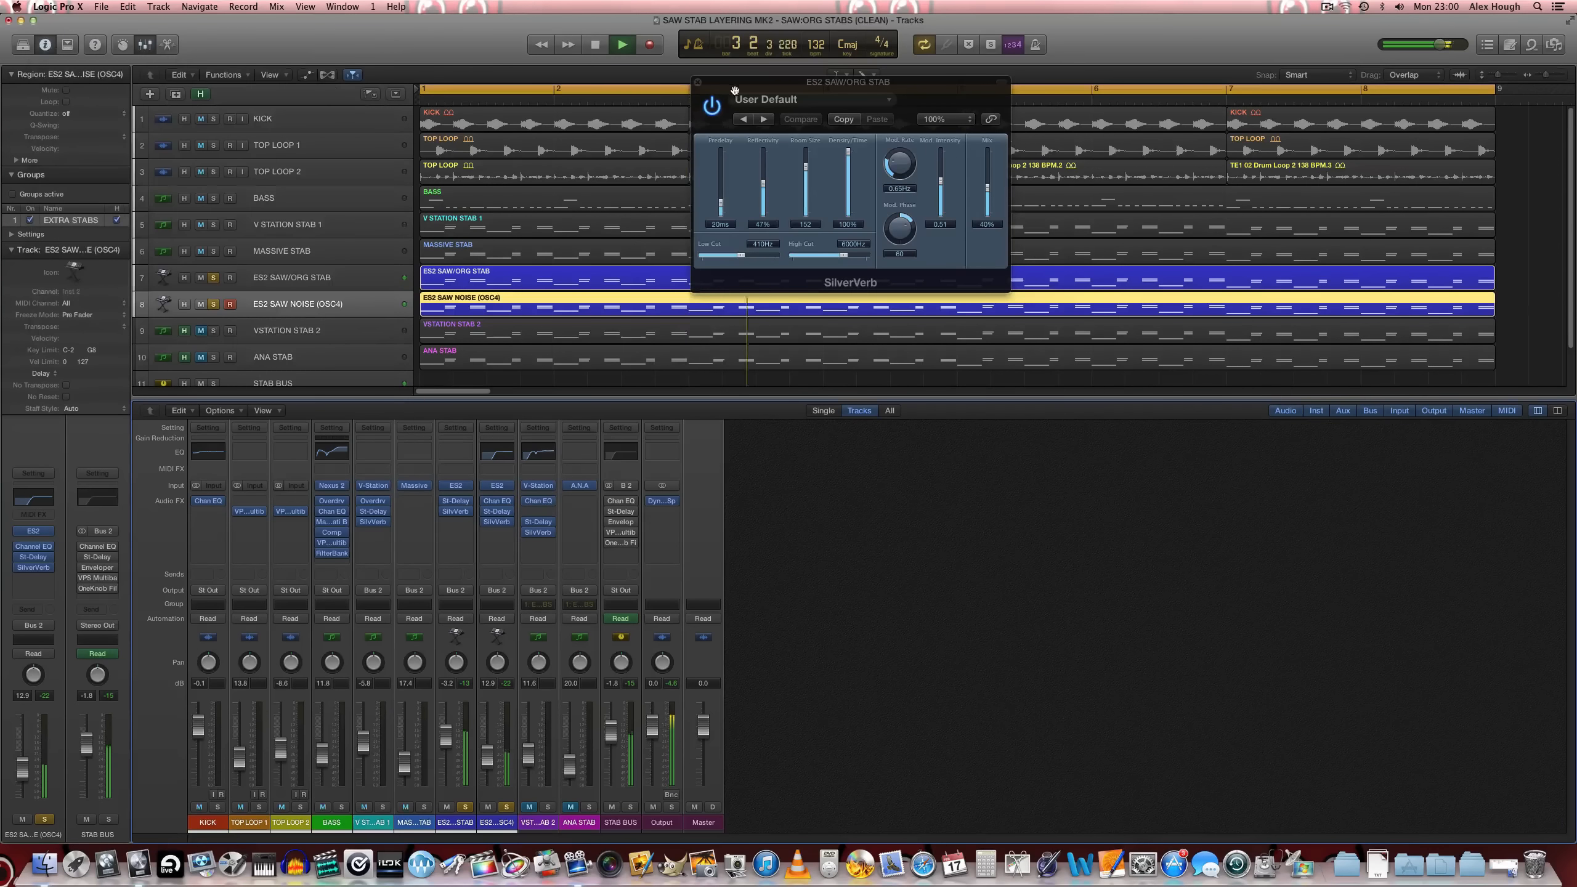
click(698, 82)
Play only the noise layer with its Channel EQ open and the low-cut band switched off, examining its spectrum in the analyzer
key(space)
click(465, 806)
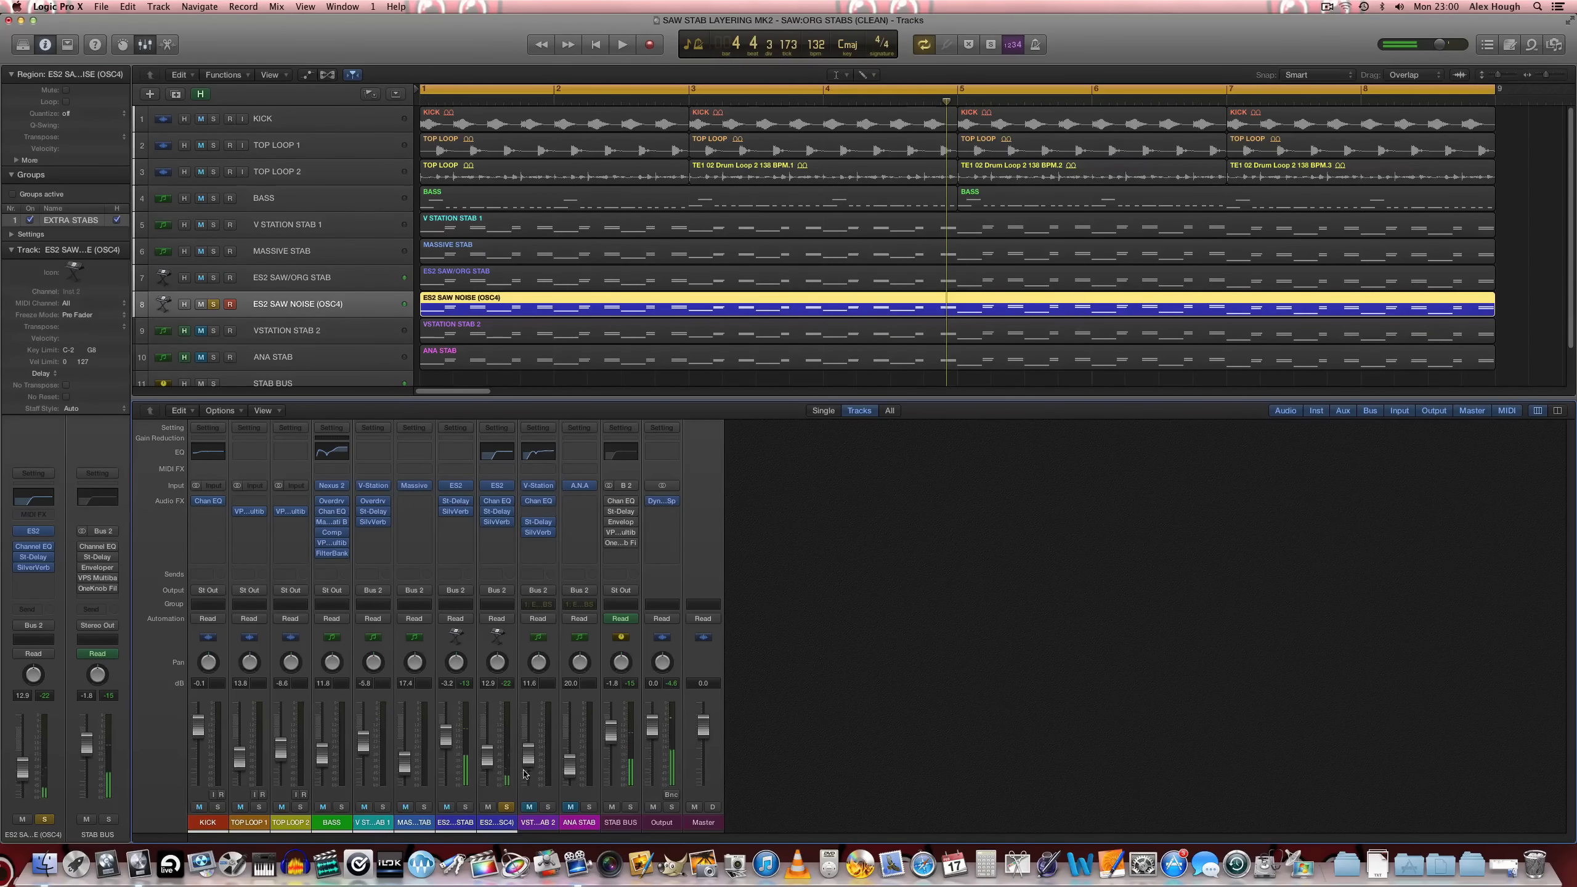
click(498, 502)
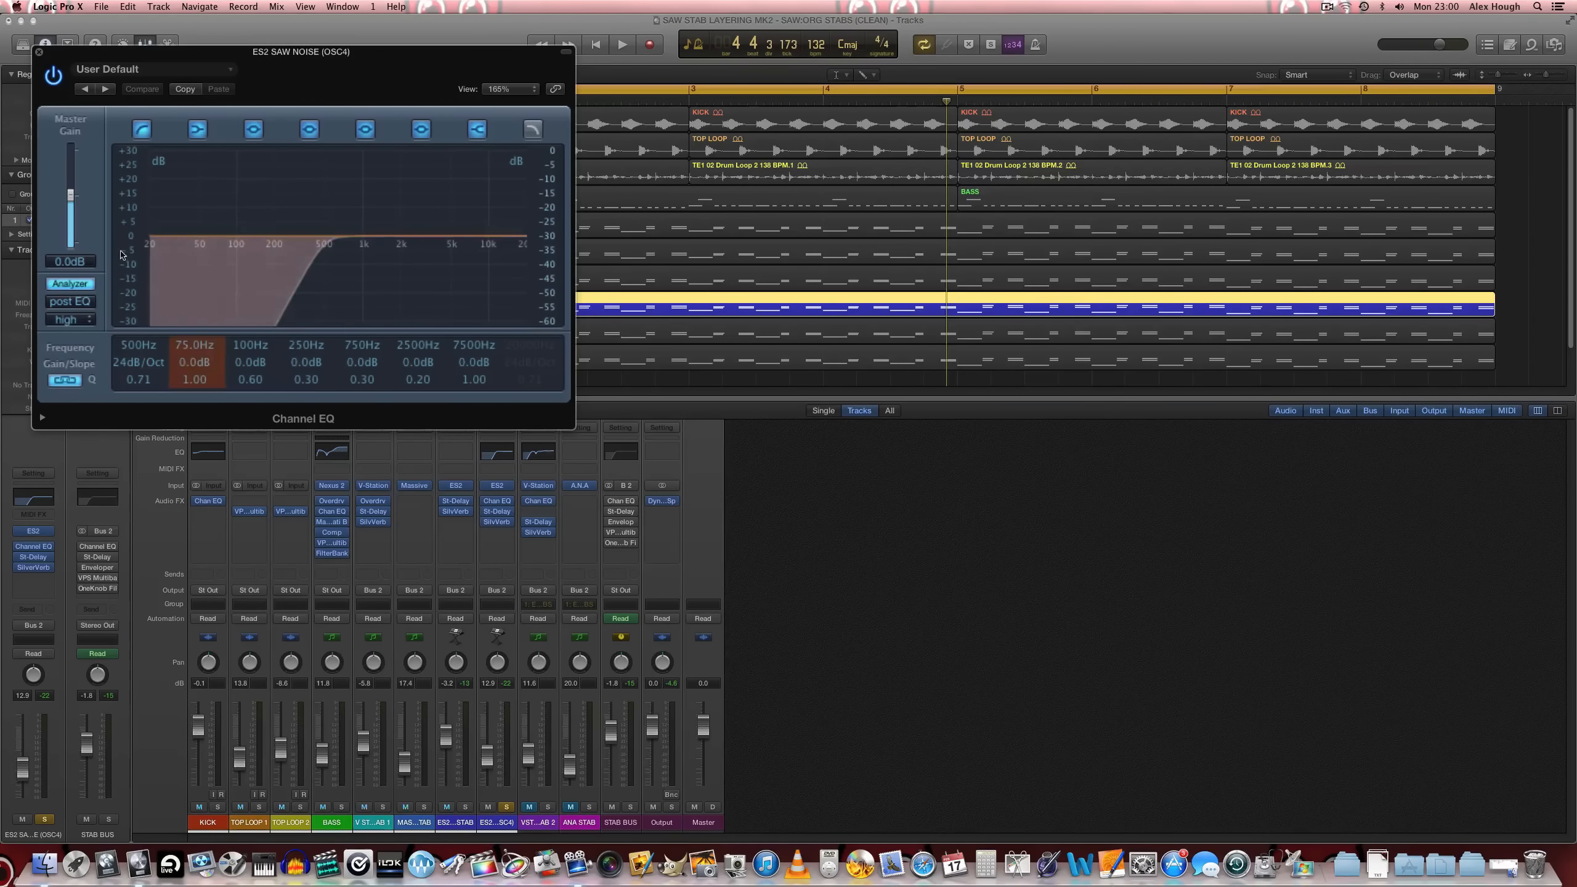
click(83, 286)
click(83, 285)
click(148, 130)
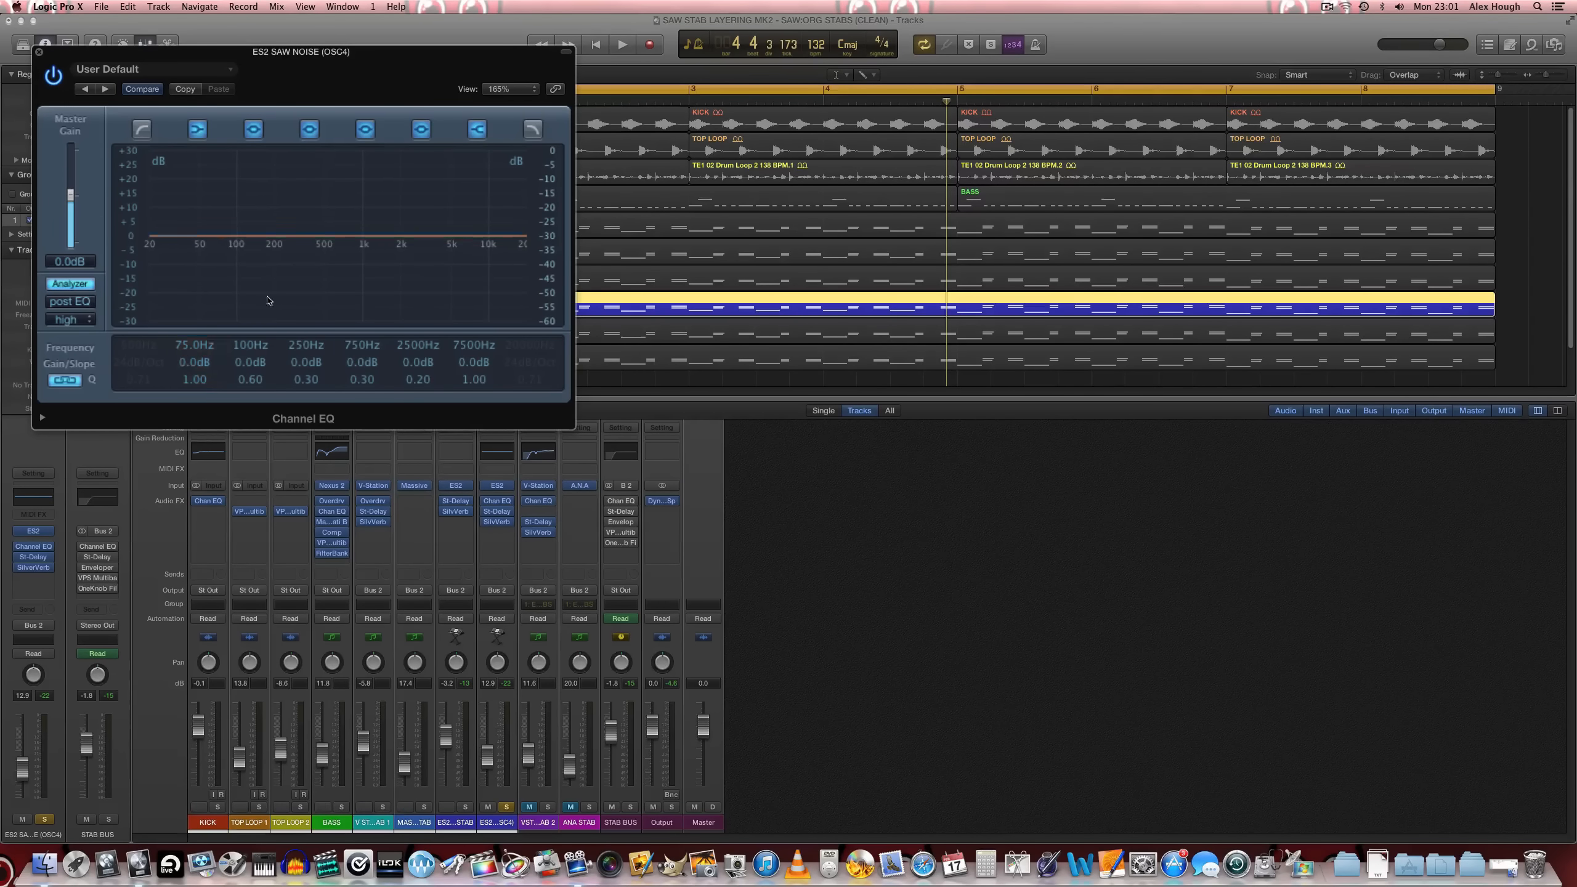
key(space)
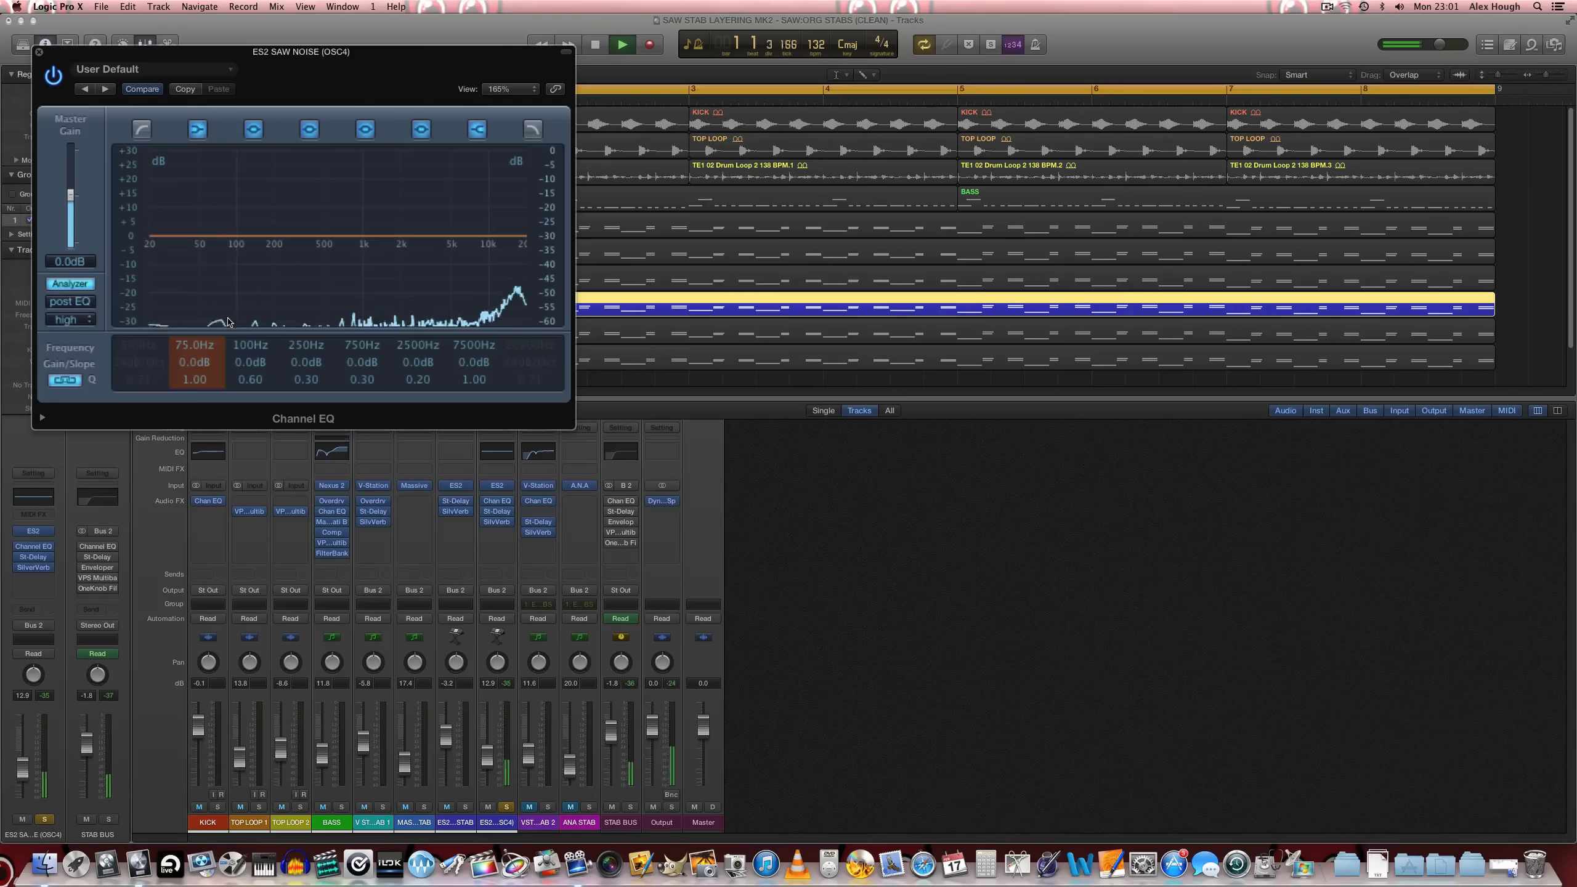
Raise the noise EQ's master gain to +12 dB, re-enable the 500 Hz, 24 dB/Oct low-cut band, and reset the gain to 0.0 dB
drag(70, 195, 70, 171)
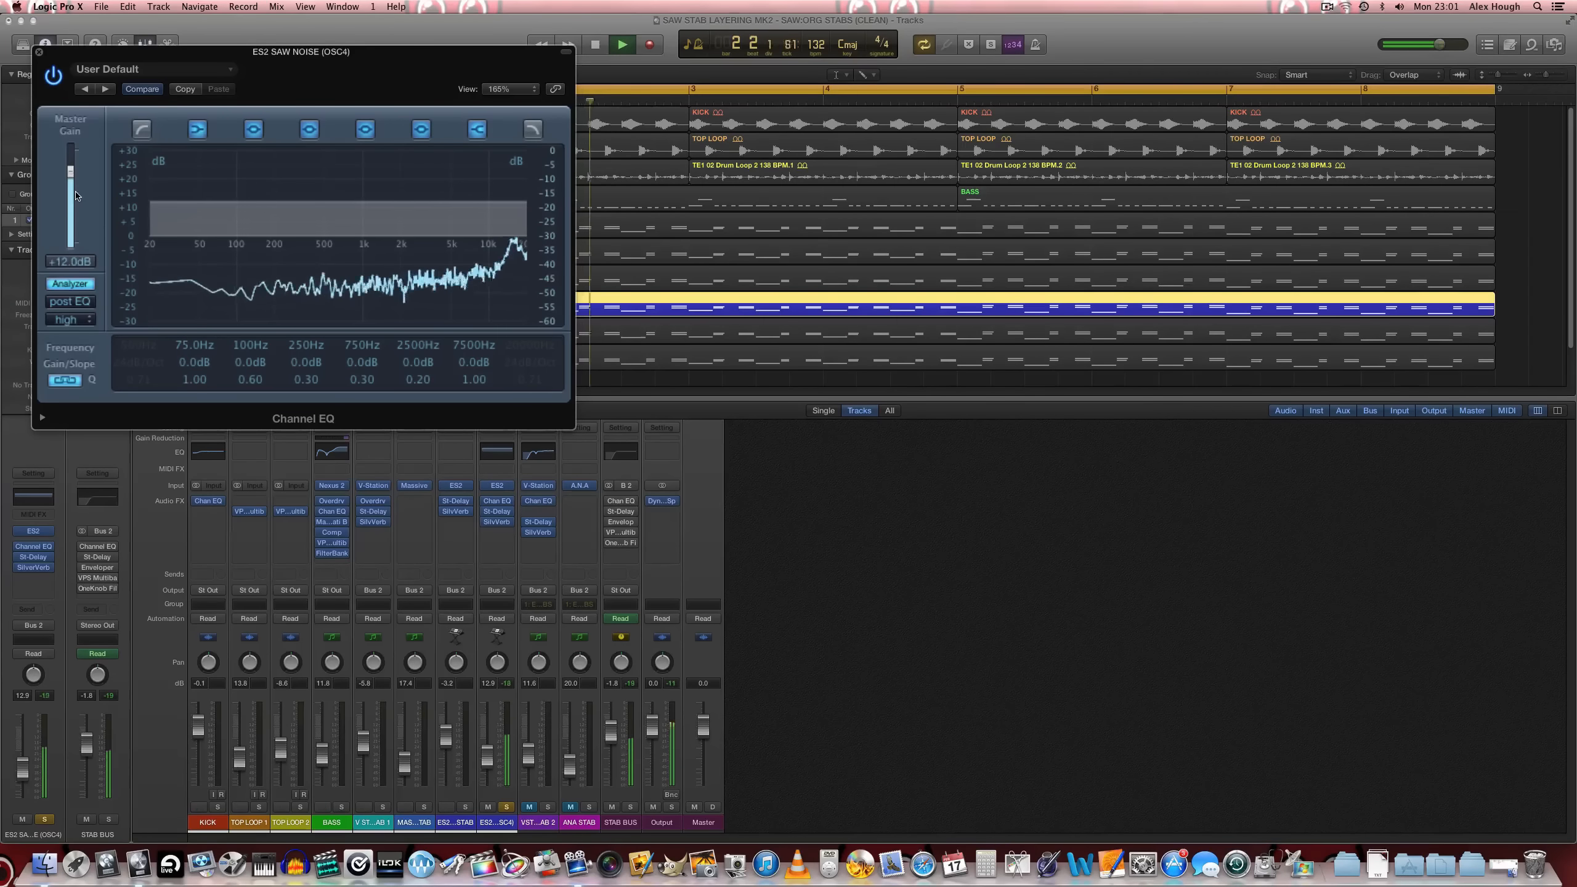
click(142, 129)
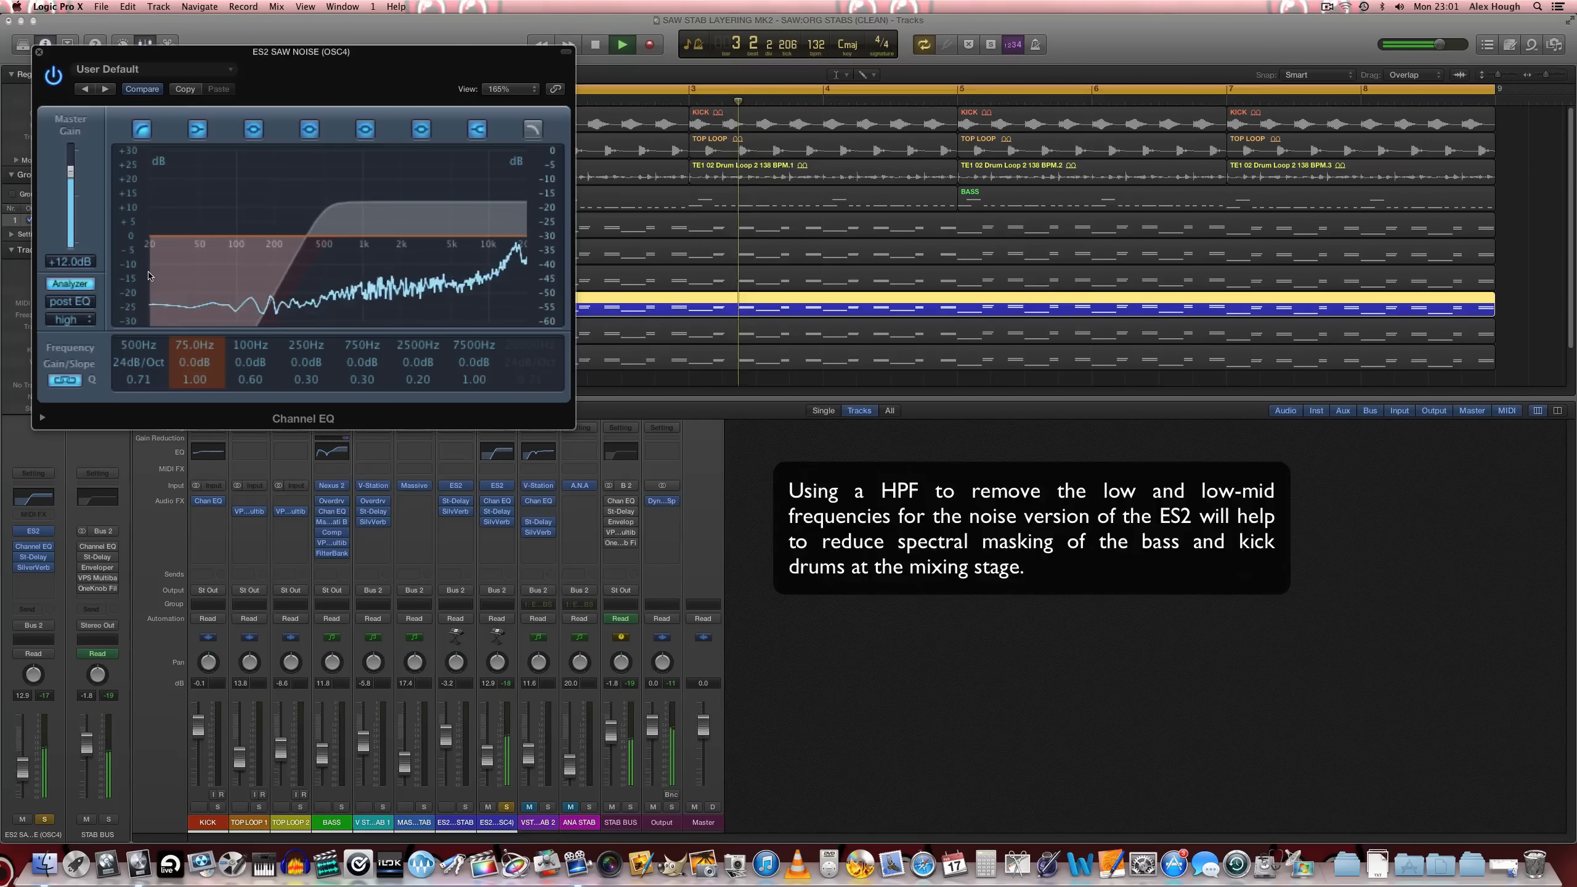
key(space)
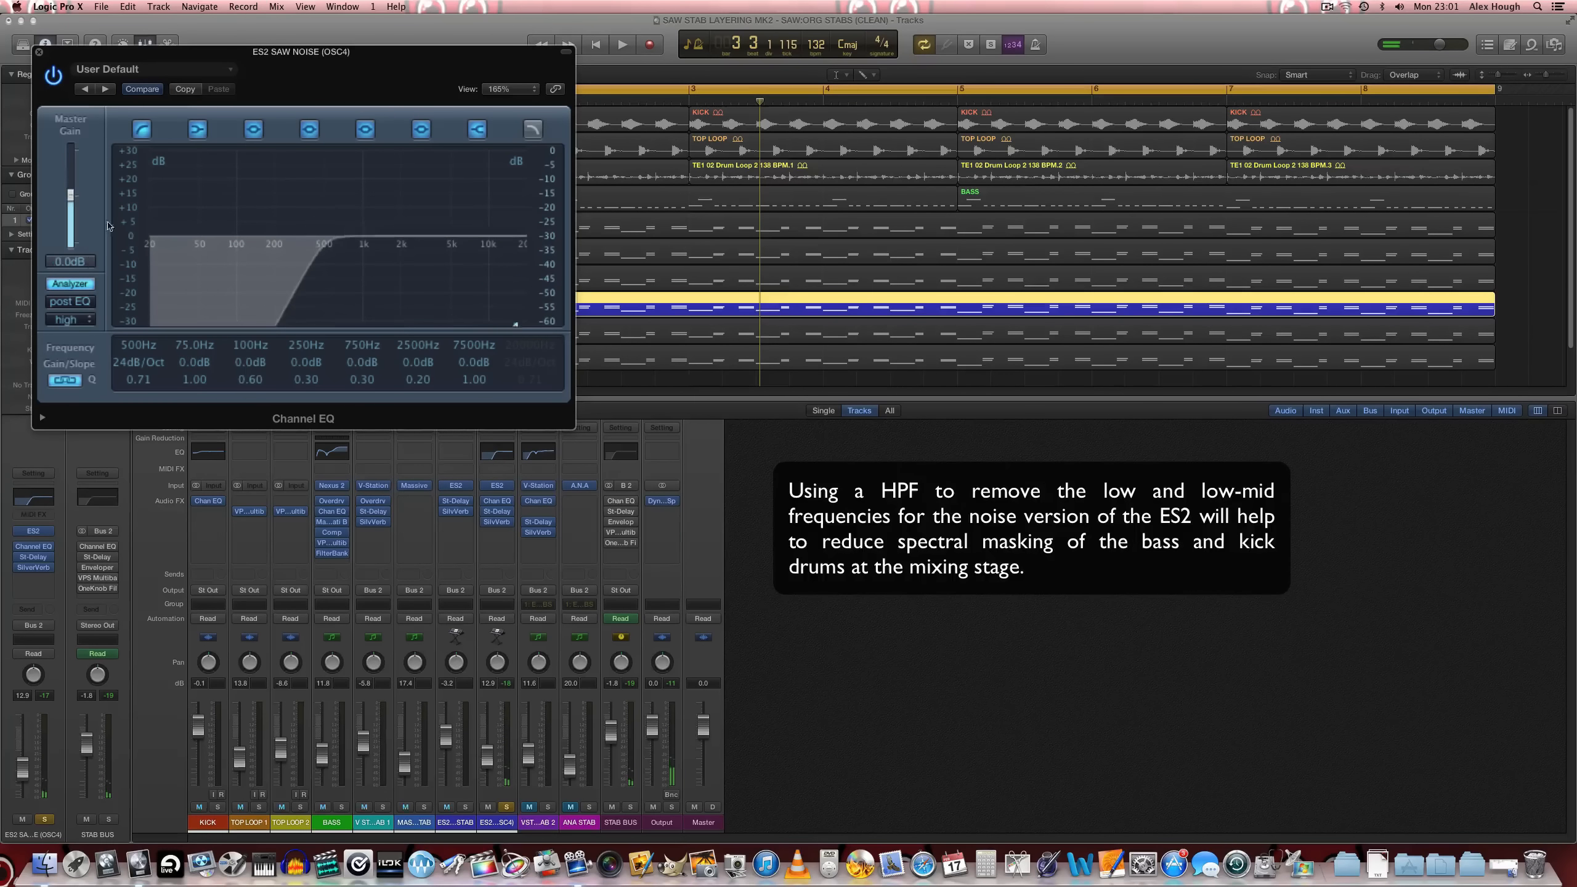
alt+click(73, 201)
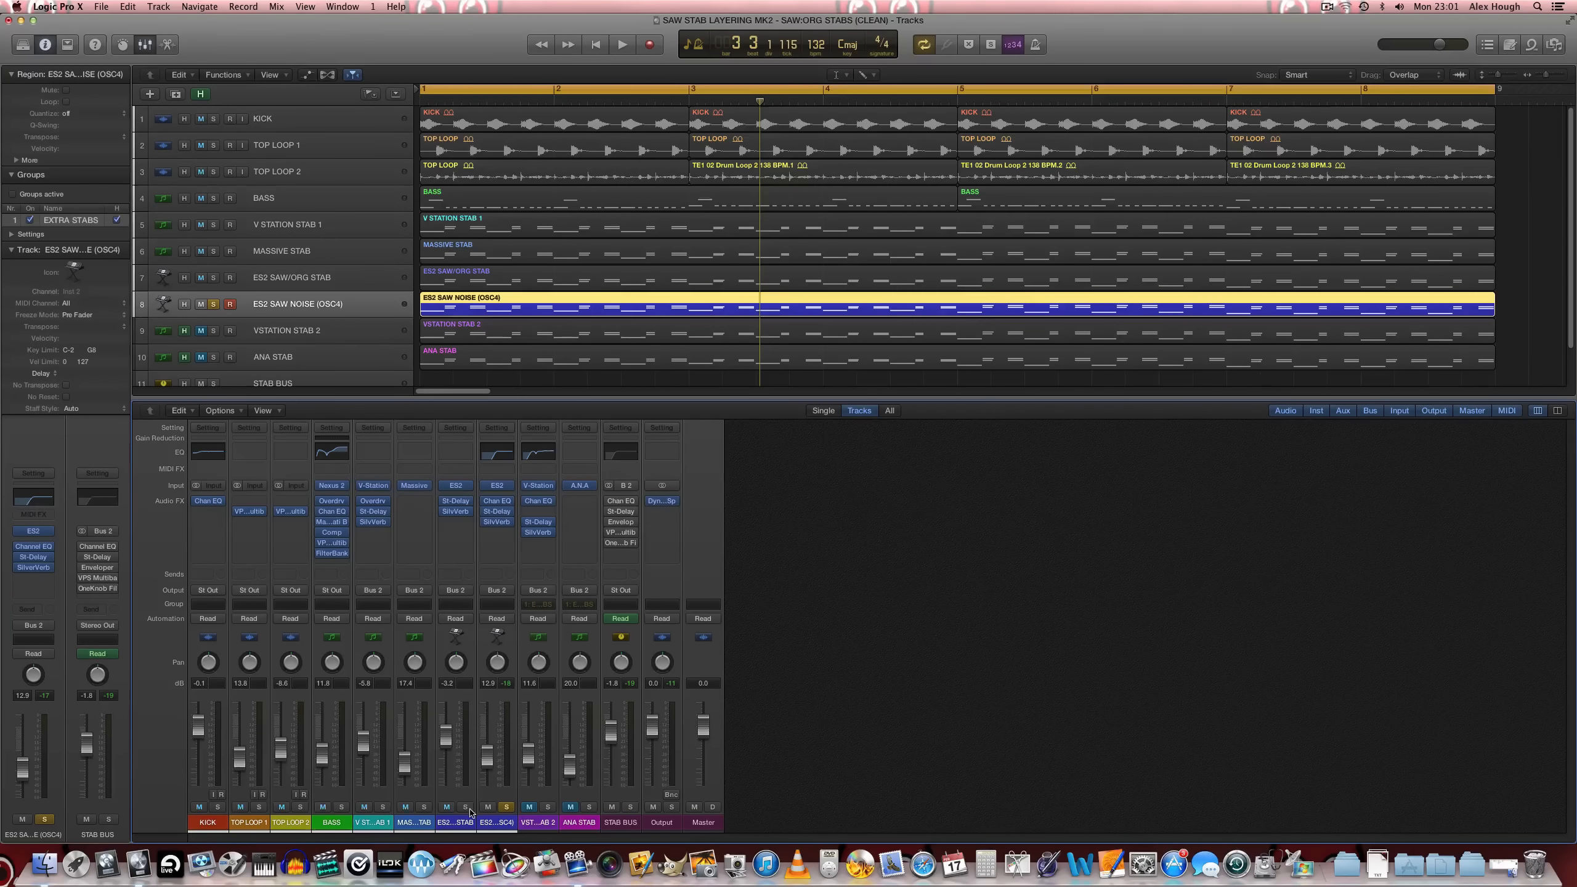
Solo ES2 SAW/ORG STAB, MASSIVE STAB and V STATION STAB 1 as well, and play all four, comparing the ES2 layers muted and unmuted
click(466, 807)
click(424, 807)
click(382, 807)
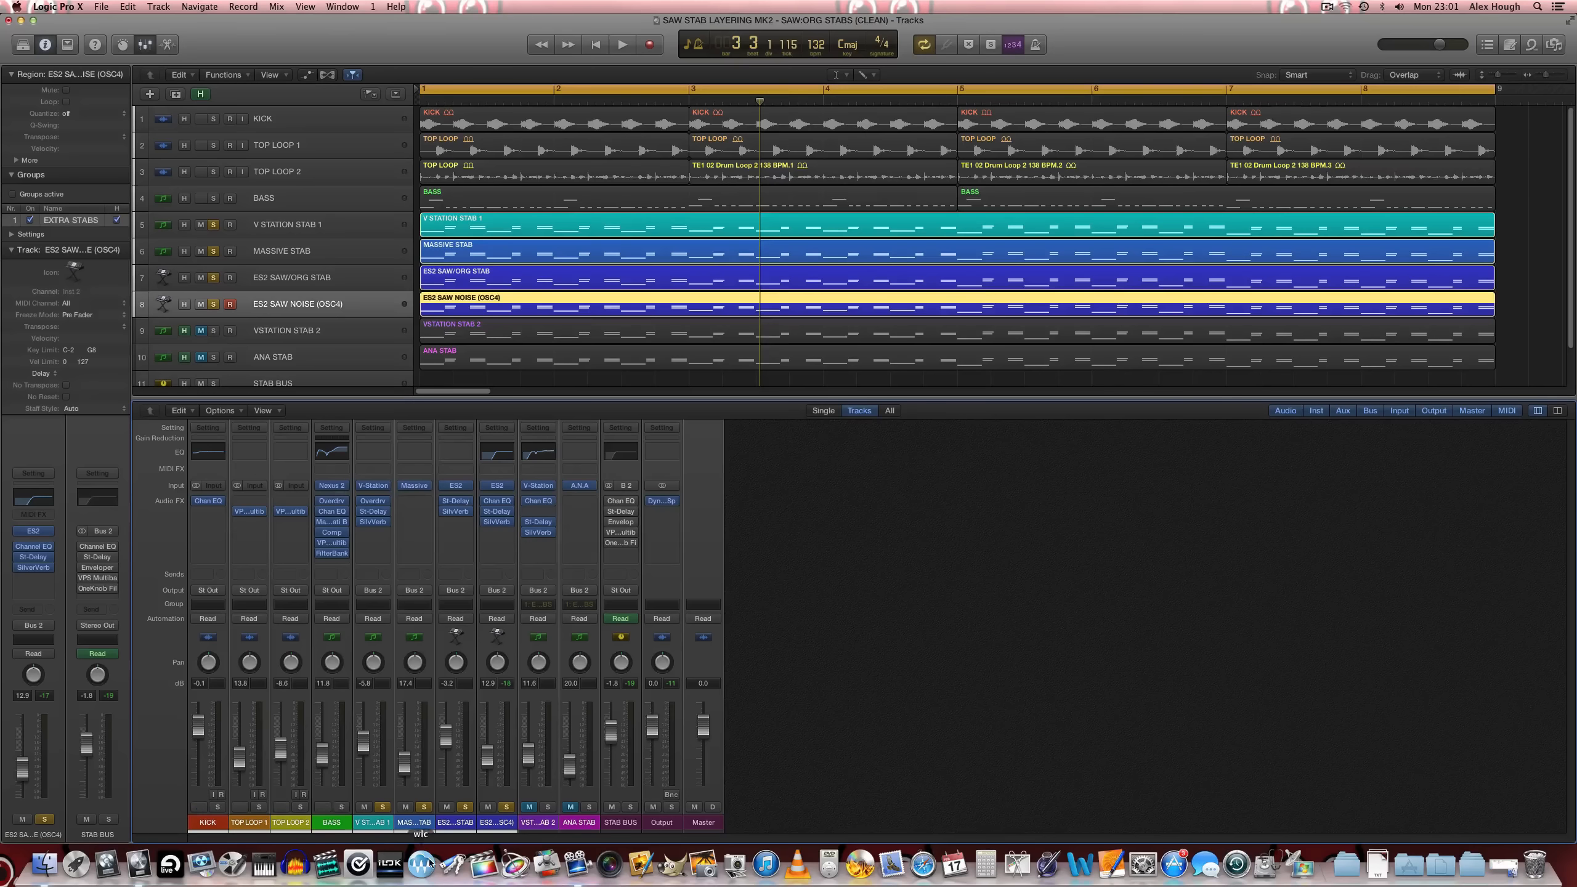
key(space)
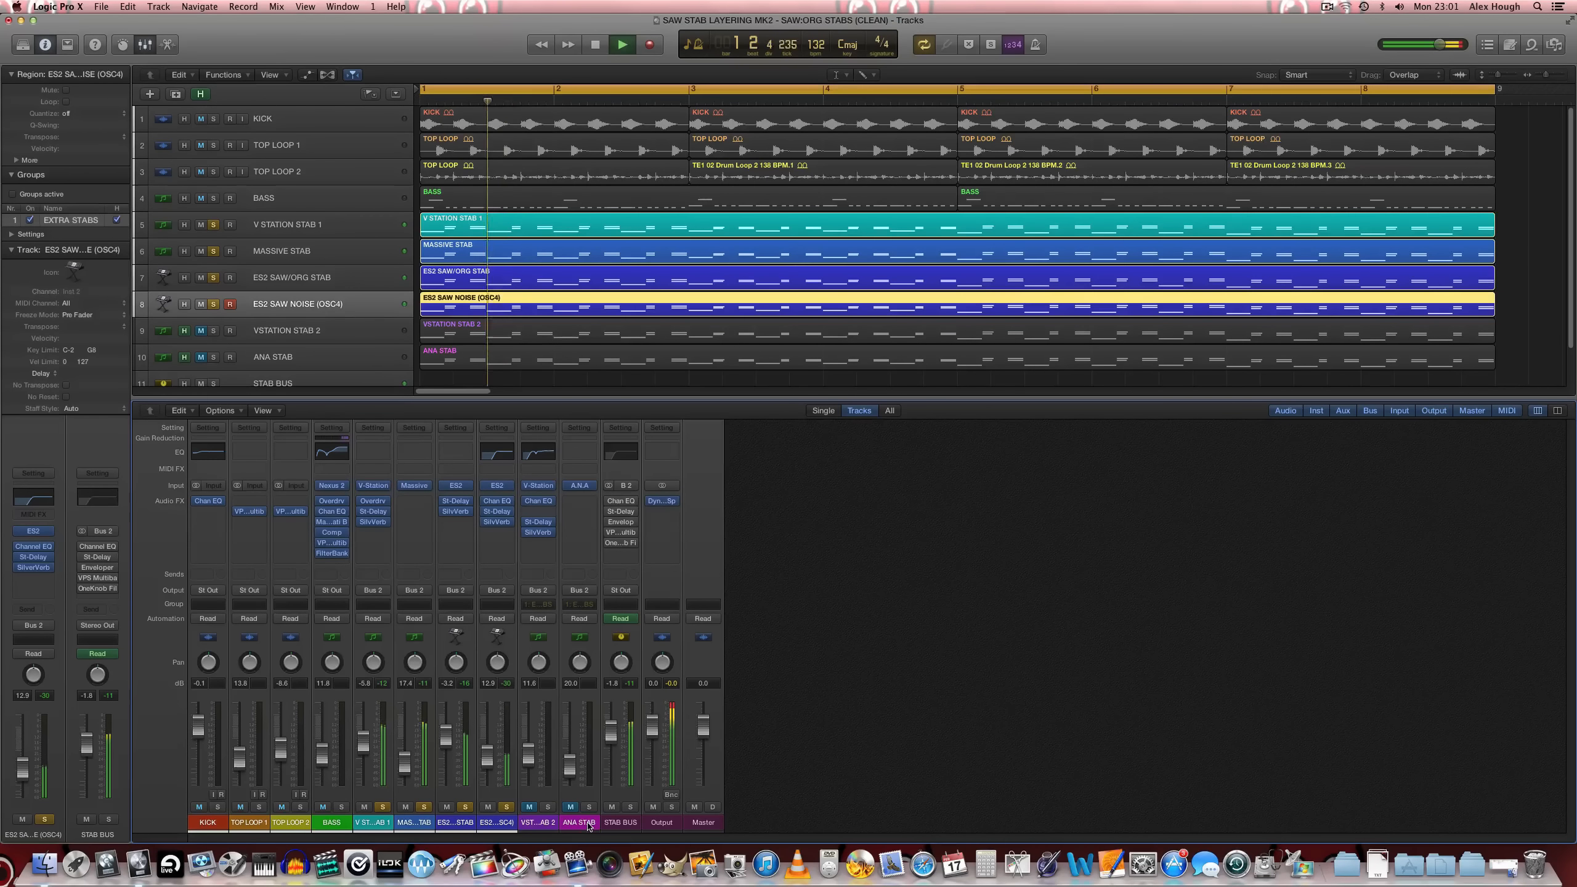
click(487, 807)
click(447, 807)
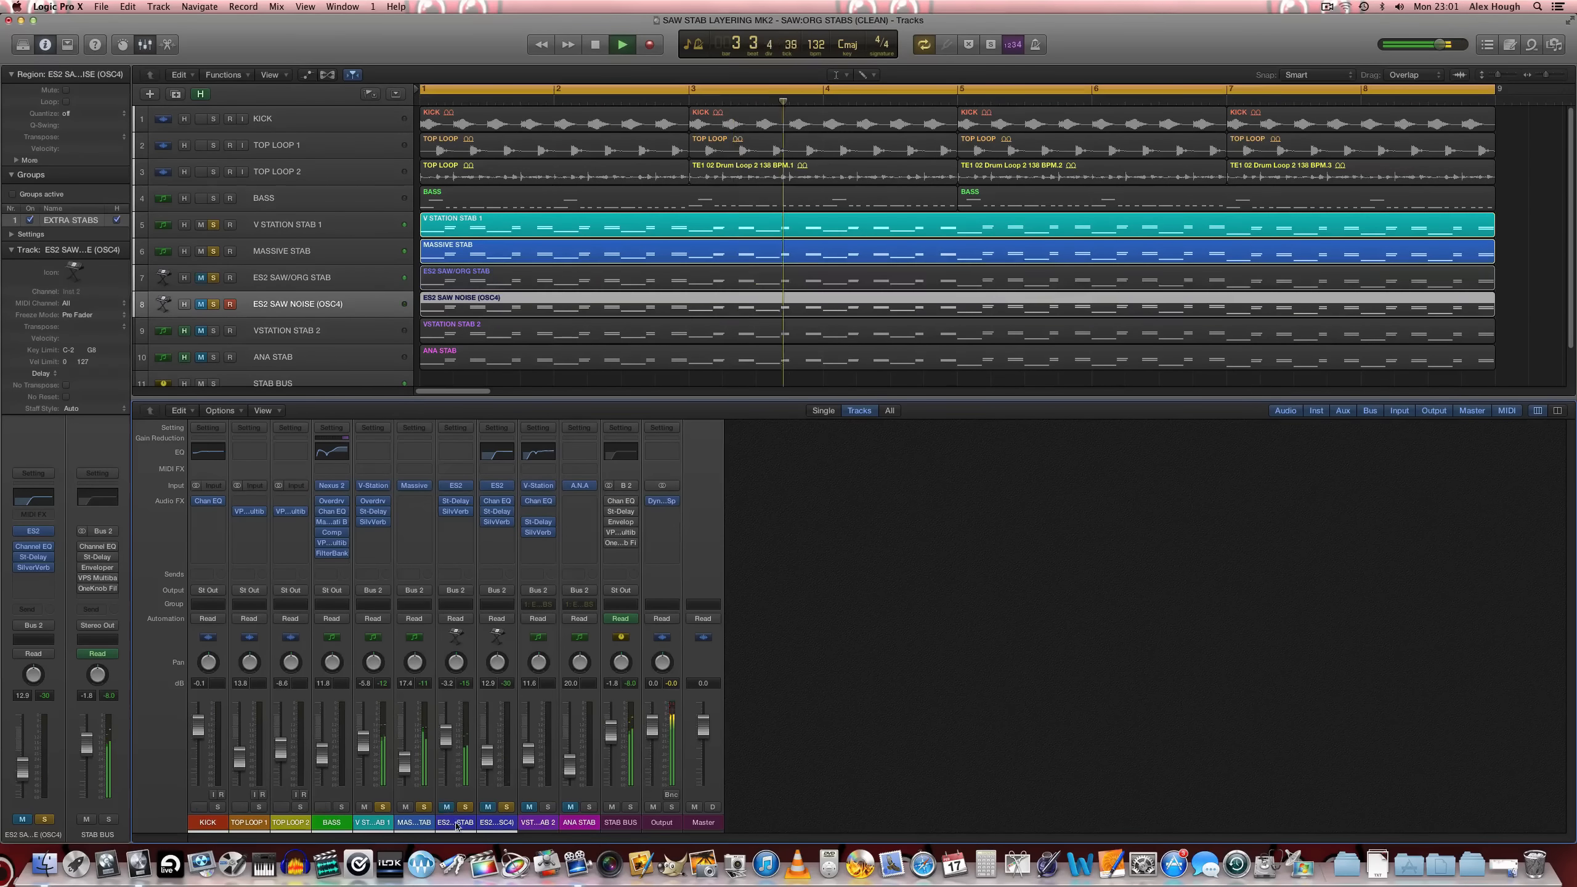
click(487, 807)
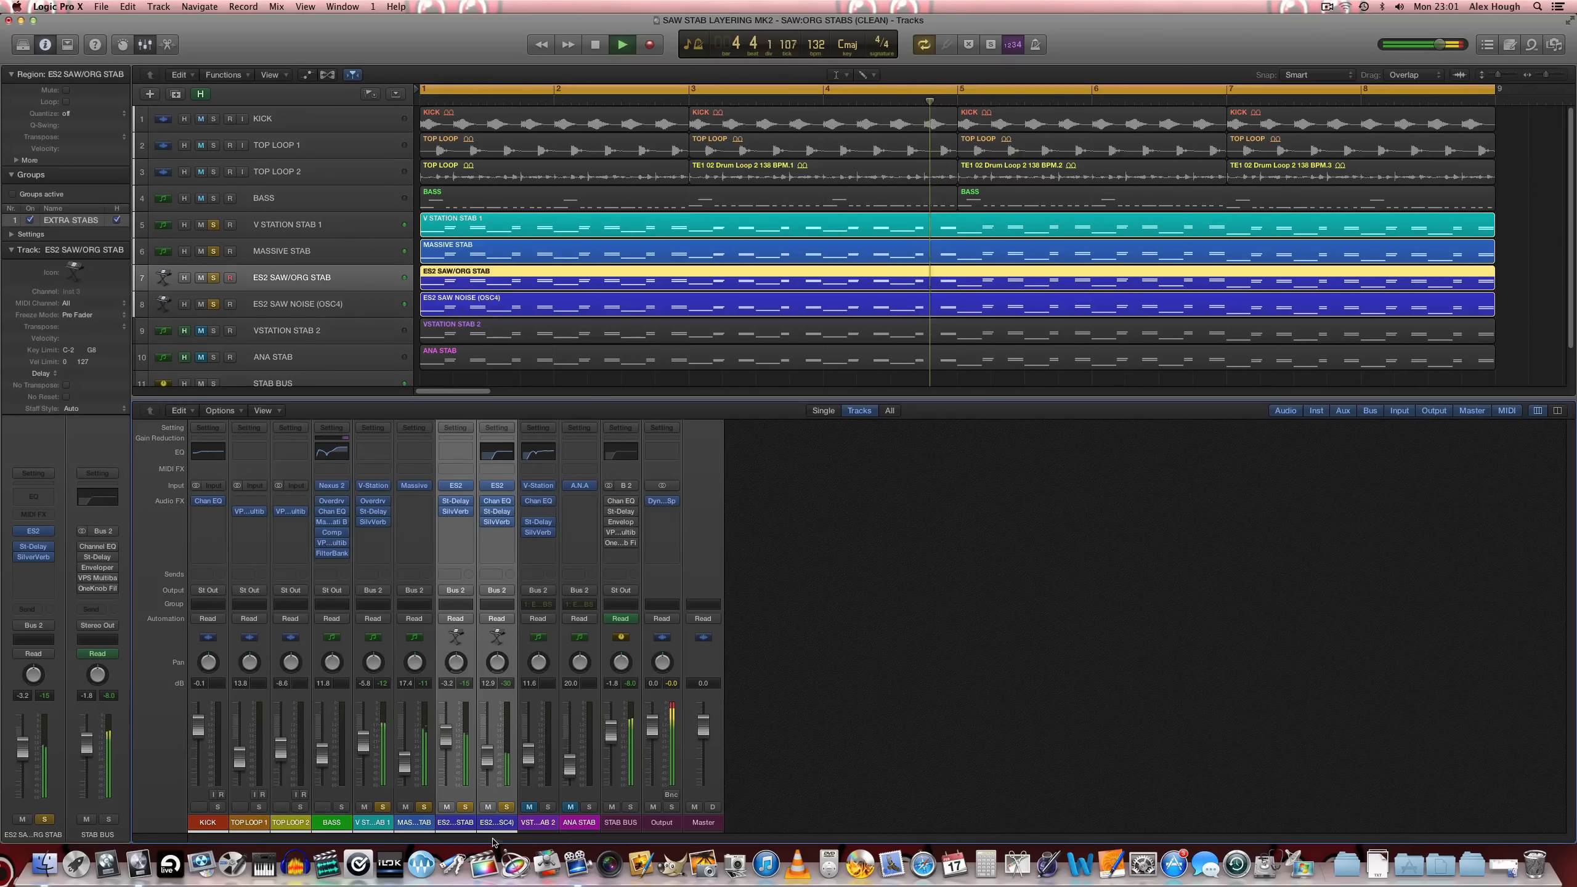
Play the stab layers with ES2 SAW NOISE (OSC4) muted and unmuted, and raise its fader to -12.4 dB
click(582, 774)
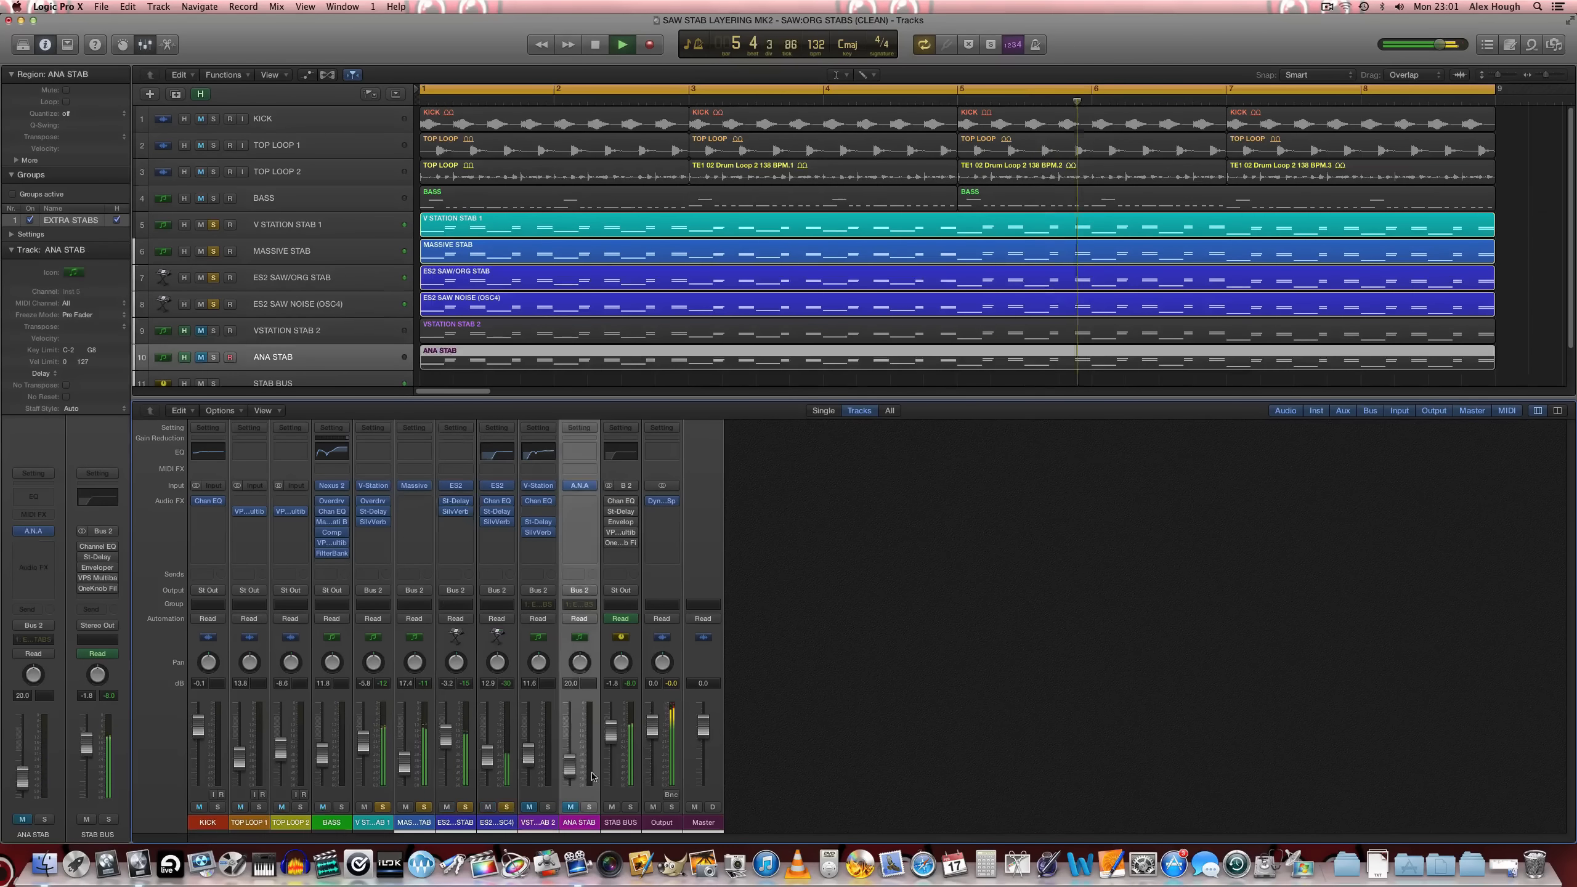
click(852, 779)
click(487, 806)
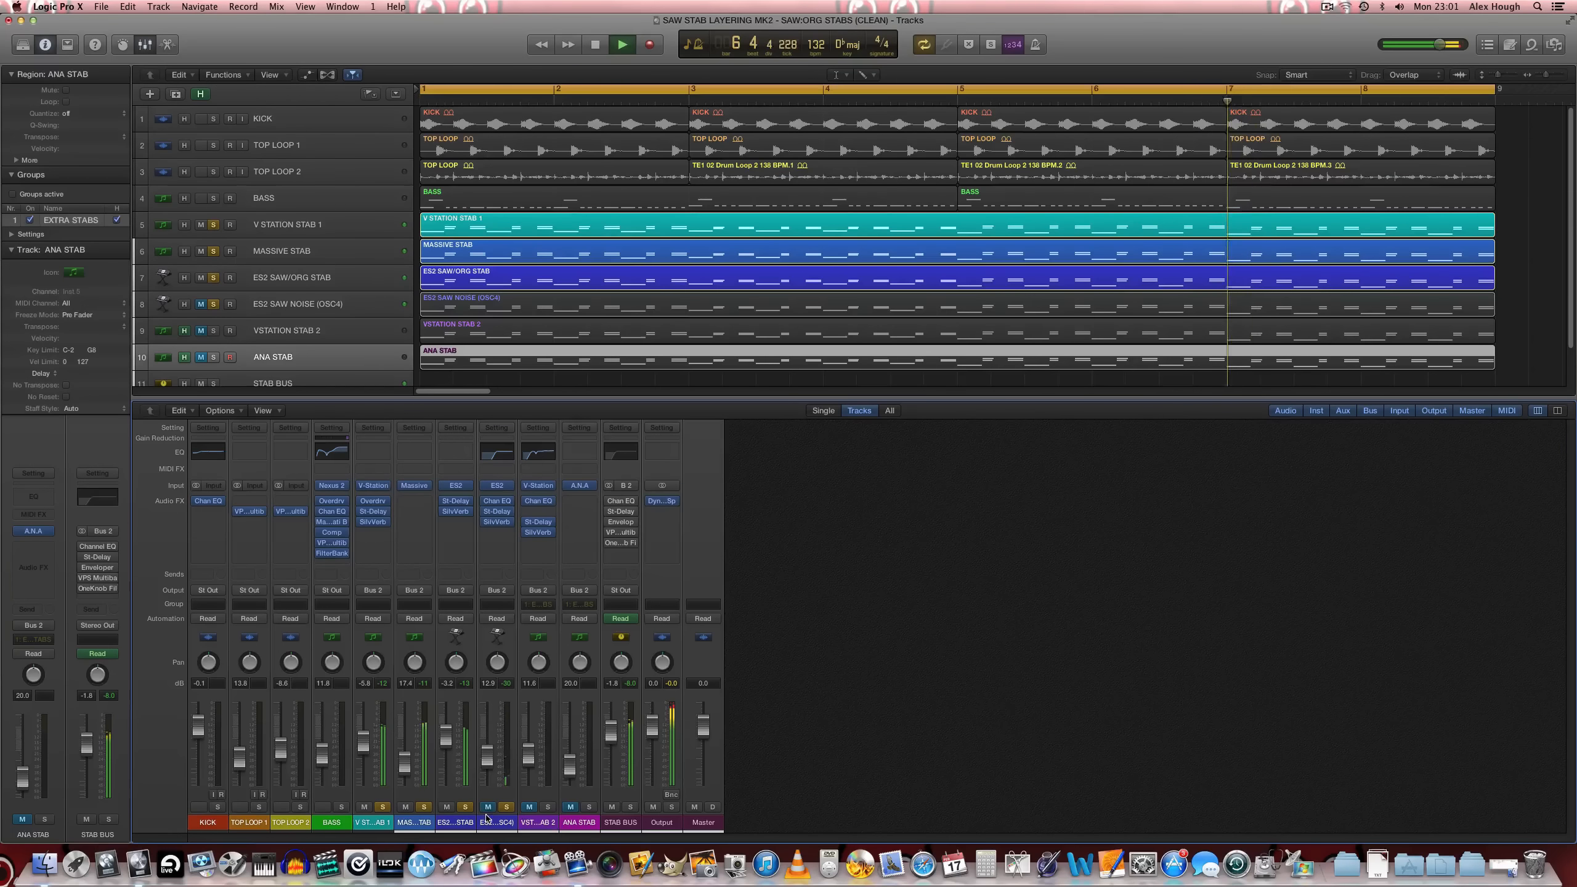
click(487, 807)
drag(485, 765, 486, 764)
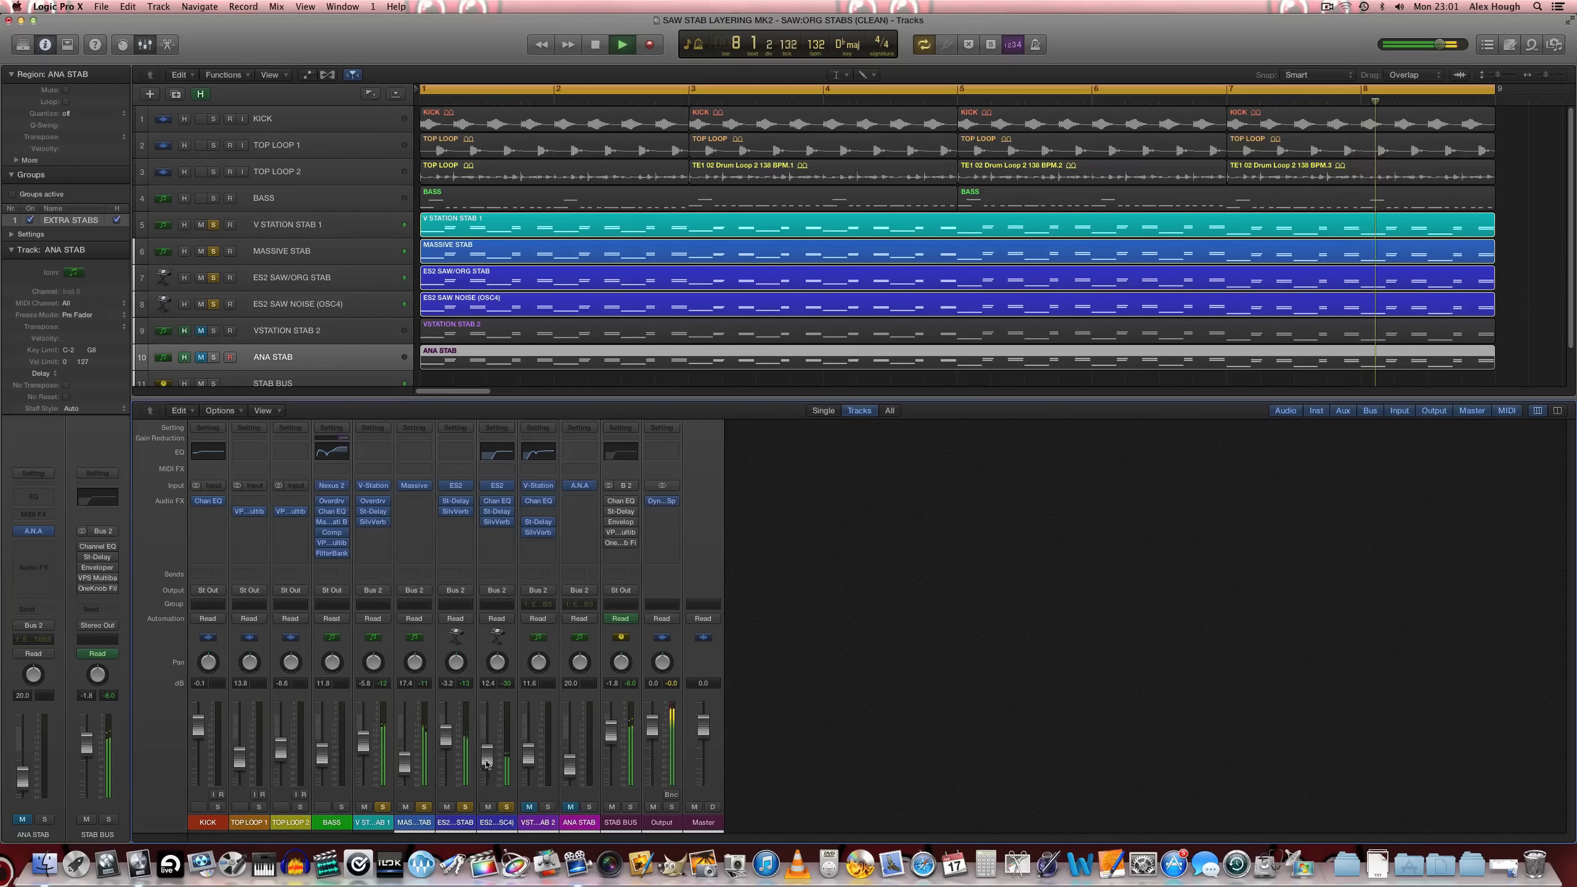
key(space)
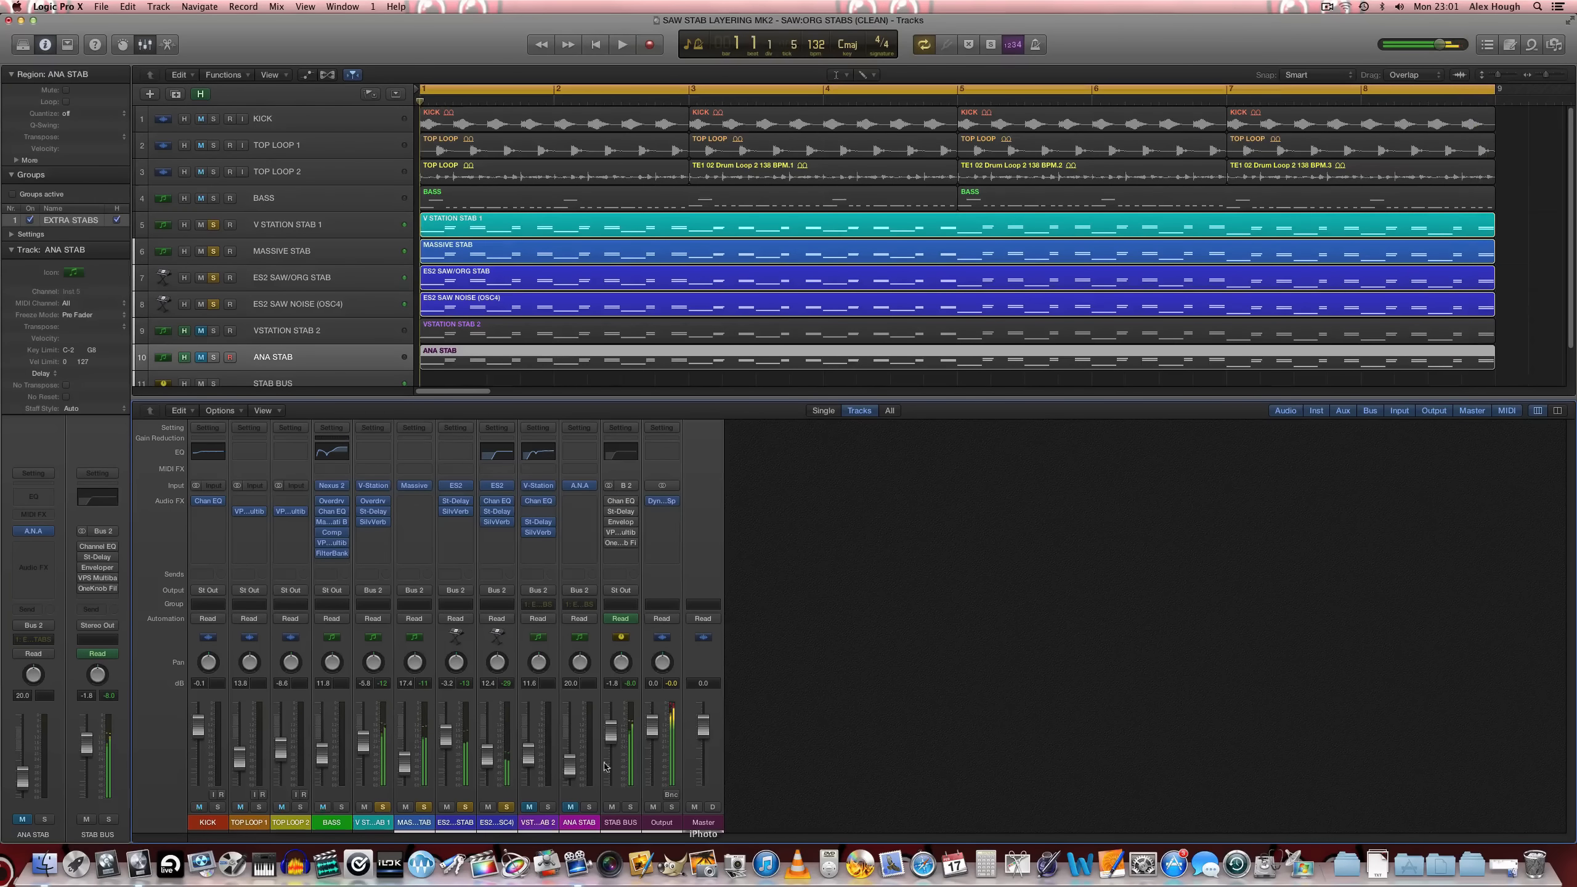
Enable the Channel EQ on STAB BUS and play the stabs, comparing the sound with the EQ bypassed and active
click(617, 823)
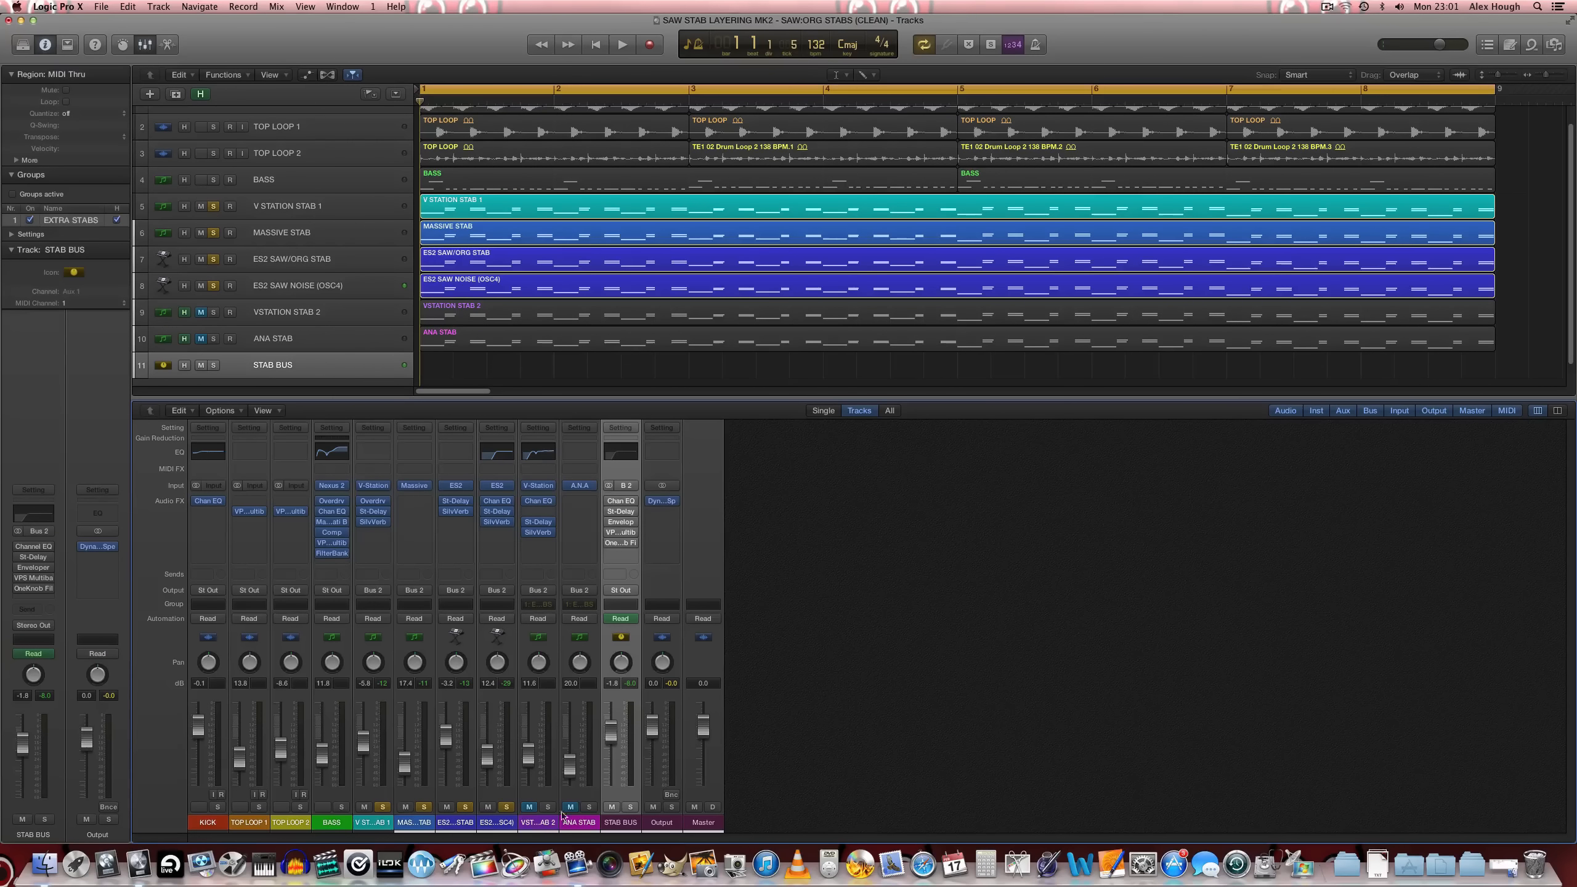
click(622, 502)
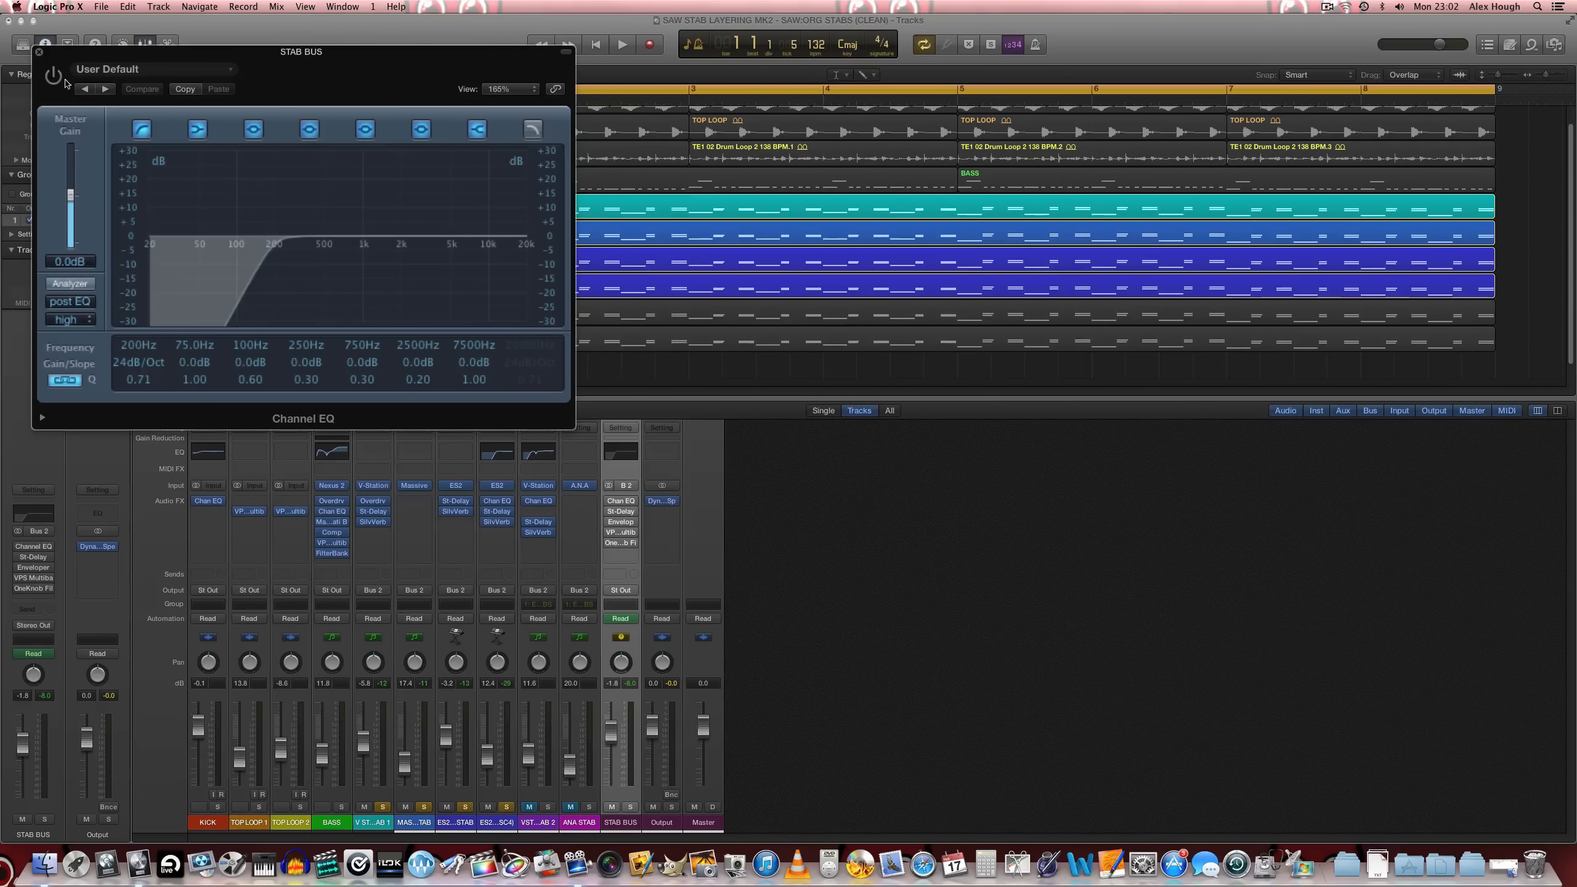
click(63, 77)
key(space)
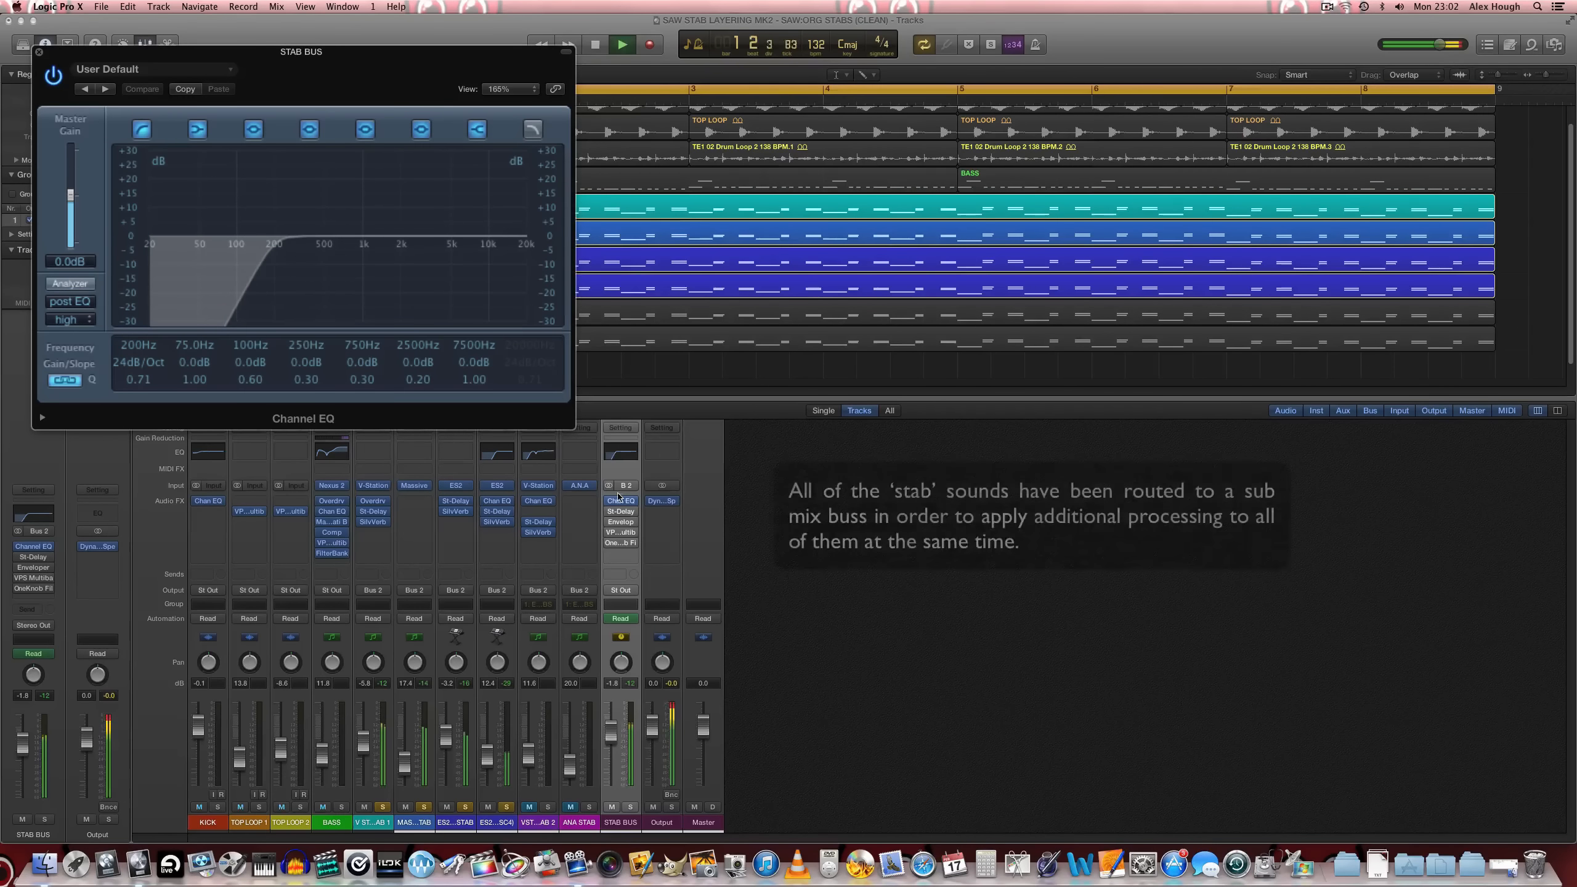
click(610, 501)
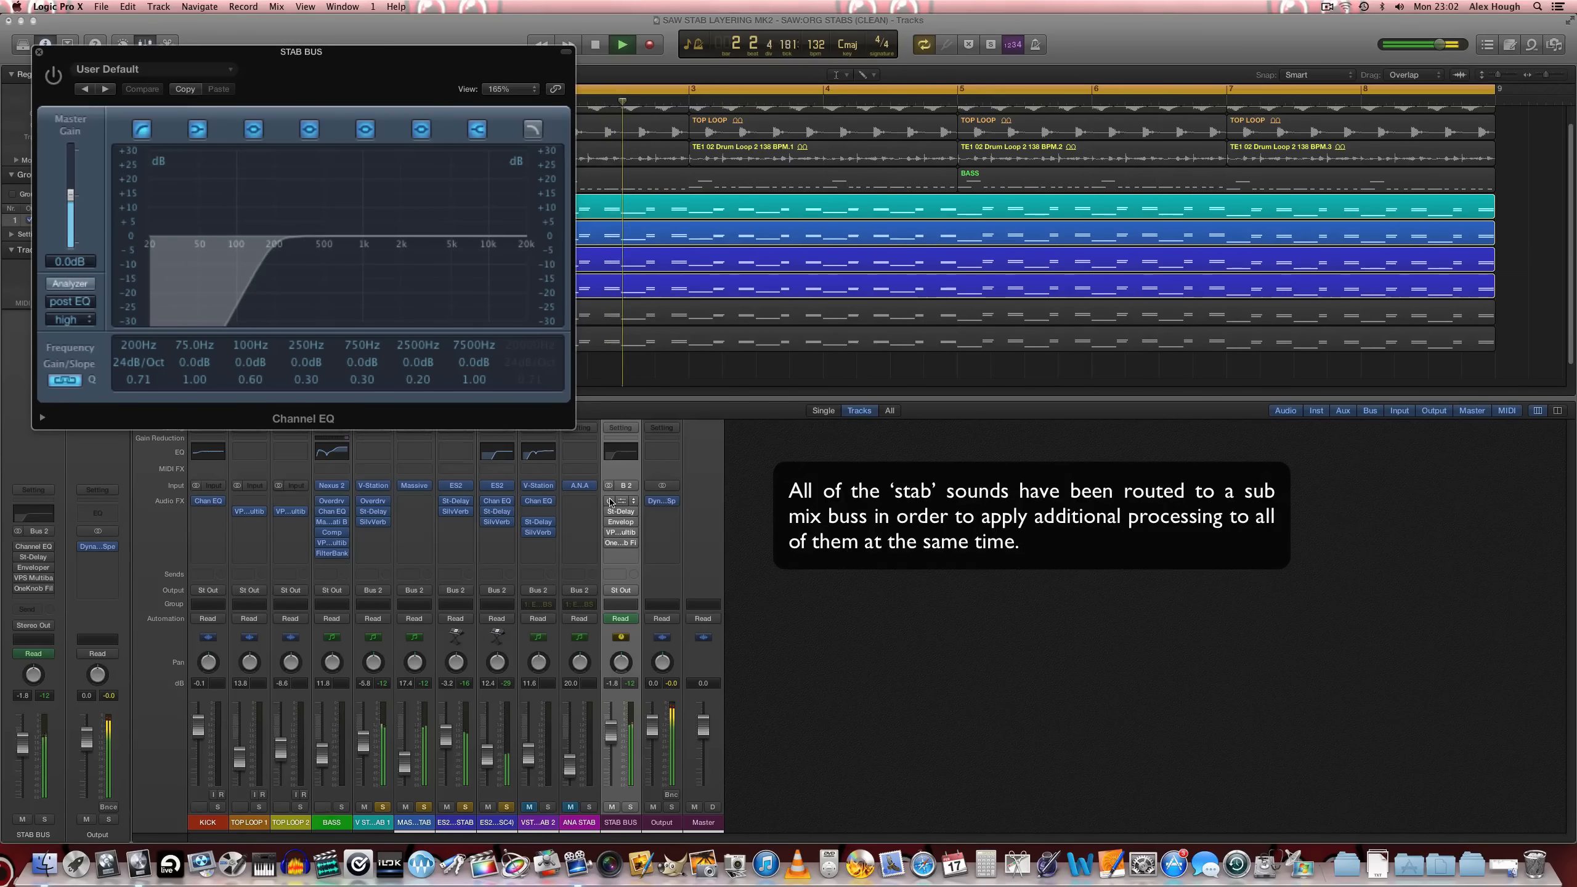
click(610, 500)
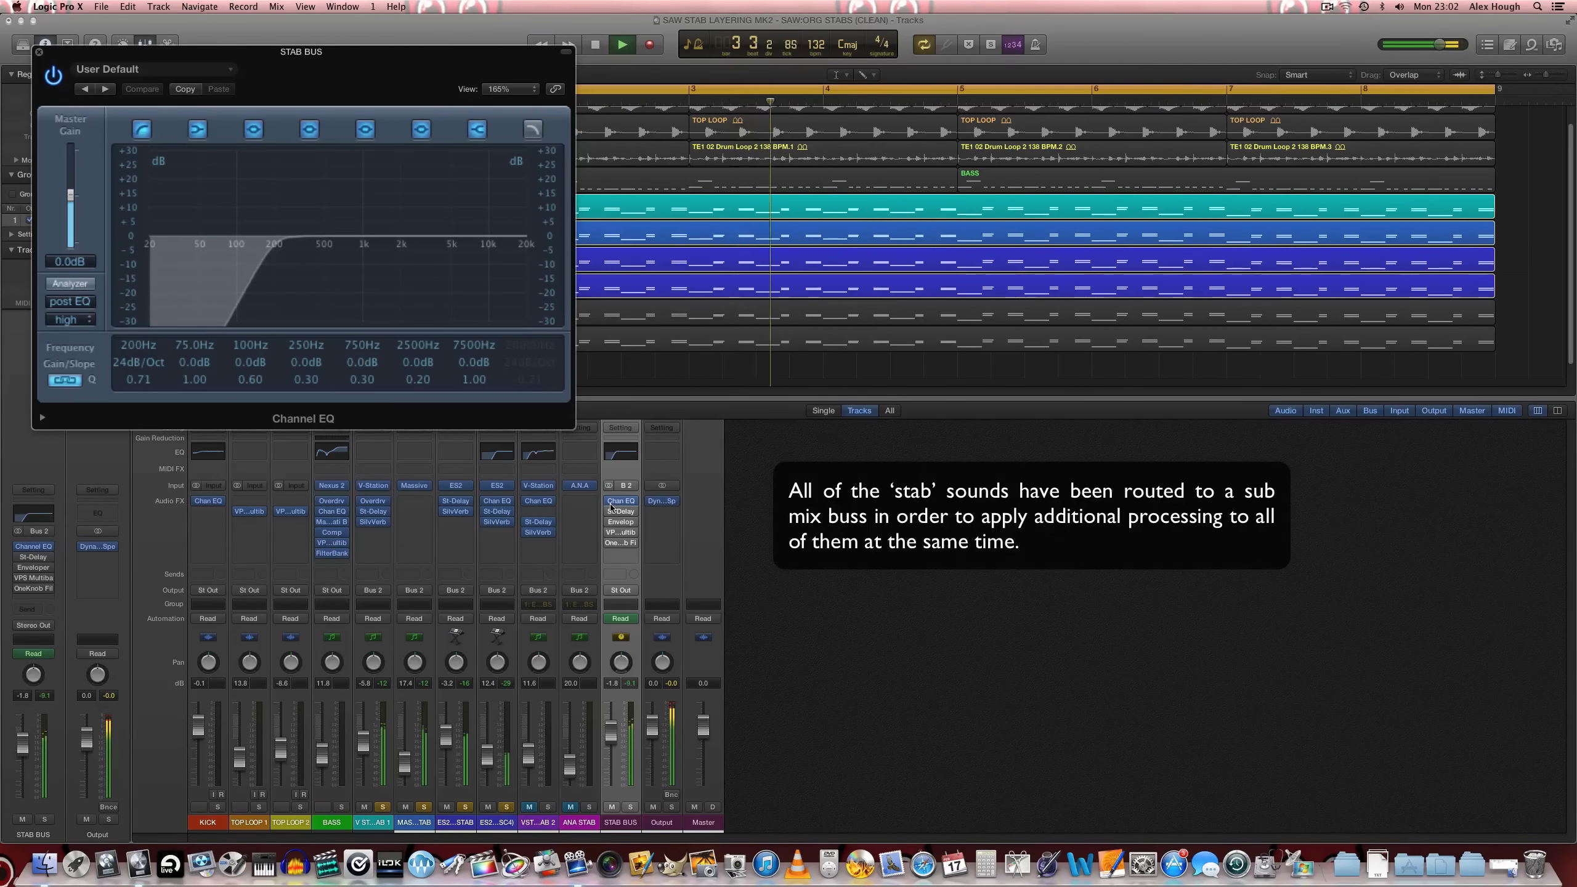
key(space)
Enable the Stereo Delay on STAB BUS with left and right output mix at 26%, and close both effect windows
click(623, 513)
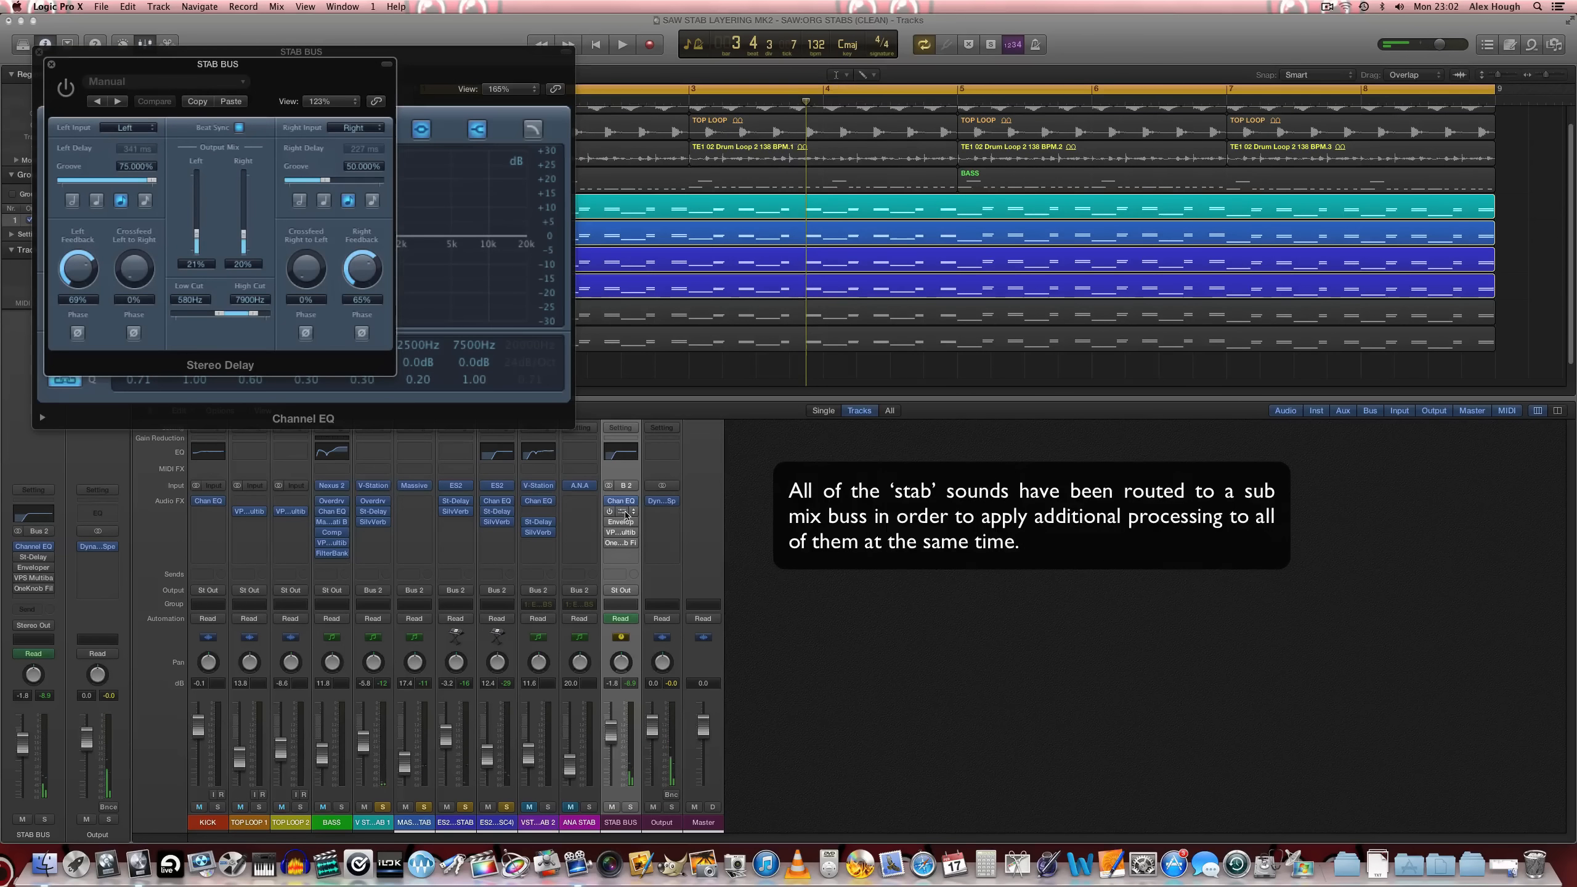
click(242, 102)
click(65, 88)
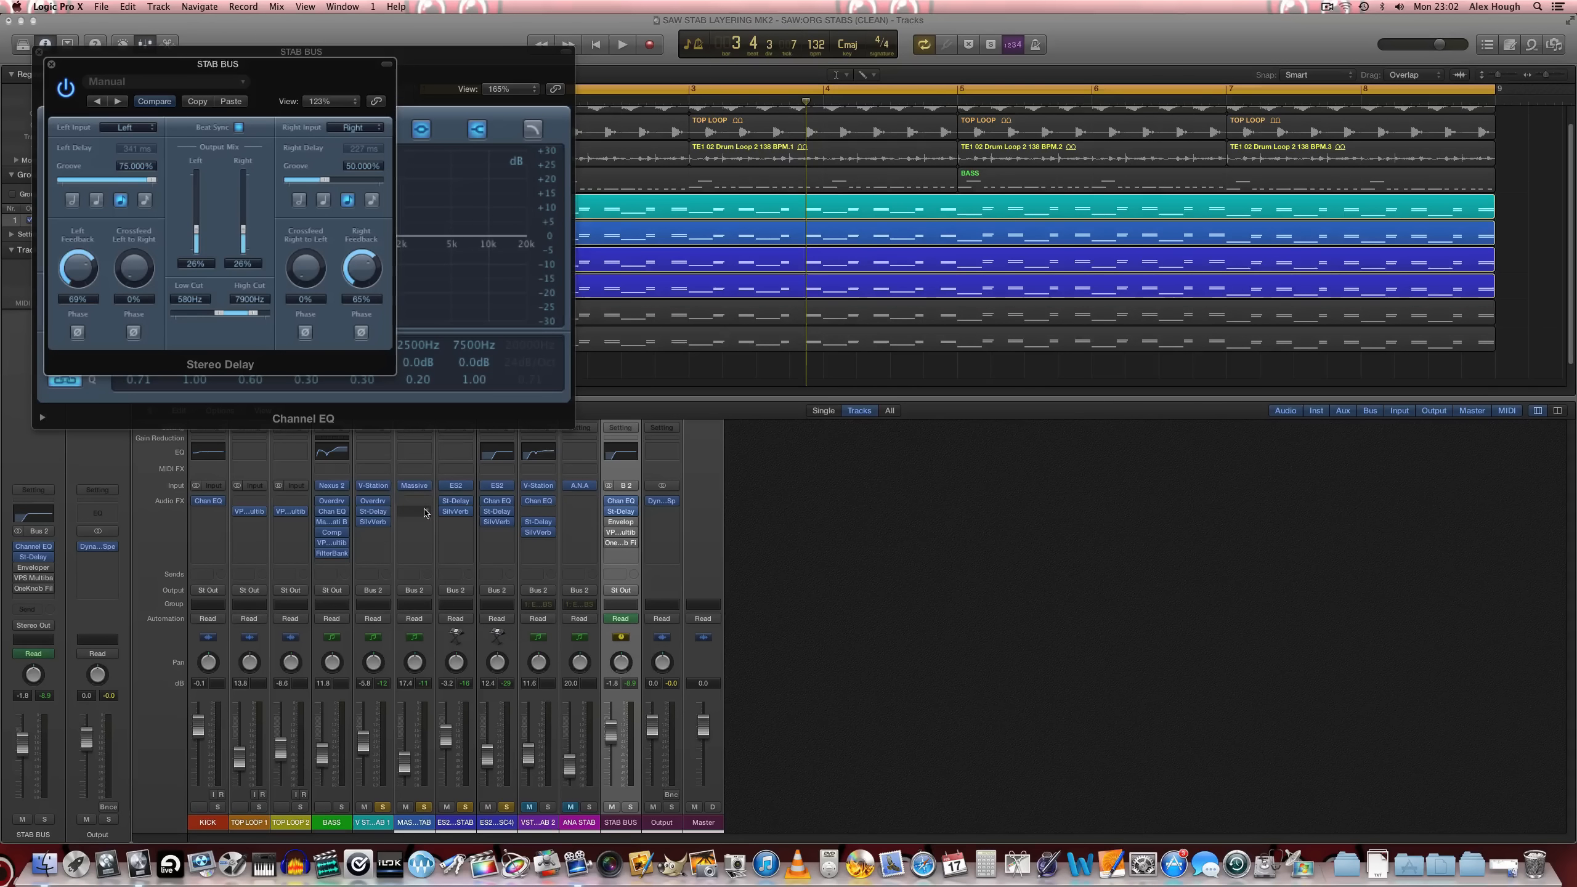
click(53, 65)
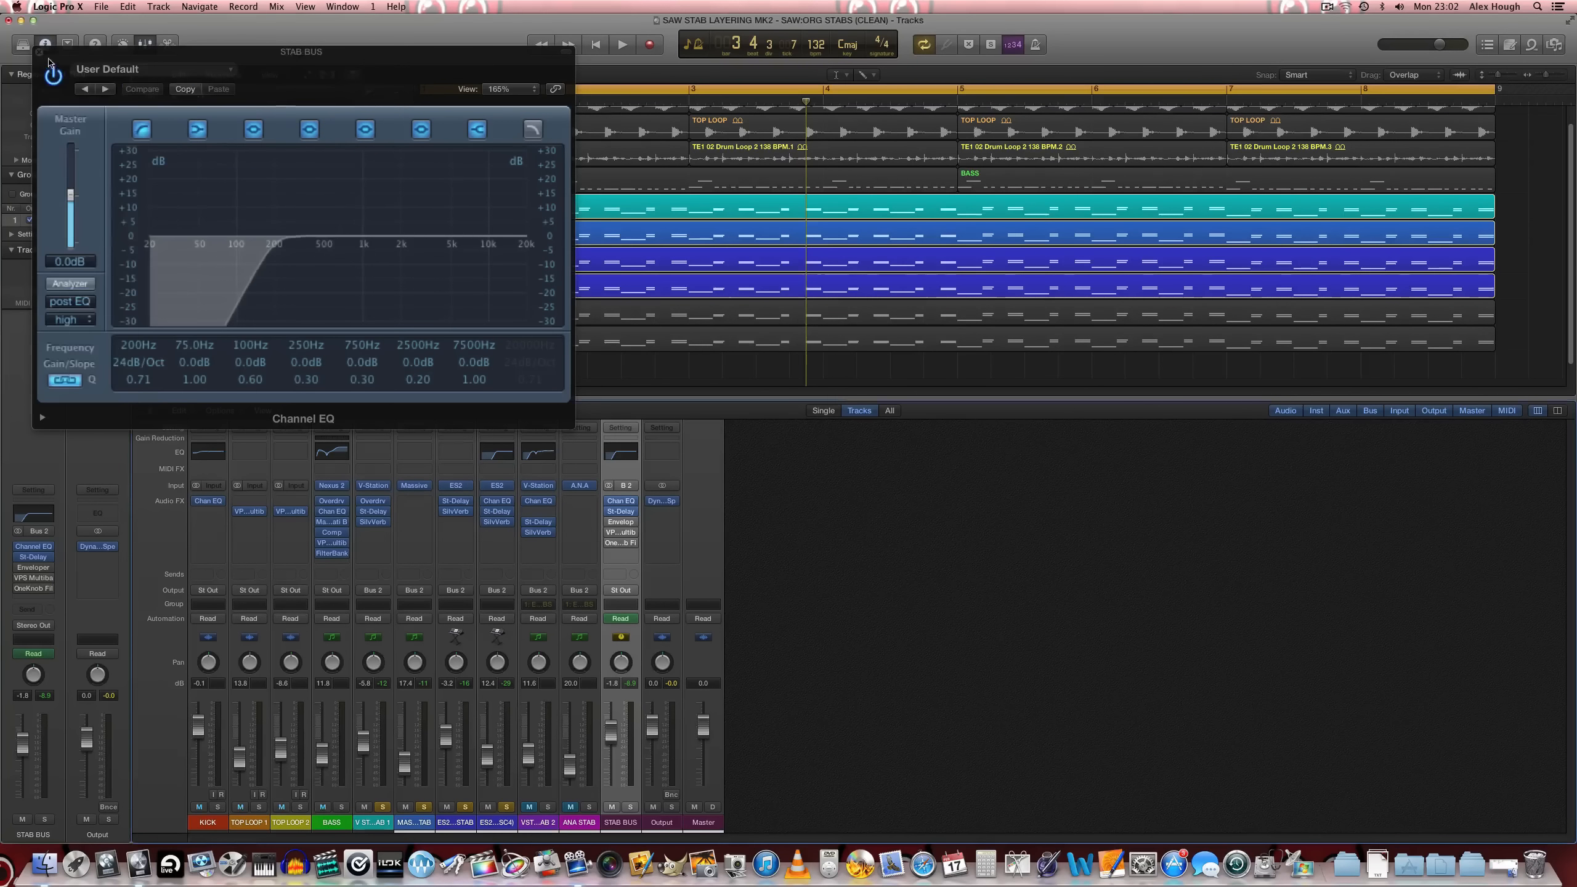
click(37, 51)
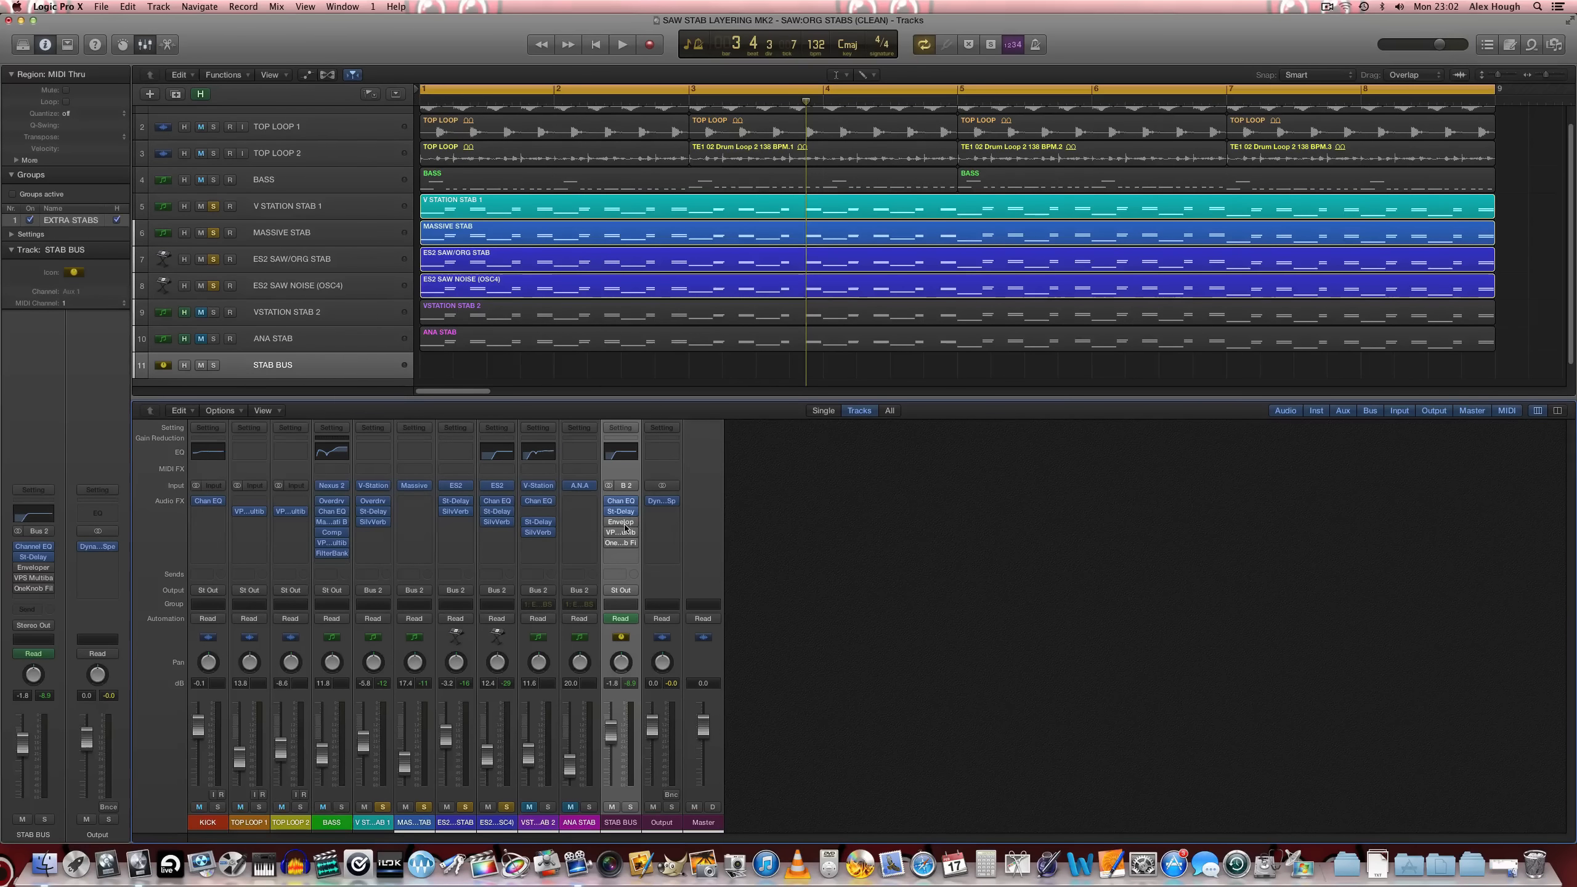
Open the STAB BUS Enveloper beside the mixer channels and play the stabs with it bypassed
click(621, 522)
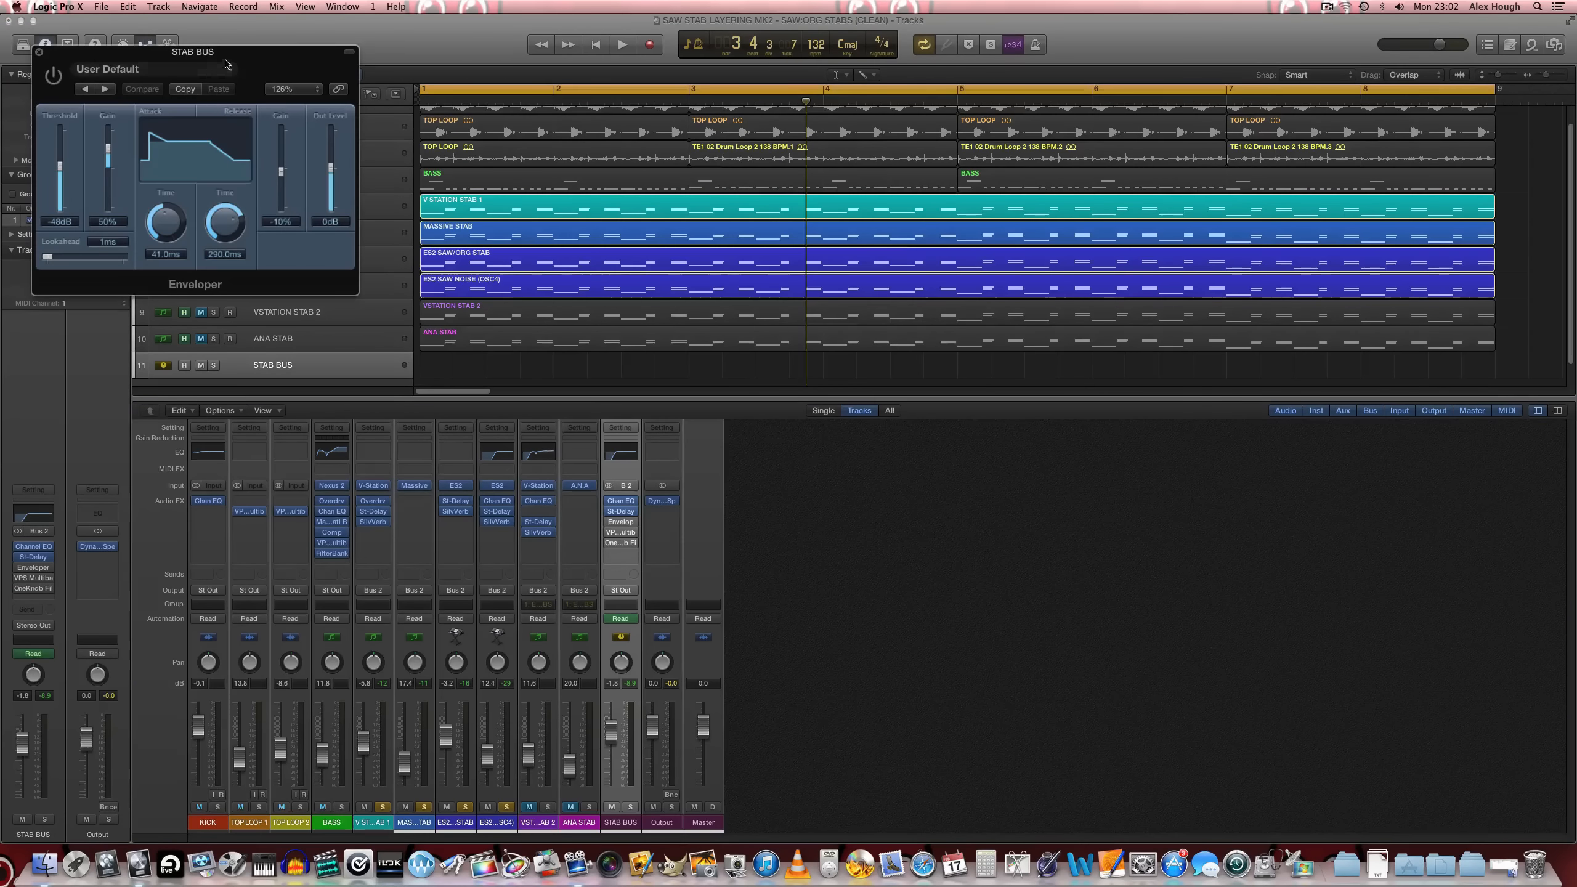
drag(226, 64, 939, 443)
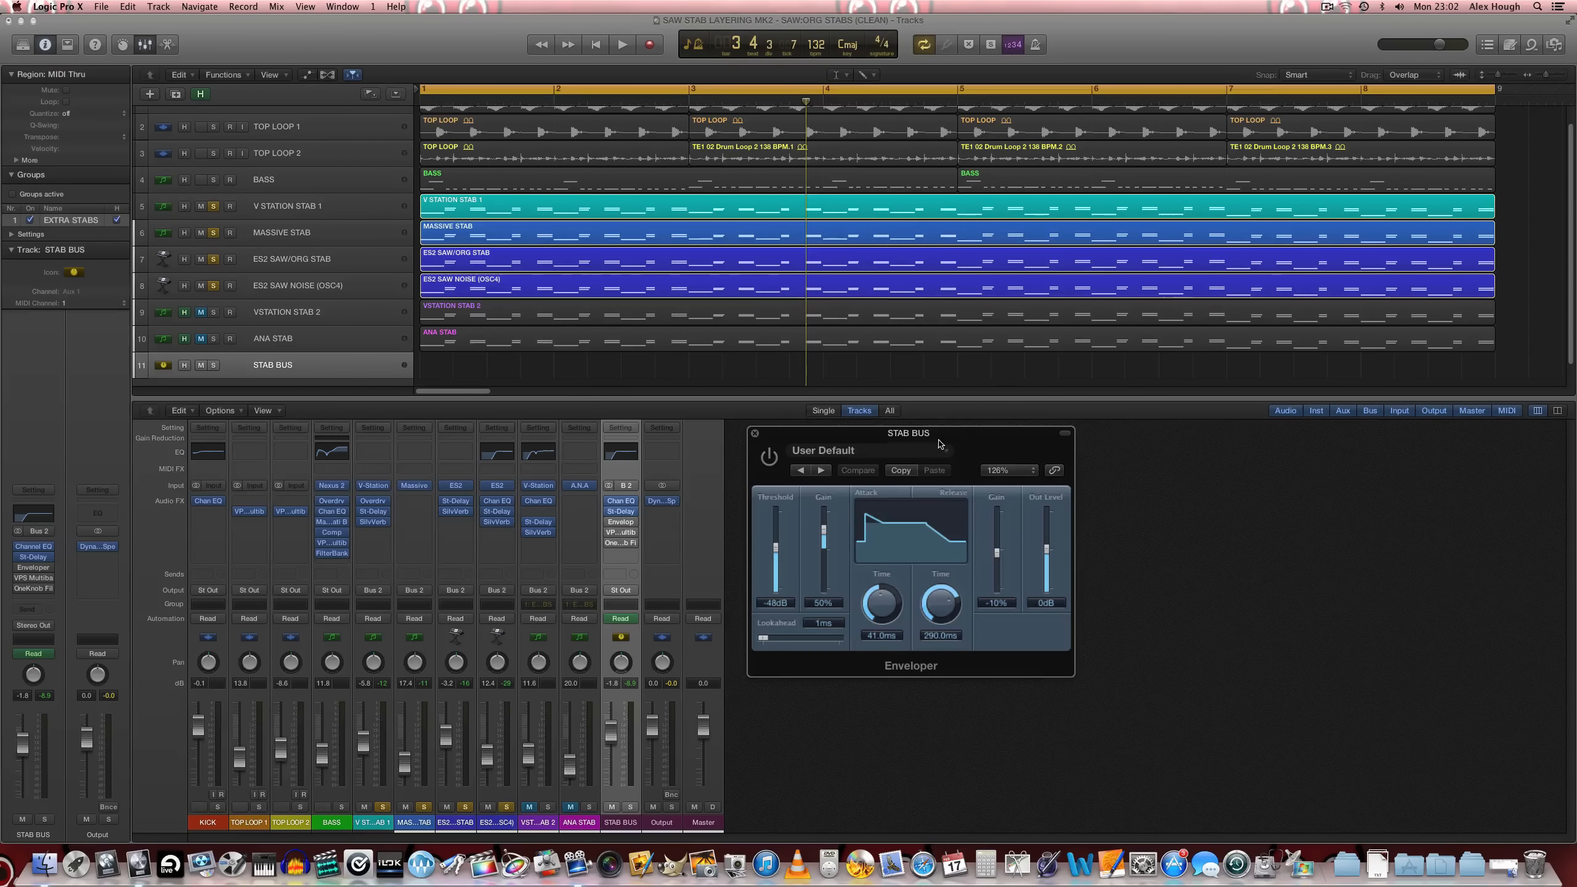
key(space)
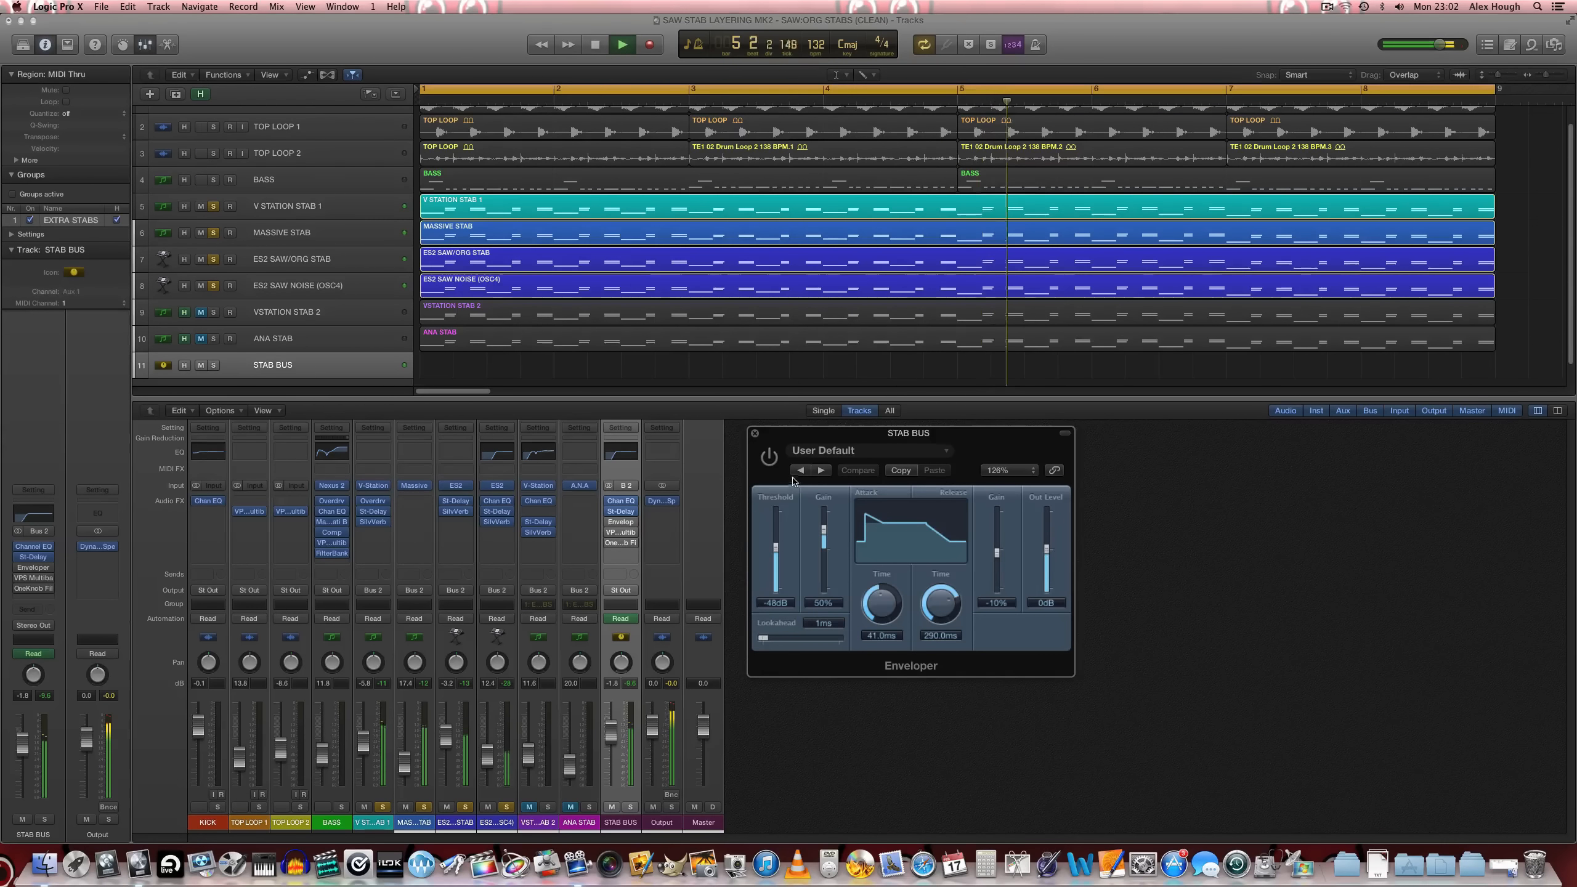
key(space)
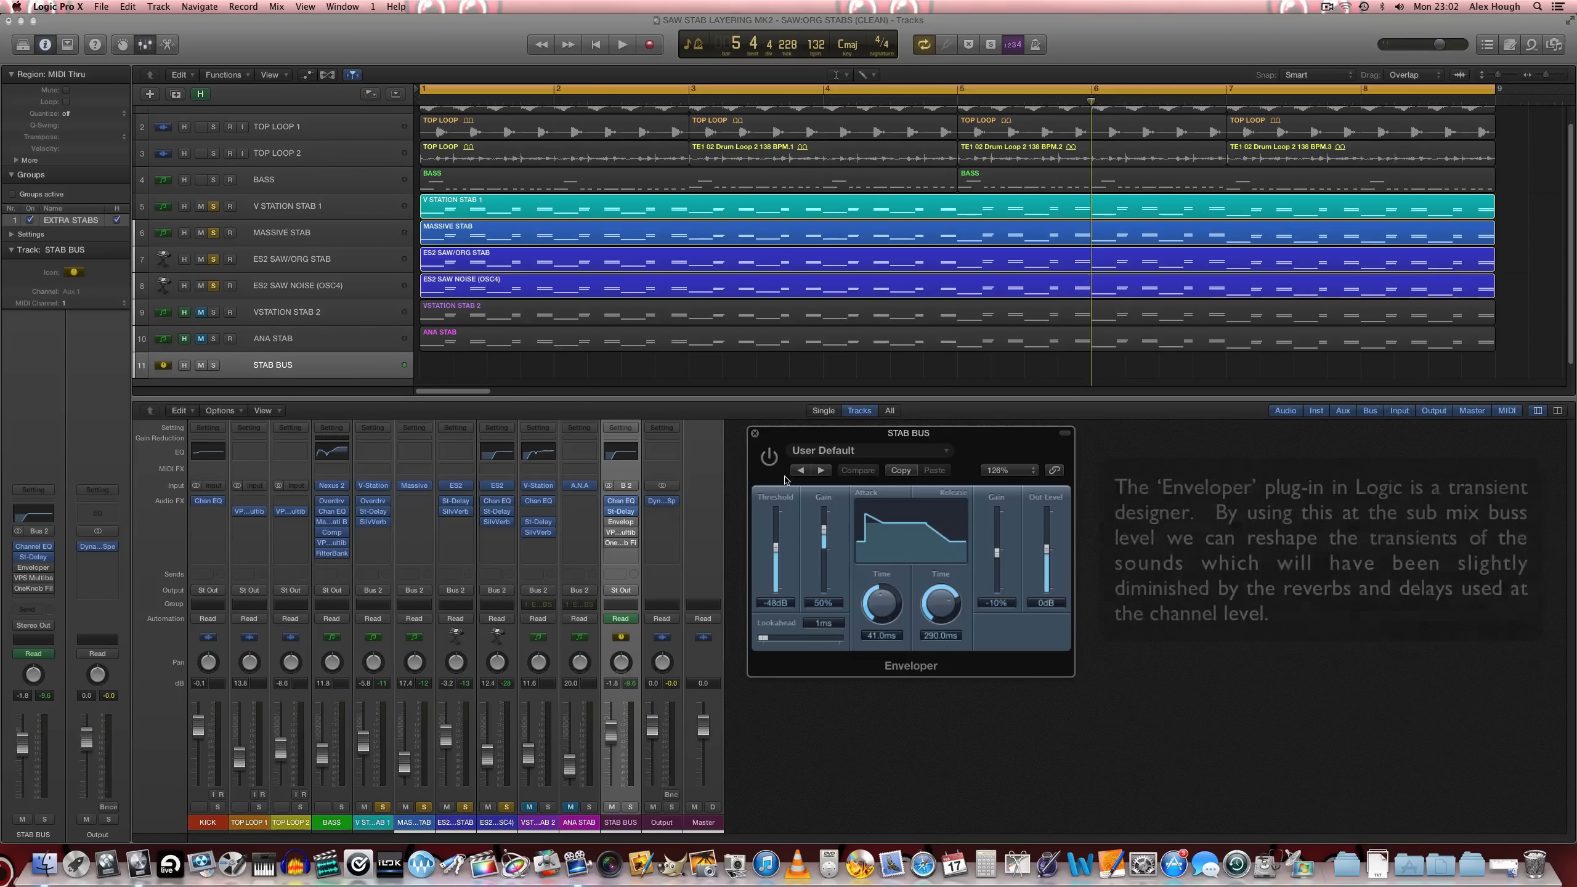
mouse_move(621, 514)
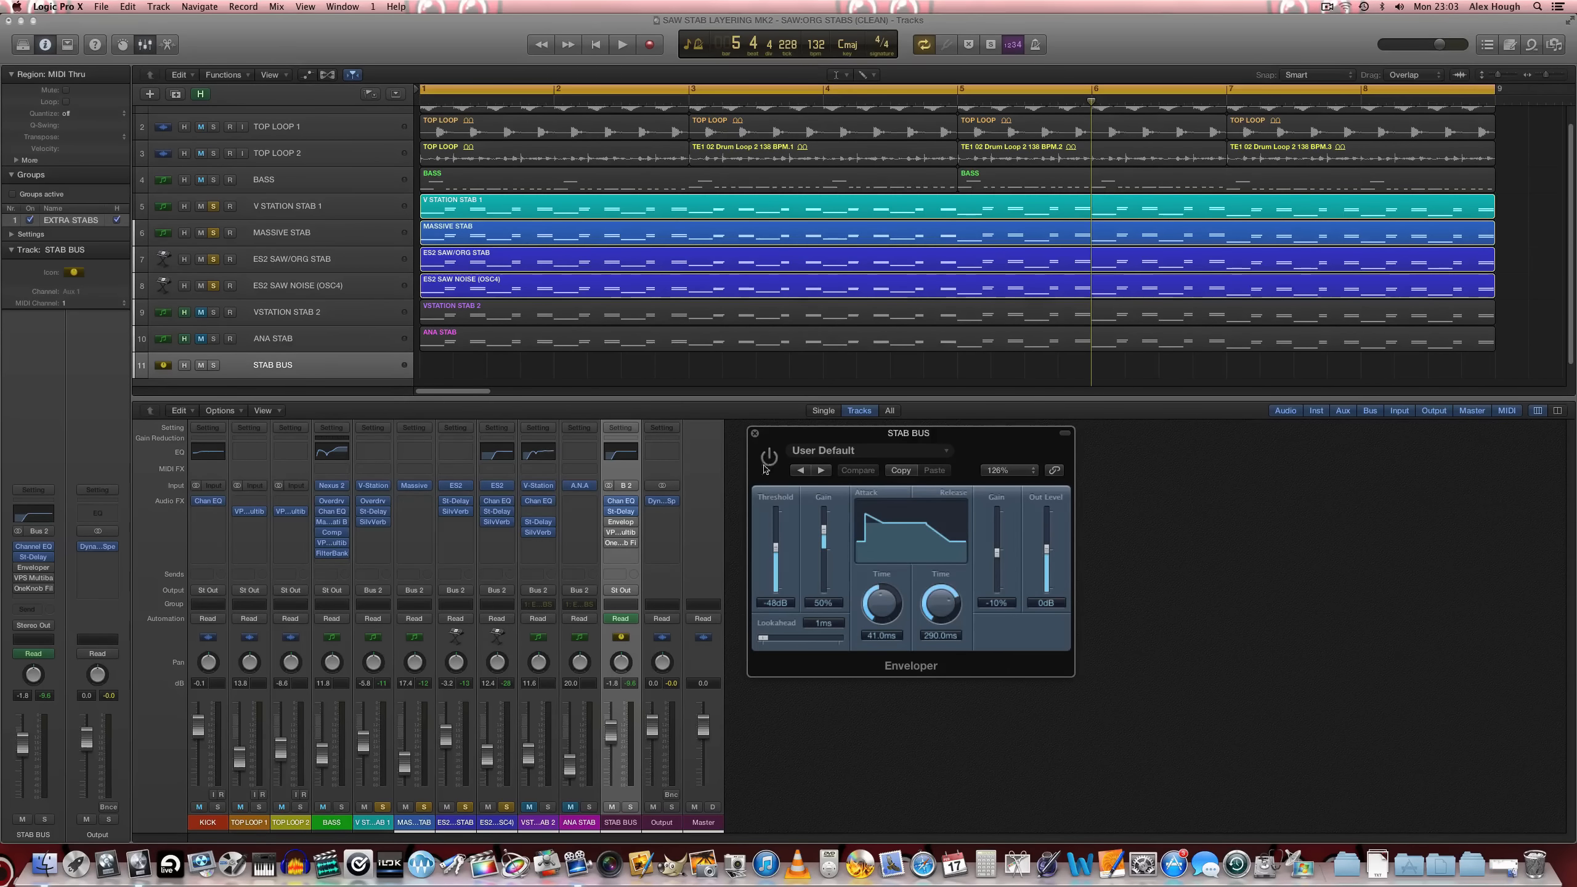
key(space)
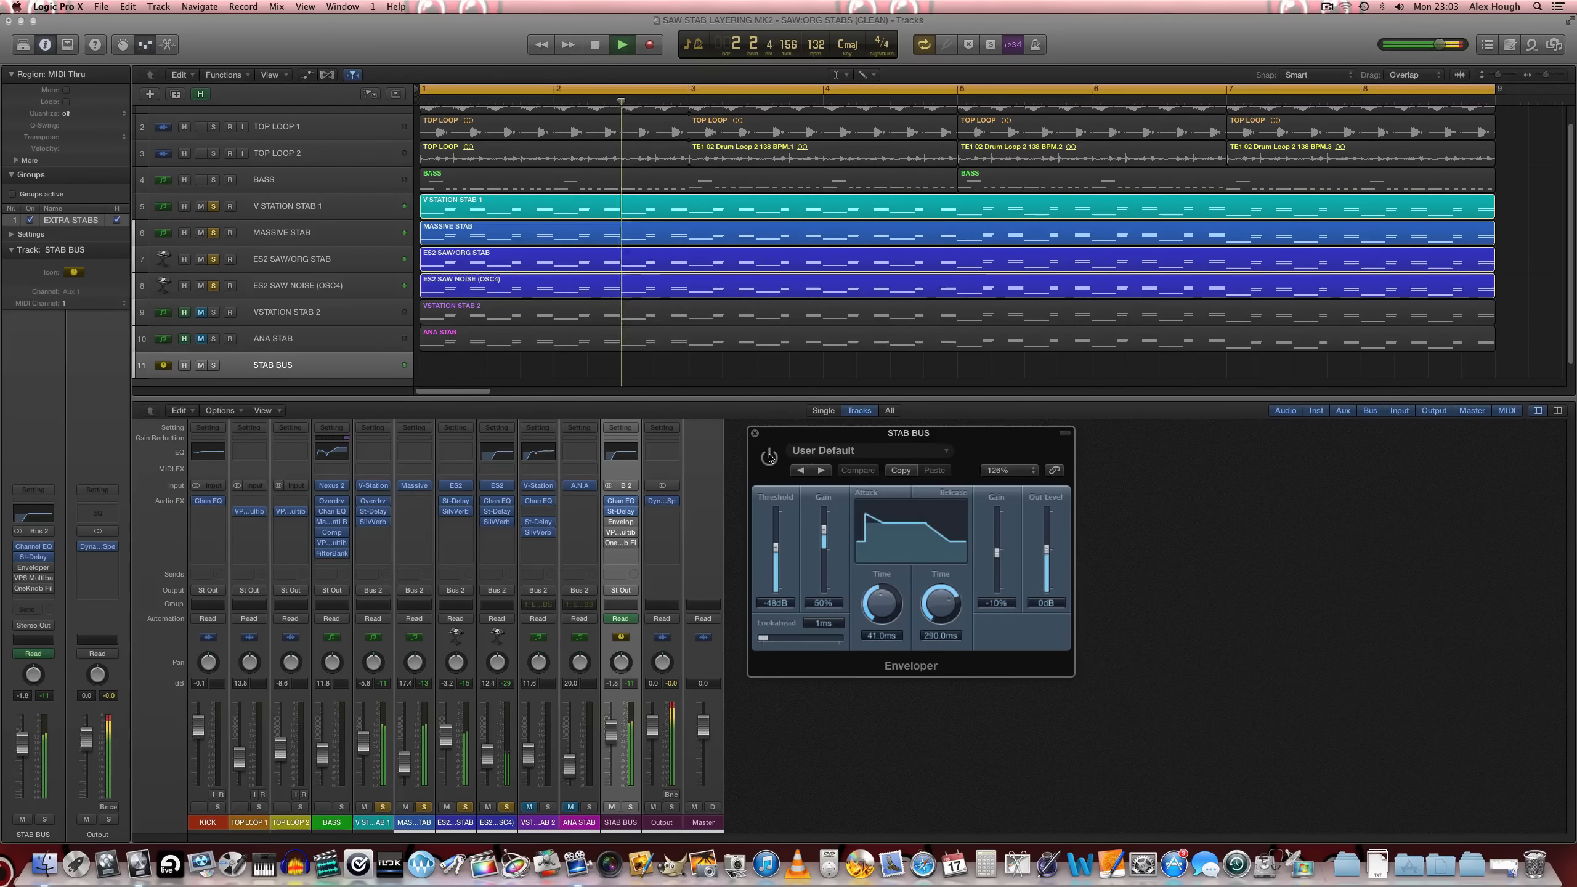
Enable the Enveloper on STAB BUS, comparing it on and off during playback, and fine-tune its attack gain around 50%
click(770, 458)
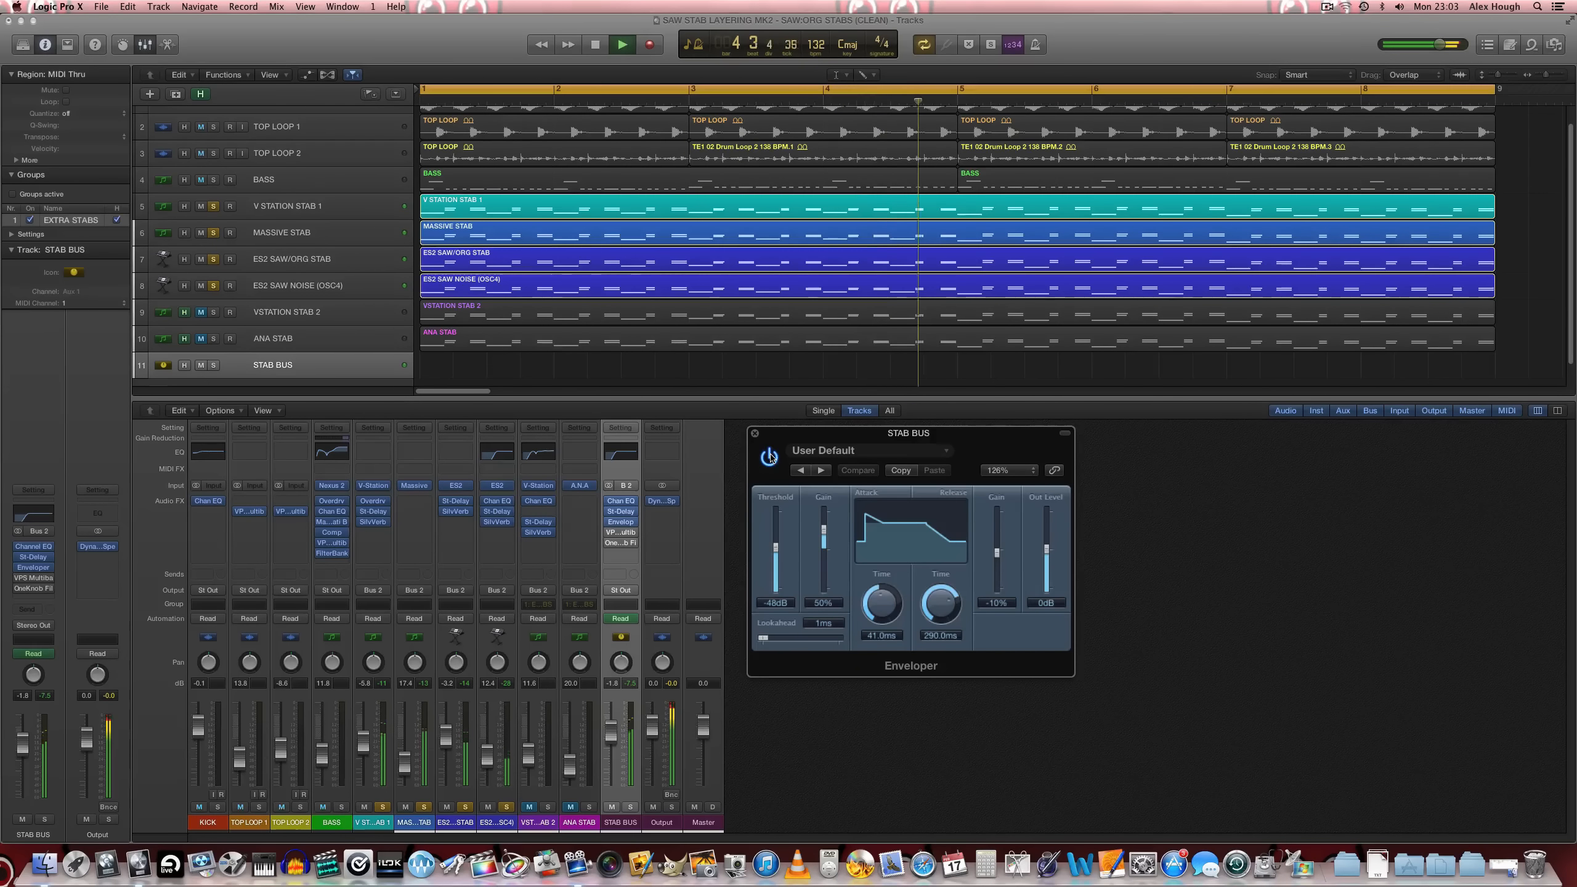
click(770, 458)
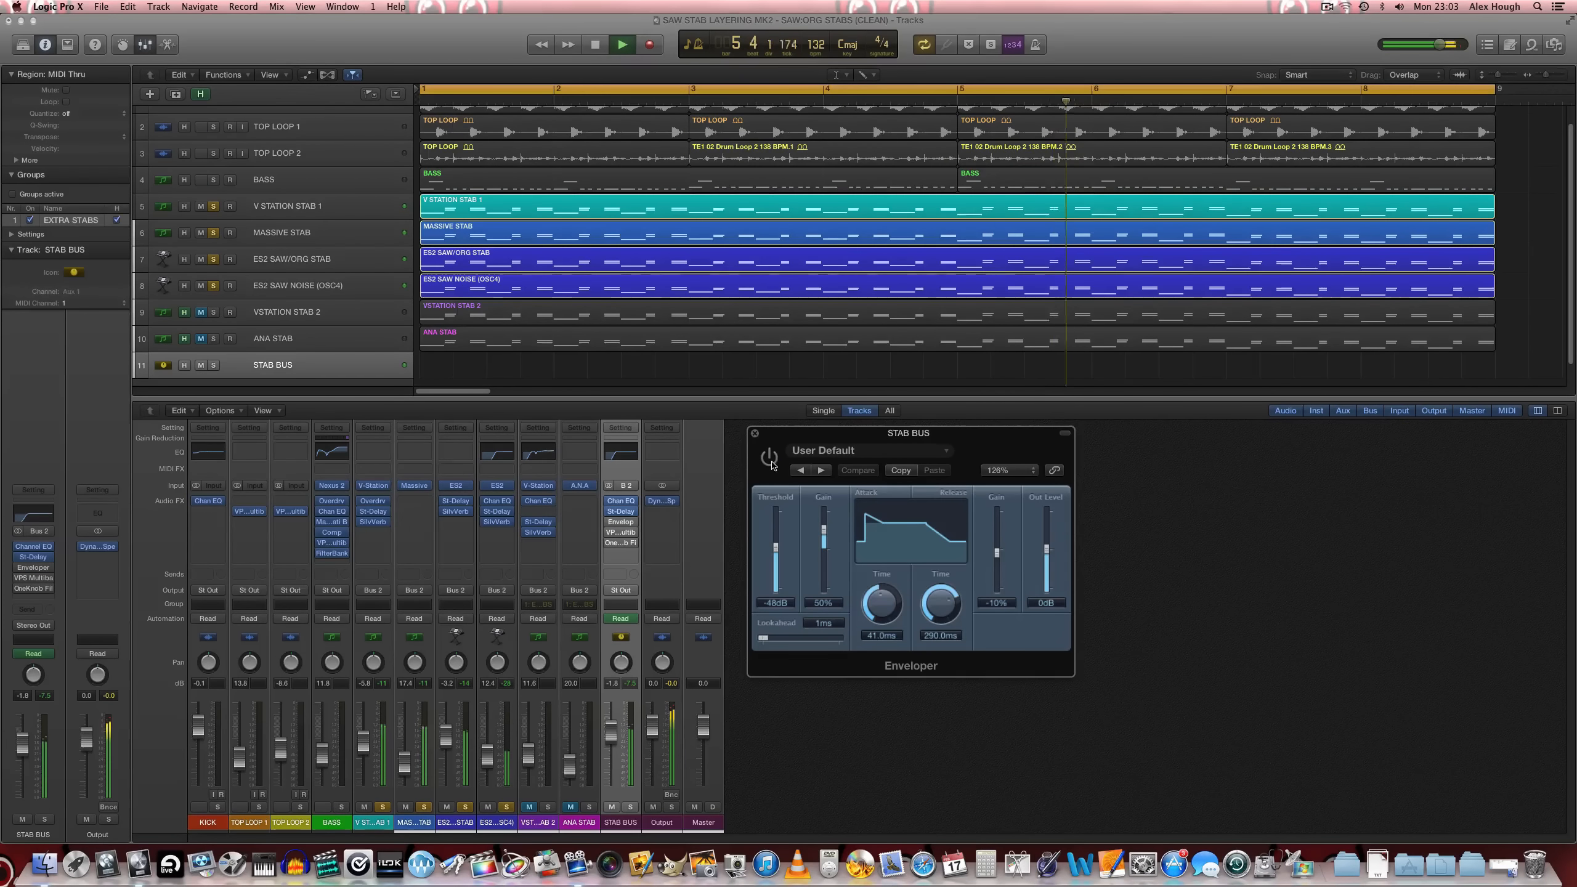
click(771, 461)
mouse_move(823, 529)
mouse_down()
mouse_move(823, 509)
mouse_move(822, 533)
mouse_up()
key(space)
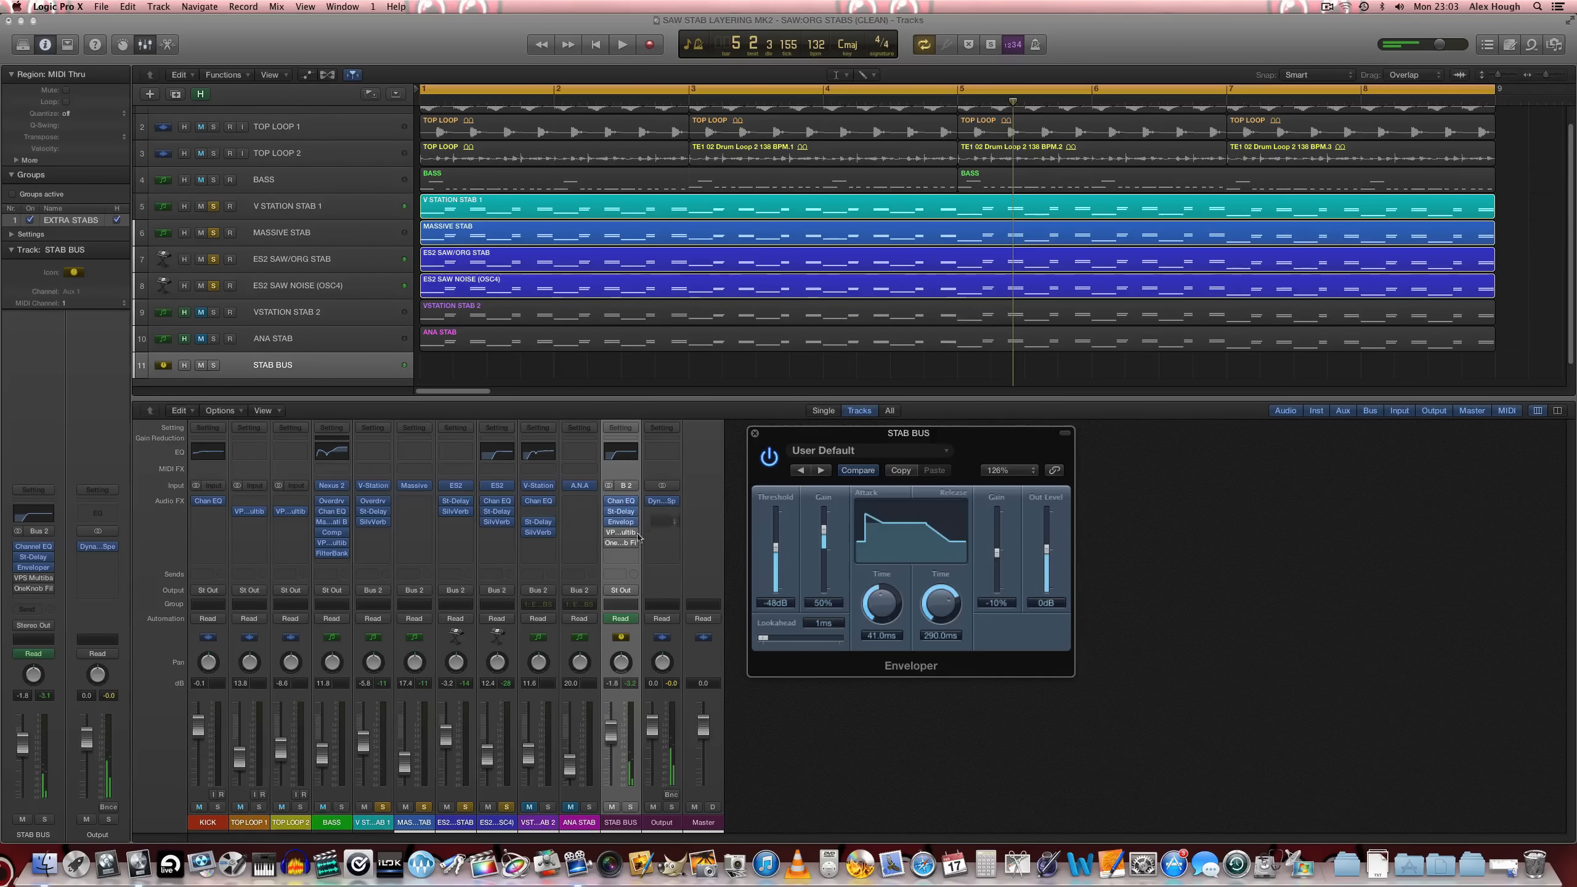
Close the Enveloper and enable the VPS Multiband Sidechain on STAB BUS
mouse_move(624, 537)
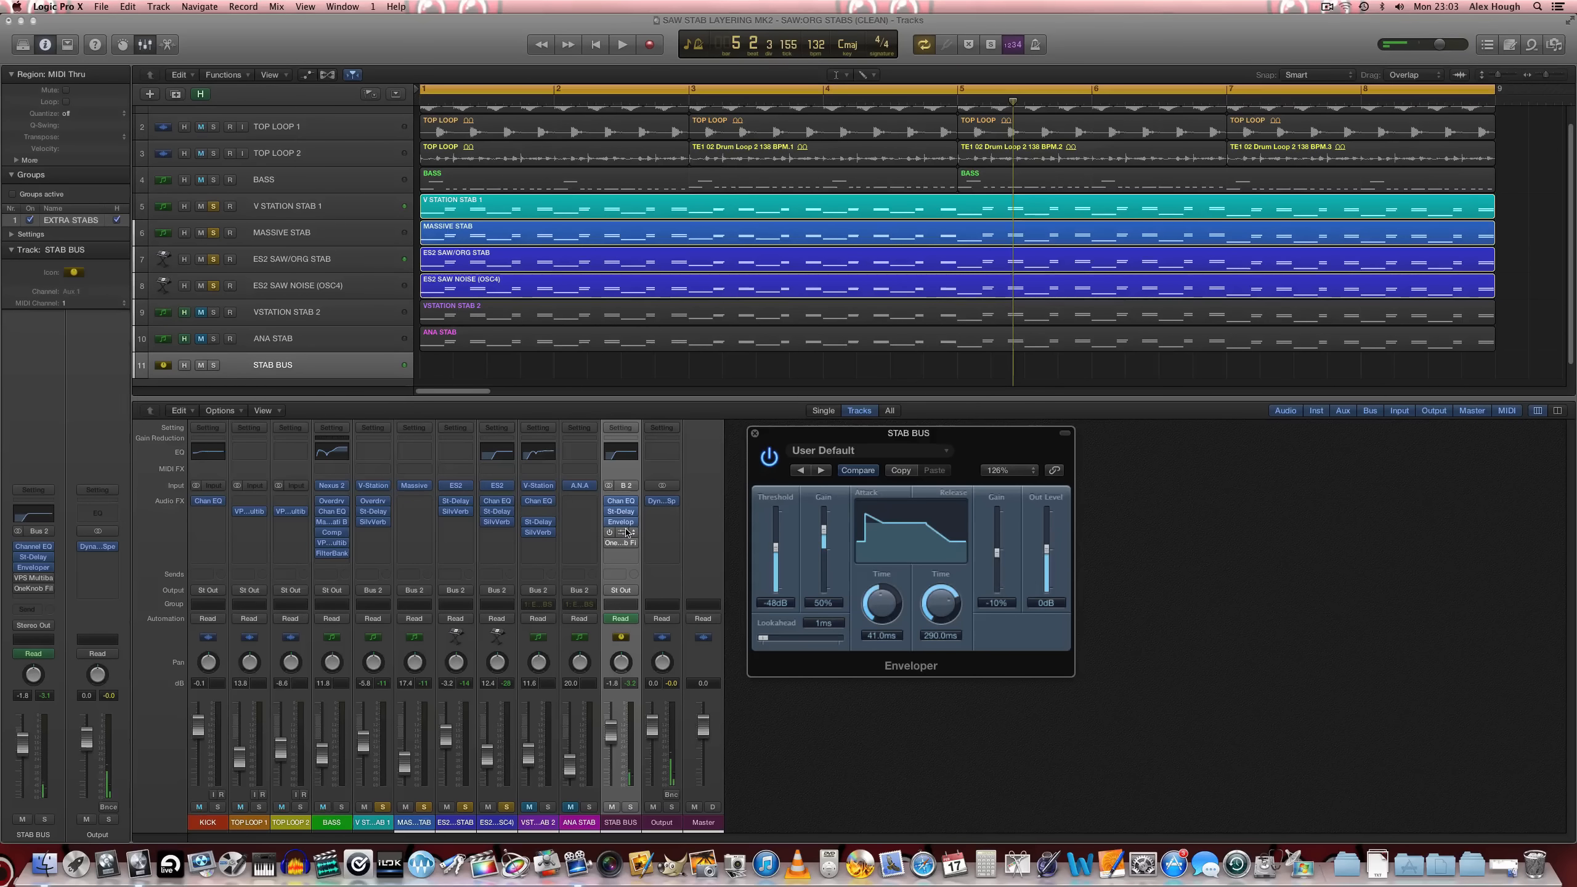
click(756, 434)
click(622, 533)
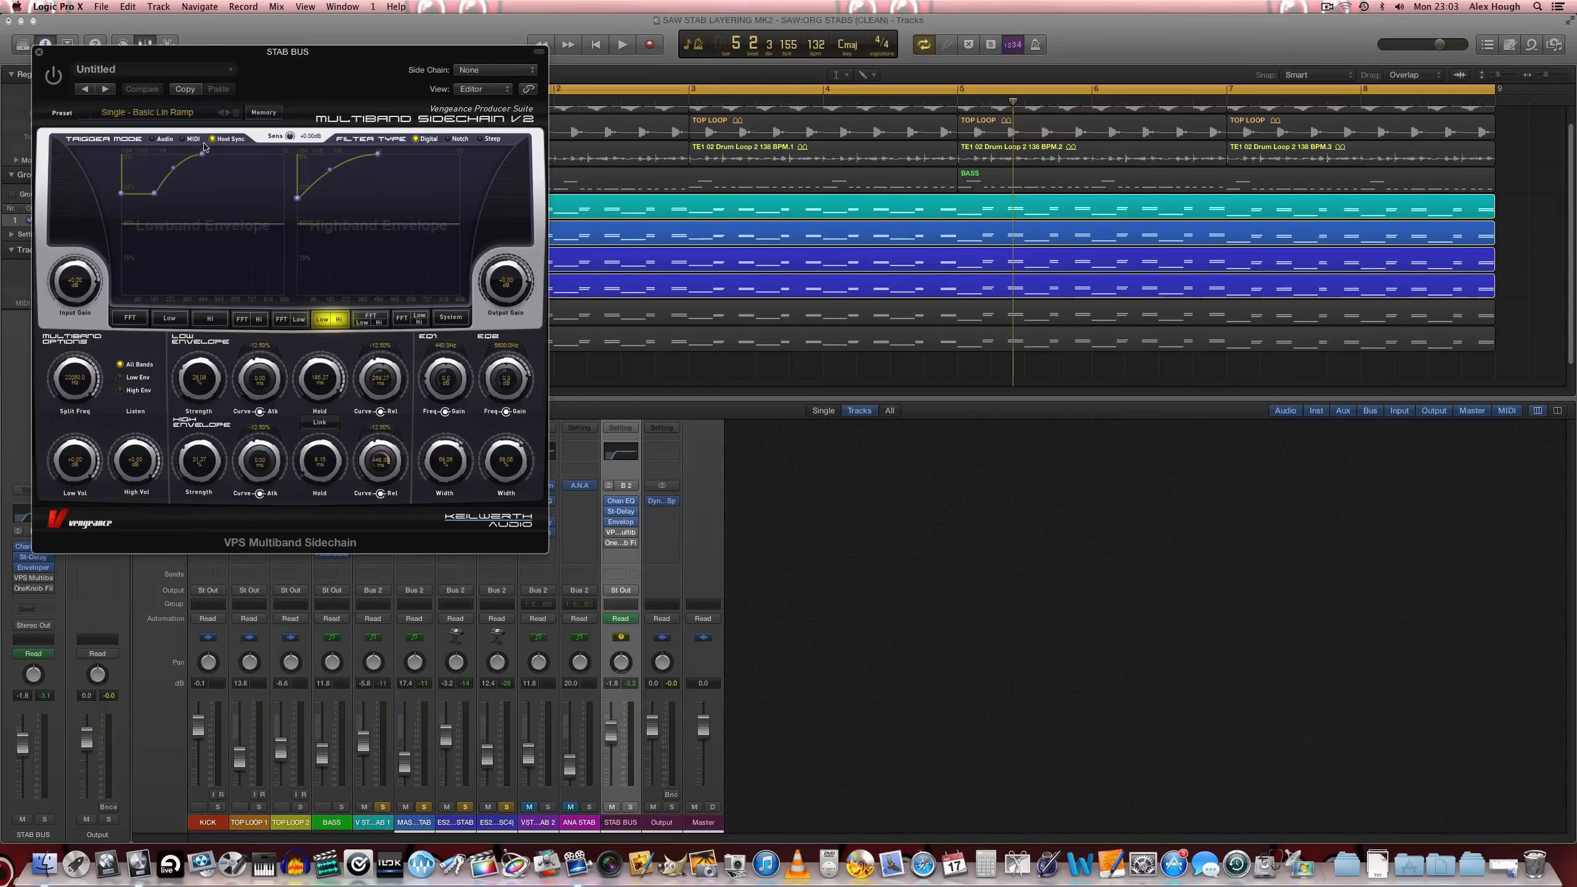
mouse_move(173, 168)
click(53, 76)
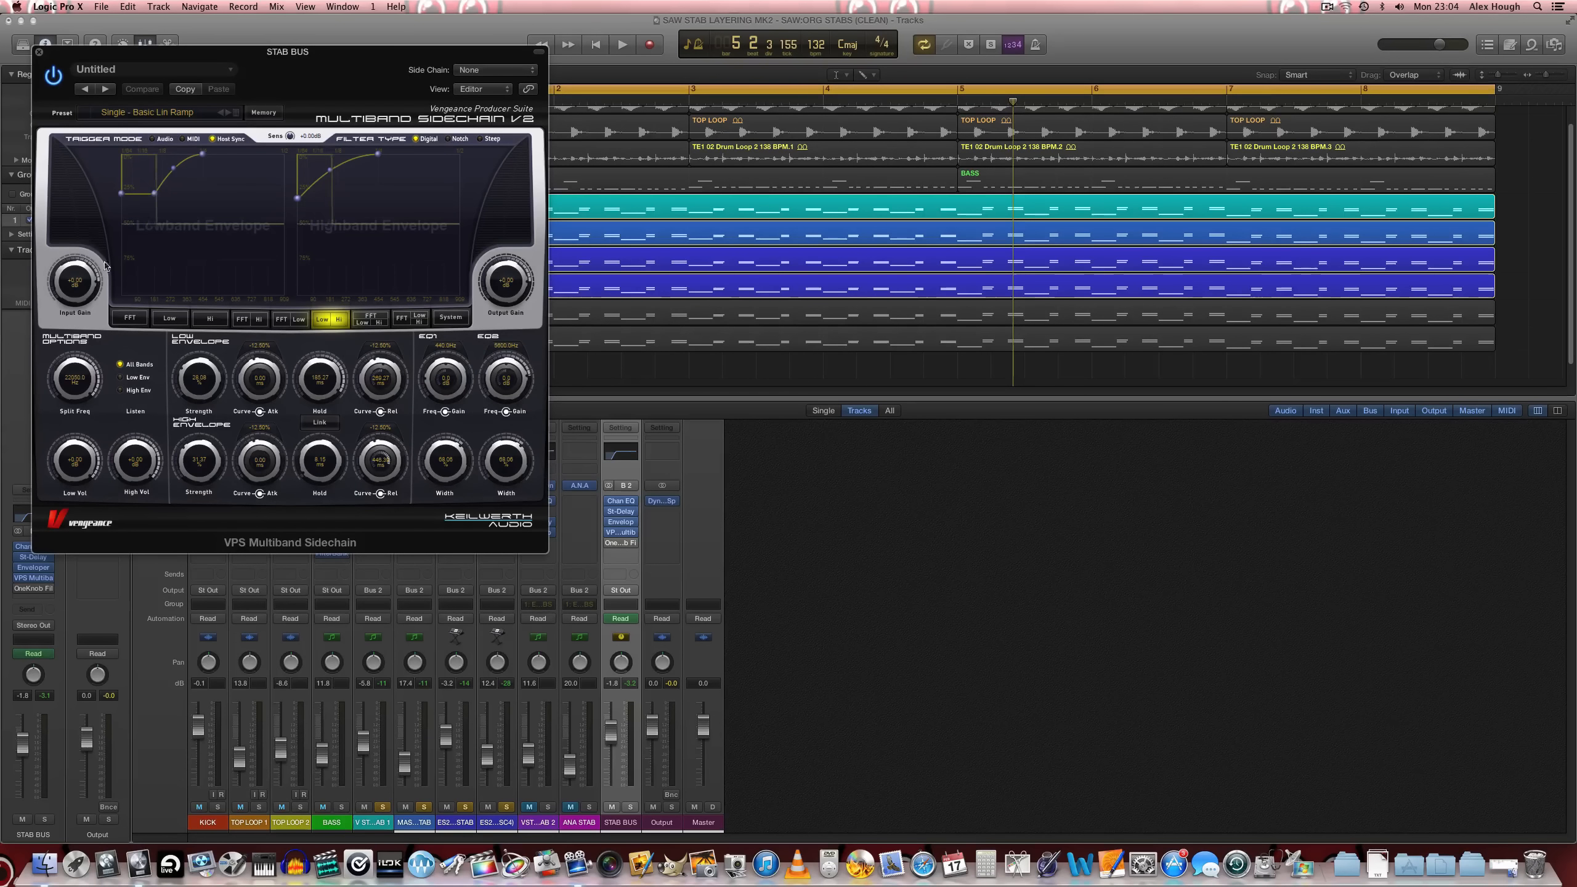
Solo KICK, TOP LOOP 1 and TOP LOOP 2 too, and play them with the stabs, comparing the VPS Multiband Sidechain on and off
click(259, 807)
click(217, 806)
click(300, 806)
key(space)
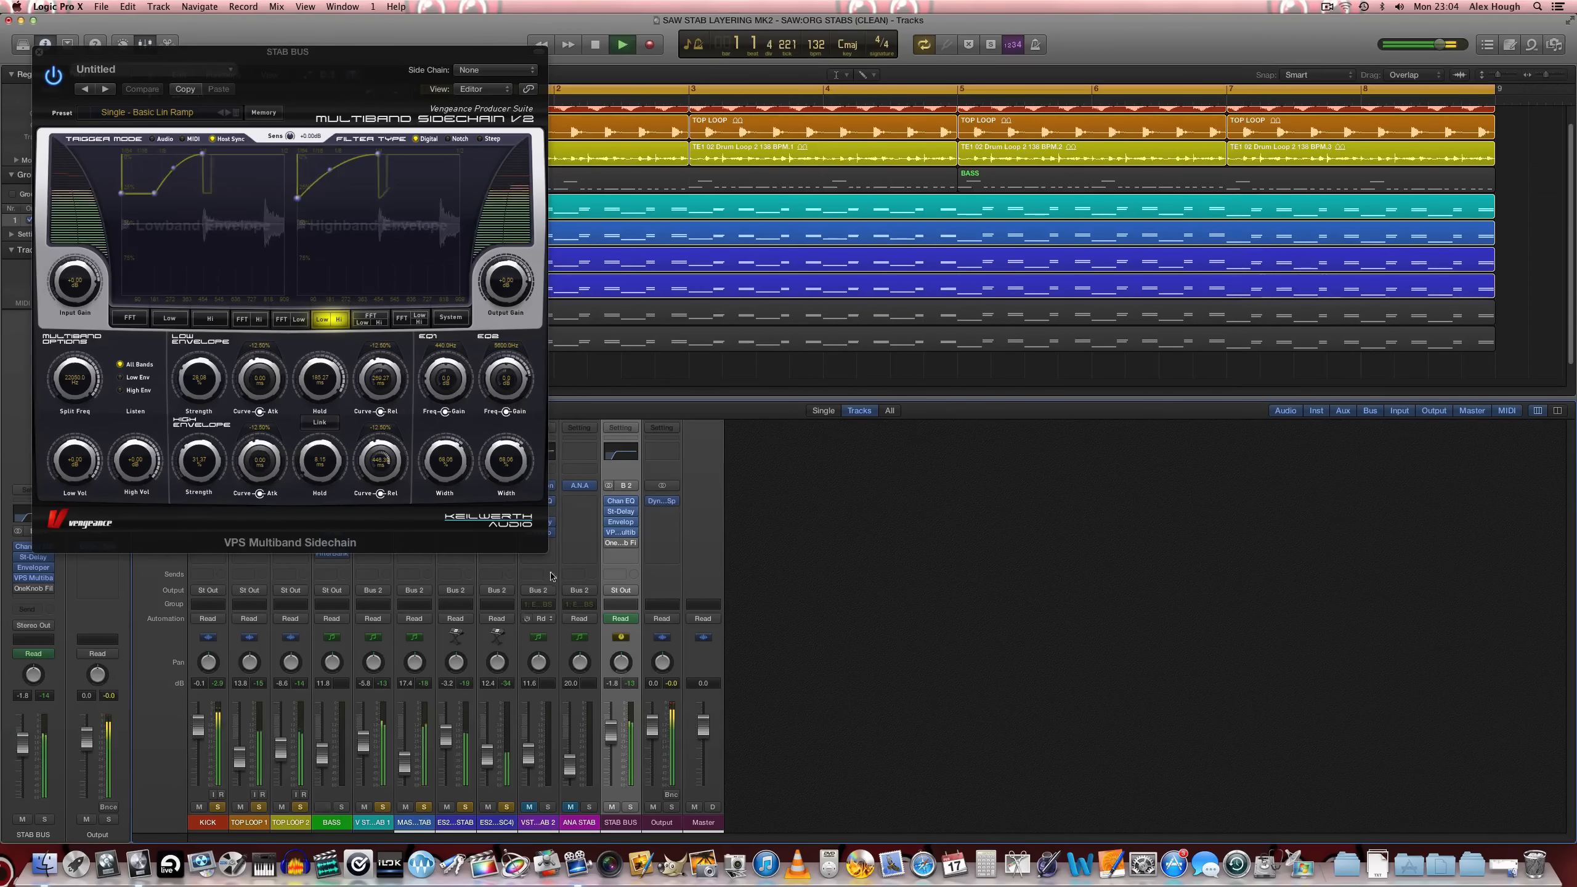
click(52, 80)
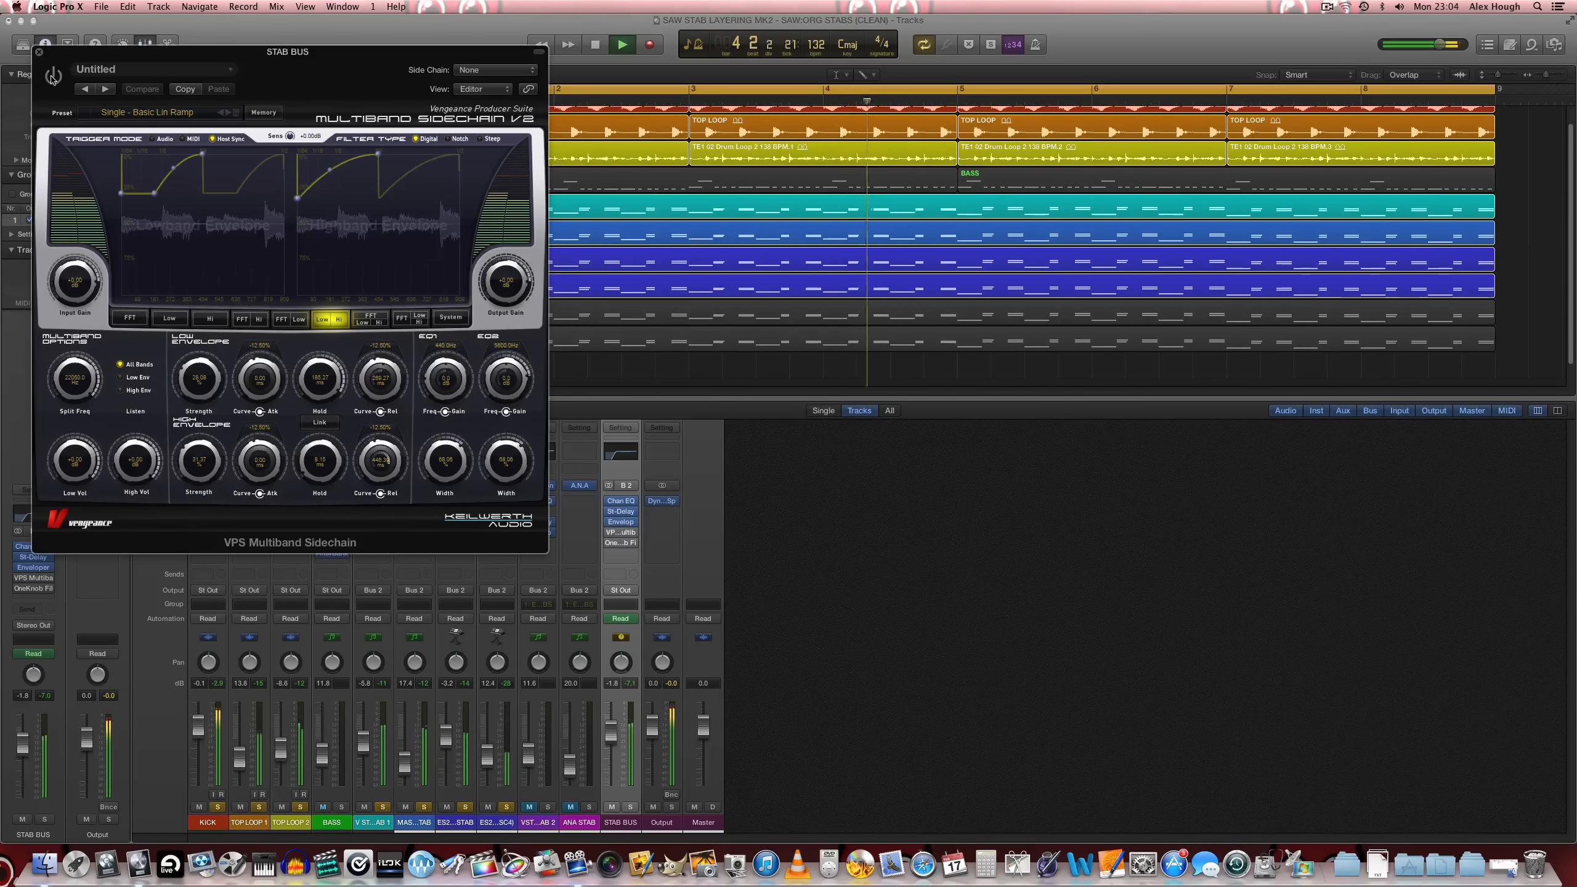
click(53, 76)
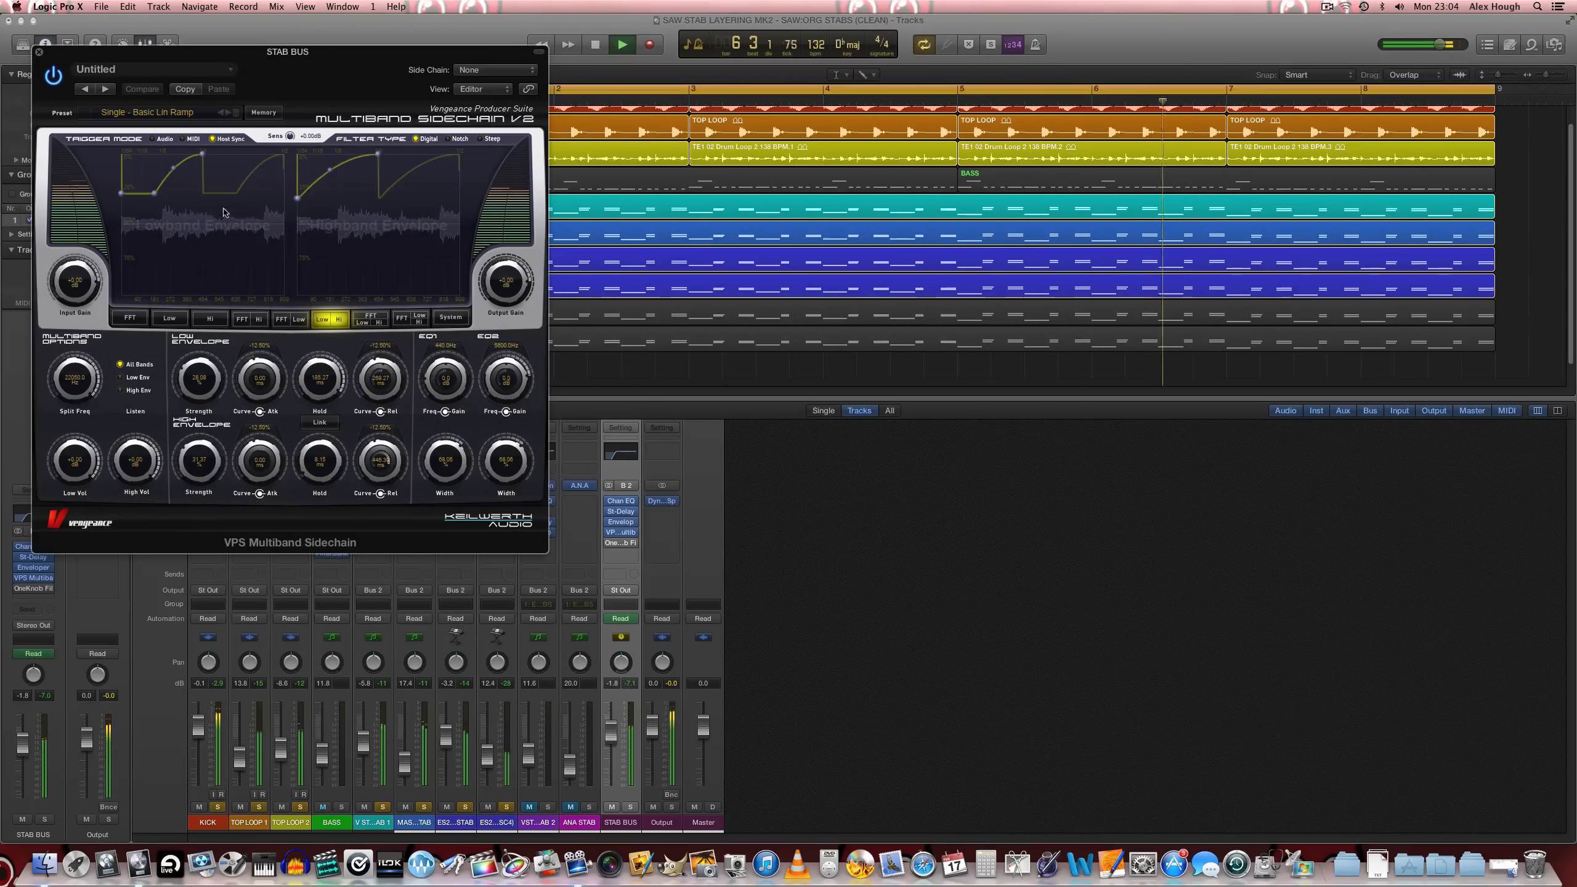
key(space)
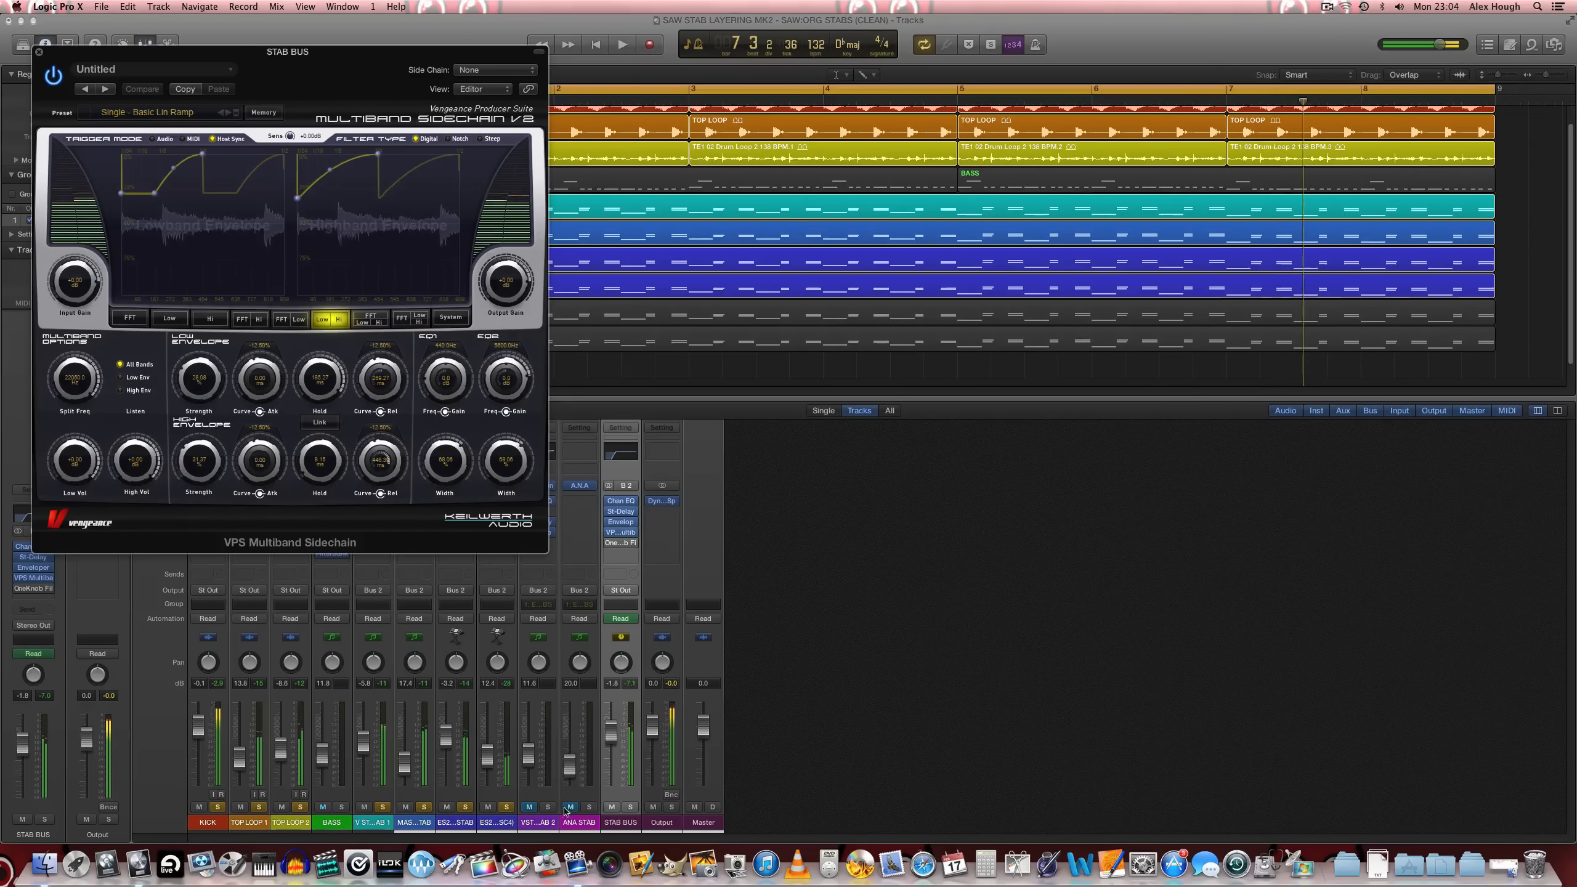
key(super+w)
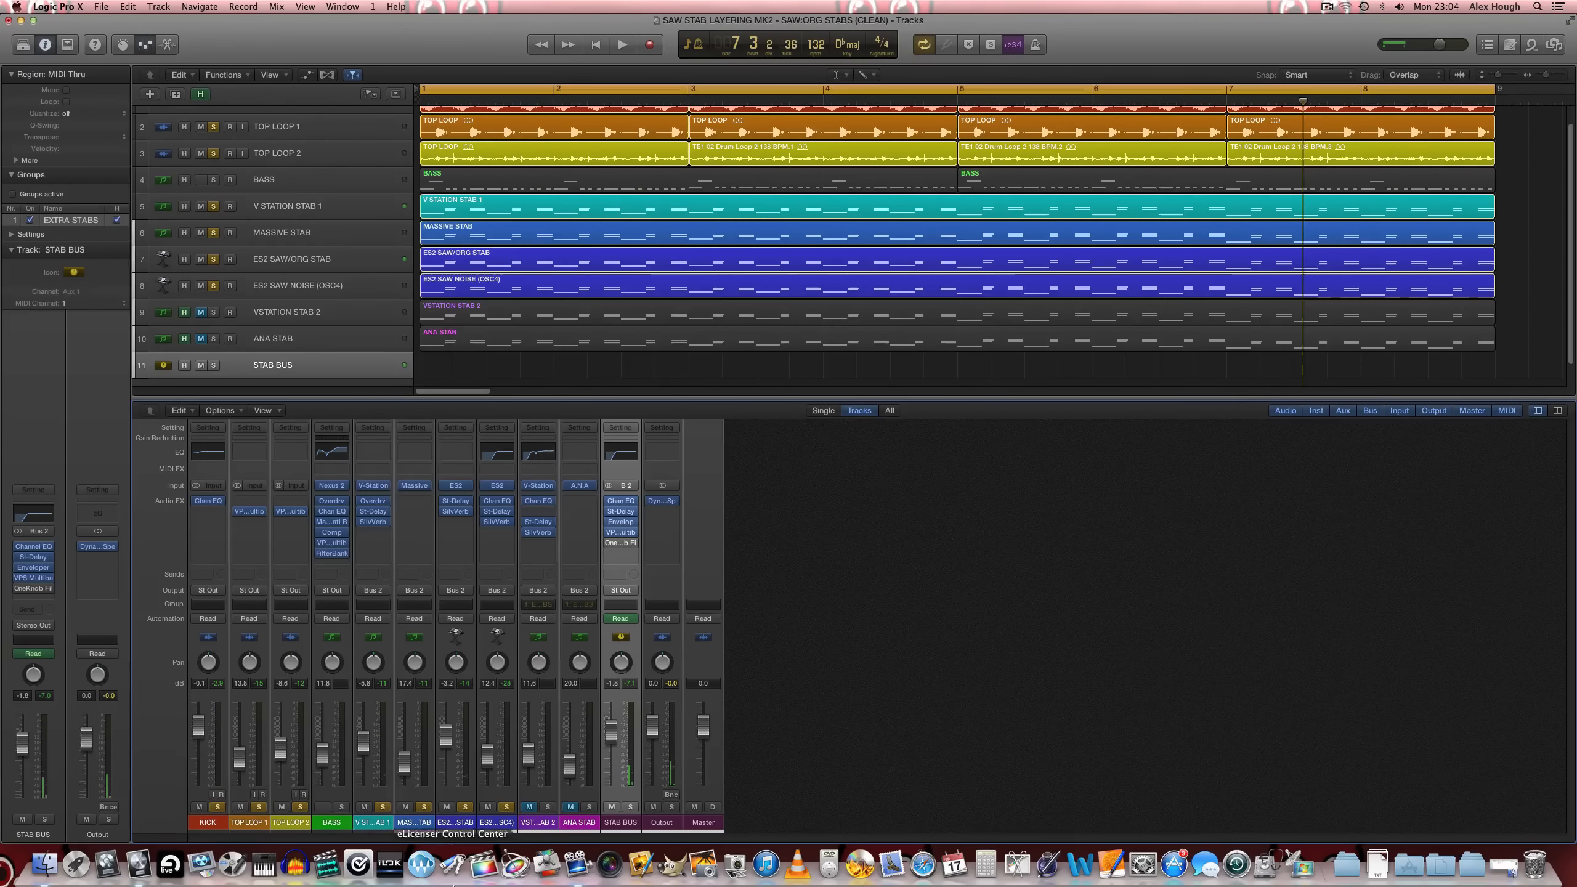
Add BASS, VSTATION STAB 2 and ANA STAB to the soloed tracks, unmuting the two extra stab layers
click(322, 806)
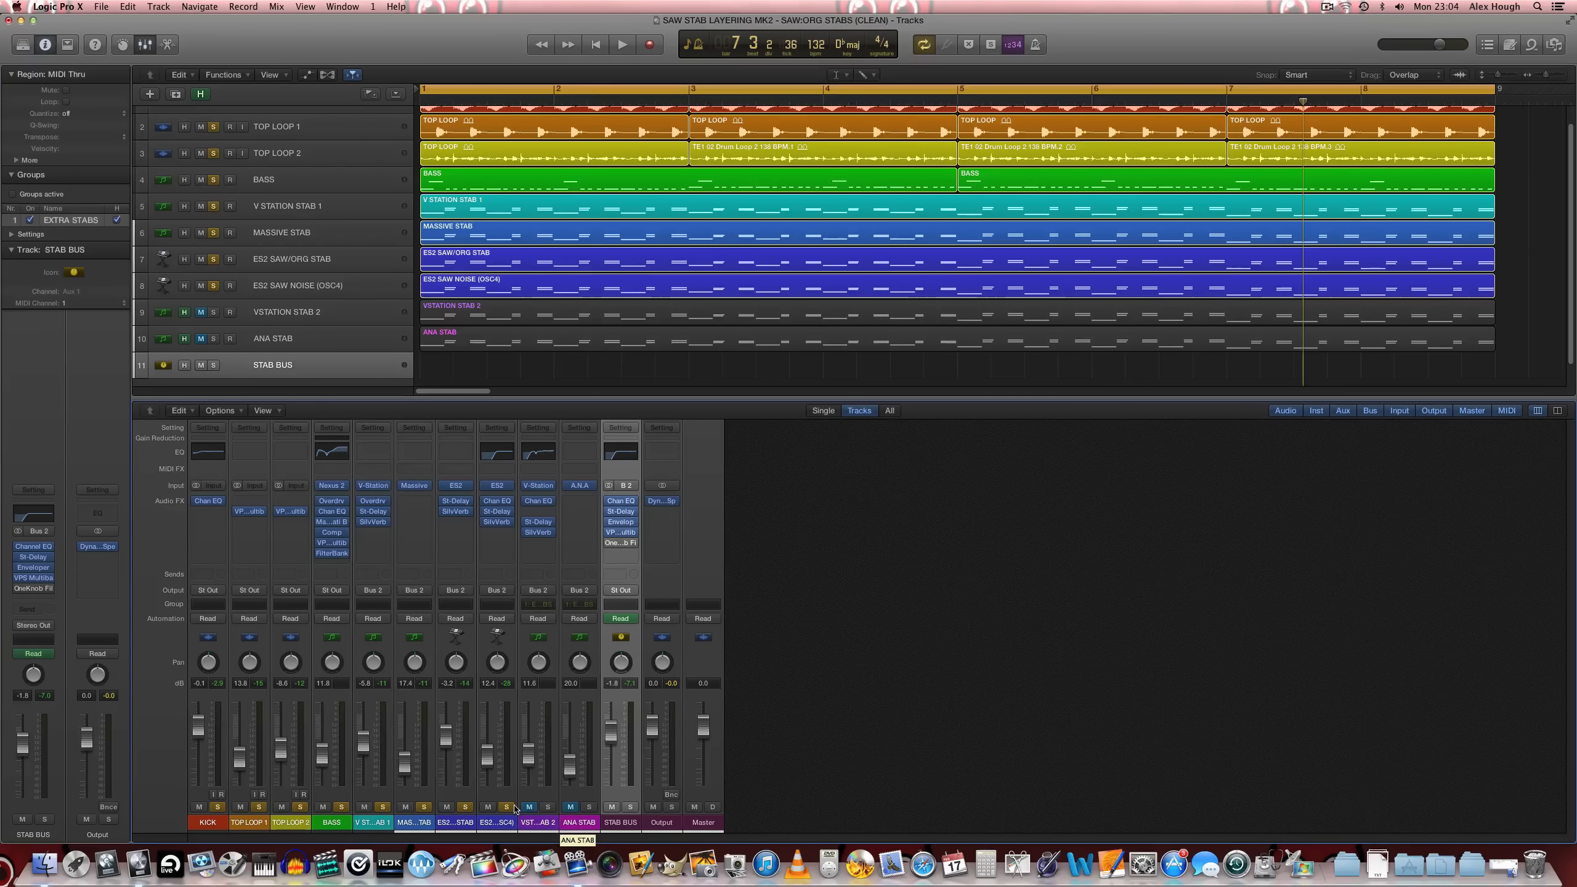
click(547, 806)
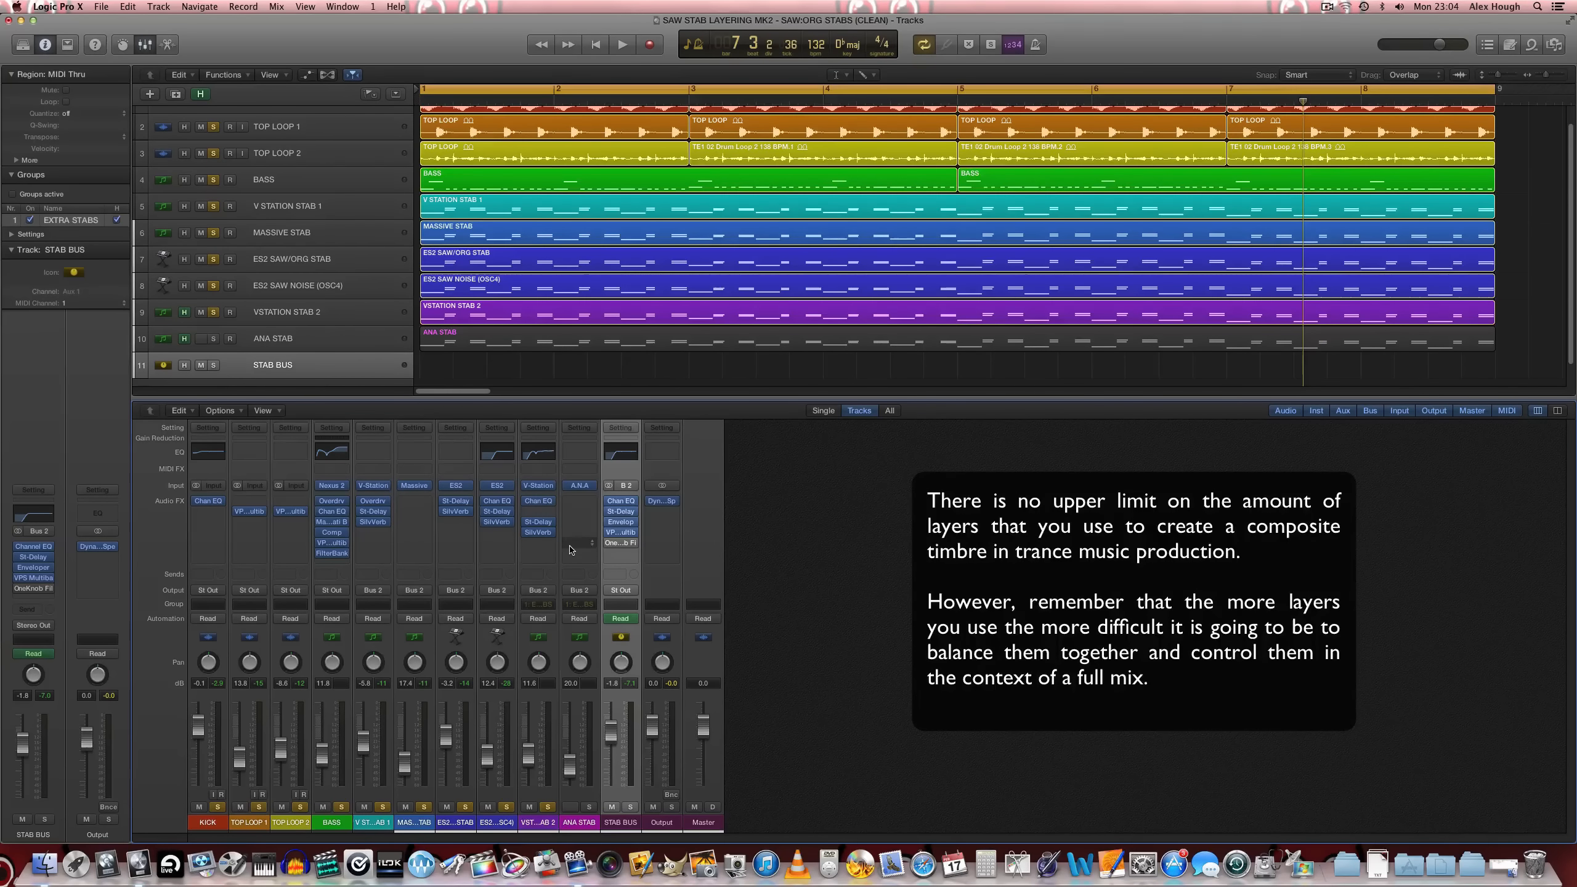
click(590, 807)
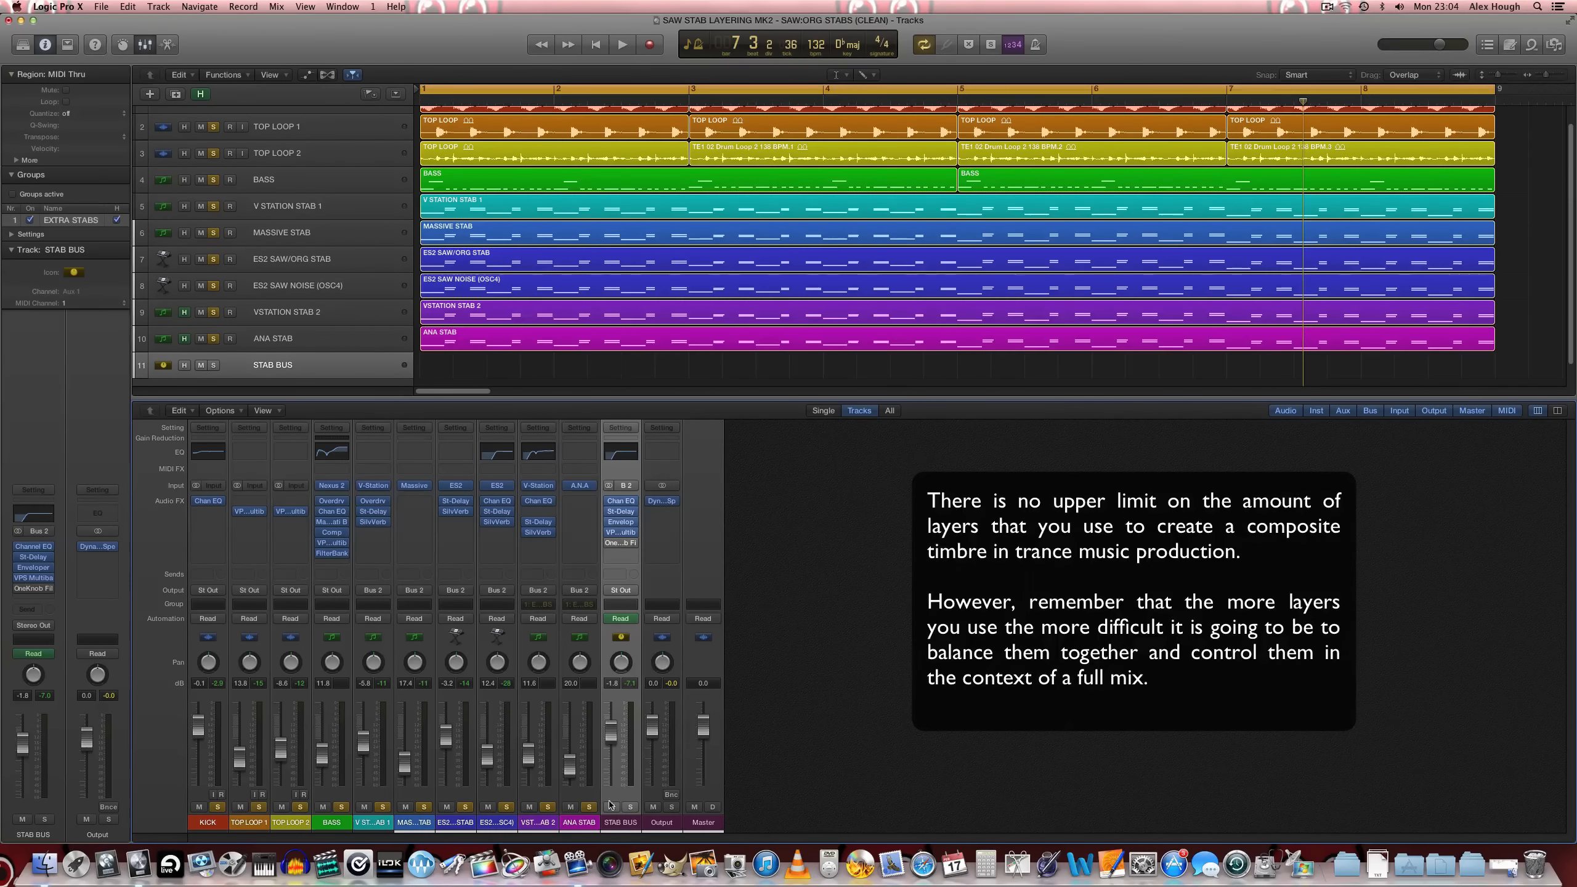
Solo only STAB BUS and play all six stab layers together
alt+click(631, 807)
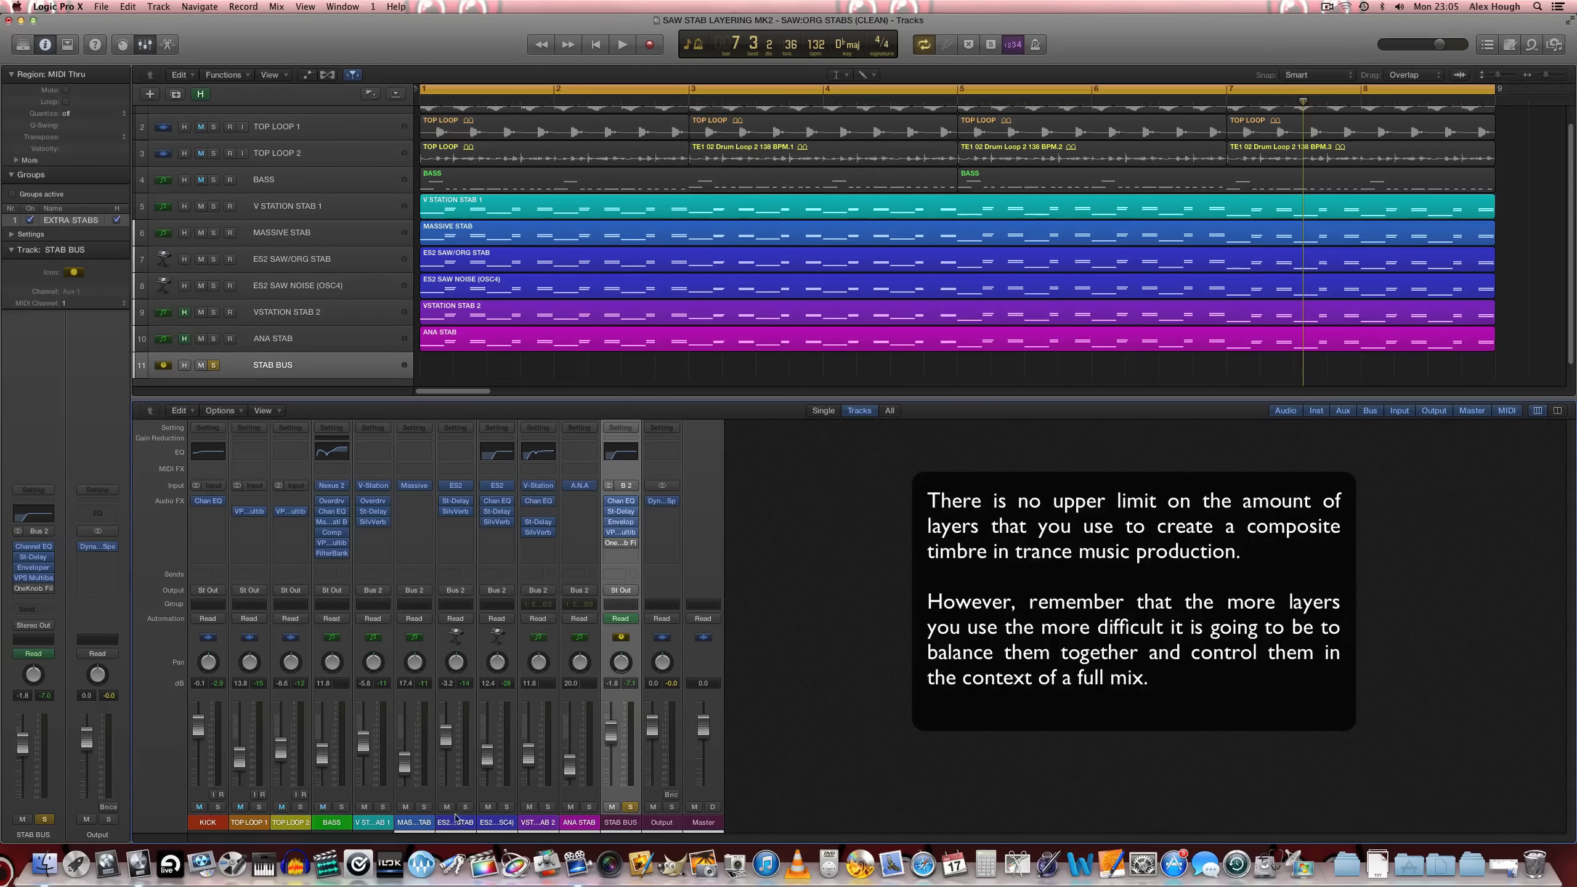
key(space)
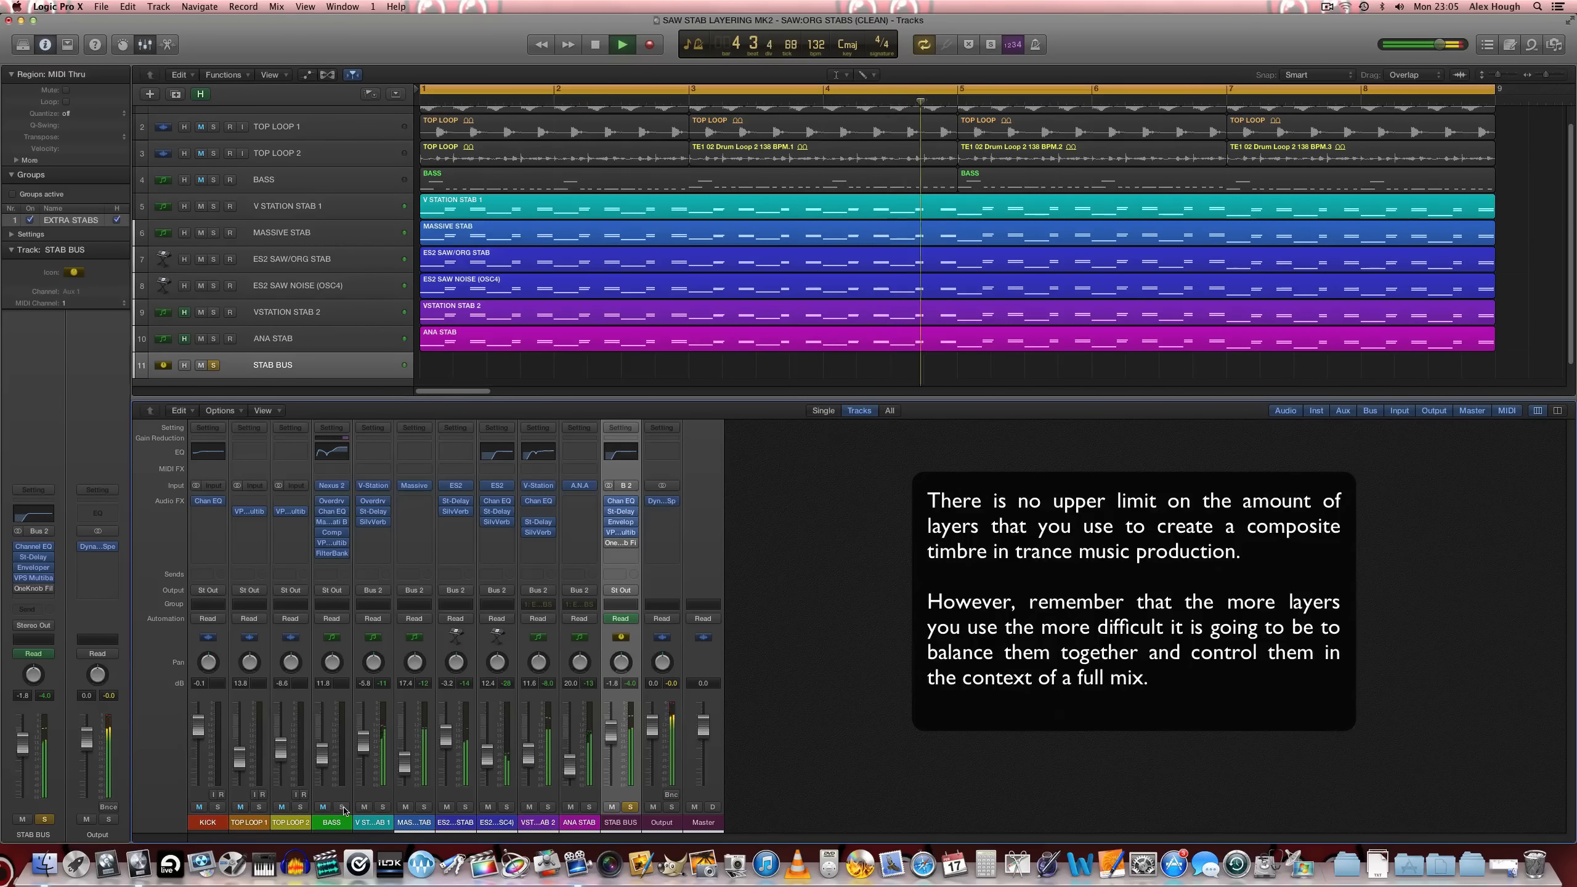
Clear all solos and play the complete stab stack together with KICK, both top loops and BASS
key(space)
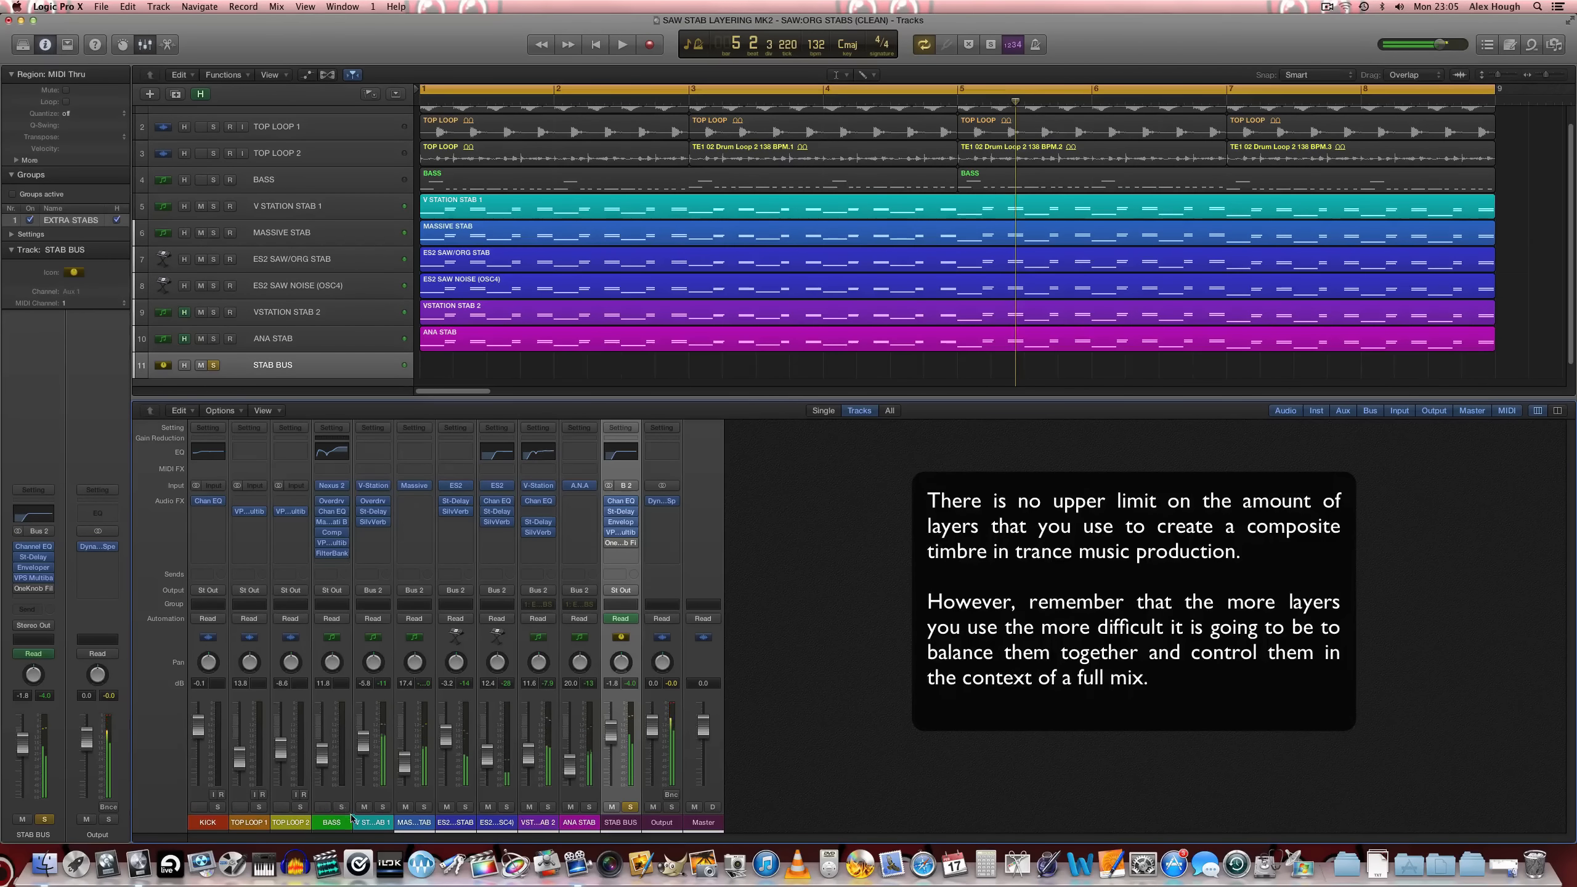
click(341, 807)
click(300, 806)
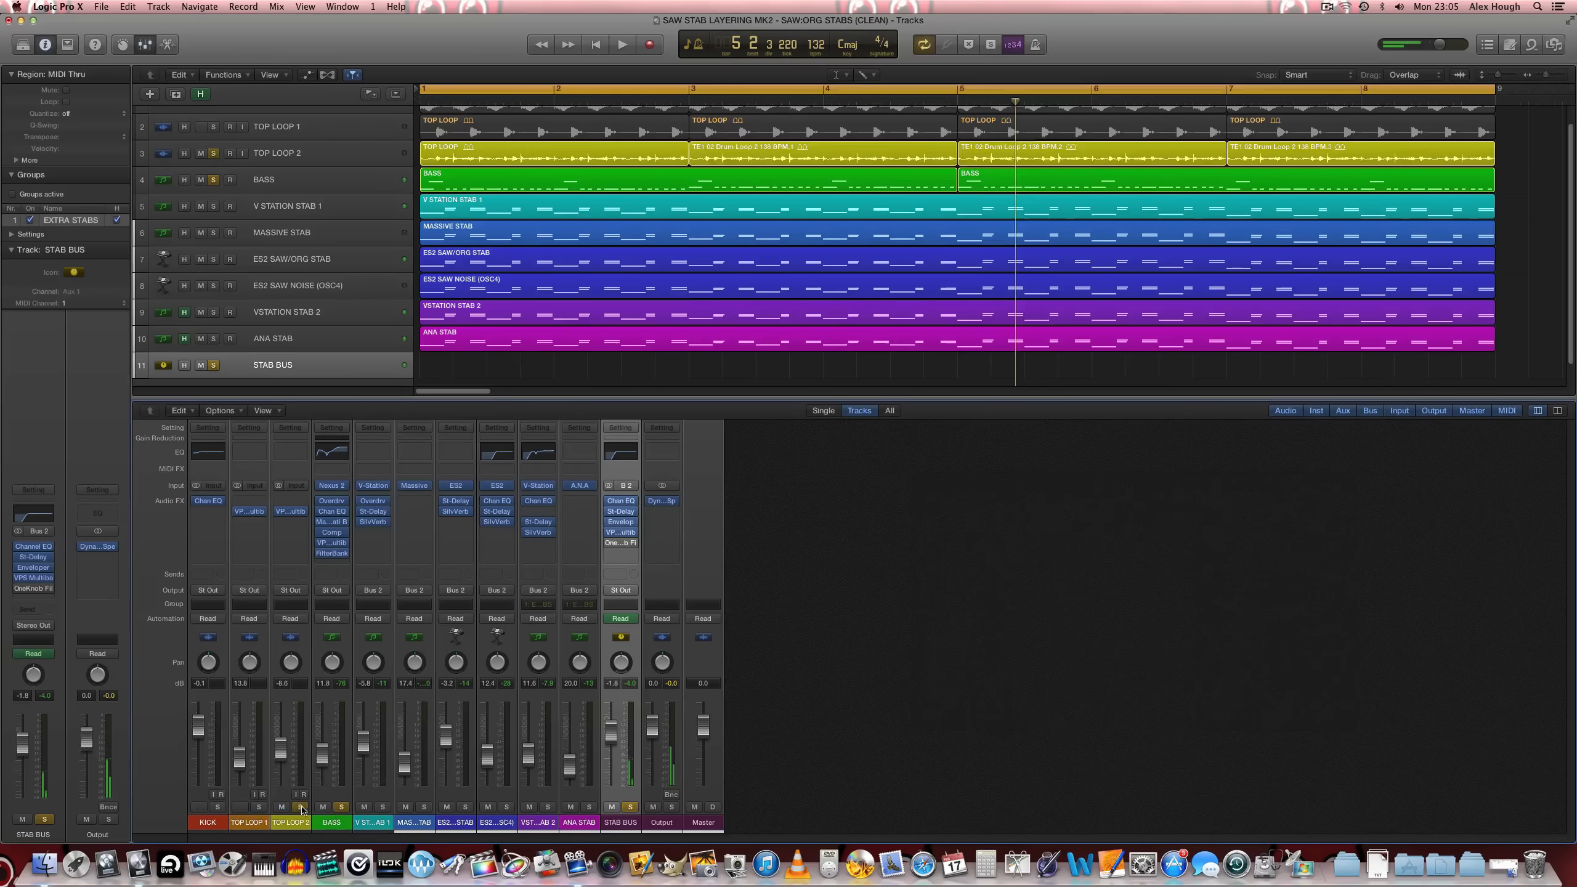
click(258, 806)
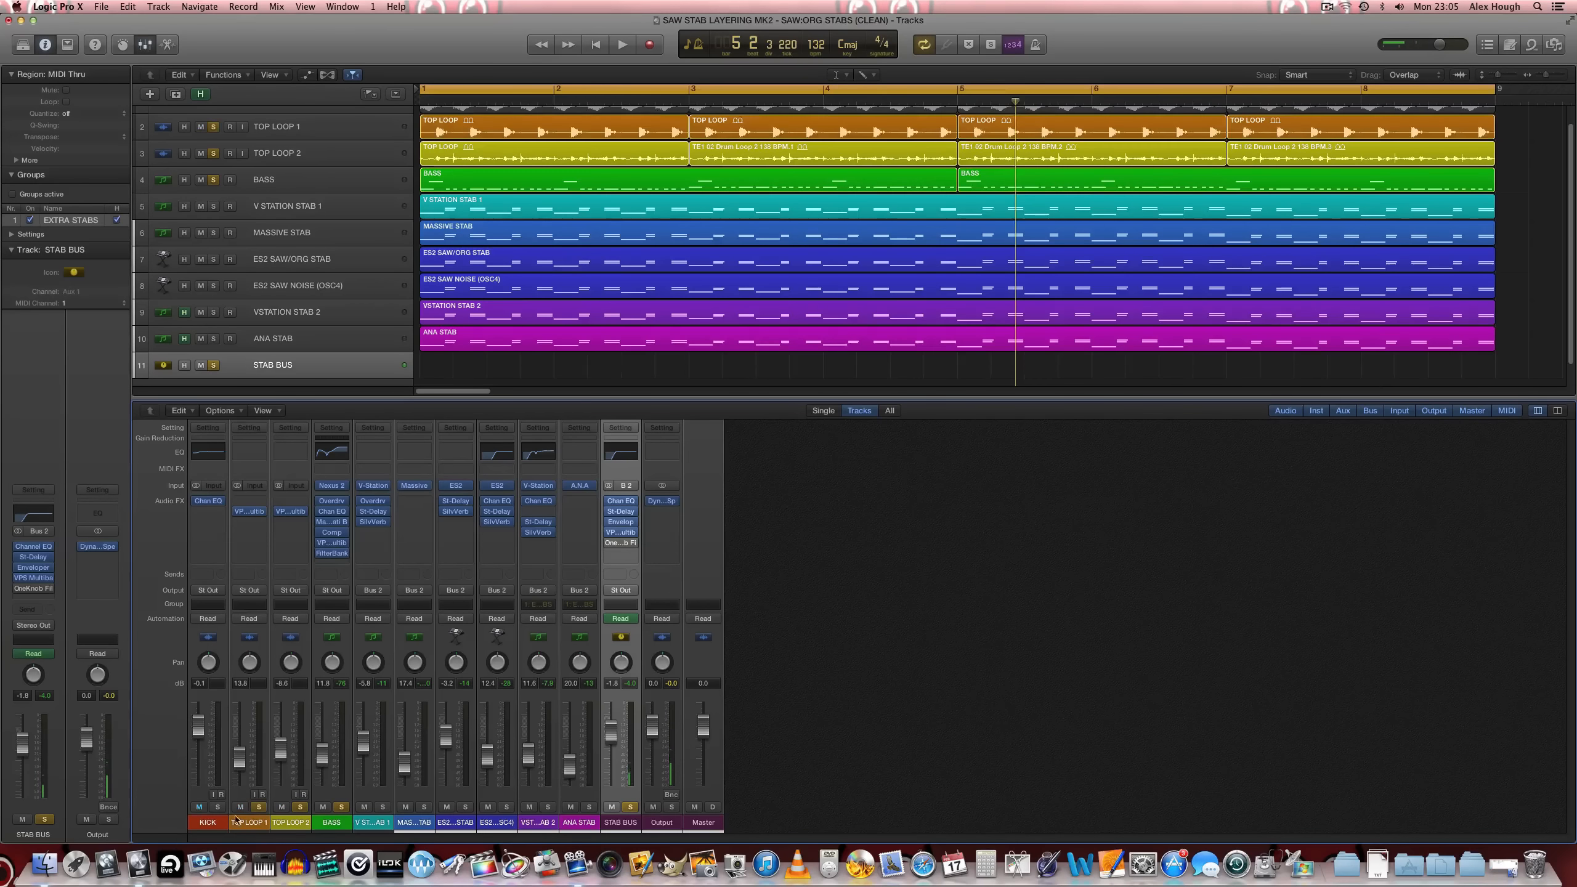
alt+click(630, 807)
key(space)
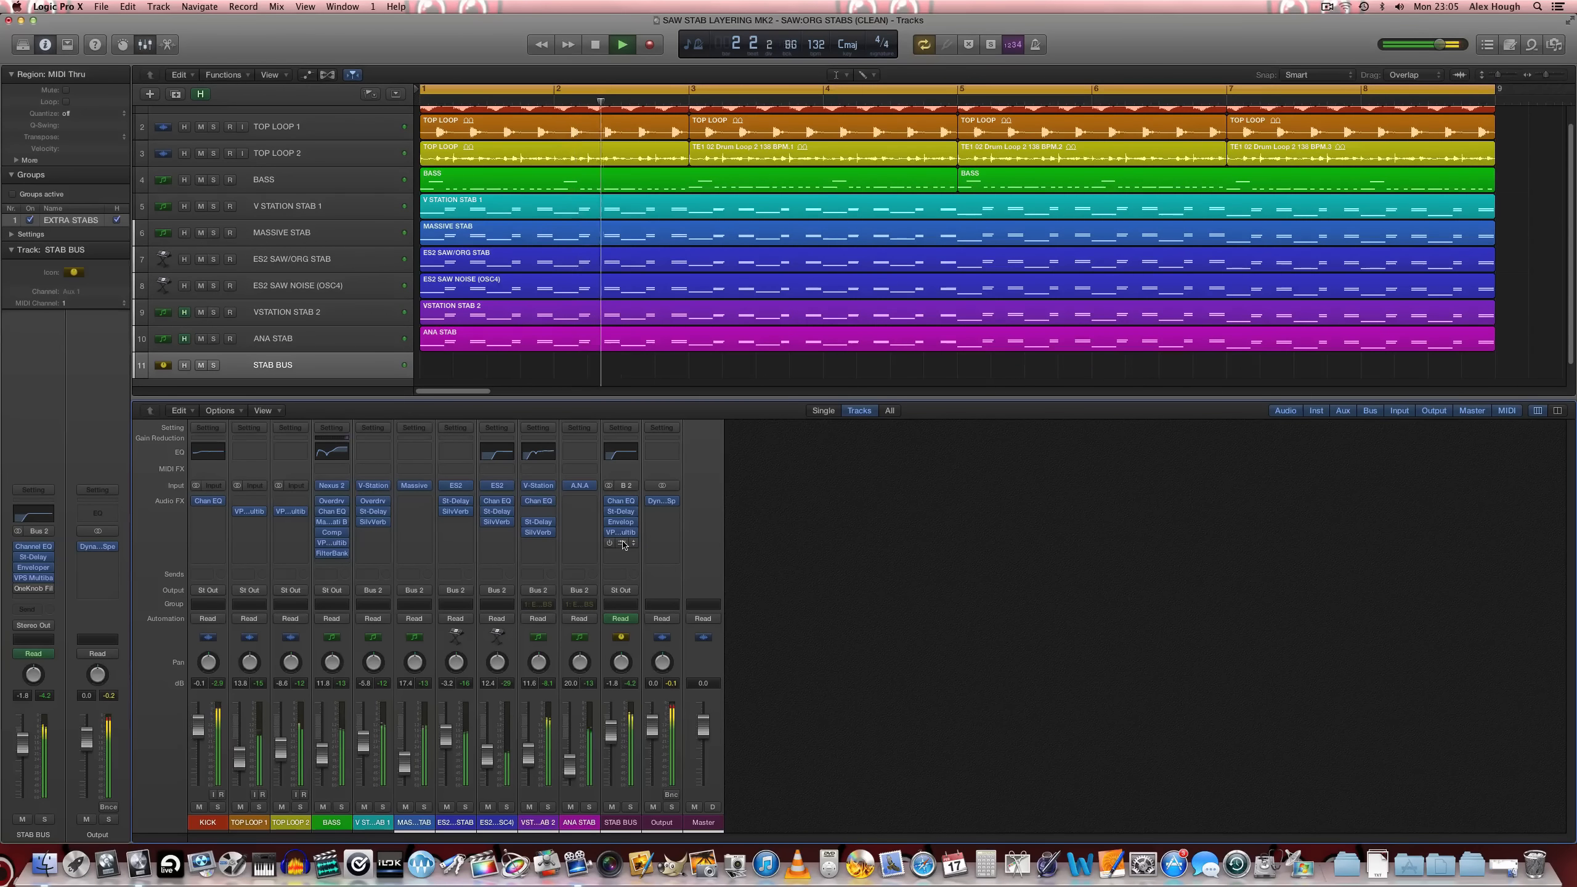
Open the OneKnob Filter on STAB BUS, place its window in the empty area beside the mixer channels and enable the plug-in
click(623, 544)
drag(103, 70, 821, 440)
click(763, 465)
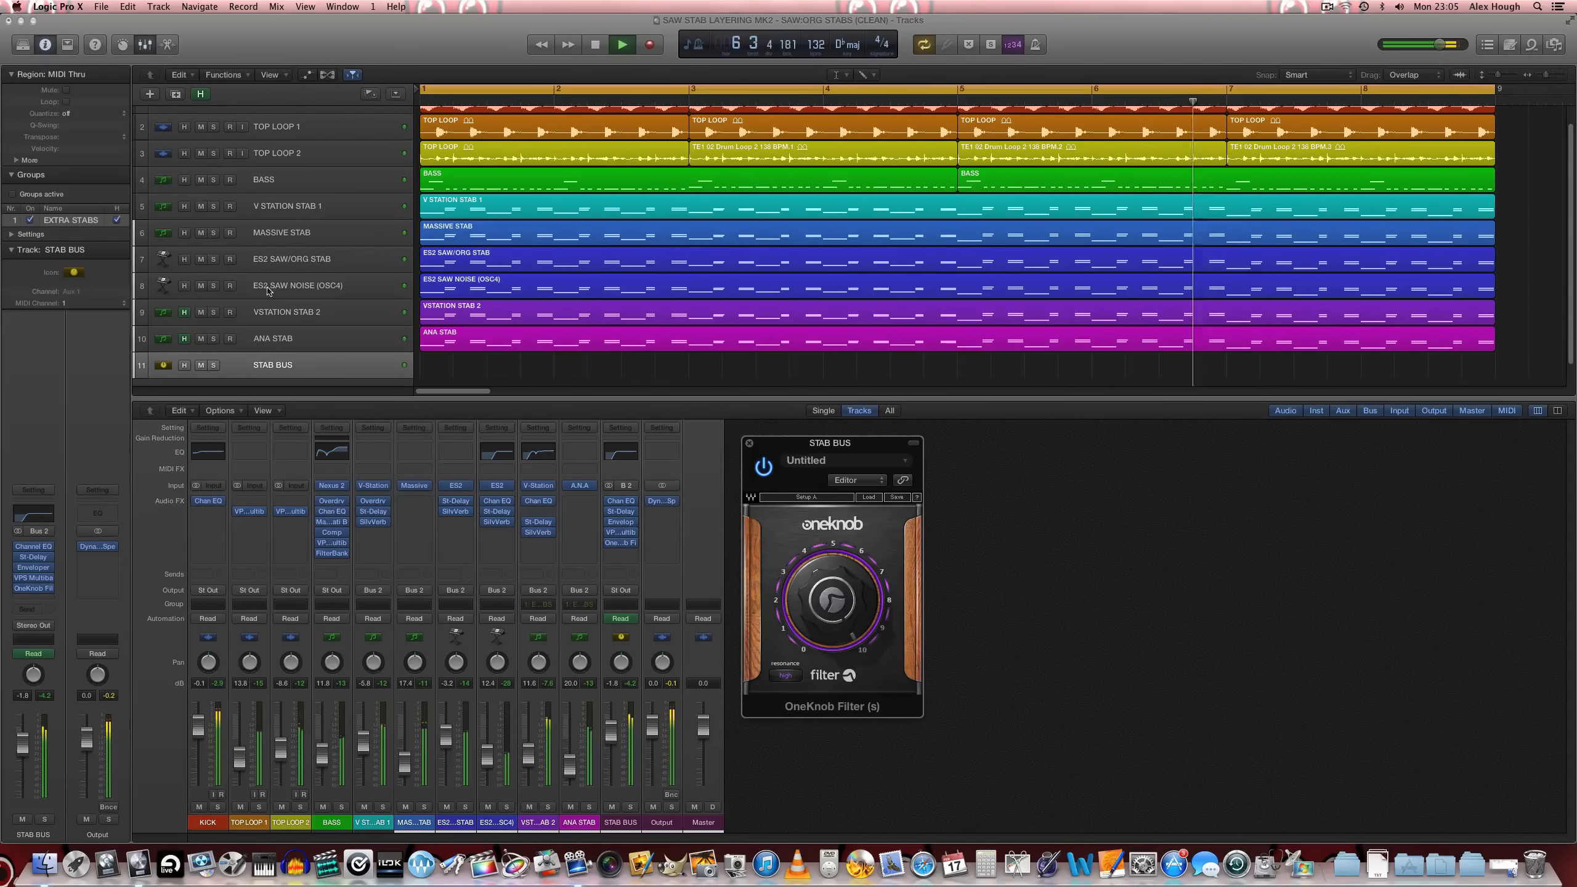
Show track automation and bring the STAB BUS lane for the OneKnob Filter parameter into view
click(284, 367)
scroll(289, 372, down, 1)
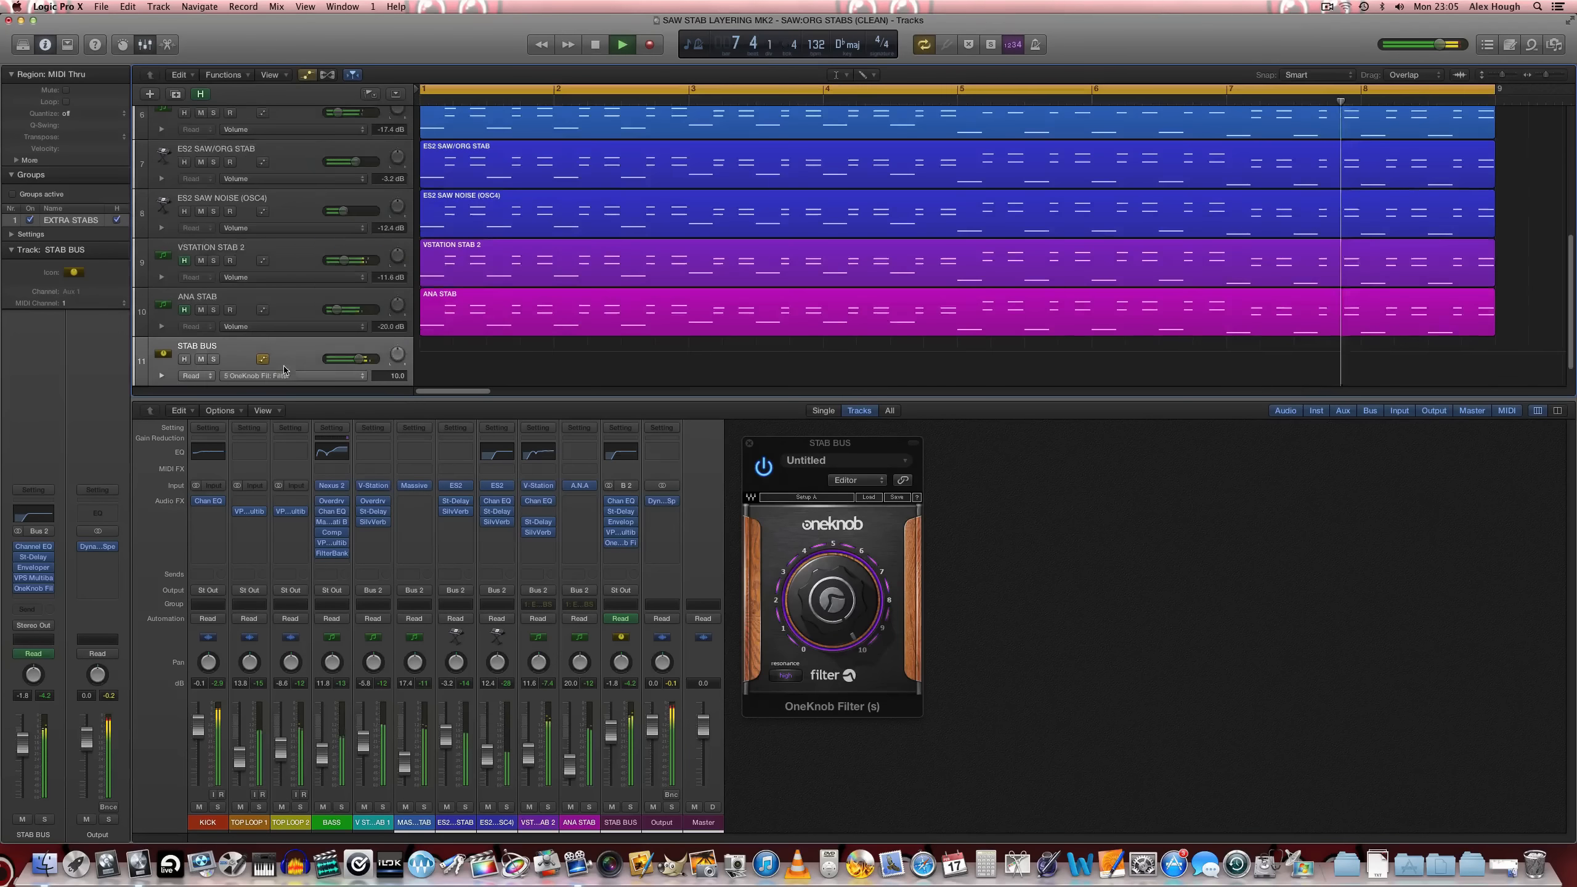